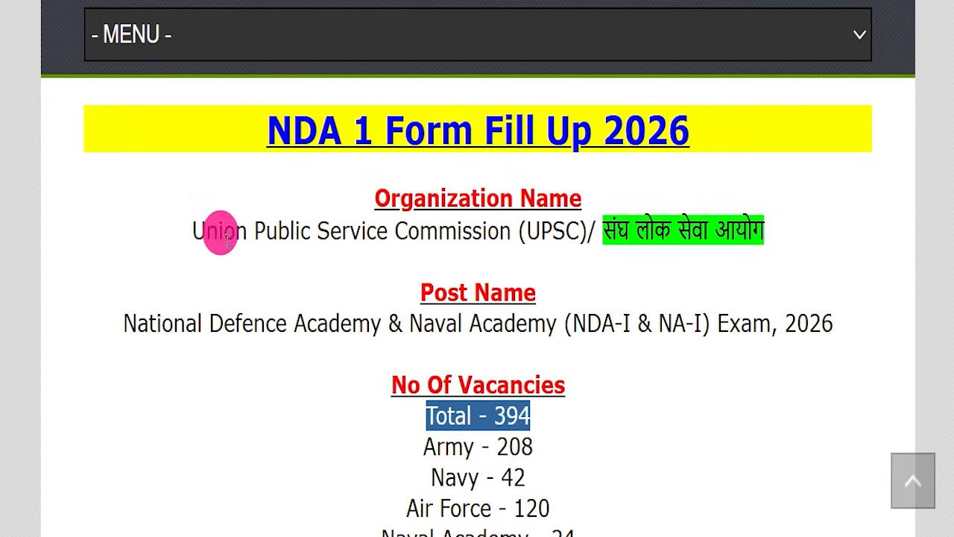
Step: Deselect the vacancy total in the NDA 1 article and scroll the page briefly
{"action": "left_click", "coordinate": [664, 393]}
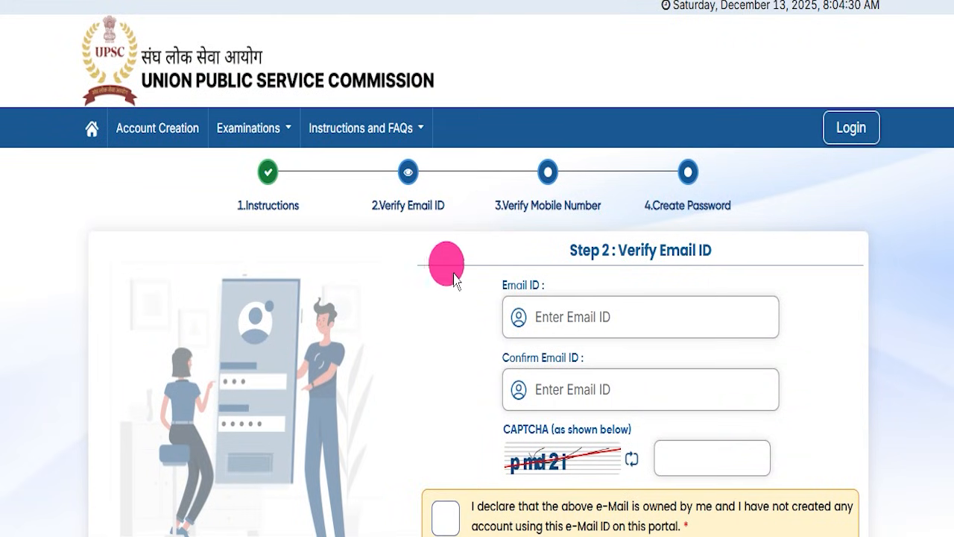
{"action": "scroll", "coordinate": [453, 282], "scroll_direction": "down", "scroll_amount": 3}
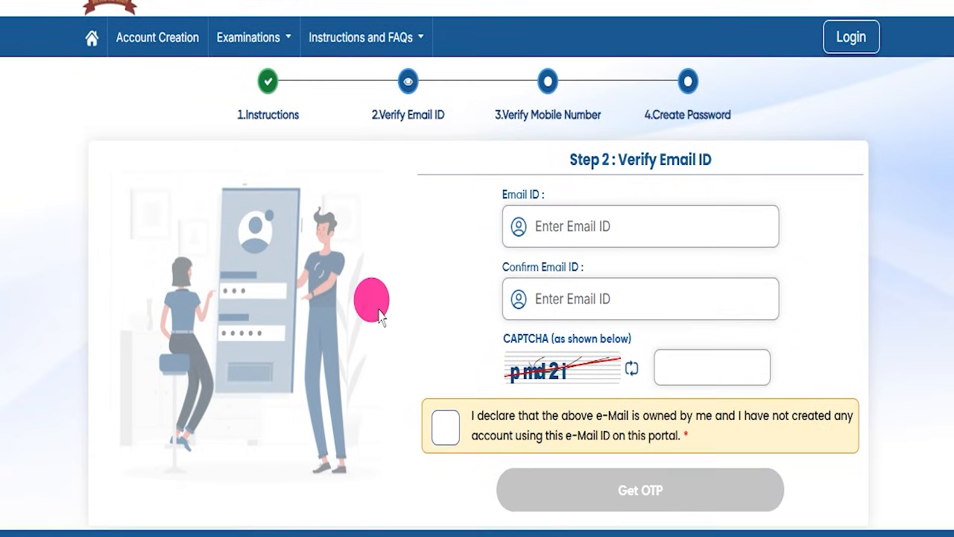
{"action": "scroll", "coordinate": [352, 307], "scroll_direction": "up", "scroll_amount": 3}
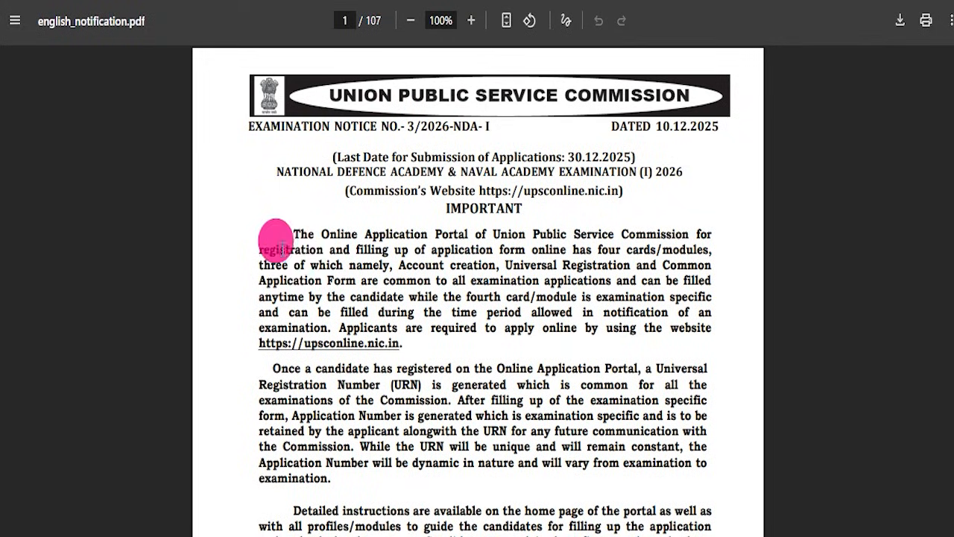
Step: Review english_notification.pdf down to the page 4 vacancy table and back, then open hindi_notification.pdf
{"action": "scroll", "coordinate": [333, 252], "scroll_direction": "down", "scroll_amount": 20}
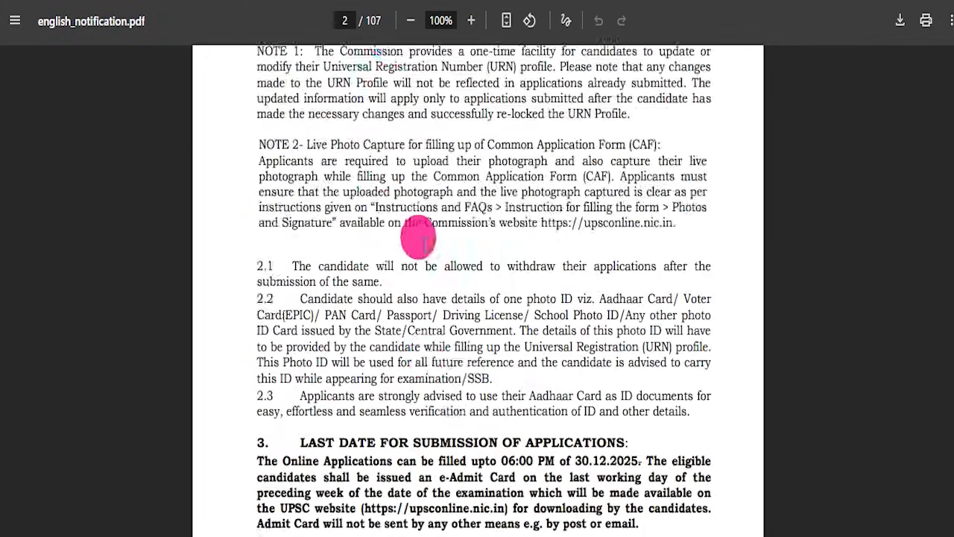
{"action": "scroll", "coordinate": [426, 233], "scroll_direction": "down", "scroll_amount": 20}
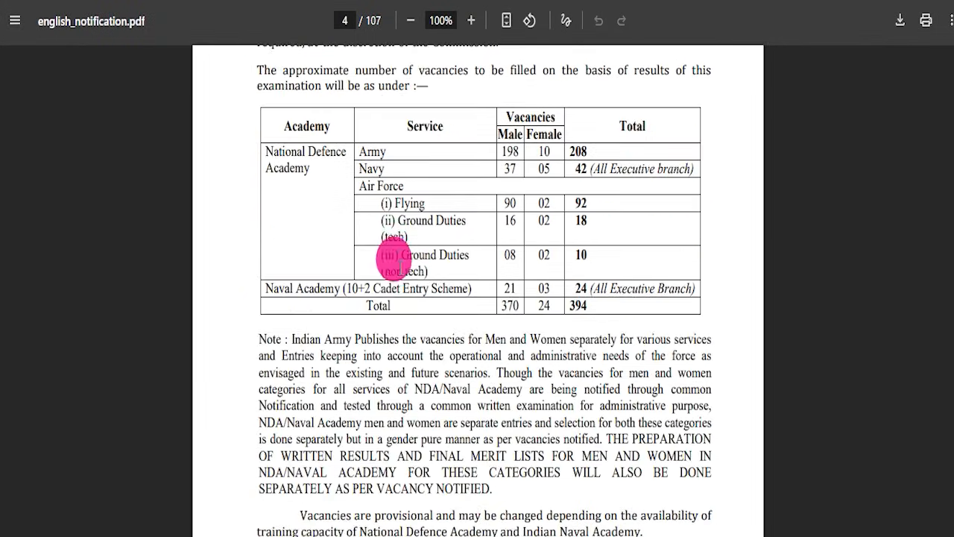
{"action": "scroll", "coordinate": [402, 257], "scroll_direction": "up", "scroll_amount": 20}
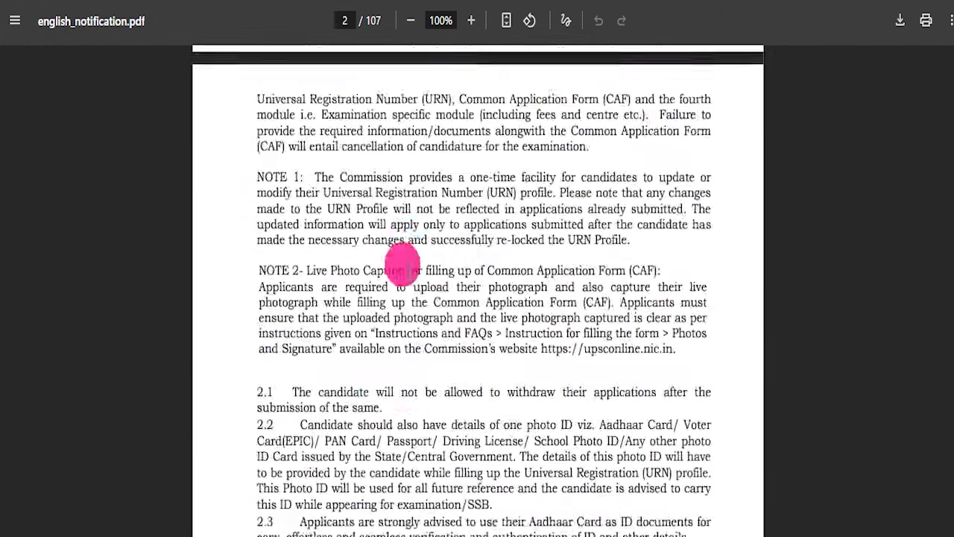
{"action": "scroll", "coordinate": [400, 269], "scroll_direction": "up", "scroll_amount": 3}
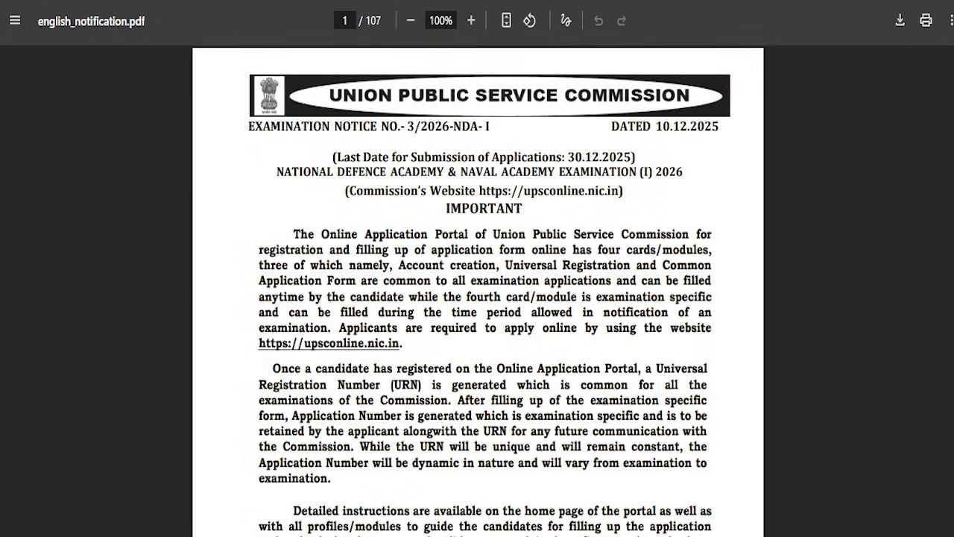
{"action": "left_click", "coordinate": [408, 394]}
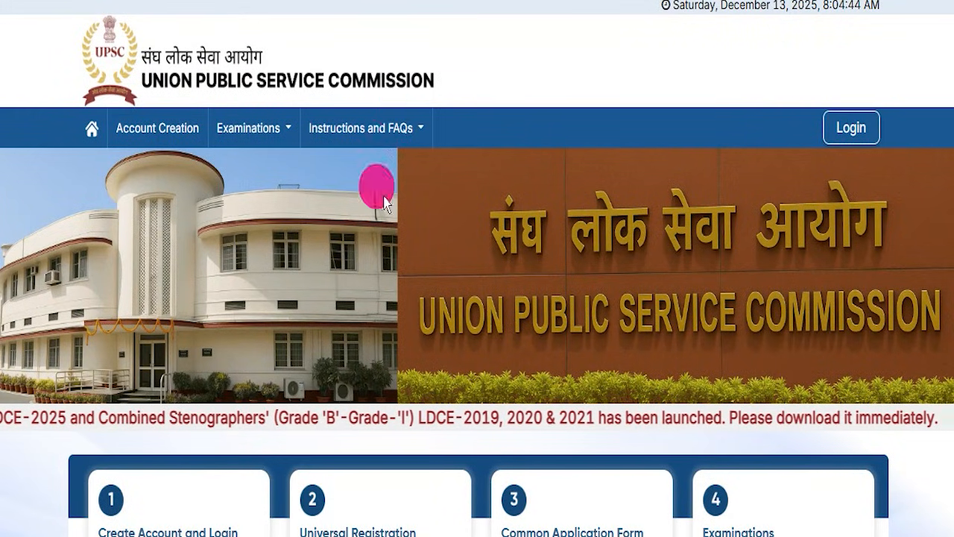
Step: Review the UPSC home page step cards, then open Examinations > View Examination Notices
{"action": "scroll", "coordinate": [325, 241], "scroll_direction": "down", "scroll_amount": 3}
{"action": "scroll", "coordinate": [330, 225], "scroll_direction": "down", "scroll_amount": 1}
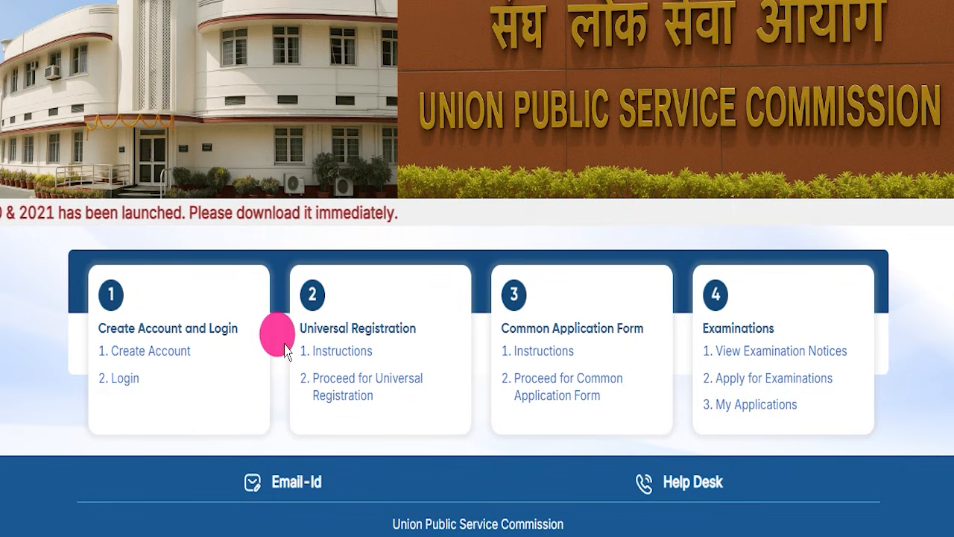
{"action": "scroll", "coordinate": [280, 328], "scroll_direction": "up", "scroll_amount": 3}
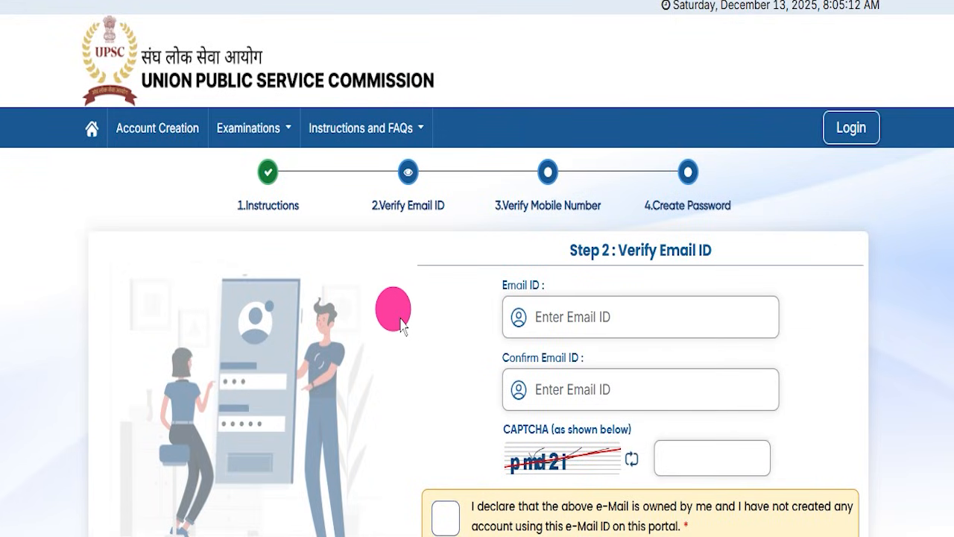
{"action": "scroll", "coordinate": [401, 326], "scroll_direction": "down", "scroll_amount": 3}
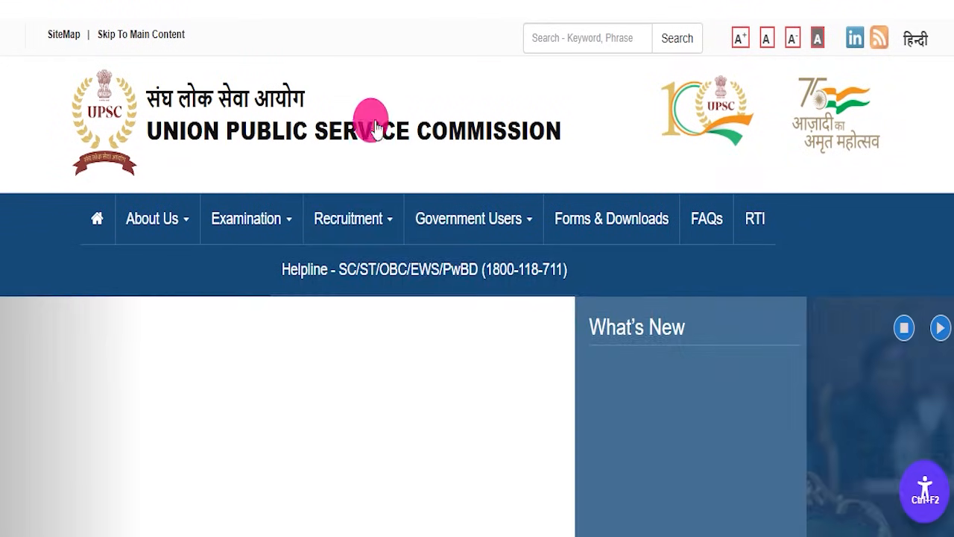
{"action": "mouse_move", "coordinate": [393, 233]}
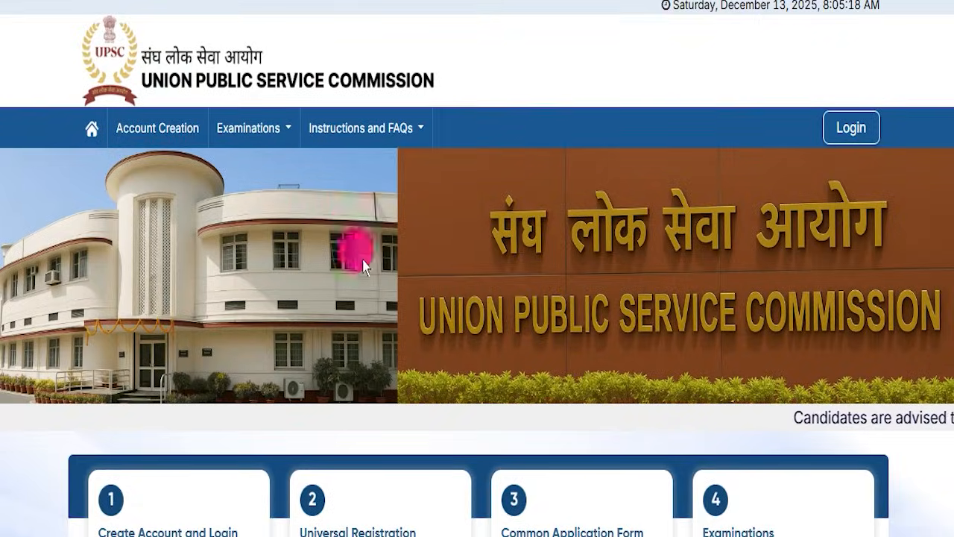
{"action": "scroll", "coordinate": [373, 299], "scroll_direction": "down", "scroll_amount": 1}
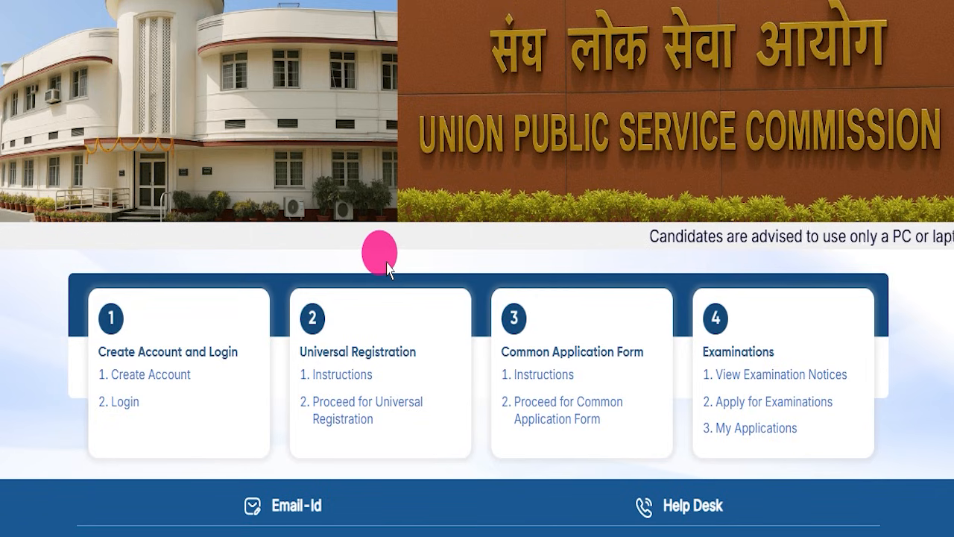
{"action": "scroll", "coordinate": [375, 351], "scroll_direction": "down", "scroll_amount": 1}
{"action": "scroll", "coordinate": [373, 341], "scroll_direction": "up", "scroll_amount": 3}
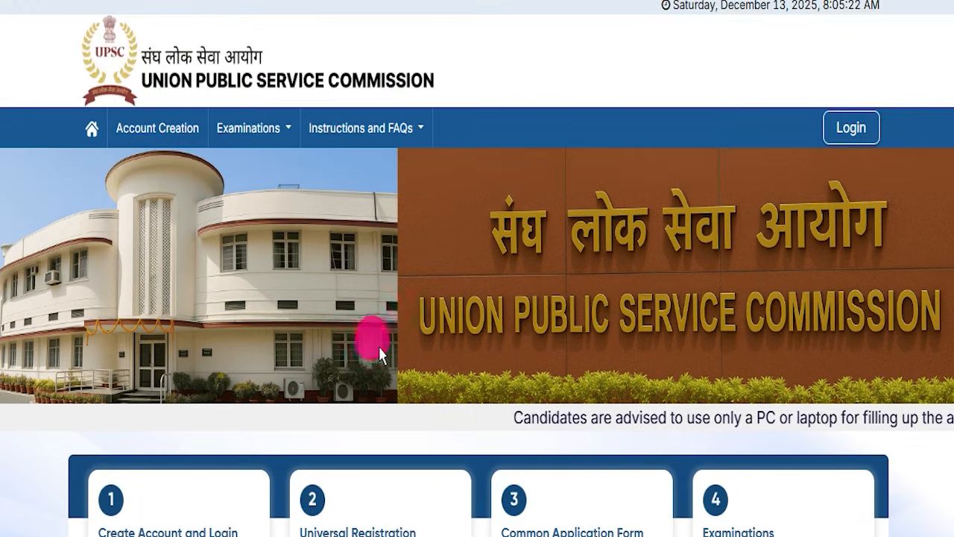
{"action": "left_click", "coordinate": [258, 108]}
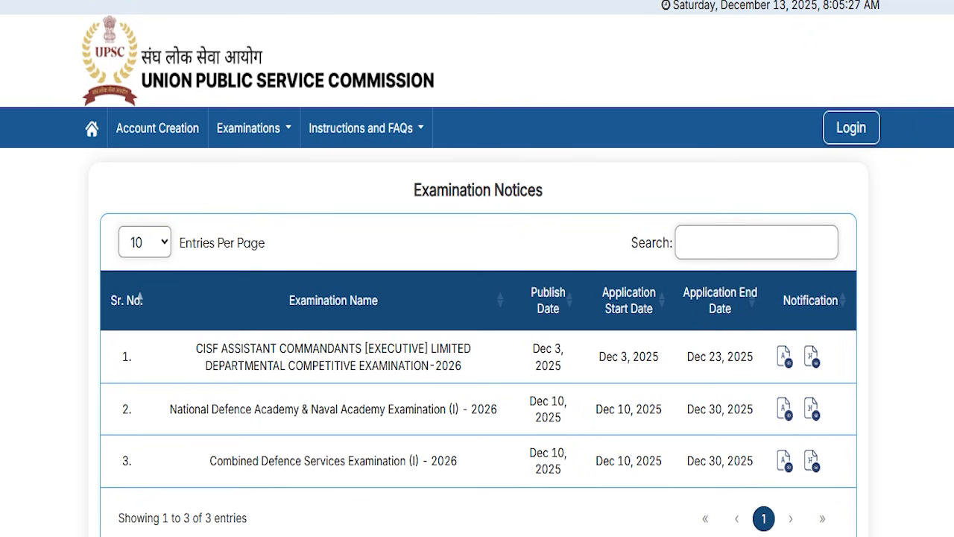
{"action": "left_click", "coordinate": [522, 85]}
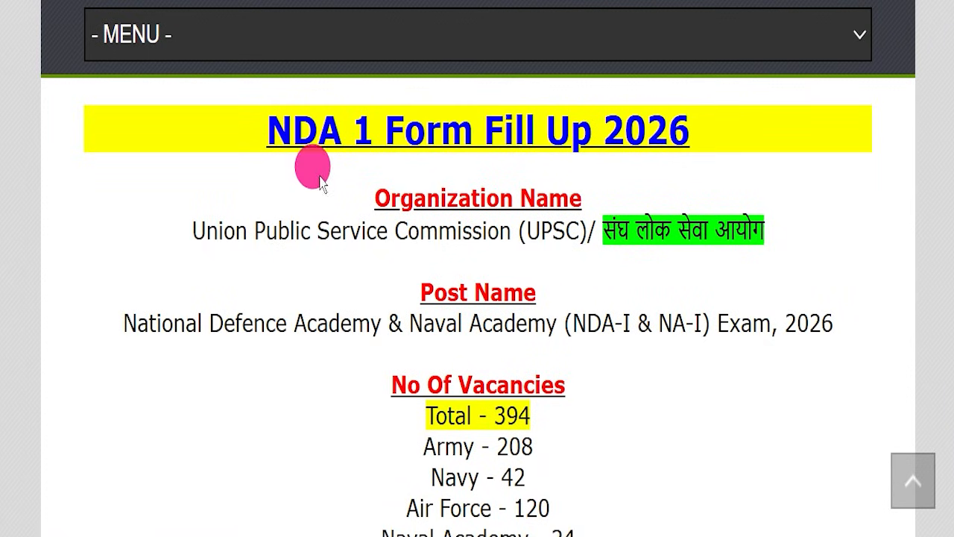
Step: Highlight the NDA 1 Form Fill Up 2026 heading, Union Public Service Commission name and post name
{"action": "left_click_drag", "start_coordinate": [202, 118], "coordinate": [724, 111]}
{"action": "left_click", "coordinate": [706, 188]}
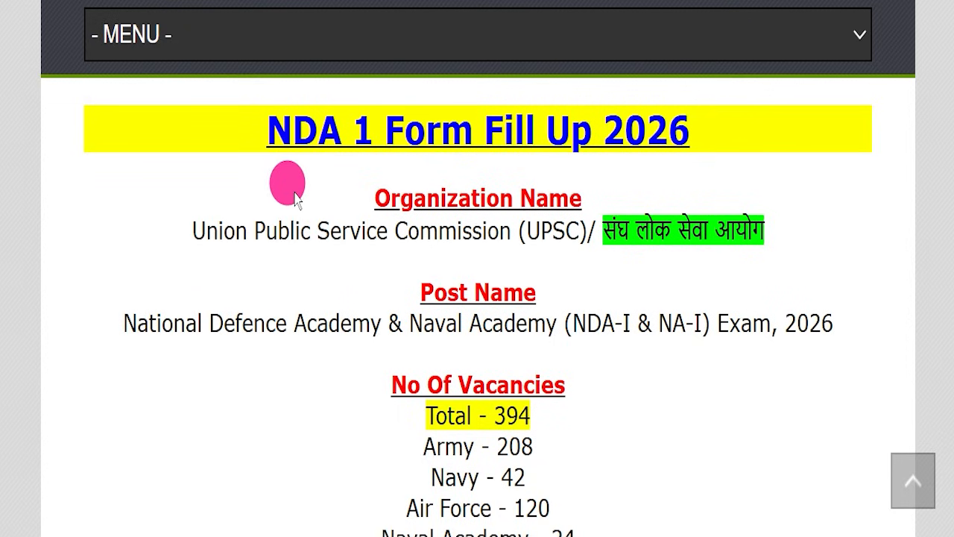
{"action": "scroll", "coordinate": [294, 195], "scroll_direction": "up", "scroll_amount": 15}
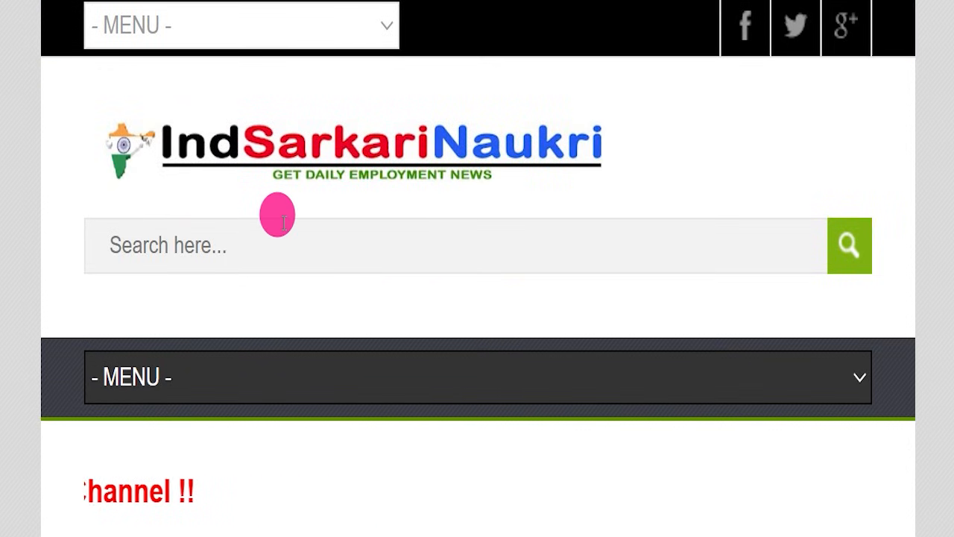
{"action": "scroll", "coordinate": [388, 268], "scroll_direction": "down", "scroll_amount": 5}
{"action": "scroll", "coordinate": [467, 295], "scroll_direction": "down", "scroll_amount": 5}
{"action": "scroll", "coordinate": [450, 298], "scroll_direction": "down", "scroll_amount": 3}
{"action": "scroll", "coordinate": [447, 284], "scroll_direction": "up", "scroll_amount": 1}
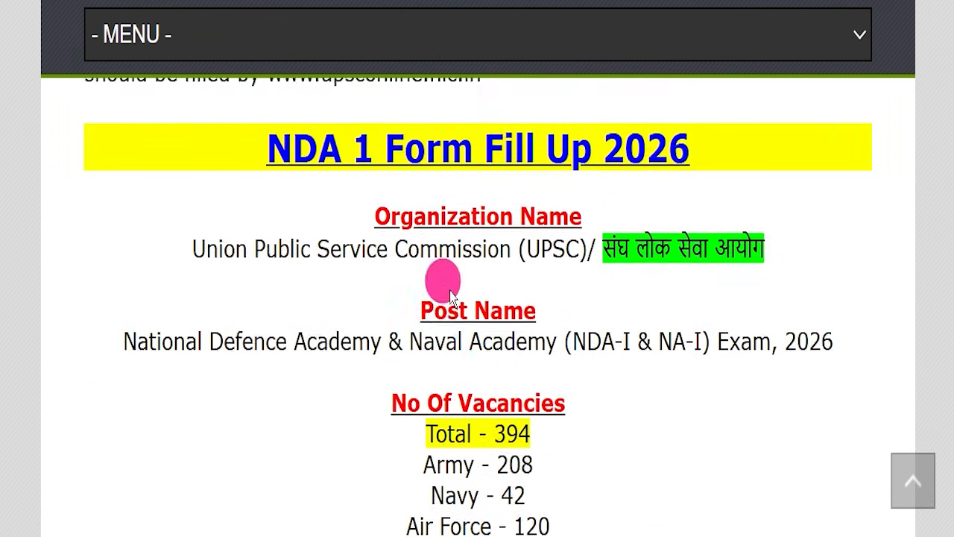
{"action": "left_click_drag", "start_coordinate": [174, 152], "coordinate": [687, 159]}
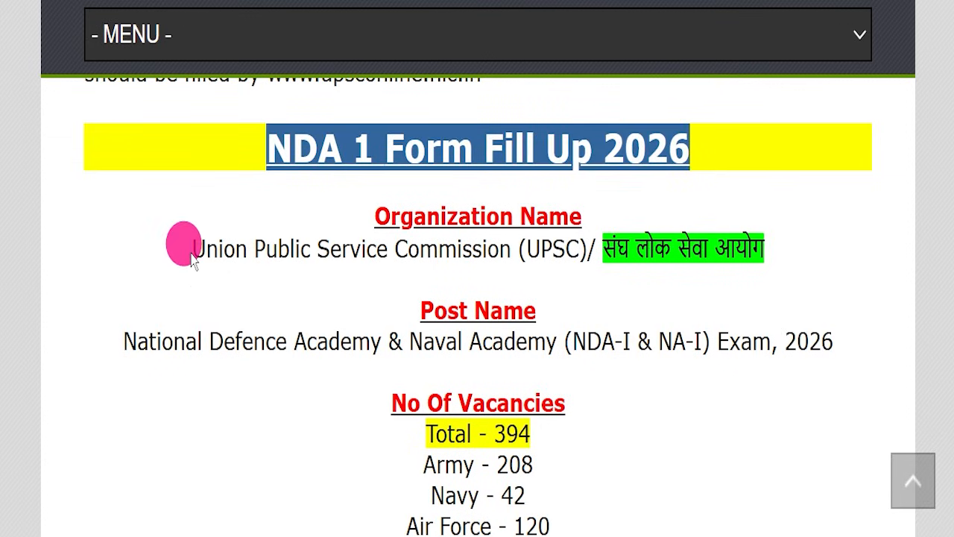
{"action": "left_click_drag", "start_coordinate": [204, 249], "coordinate": [518, 249]}
{"action": "left_click_drag", "start_coordinate": [596, 246], "coordinate": [771, 240]}
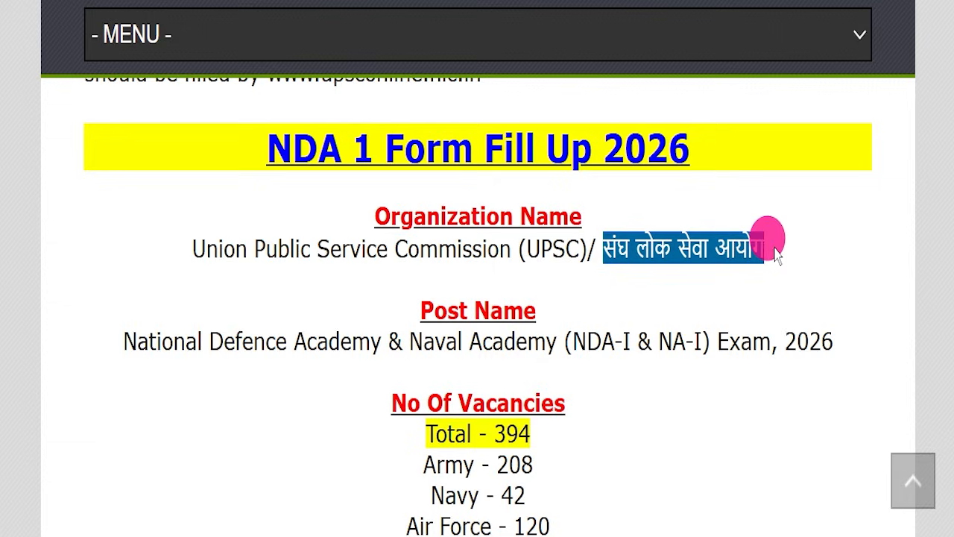
{"action": "left_click_drag", "start_coordinate": [124, 334], "coordinate": [845, 351]}
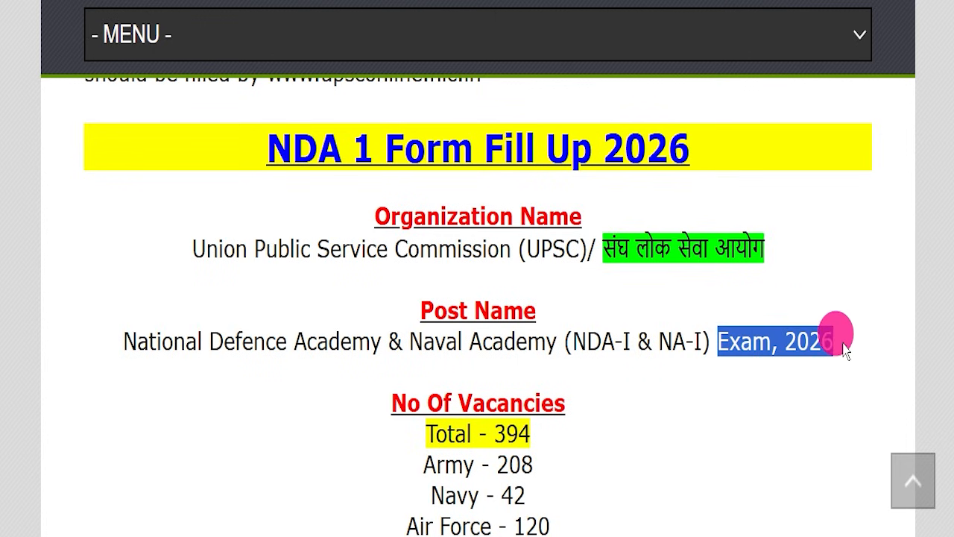
Step: Highlight the vacancy lines: Army 208, Navy 42, Air Force 120, Naval Academy 24
{"action": "scroll", "coordinate": [619, 377], "scroll_direction": "down", "scroll_amount": 2}
{"action": "left_click_drag", "start_coordinate": [423, 344], "coordinate": [596, 346]}
{"action": "scroll", "coordinate": [461, 286], "scroll_direction": "down", "scroll_amount": 2}
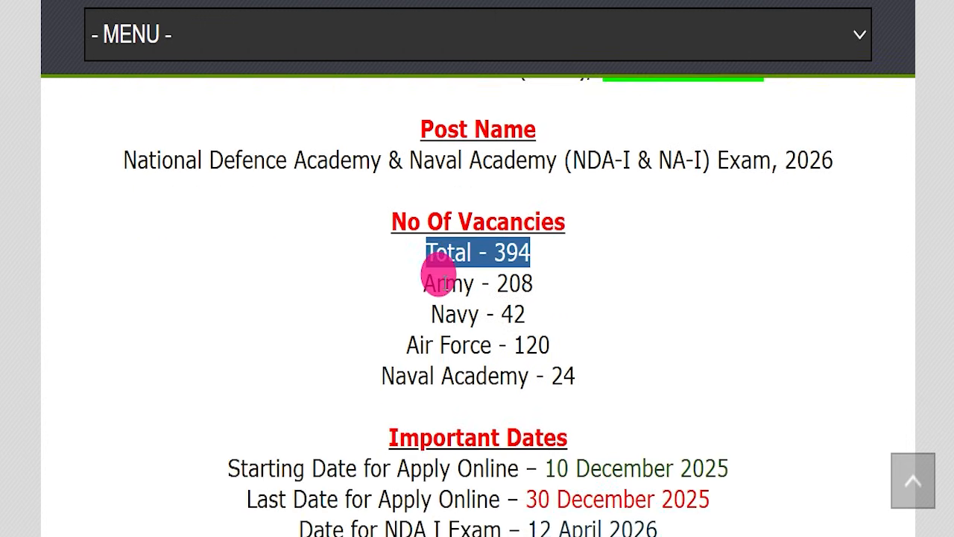
{"action": "left_click_drag", "start_coordinate": [394, 293], "coordinate": [575, 273]}
{"action": "left_click_drag", "start_coordinate": [380, 311], "coordinate": [580, 315]}
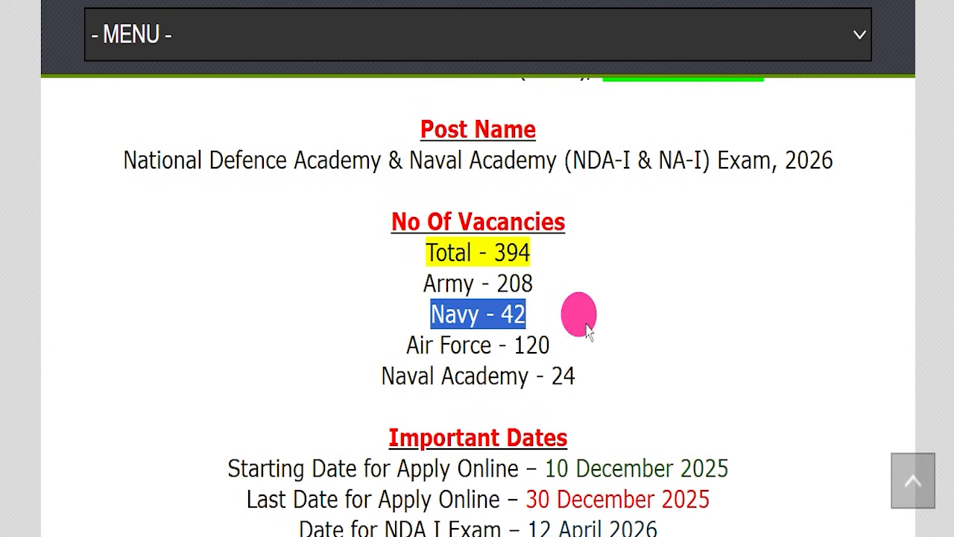
{"action": "left_click_drag", "start_coordinate": [359, 350], "coordinate": [579, 343]}
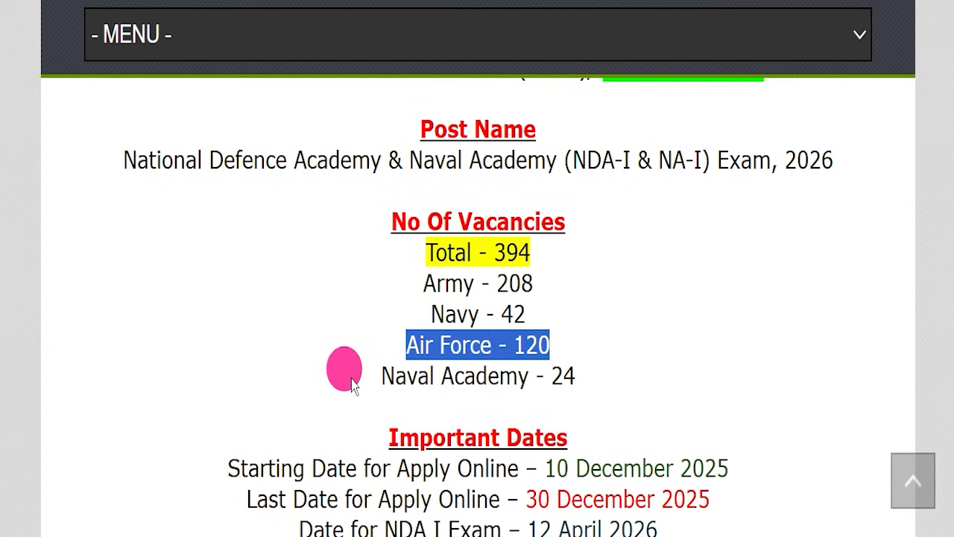
{"action": "left_click_drag", "start_coordinate": [353, 386], "coordinate": [594, 383]}
{"action": "left_click", "coordinate": [626, 388]}
Step: Highlight the last date to apply, the 12 April 2026 exam date and educational qualifications
{"action": "scroll", "coordinate": [682, 330], "scroll_direction": "down", "scroll_amount": 4}
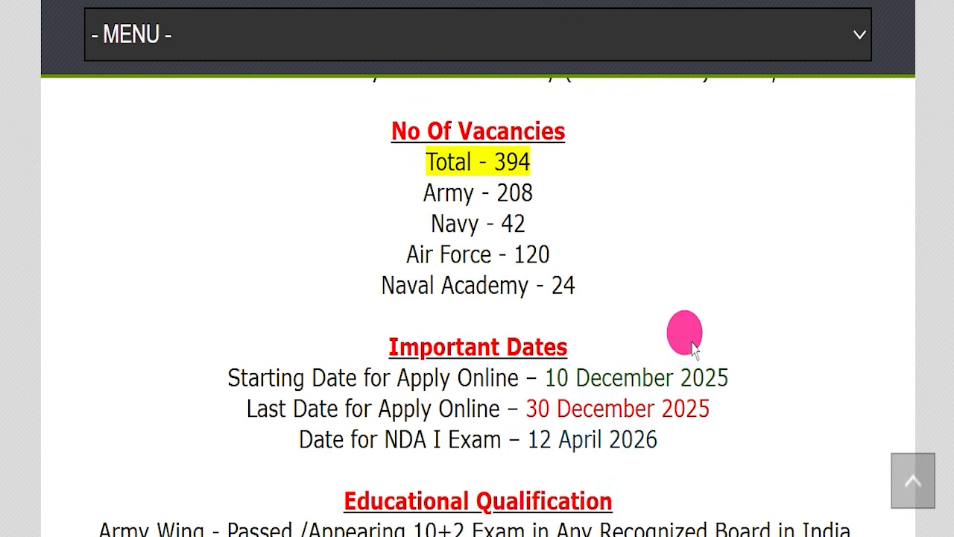
{"action": "left_click_drag", "start_coordinate": [261, 232], "coordinate": [718, 233]}
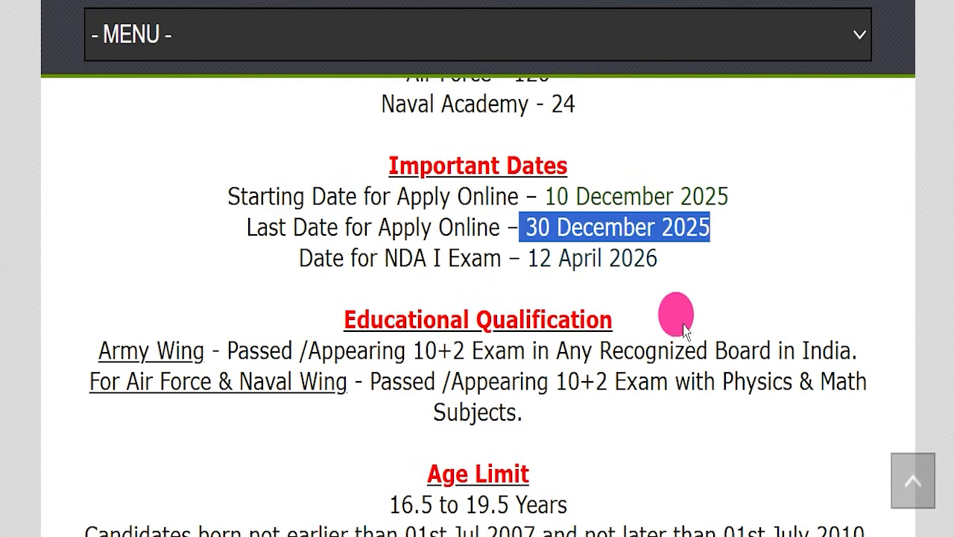
{"action": "left_click_drag", "start_coordinate": [528, 259], "coordinate": [662, 266]}
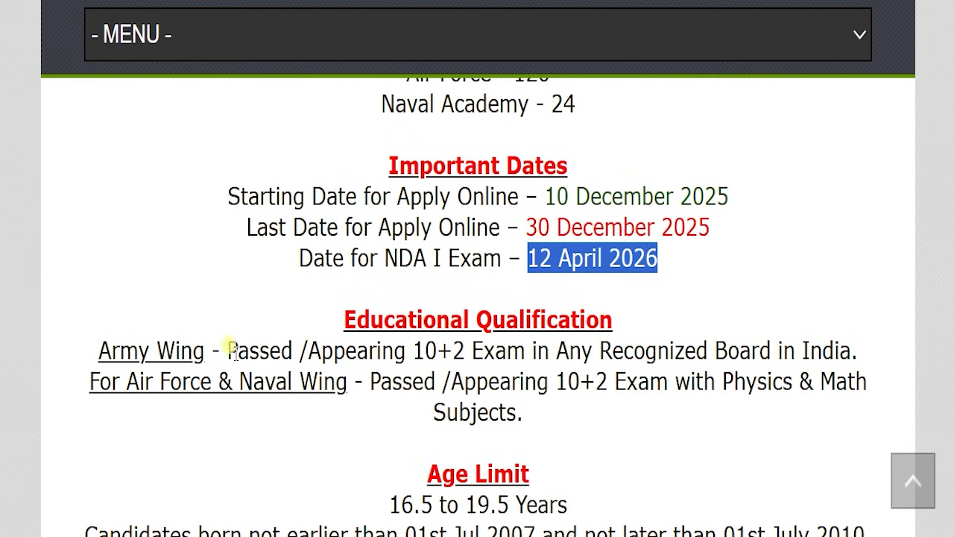
{"action": "left_click_drag", "start_coordinate": [232, 350], "coordinate": [557, 396]}
{"action": "left_click", "coordinate": [559, 410]}
{"action": "scroll", "coordinate": [559, 414], "scroll_direction": "down", "scroll_amount": 2}
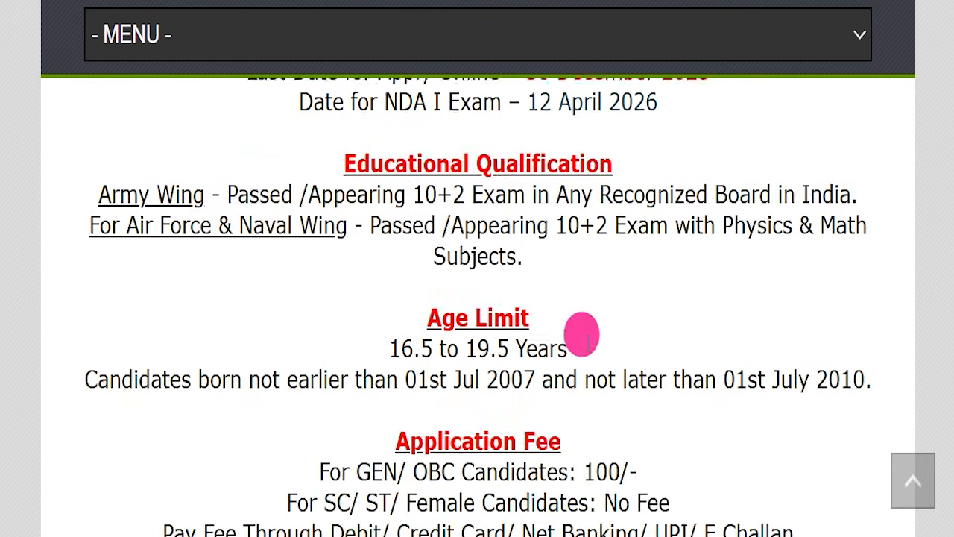
{"action": "left_click_drag", "start_coordinate": [425, 312], "coordinate": [604, 317]}
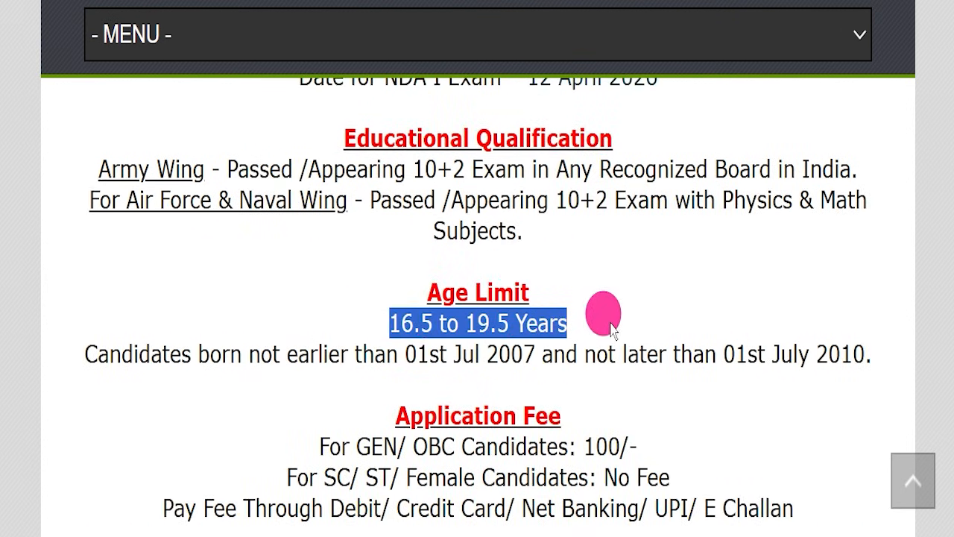
Step: Highlight the GEN/OBC fee, SC/ST/Female no-fee line, selection process and Online apply mode
{"action": "scroll", "coordinate": [350, 266], "scroll_direction": "down", "scroll_amount": 2}
{"action": "left_click_drag", "start_coordinate": [319, 265], "coordinate": [675, 267]}
{"action": "left_click_drag", "start_coordinate": [261, 304], "coordinate": [690, 294]}
{"action": "left_click_drag", "start_coordinate": [332, 327], "coordinate": [704, 316]}
{"action": "scroll", "coordinate": [596, 311], "scroll_direction": "down", "scroll_amount": 2}
{"action": "left_click_drag", "start_coordinate": [310, 237], "coordinate": [660, 239]}
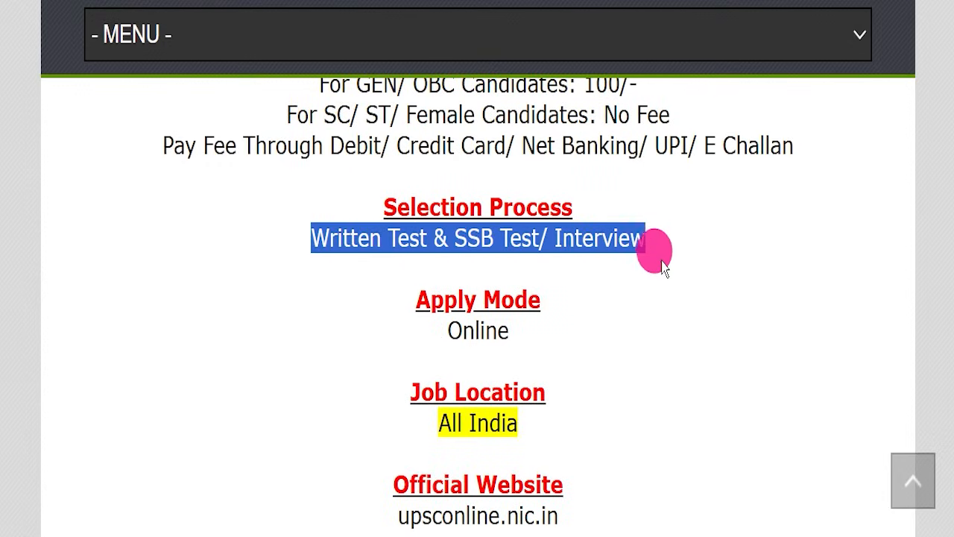
{"action": "left_click_drag", "start_coordinate": [424, 338], "coordinate": [593, 337]}
{"action": "left_click_drag", "start_coordinate": [396, 425], "coordinate": [552, 427]}
Step: Scroll to Important Links and highlight the Official Notification Pdf link
{"action": "scroll", "coordinate": [596, 343], "scroll_direction": "down", "scroll_amount": 3}
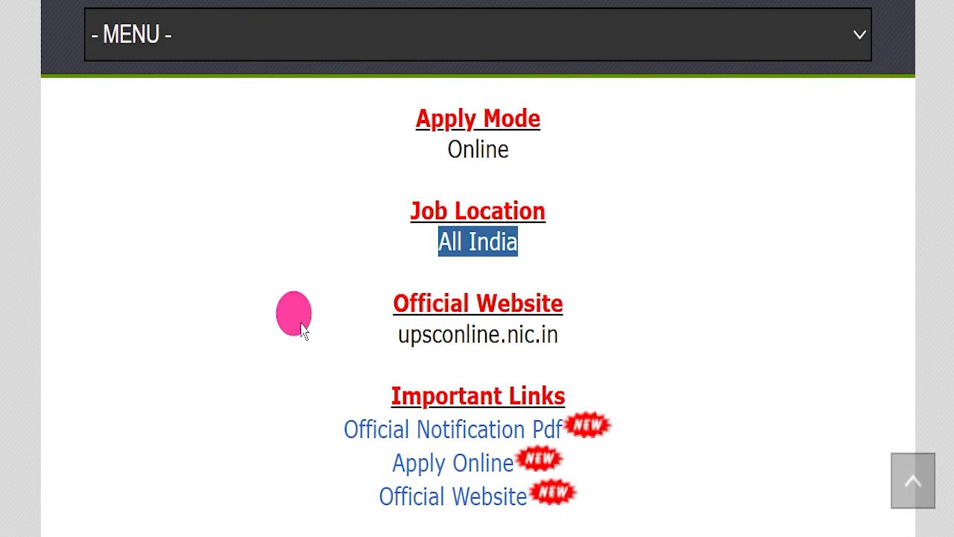
{"action": "left_click_drag", "start_coordinate": [303, 331], "coordinate": [555, 332]}
{"action": "scroll", "coordinate": [634, 320], "scroll_direction": "down", "scroll_amount": 1}
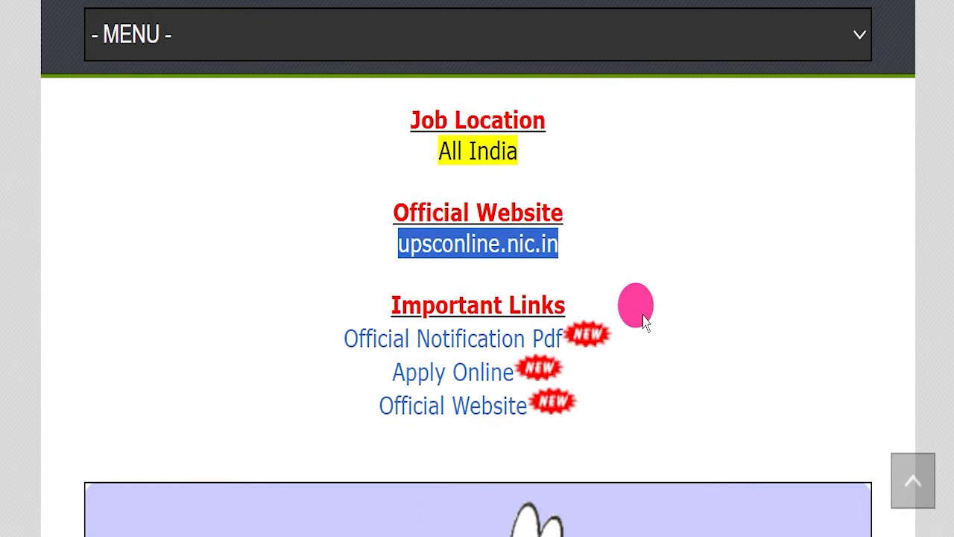
{"action": "scroll", "coordinate": [646, 321], "scroll_direction": "down", "scroll_amount": 1}
{"action": "left_click", "coordinate": [681, 231]}
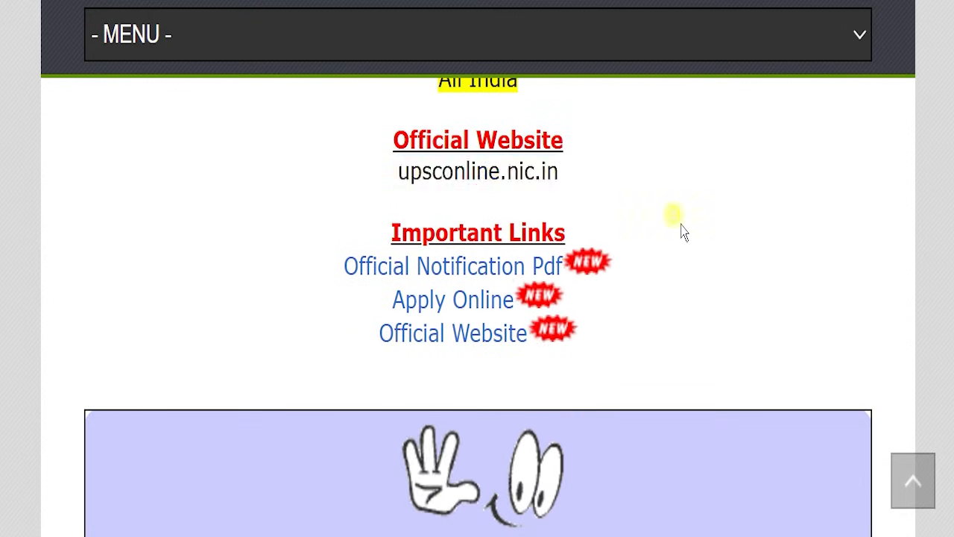
{"action": "left_click_drag", "start_coordinate": [353, 237], "coordinate": [605, 340]}
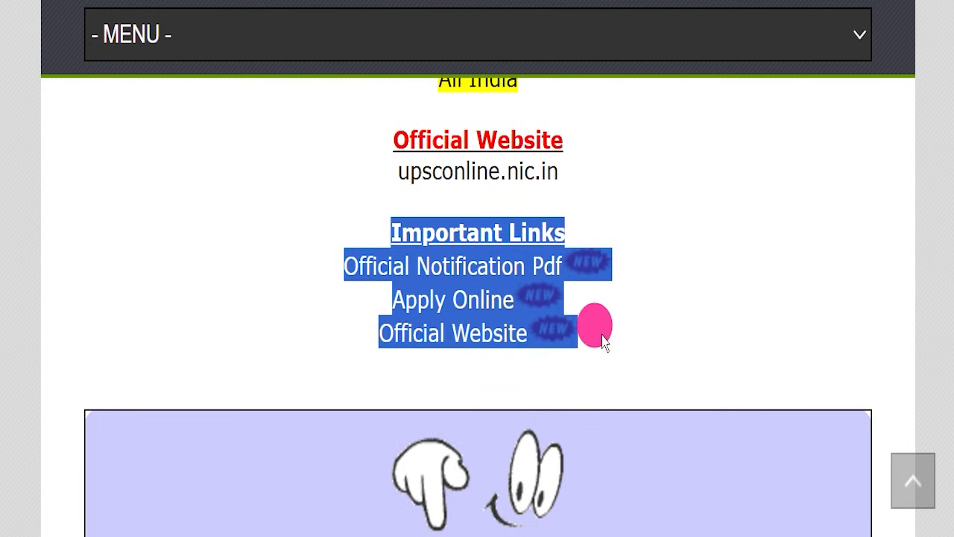
{"action": "left_click", "coordinate": [367, 315]}
{"action": "left_click_drag", "start_coordinate": [309, 268], "coordinate": [558, 266]}
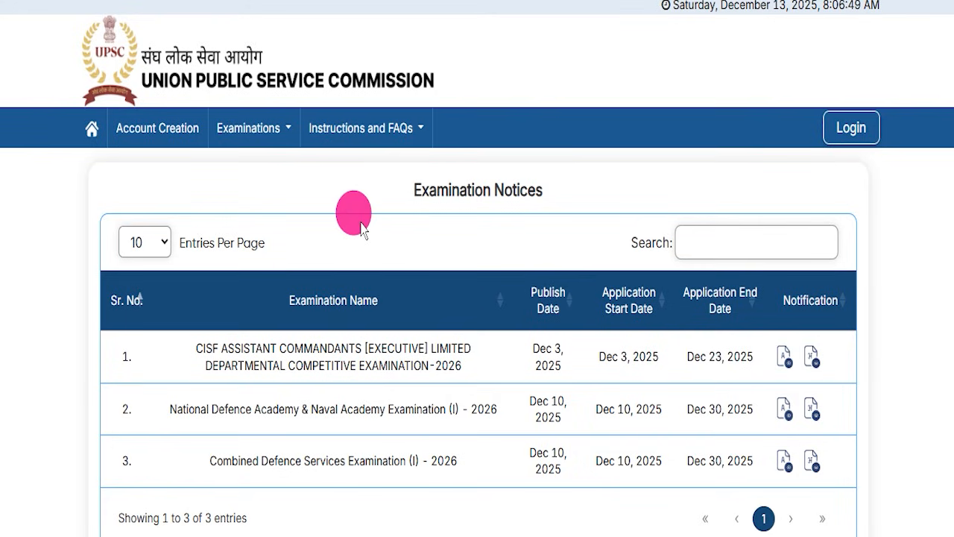
{"action": "left_click_drag", "start_coordinate": [388, 208], "coordinate": [577, 193]}
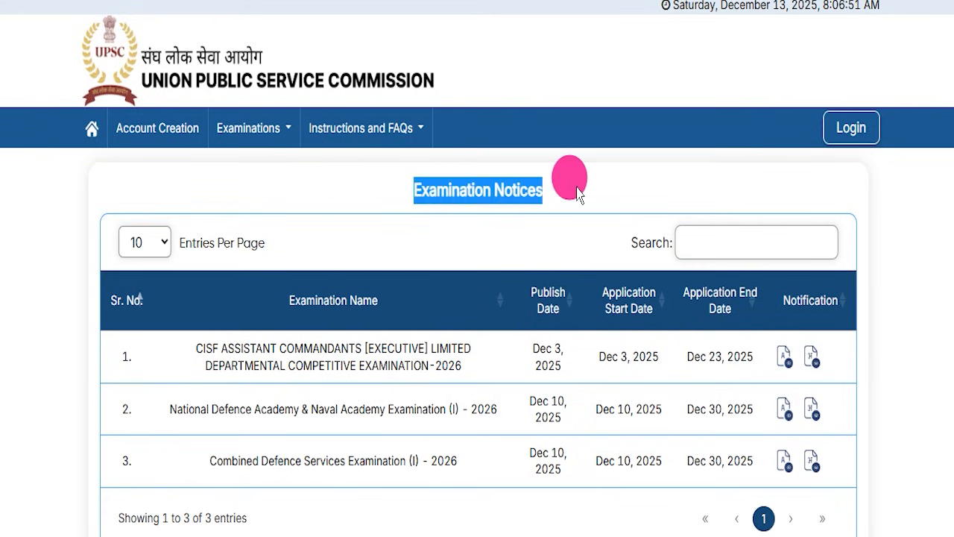
{"action": "left_click", "coordinate": [589, 191]}
{"action": "scroll", "coordinate": [575, 184], "scroll_direction": "down", "scroll_amount": 1}
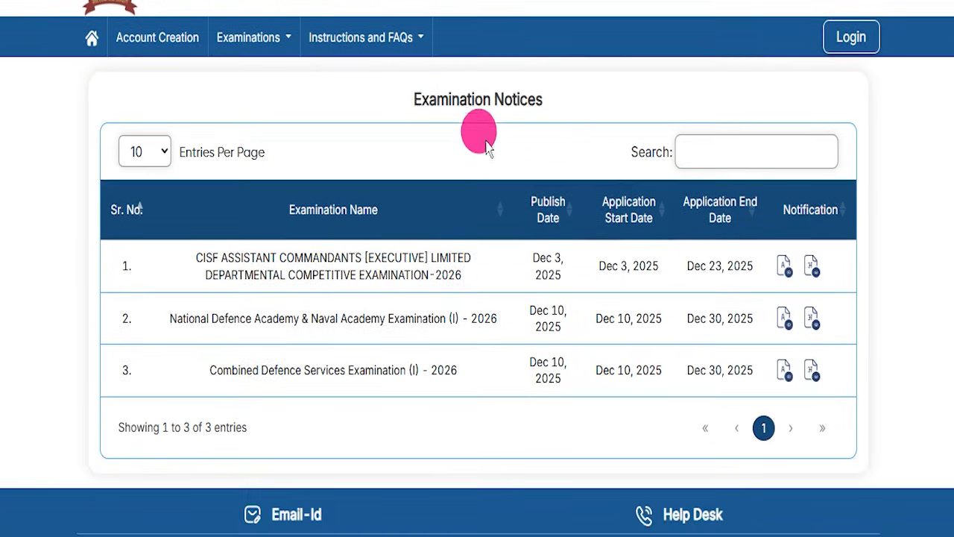
{"action": "mouse_move", "coordinate": [82, 291]}
{"action": "left_mouse_down"}
{"action": "mouse_move", "coordinate": [379, 316]}
{"action": "mouse_move", "coordinate": [426, 334]}
{"action": "mouse_move", "coordinate": [855, 341]}
{"action": "left_mouse_up"}
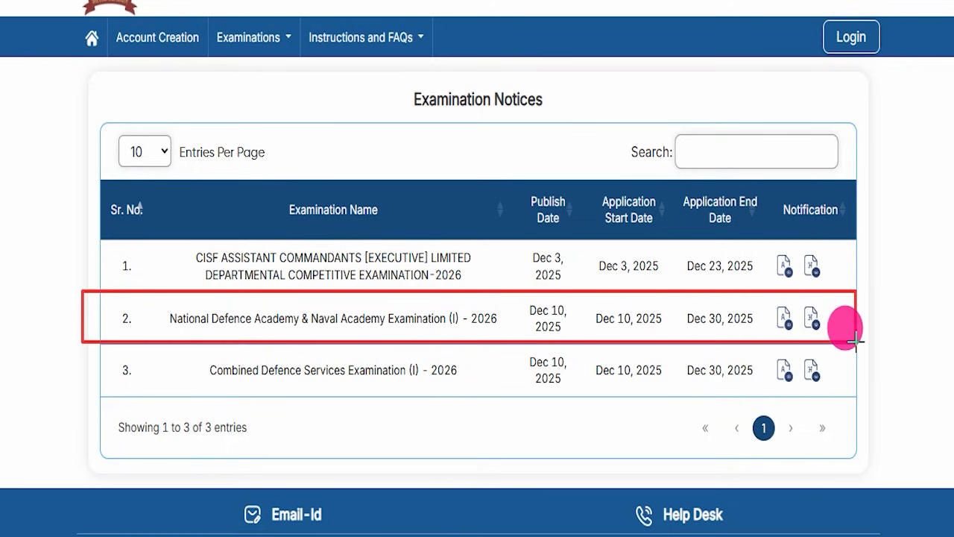
{"action": "mouse_move", "coordinate": [501, 493]}
{"action": "left_mouse_down"}
{"action": "mouse_move", "coordinate": [737, 335]}
{"action": "mouse_move", "coordinate": [773, 325]}
{"action": "left_mouse_up"}
{"action": "mouse_move", "coordinate": [663, 477]}
{"action": "left_mouse_down"}
{"action": "mouse_move", "coordinate": [746, 422]}
{"action": "mouse_move", "coordinate": [799, 337]}
{"action": "left_mouse_up"}
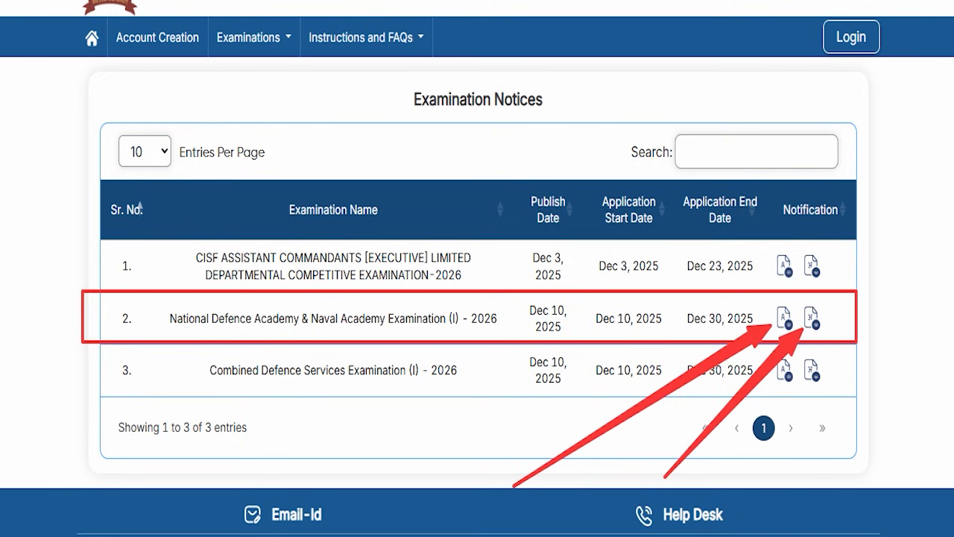
{"action": "key", "text": "Escape"}
{"action": "scroll", "coordinate": [226, 28], "scroll_direction": "up", "scroll_amount": 2}
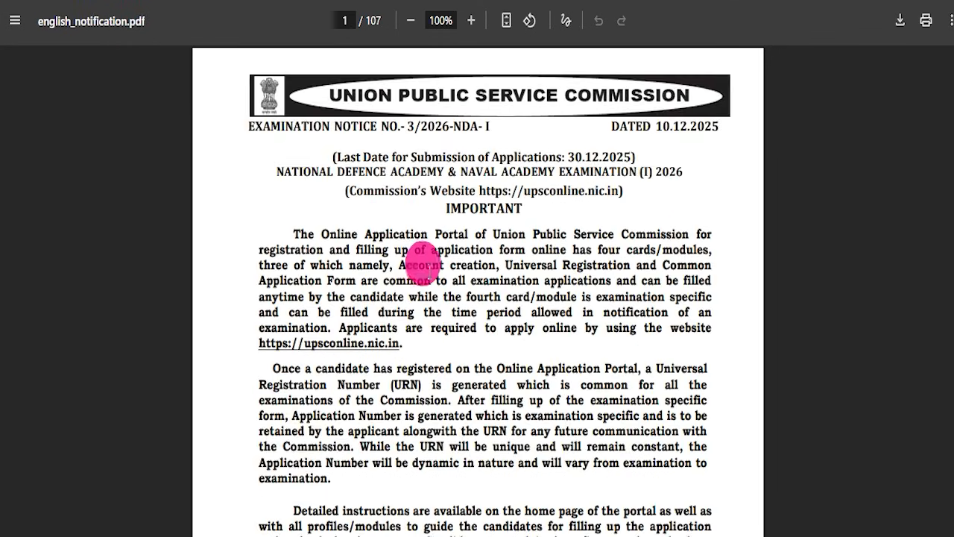
Step: Scroll the English notification to the vacancy table and highlight its rows
{"action": "scroll", "coordinate": [420, 260], "scroll_direction": "down", "scroll_amount": 10}
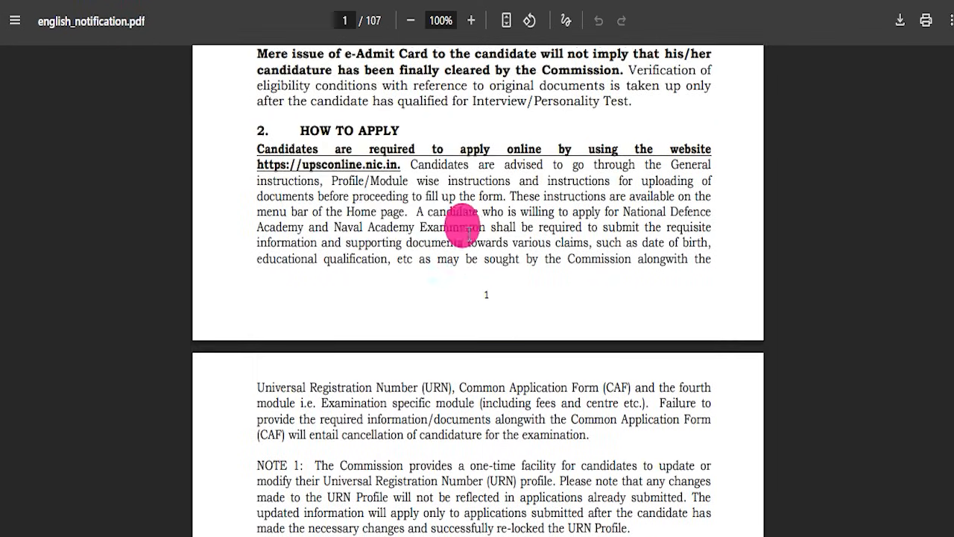
{"action": "left_click_drag", "start_coordinate": [339, 196], "coordinate": [539, 243]}
{"action": "scroll", "coordinate": [366, 334], "scroll_direction": "down", "scroll_amount": 1}
{"action": "scroll", "coordinate": [365, 333], "scroll_direction": "down", "scroll_amount": 10}
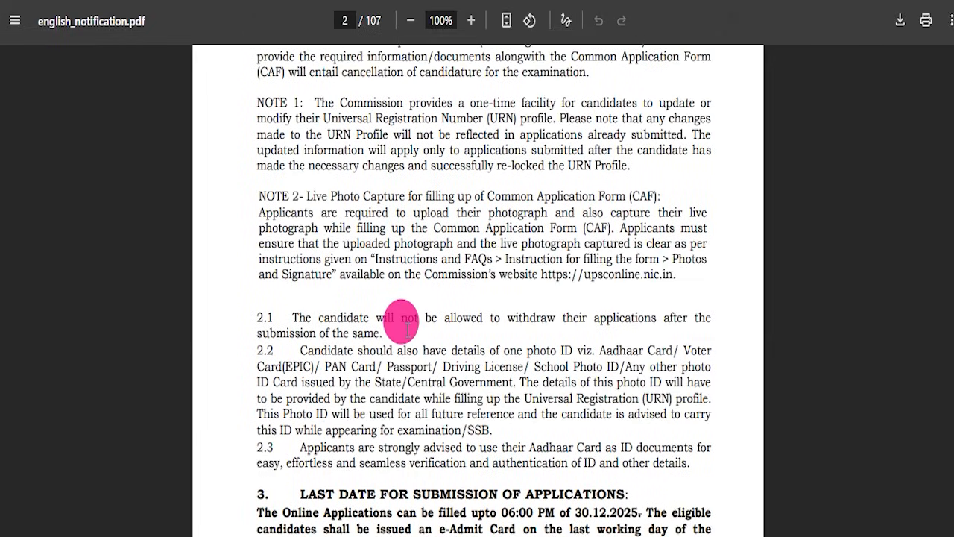
{"action": "scroll", "coordinate": [414, 331], "scroll_direction": "down", "scroll_amount": 15}
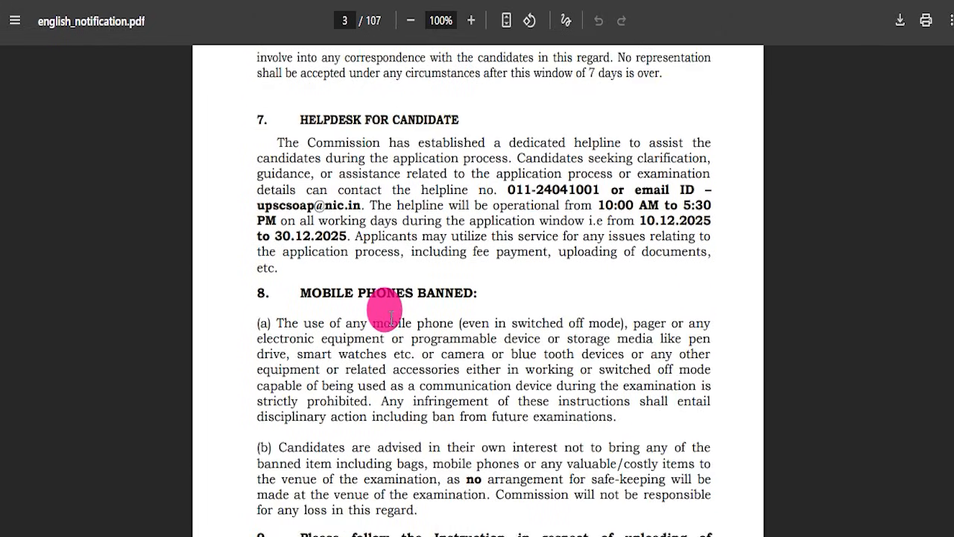
{"action": "scroll", "coordinate": [399, 313], "scroll_direction": "down", "scroll_amount": 3}
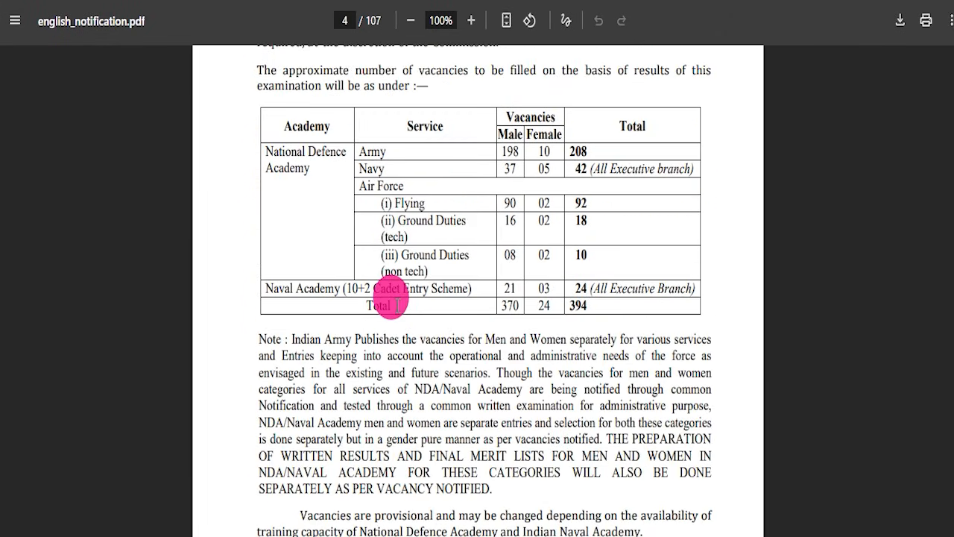
{"action": "left_click_drag", "start_coordinate": [262, 153], "coordinate": [626, 306]}
{"action": "left_click", "coordinate": [571, 294]}
{"action": "left_click_drag", "start_coordinate": [275, 153], "coordinate": [600, 306]}
Step: Scroll on to the educational qualification section and highlight both qualification clauses
{"action": "scroll", "coordinate": [547, 299], "scroll_direction": "down", "scroll_amount": 12}
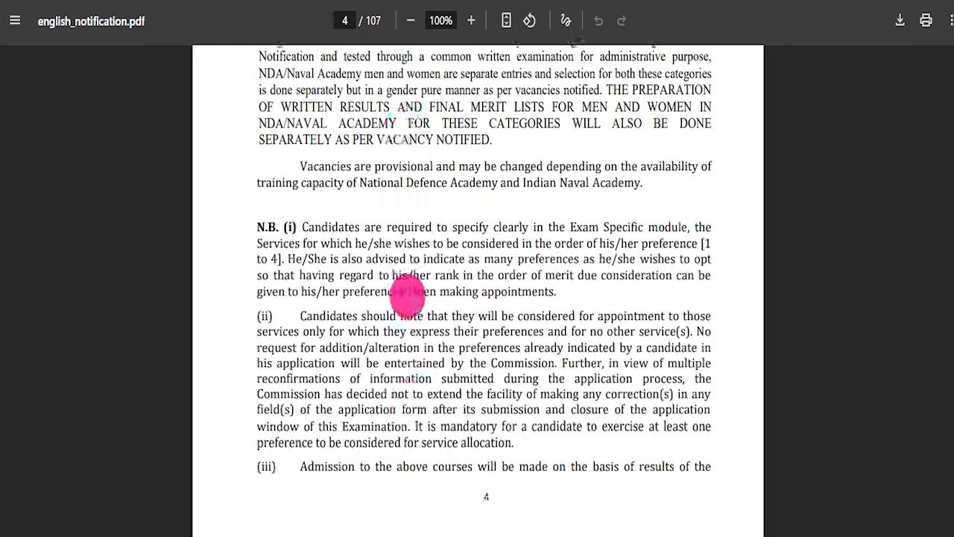
{"action": "left_click_drag", "start_coordinate": [494, 217], "coordinate": [525, 429]}
{"action": "scroll", "coordinate": [545, 372], "scroll_direction": "down", "scroll_amount": 3}
{"action": "scroll", "coordinate": [465, 320], "scroll_direction": "down", "scroll_amount": 8}
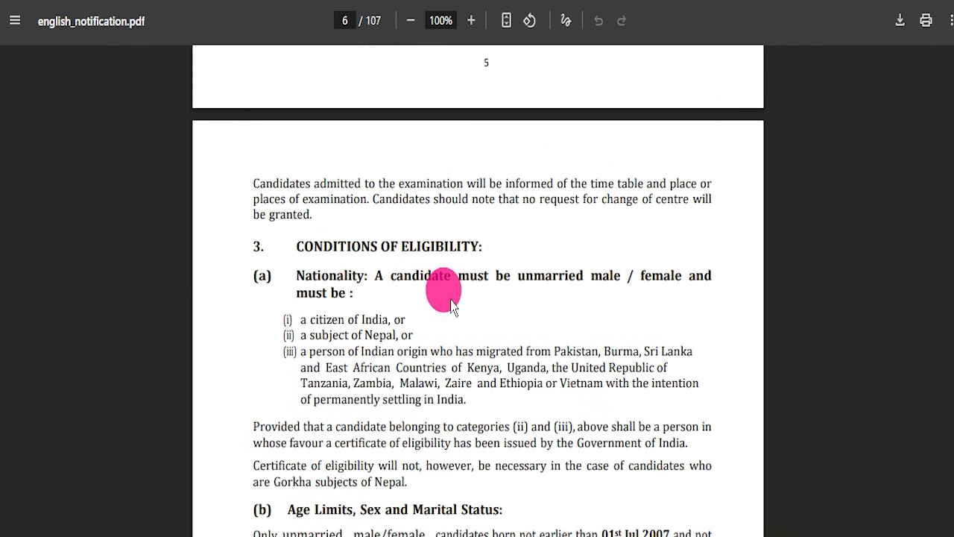
{"action": "scroll", "coordinate": [464, 262], "scroll_direction": "down", "scroll_amount": 3}
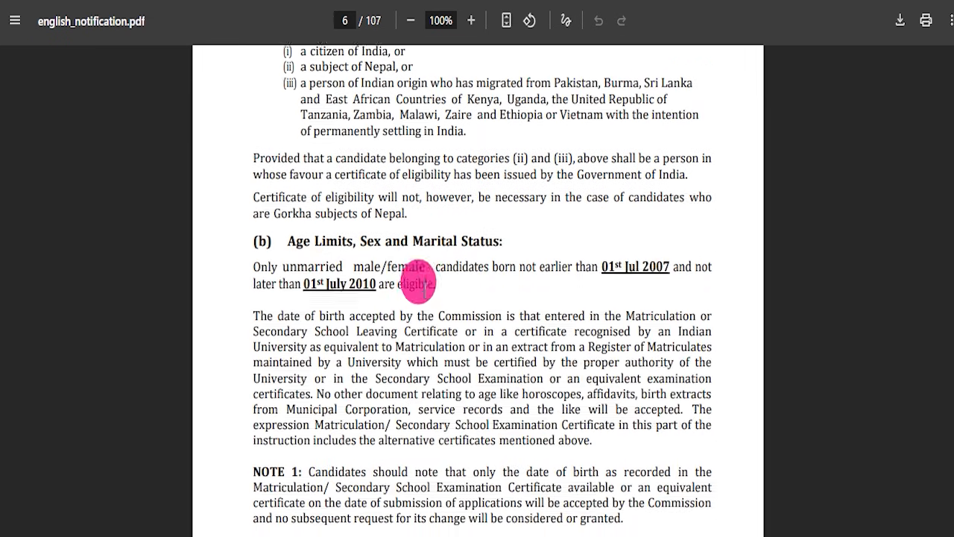
{"action": "scroll", "coordinate": [427, 313], "scroll_direction": "down", "scroll_amount": 6}
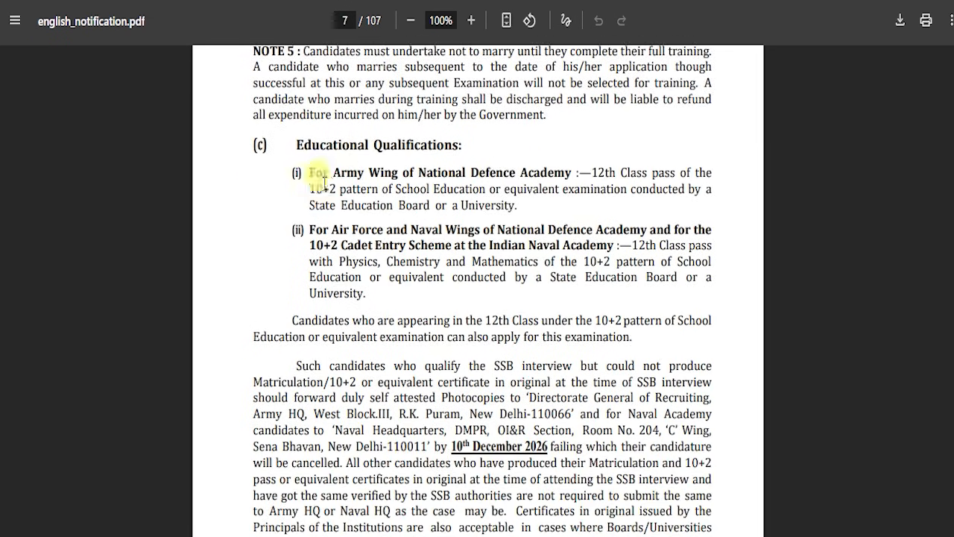
{"action": "left_click_drag", "start_coordinate": [395, 233], "coordinate": [351, 291]}
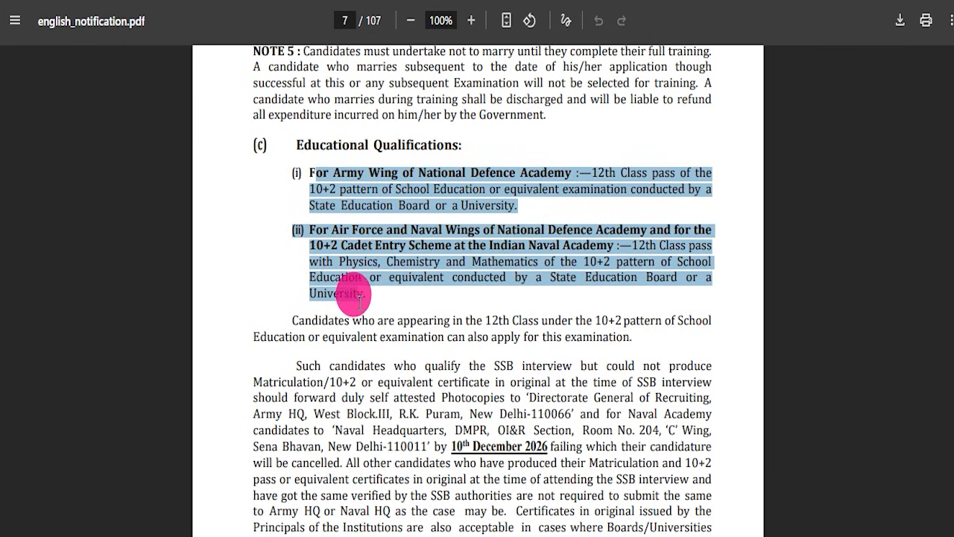
{"action": "left_click", "coordinate": [399, 287]}
Step: Scroll through the remaining pages down to the medical standards, then jump back to the top
{"action": "scroll", "coordinate": [481, 192], "scroll_direction": "down", "scroll_amount": 13}
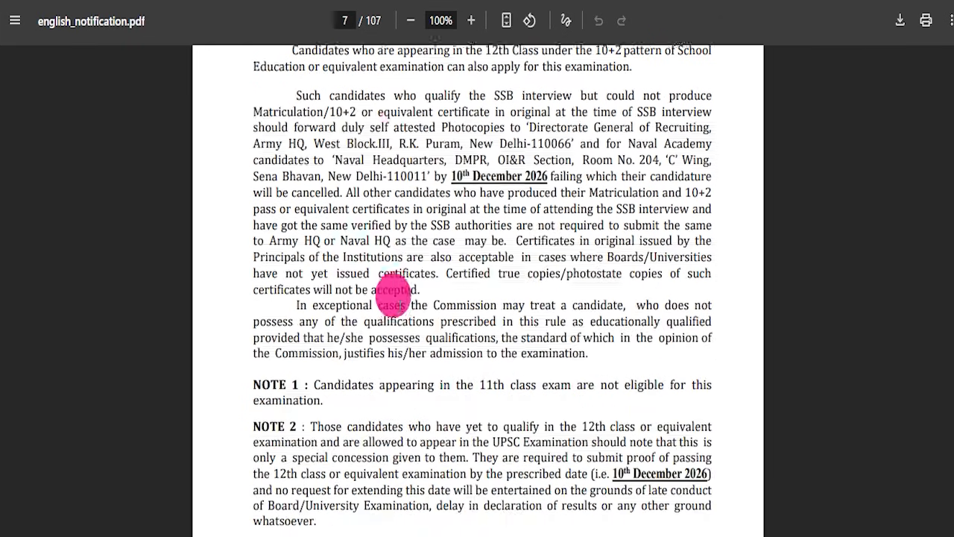
{"action": "scroll", "coordinate": [399, 304], "scroll_direction": "down", "scroll_amount": 14}
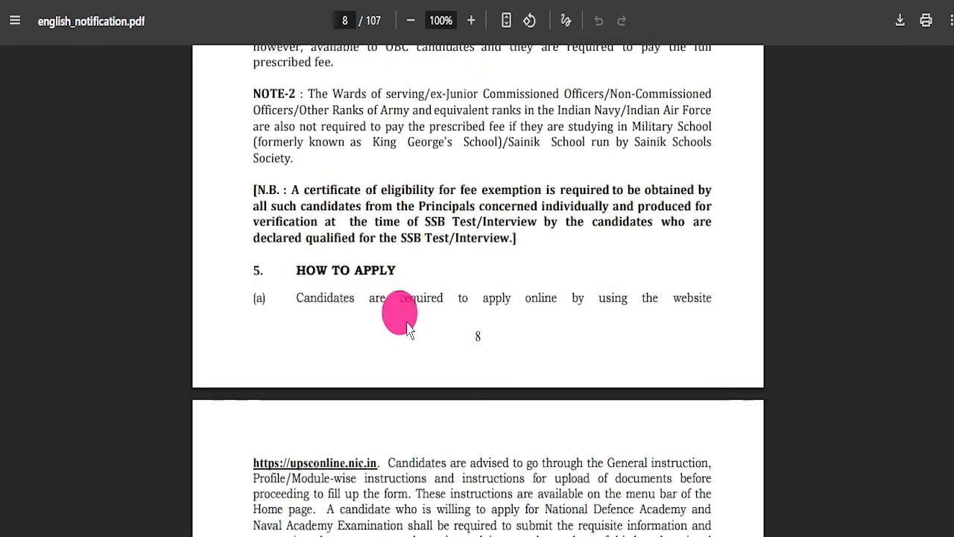
{"action": "scroll", "coordinate": [396, 286], "scroll_direction": "down", "scroll_amount": 20}
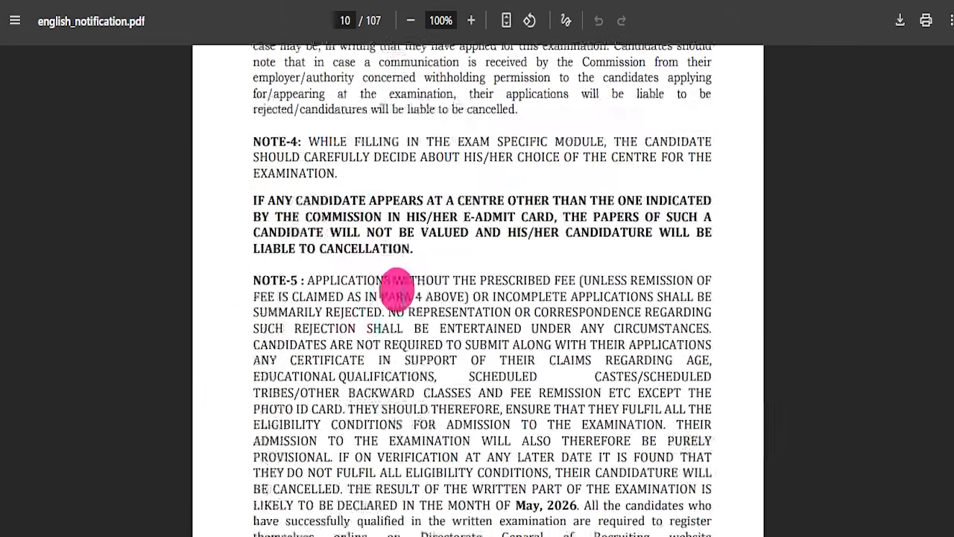
{"action": "scroll", "coordinate": [398, 286], "scroll_direction": "down", "scroll_amount": 20}
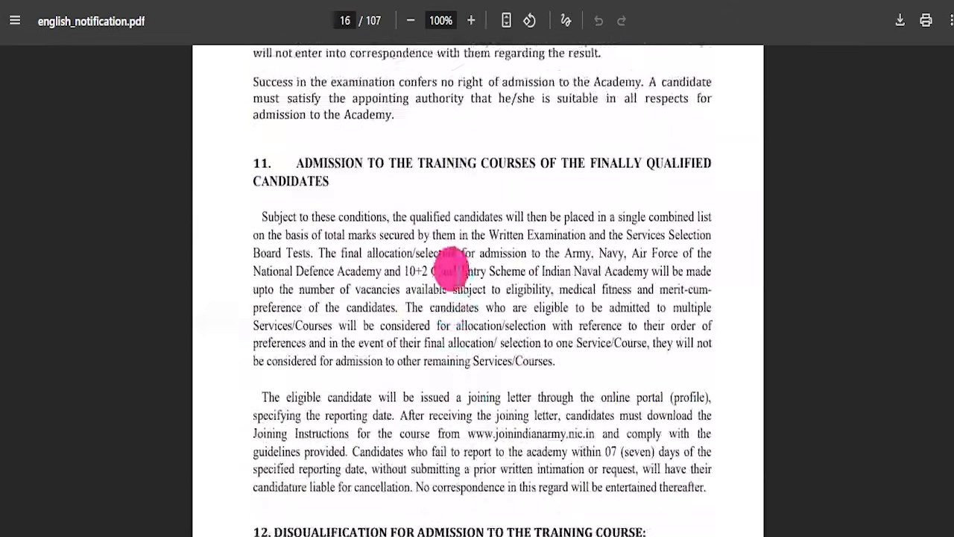
{"action": "scroll", "coordinate": [462, 280], "scroll_direction": "down", "scroll_amount": 4}
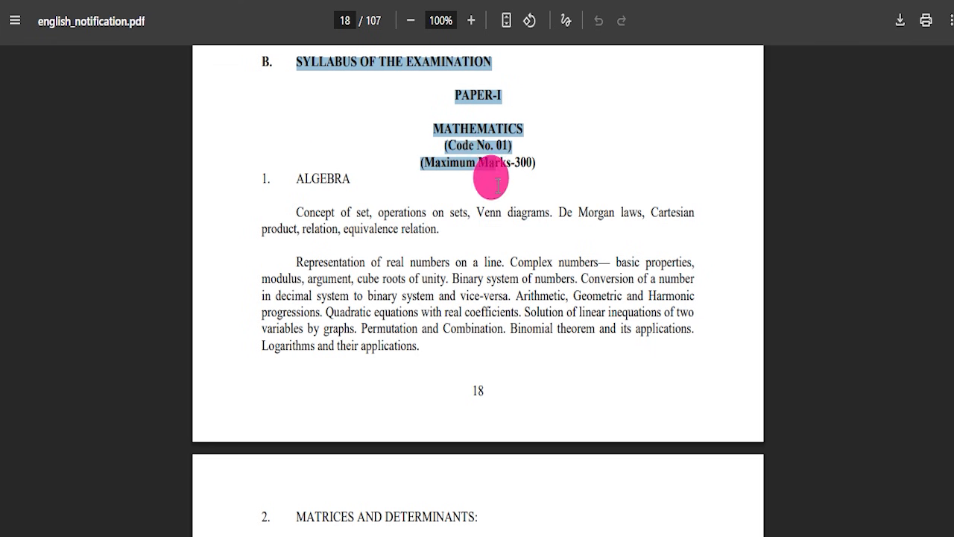
{"action": "scroll", "coordinate": [438, 396], "scroll_direction": "down", "scroll_amount": 5}
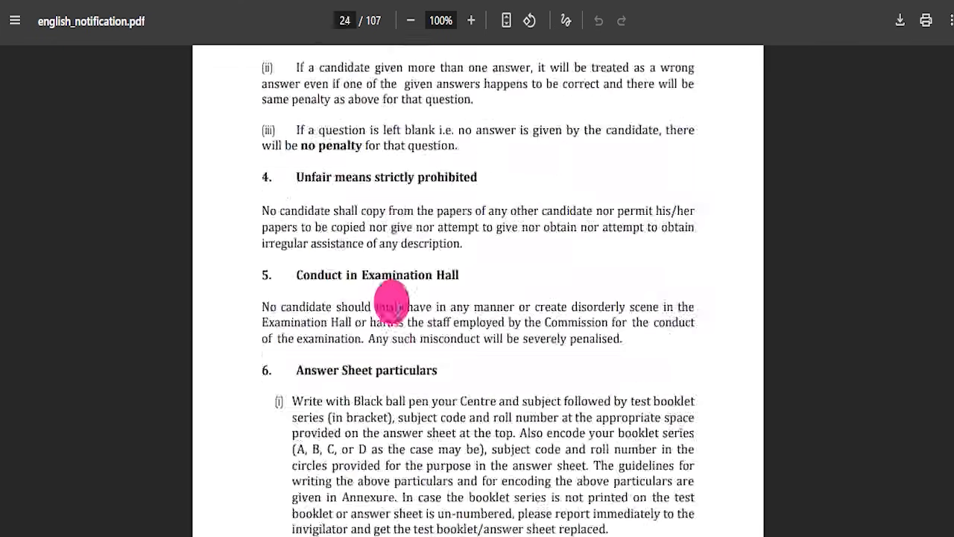
{"action": "scroll", "coordinate": [406, 319], "scroll_direction": "up", "scroll_amount": 5}
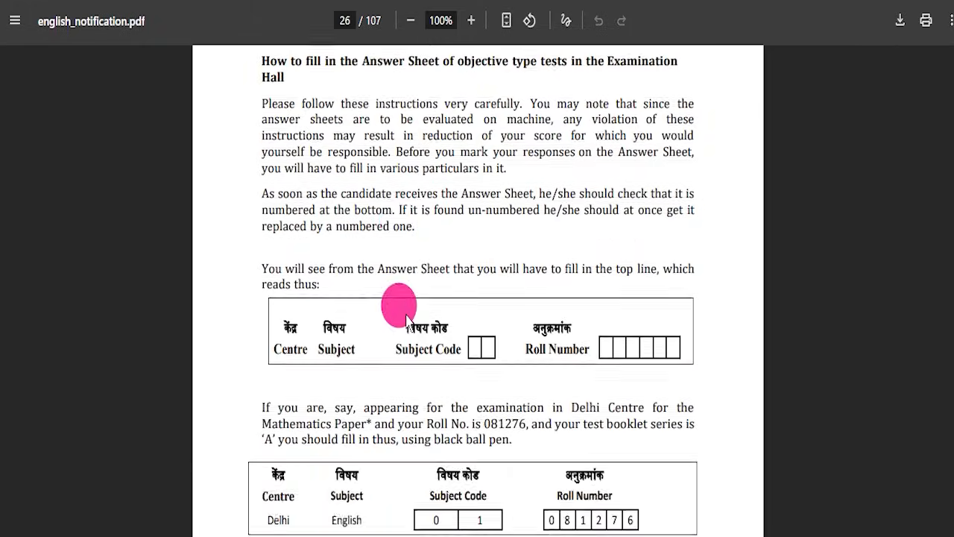
{"action": "scroll", "coordinate": [412, 309], "scroll_direction": "down", "scroll_amount": 5}
{"action": "scroll", "coordinate": [419, 312], "scroll_direction": "down", "scroll_amount": 5}
{"action": "scroll", "coordinate": [422, 306], "scroll_direction": "down", "scroll_amount": 5}
{"action": "scroll", "coordinate": [400, 302], "scroll_direction": "down", "scroll_amount": 5}
{"action": "scroll", "coordinate": [395, 313], "scroll_direction": "down", "scroll_amount": 10}
{"action": "scroll", "coordinate": [415, 322], "scroll_direction": "down", "scroll_amount": 10}
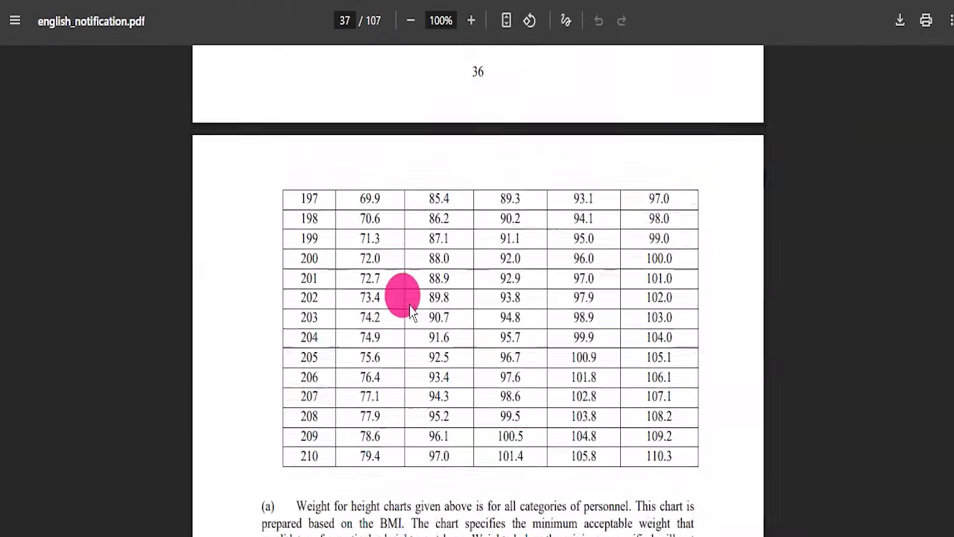
{"action": "scroll", "coordinate": [449, 317], "scroll_direction": "down", "scroll_amount": 15}
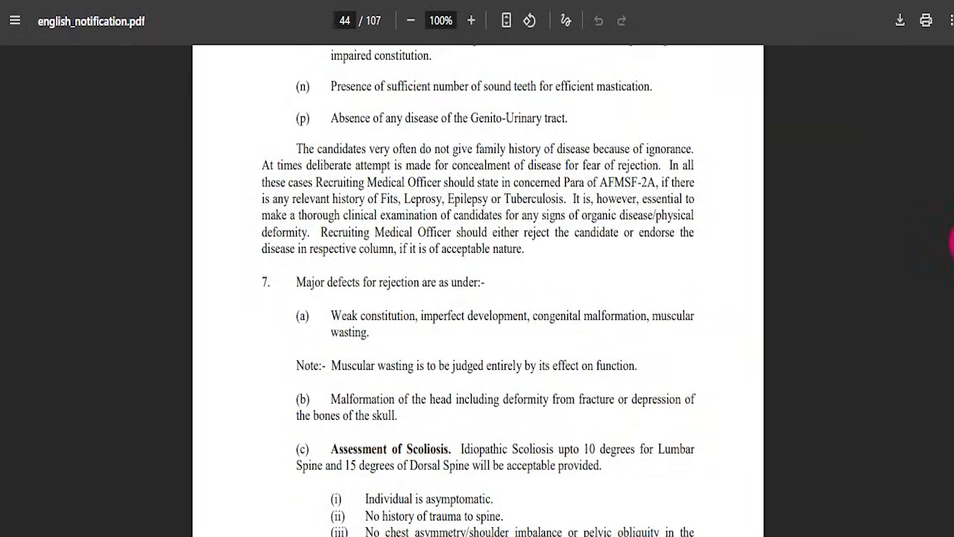
{"action": "left_click_drag", "start_coordinate": [953, 269], "coordinate": [953, 22]}
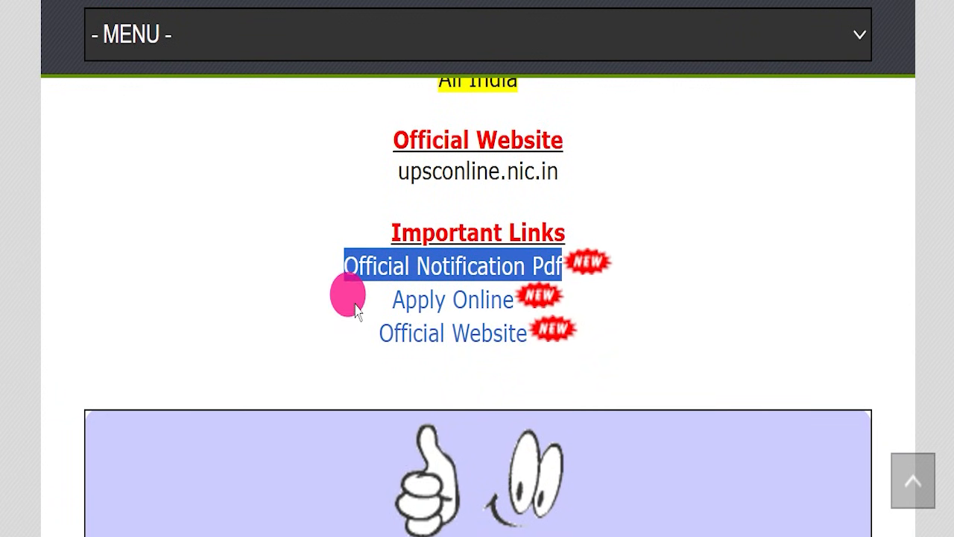
Step: Highlight the Apply Online link on the NDA job page
{"action": "left_click_drag", "start_coordinate": [340, 302], "coordinate": [516, 307]}
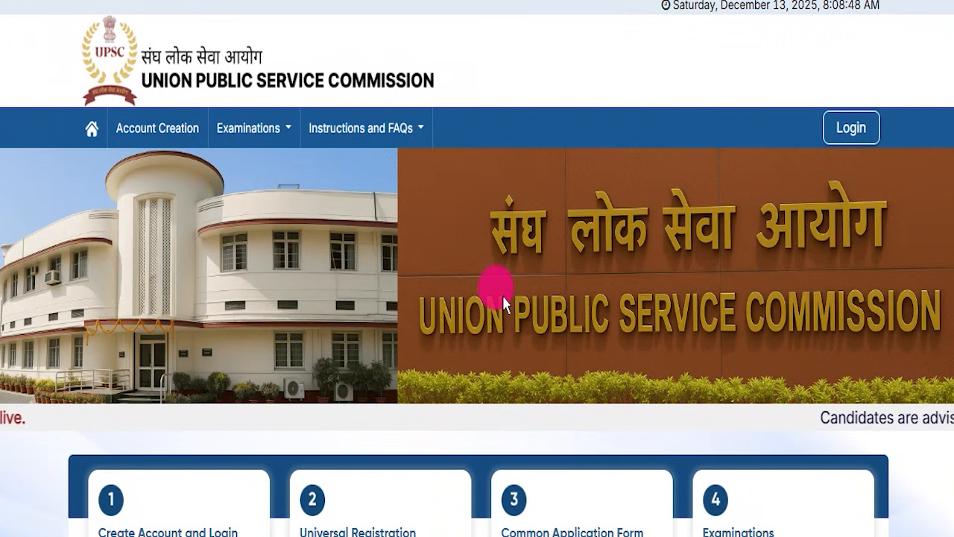
{"action": "scroll", "coordinate": [502, 296], "scroll_direction": "down", "scroll_amount": 3}
{"action": "scroll", "coordinate": [486, 341], "scroll_direction": "up", "scroll_amount": 3}
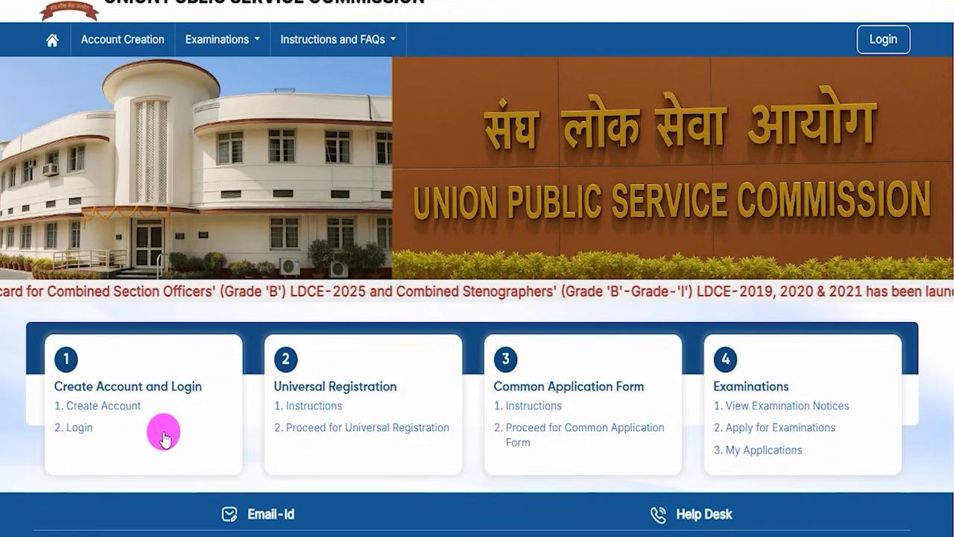
Step: Open the Login page and annotate the mobile-number, CAPTCHA and OTP login fields
{"action": "left_click", "coordinate": [79, 429]}
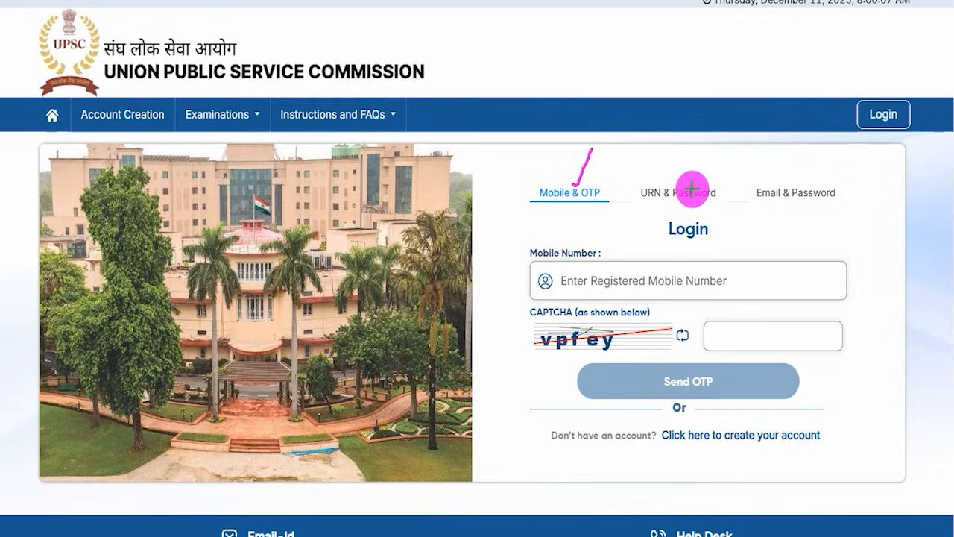
{"action": "left_click_drag", "start_coordinate": [699, 184], "coordinate": [713, 163]}
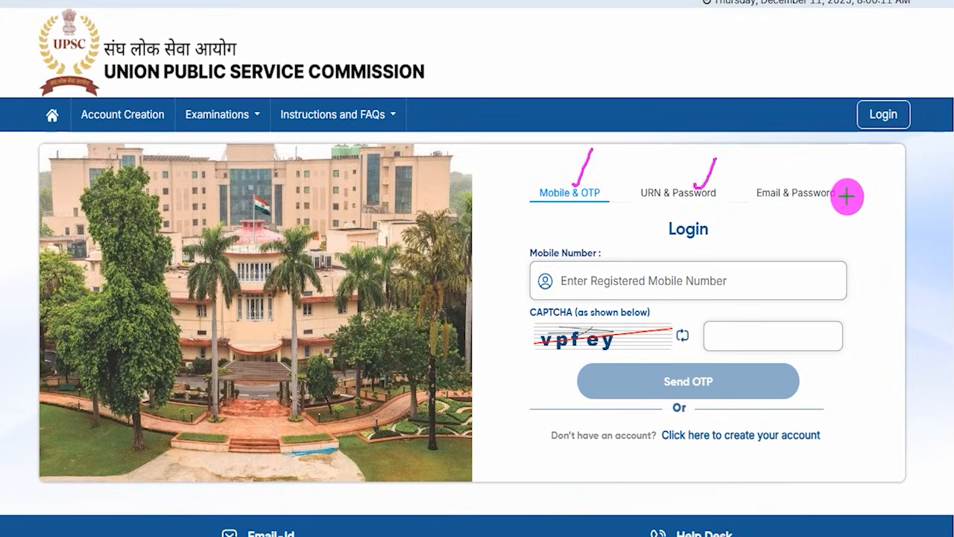
{"action": "left_click_drag", "start_coordinate": [844, 195], "coordinate": [875, 167]}
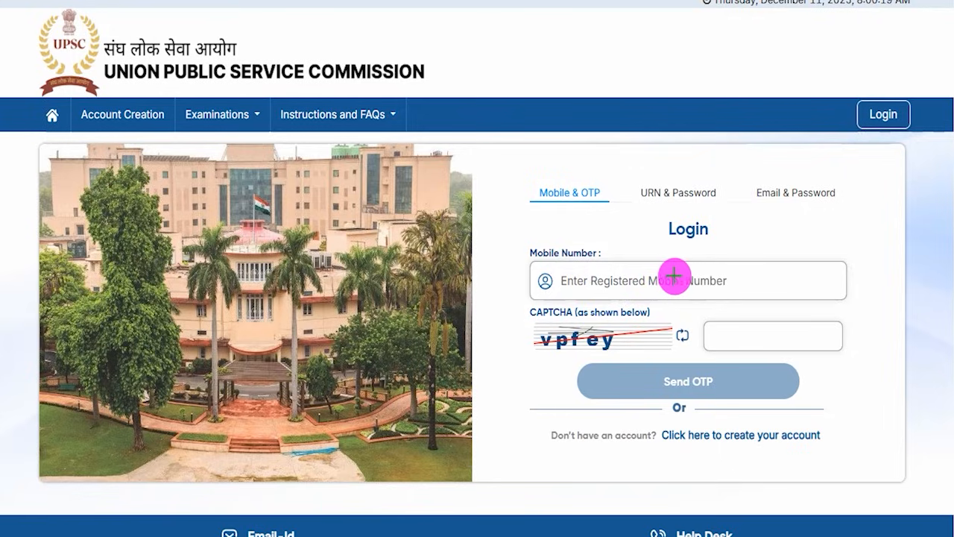
{"action": "left_click_drag", "start_coordinate": [661, 280], "coordinate": [686, 250]}
{"action": "left_click_drag", "start_coordinate": [561, 355], "coordinate": [608, 358]}
{"action": "left_click_drag", "start_coordinate": [762, 328], "coordinate": [797, 295]}
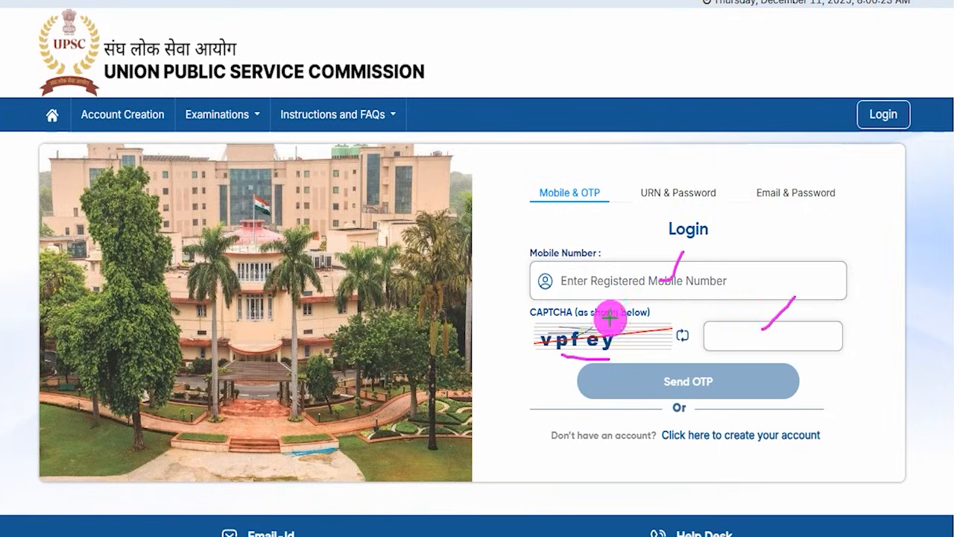
{"action": "left_click_drag", "start_coordinate": [724, 388], "coordinate": [743, 364]}
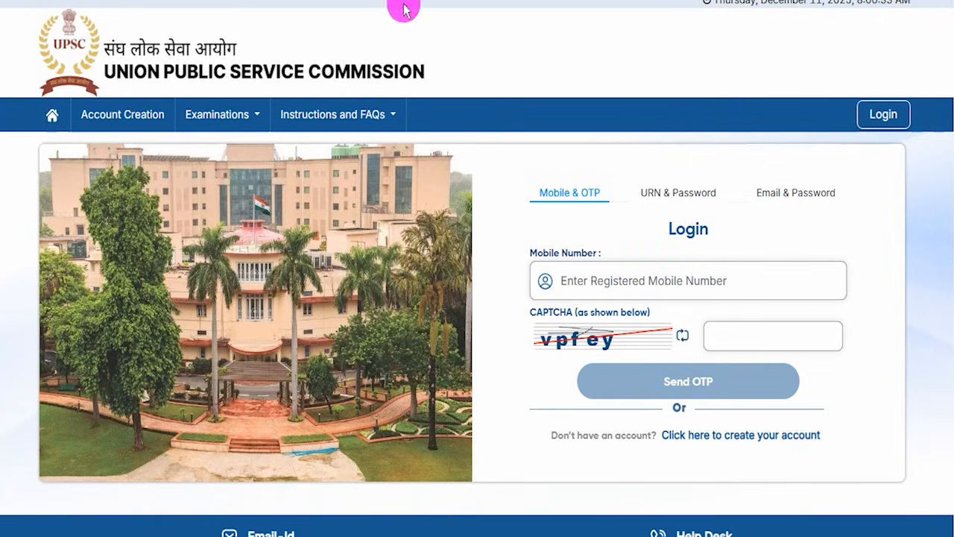
Step: Switch to URN & Password login and go through its registration number, password and CAPTCHA fields
{"action": "left_click", "coordinate": [671, 191]}
{"action": "left_click_drag", "start_coordinate": [544, 214], "coordinate": [612, 243]}
{"action": "left_click", "coordinate": [611, 243]}
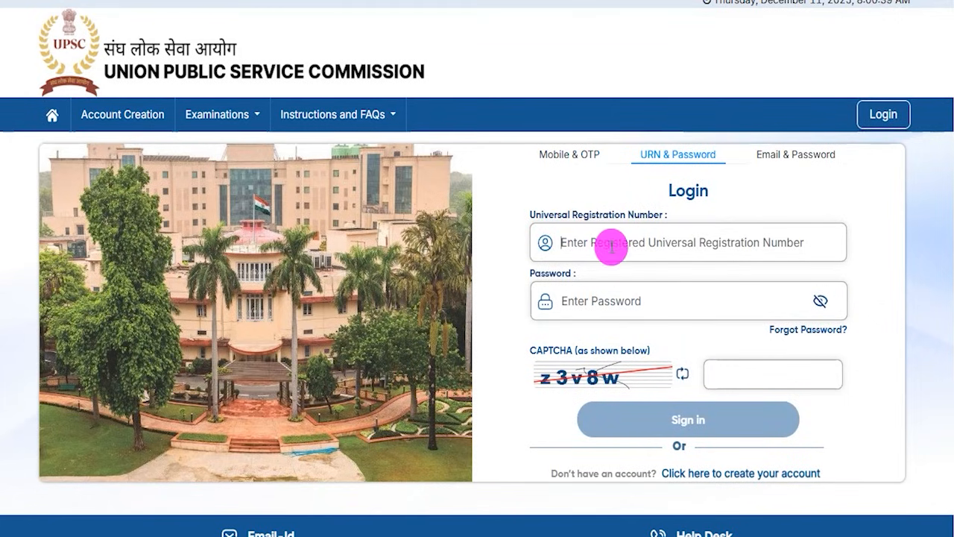
{"action": "left_click", "coordinate": [572, 301]}
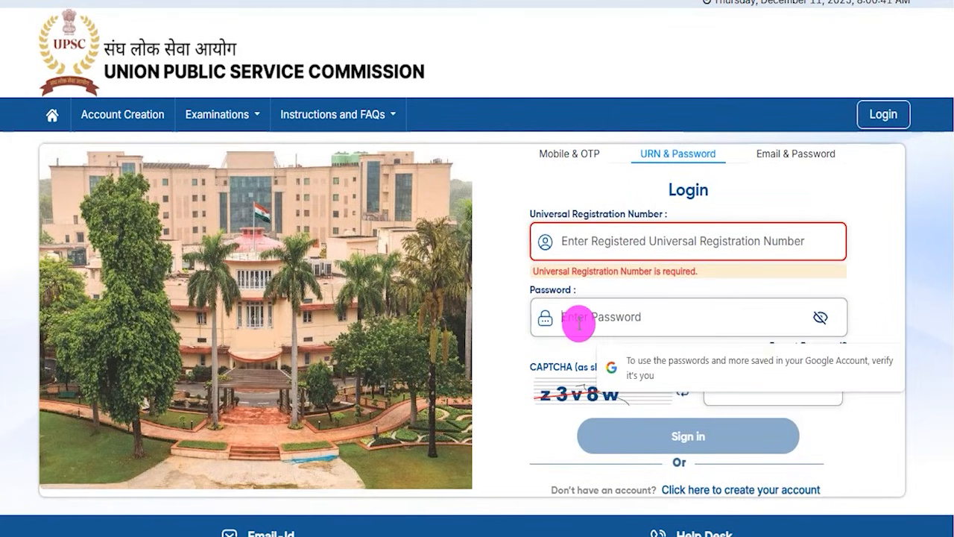
{"action": "left_click", "coordinate": [564, 400]}
{"action": "left_click", "coordinate": [735, 395]}
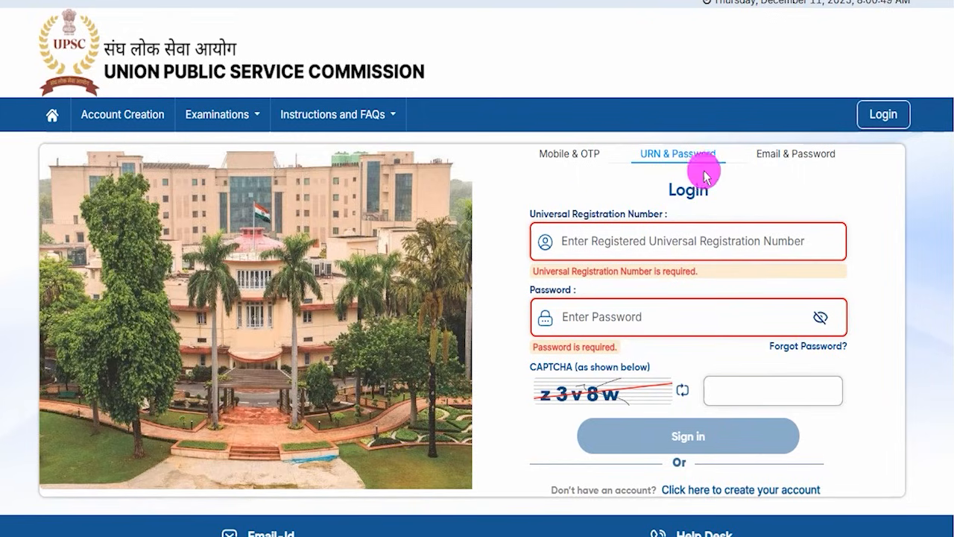
Step: Switch to Email & Password login, annotate its email, password and CAPTCHA fields, then clear annotations
{"action": "left_click", "coordinate": [783, 162]}
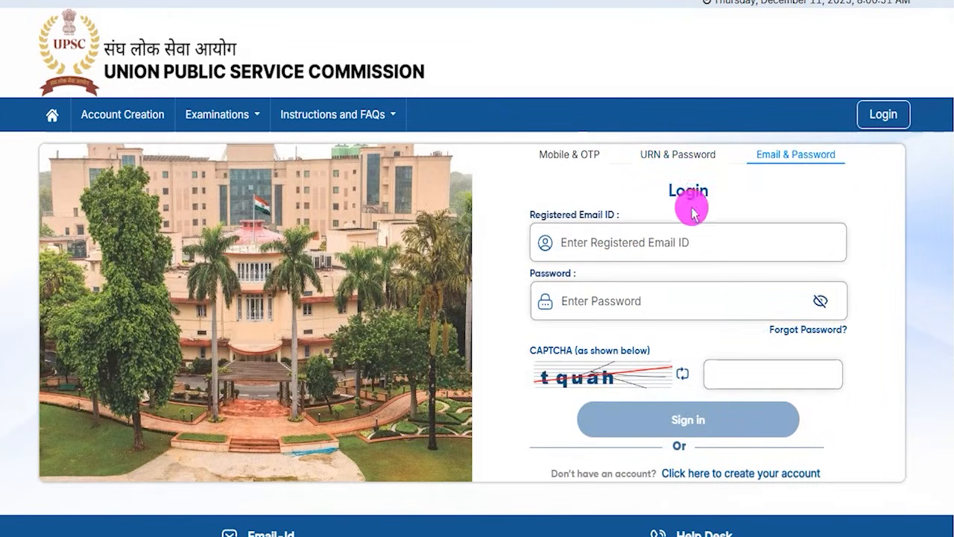
{"action": "left_click_drag", "start_coordinate": [648, 245], "coordinate": [666, 221]}
{"action": "left_click_drag", "start_coordinate": [631, 299], "coordinate": [651, 266]}
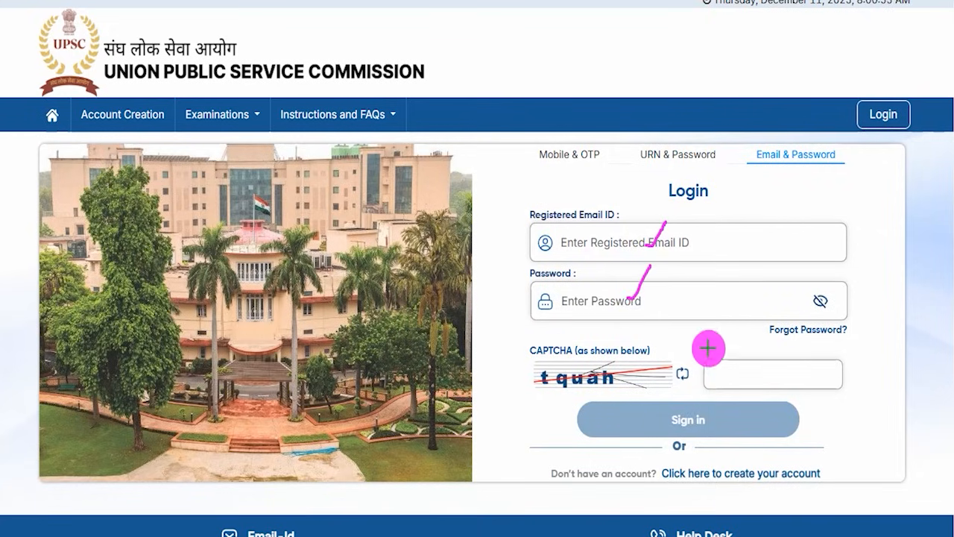
{"action": "left_click_drag", "start_coordinate": [634, 376], "coordinate": [666, 337]}
{"action": "left_click_drag", "start_coordinate": [762, 377], "coordinate": [795, 339]}
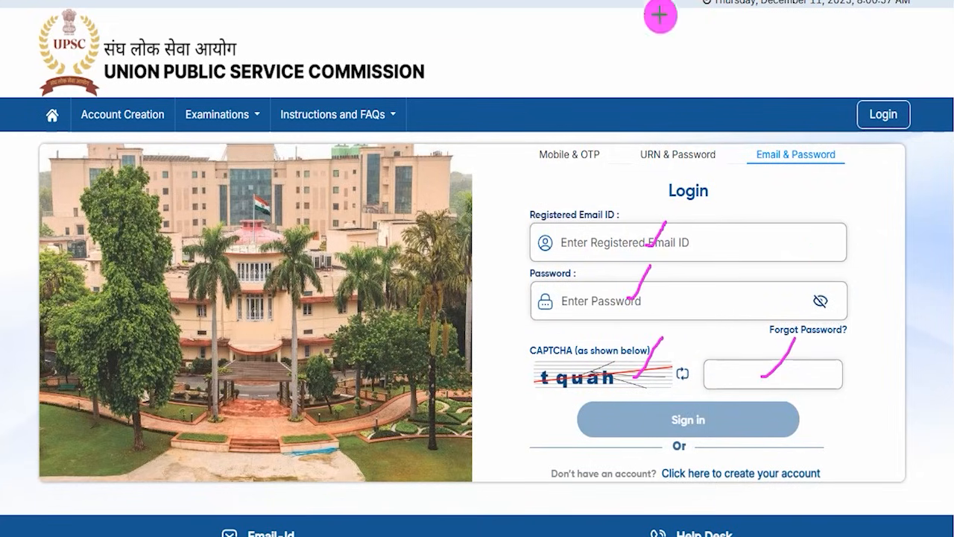
{"action": "left_click_drag", "start_coordinate": [912, 307], "coordinate": [748, 418]}
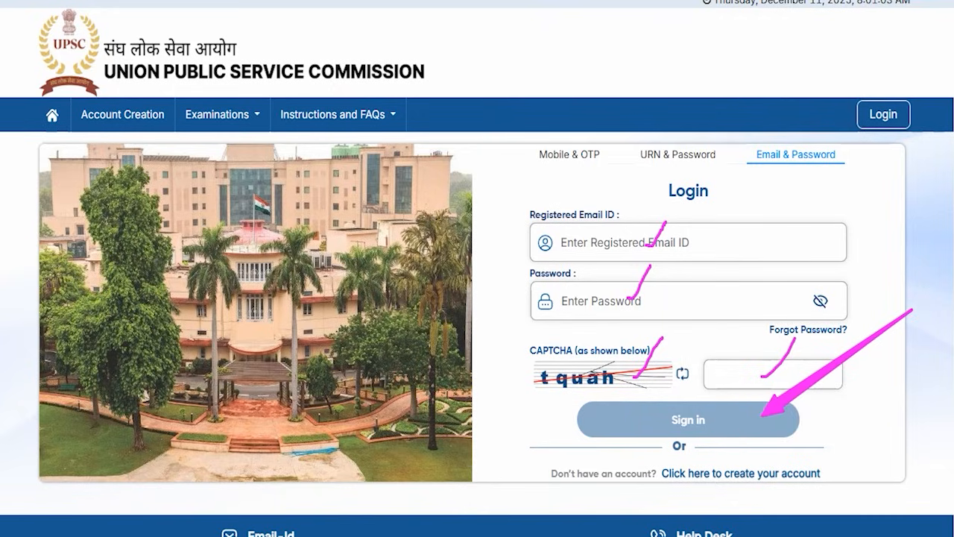
{"action": "key", "text": "Escape"}
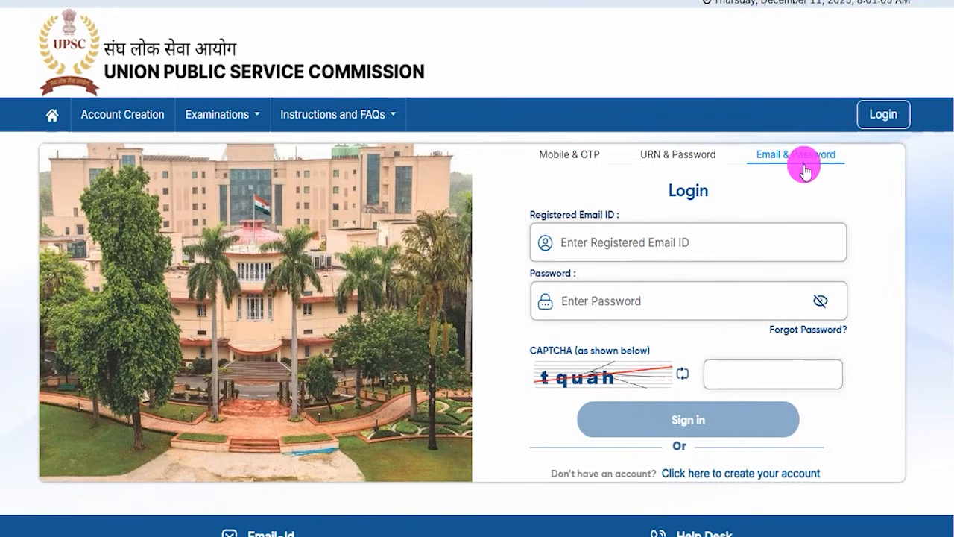
Step: Return to the UPSC home page and point out the Create Account option
{"action": "left_click", "coordinate": [52, 117]}
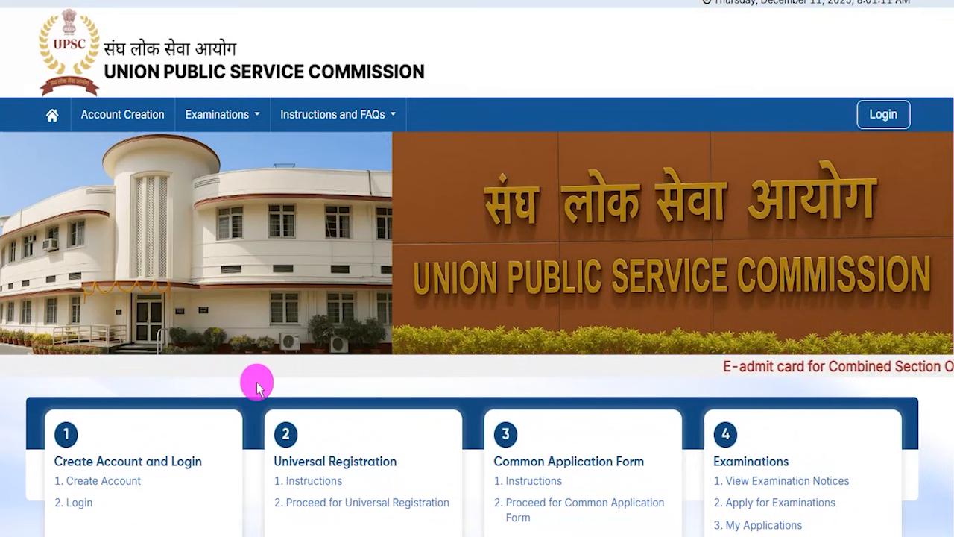
{"action": "scroll", "coordinate": [244, 402], "scroll_direction": "down", "scroll_amount": 1}
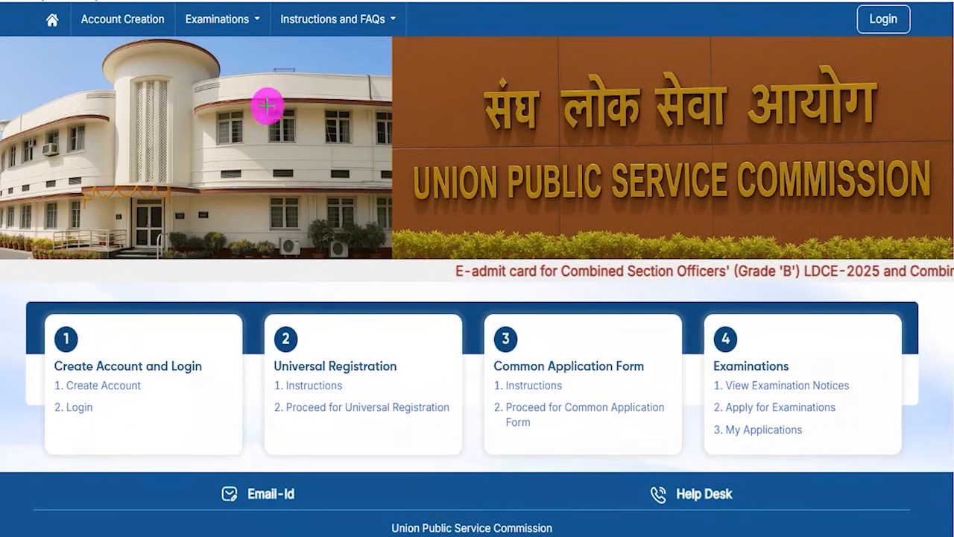
{"action": "left_click_drag", "start_coordinate": [30, 374], "coordinate": [174, 399]}
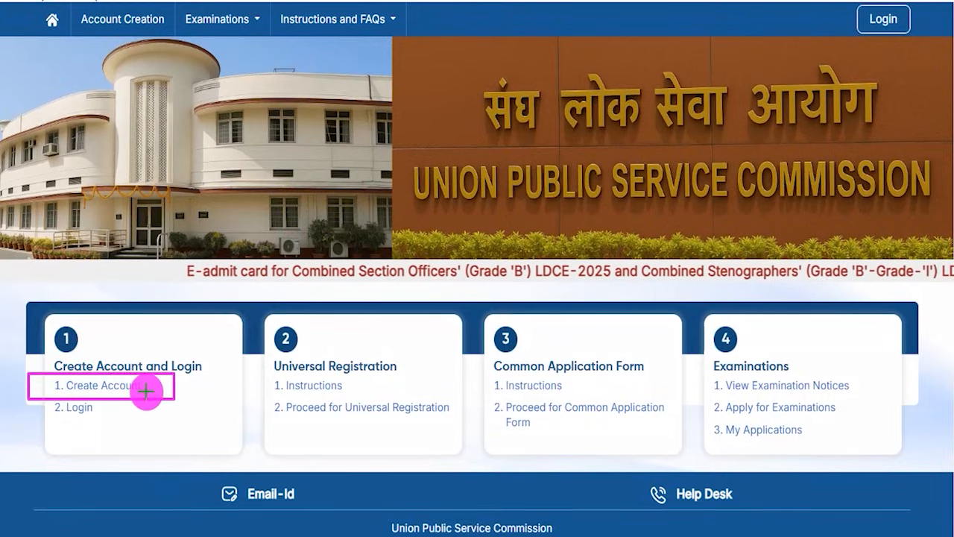
{"action": "key", "text": "Escape"}
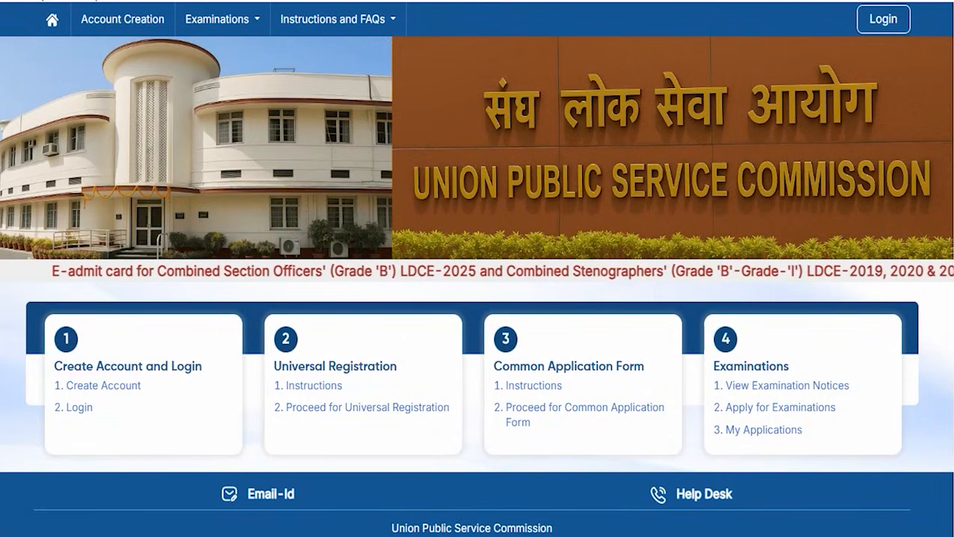
Step: Open '1. Create Account', highlight key instructions and tick the terms declaration checkbox
{"action": "left_click", "coordinate": [122, 386]}
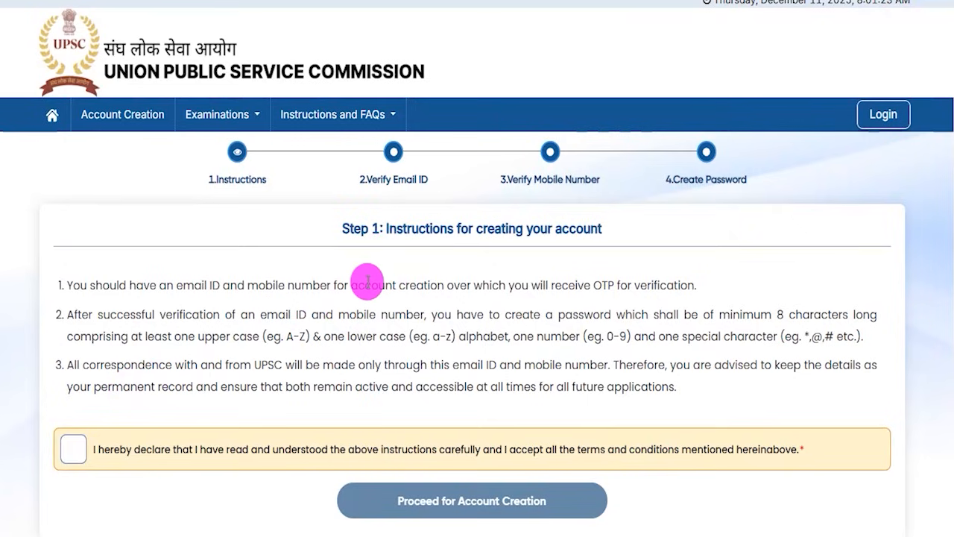
{"action": "left_click_drag", "start_coordinate": [131, 286], "coordinate": [237, 287]}
{"action": "left_click_drag", "start_coordinate": [207, 316], "coordinate": [249, 316]}
{"action": "left_click_drag", "start_coordinate": [215, 365], "coordinate": [274, 366]}
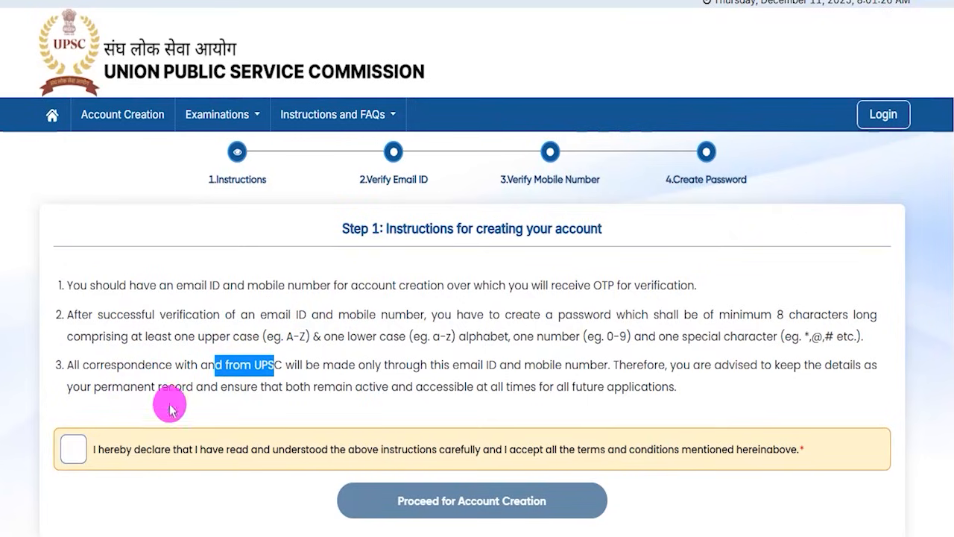
{"action": "left_click", "coordinate": [73, 449]}
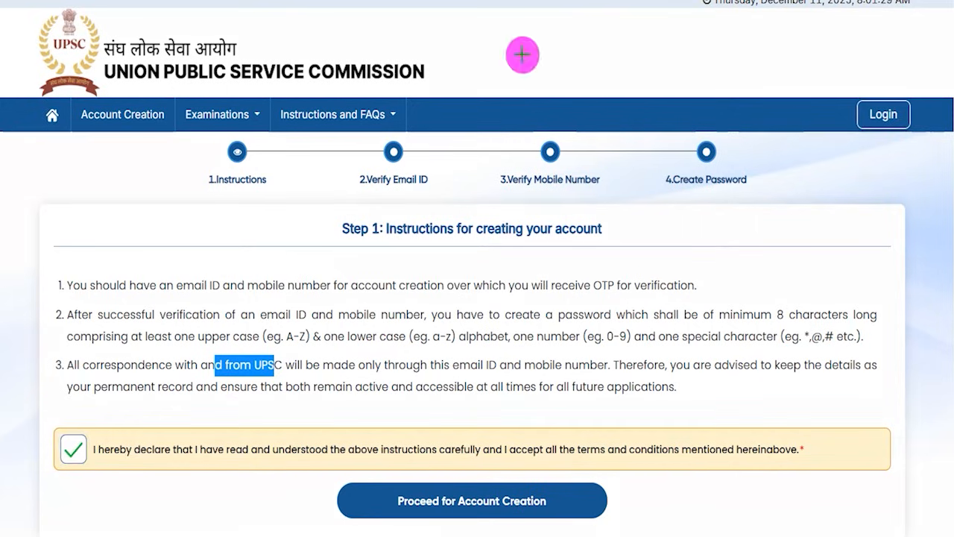
{"action": "mouse_move", "coordinate": [803, 356]}
{"action": "left_mouse_down"}
{"action": "mouse_move", "coordinate": [624, 451]}
{"action": "mouse_move", "coordinate": [570, 496]}
{"action": "left_mouse_up"}
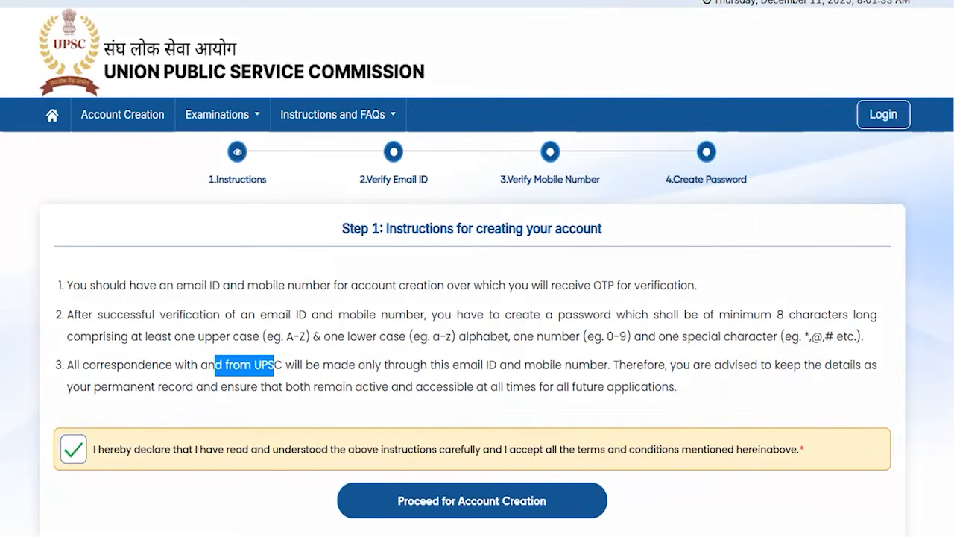
Step: Proceed to Step 2 and point out the Email ID, Confirm Email, CAPTCHA, declaration and Get OTP
{"action": "left_click", "coordinate": [453, 501]}
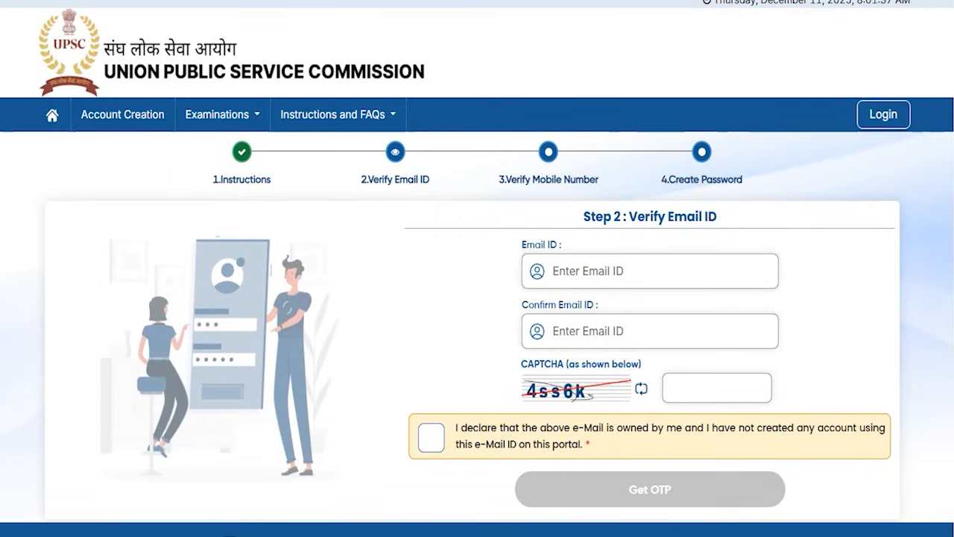
{"action": "left_click_drag", "start_coordinate": [659, 269], "coordinate": [677, 252]}
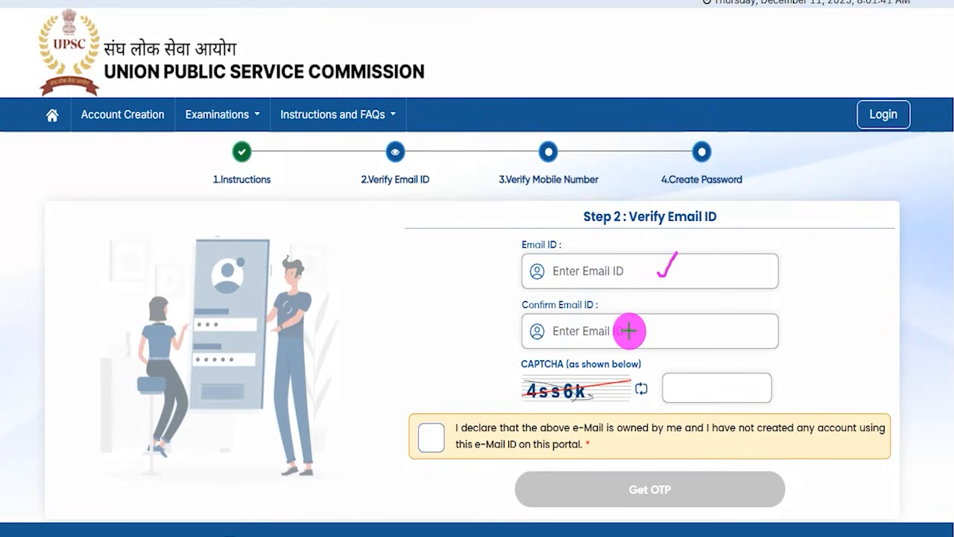
{"action": "left_click_drag", "start_coordinate": [630, 331], "coordinate": [649, 305]}
{"action": "left_click_drag", "start_coordinate": [527, 401], "coordinate": [572, 401]}
{"action": "left_click_drag", "start_coordinate": [719, 389], "coordinate": [745, 356]}
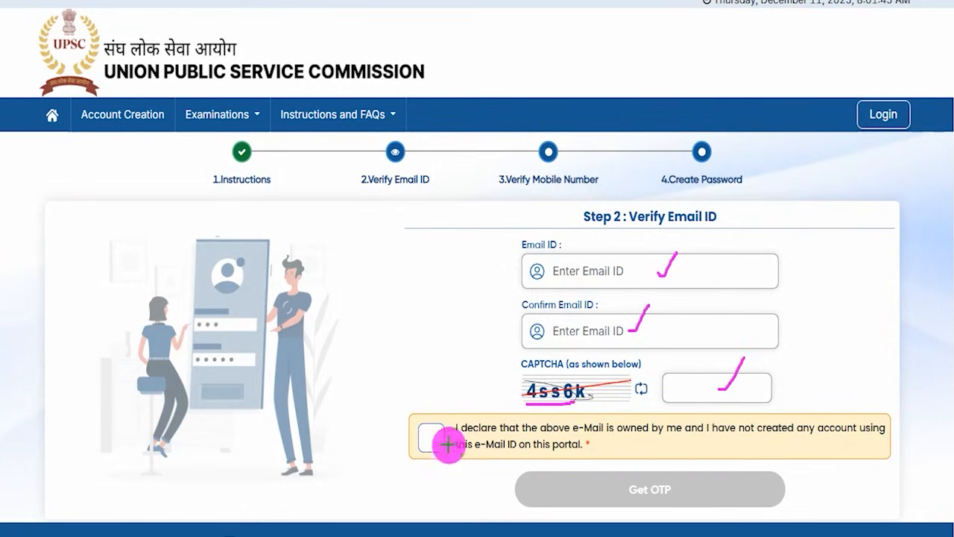
{"action": "left_click_drag", "start_coordinate": [433, 436], "coordinate": [482, 378]}
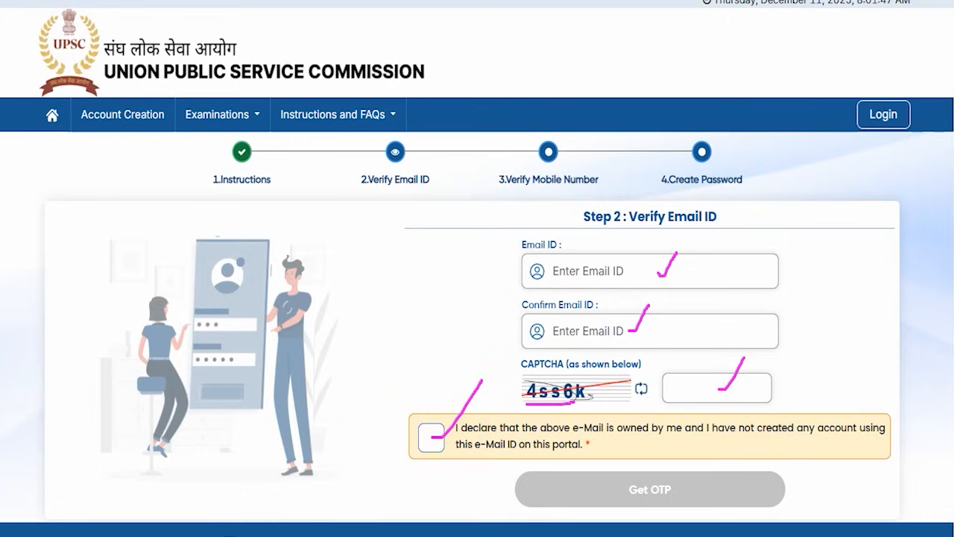
{"action": "mouse_move", "coordinate": [882, 330]}
{"action": "left_mouse_down"}
{"action": "mouse_move", "coordinate": [778, 466]}
{"action": "mouse_move", "coordinate": [714, 489]}
{"action": "left_mouse_up"}
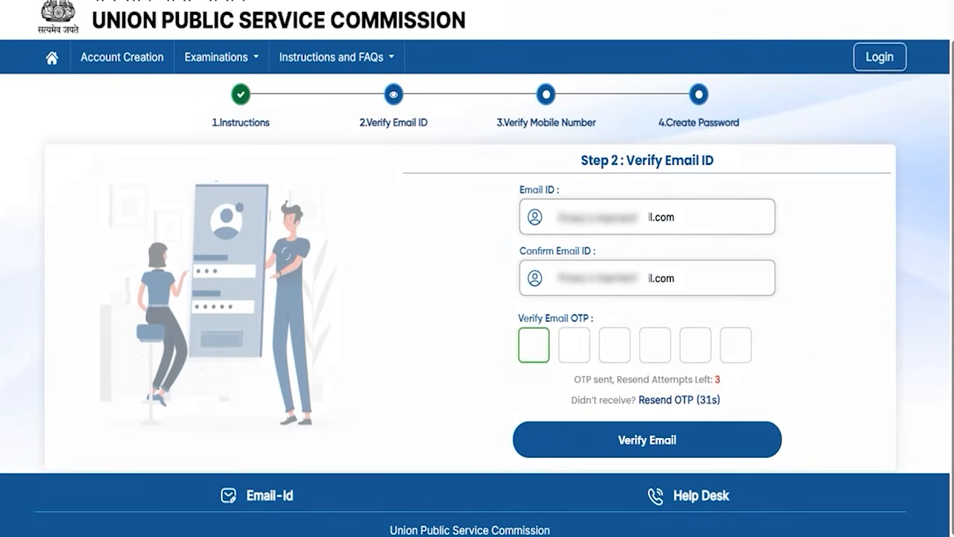
Step: Fill in the email OTP boxes and click Verify Email to reach Step 3
{"action": "left_click_drag", "start_coordinate": [533, 350], "coordinate": [559, 333]}
{"action": "left_click", "coordinate": [587, 351]}
{"action": "left_click_drag", "start_coordinate": [622, 348], "coordinate": [658, 347]}
{"action": "left_click_drag", "start_coordinate": [674, 339], "coordinate": [730, 341]}
{"action": "left_click", "coordinate": [705, 345]}
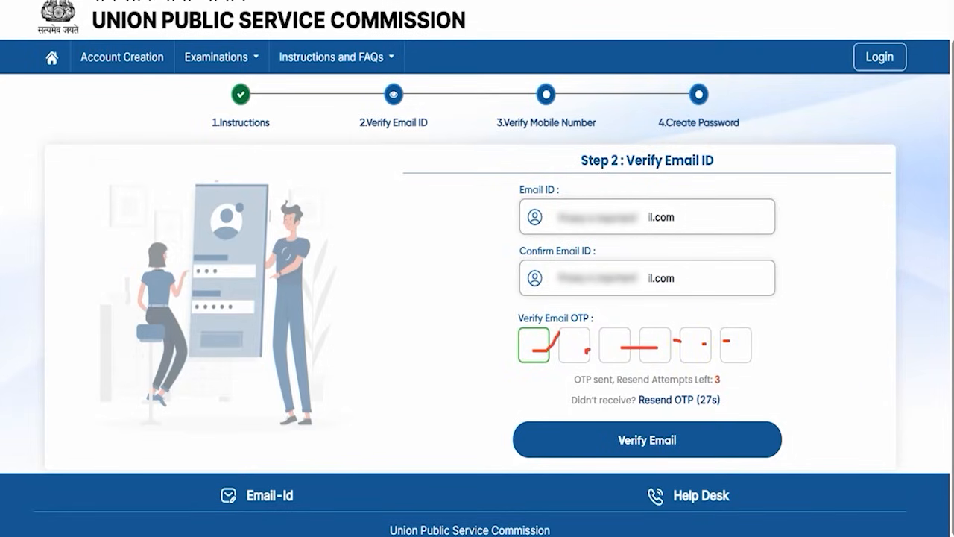
{"action": "left_click_drag", "start_coordinate": [888, 326], "coordinate": [724, 434]}
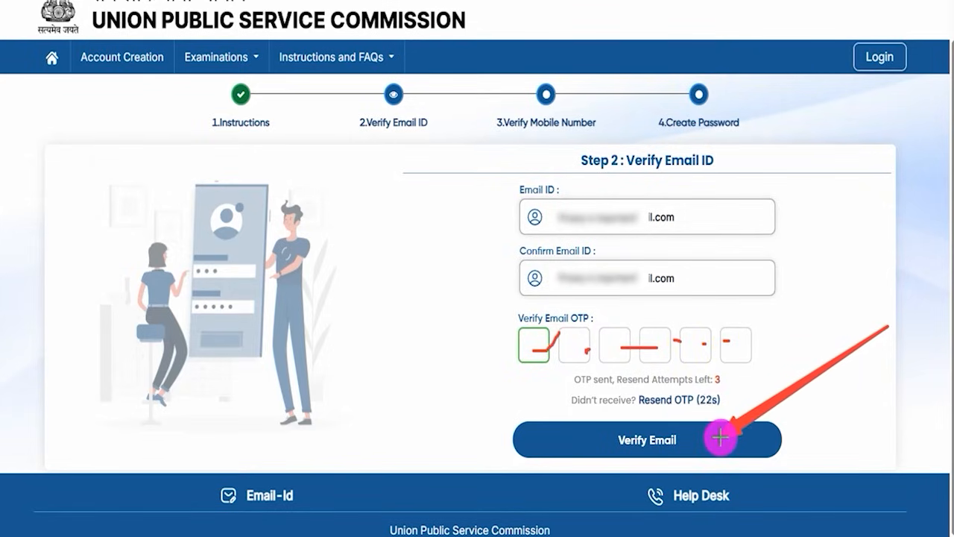
{"action": "left_click", "coordinate": [721, 438]}
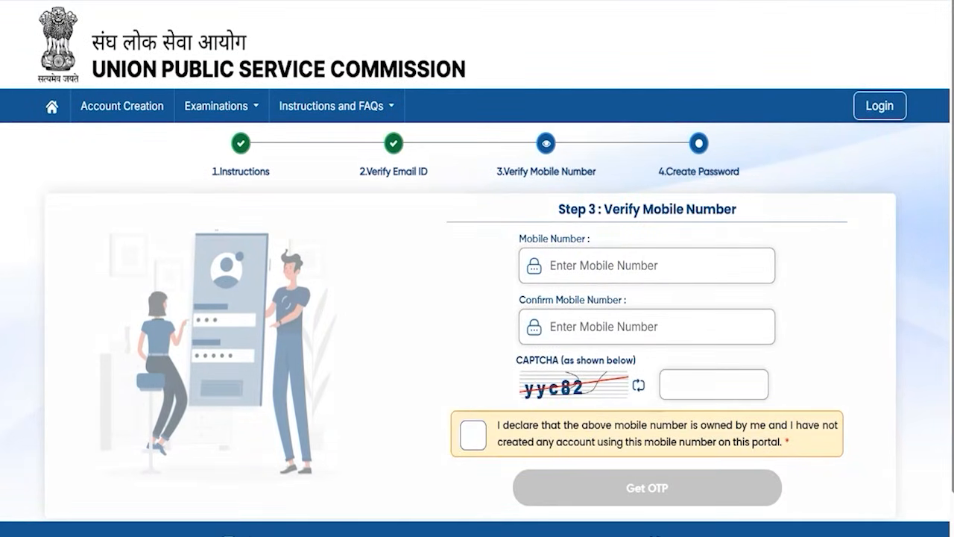
Step: Accept the mobile number ownership declaration and request a one-time code for the mobile number
{"action": "left_click_drag", "start_coordinate": [656, 267], "coordinate": [683, 243]}
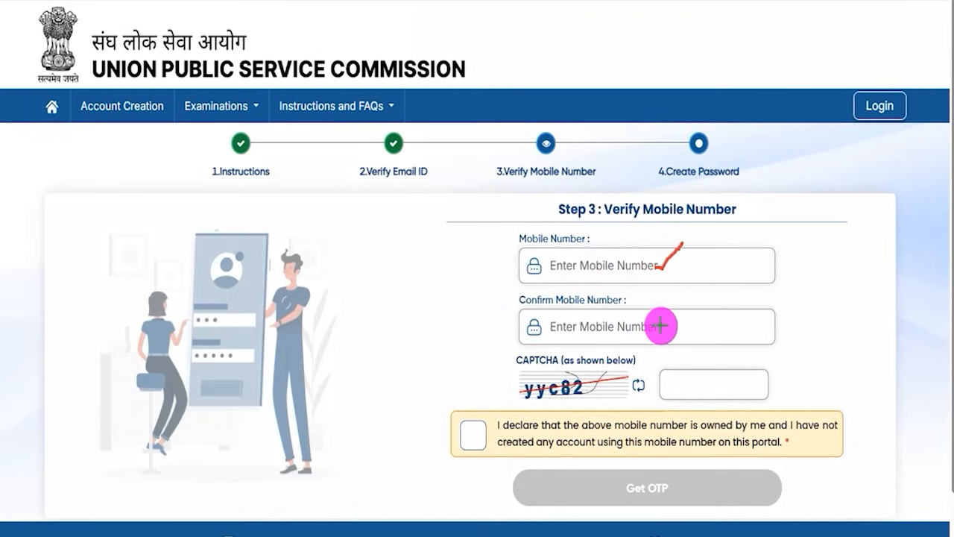
{"action": "left_click_drag", "start_coordinate": [661, 325], "coordinate": [676, 310]}
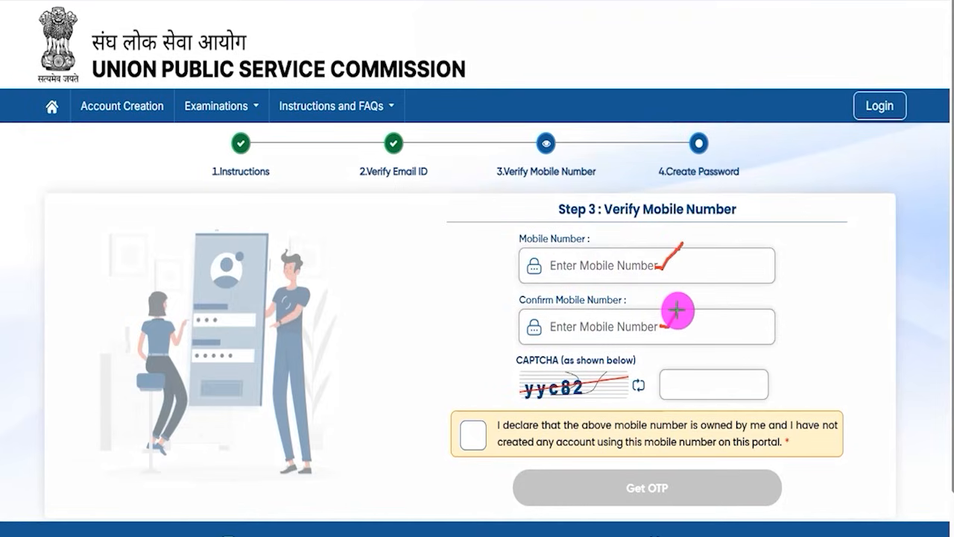
{"action": "left_click_drag", "start_coordinate": [570, 397], "coordinate": [588, 398]}
{"action": "left_click_drag", "start_coordinate": [705, 387], "coordinate": [726, 363]}
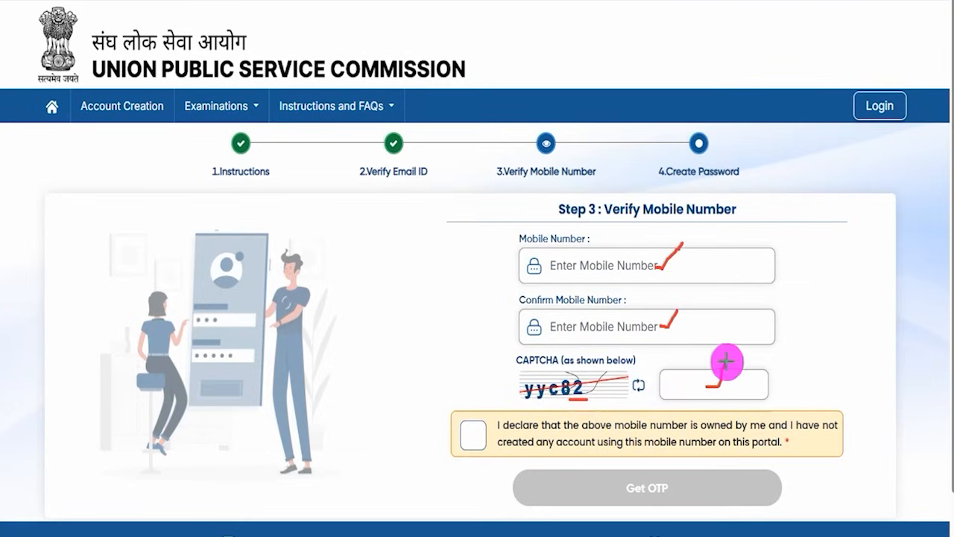
{"action": "left_click", "coordinate": [472, 434]}
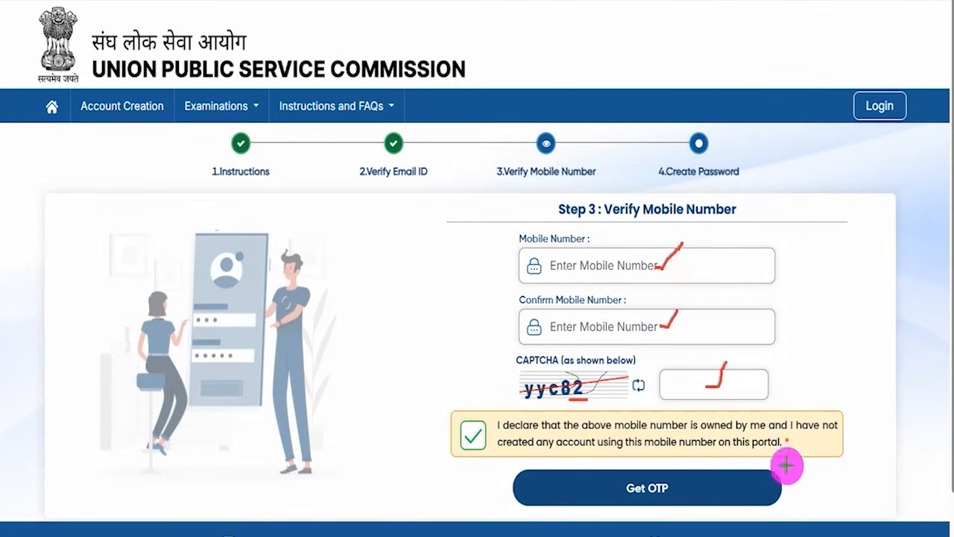
{"action": "left_click_drag", "start_coordinate": [898, 451], "coordinate": [779, 475]}
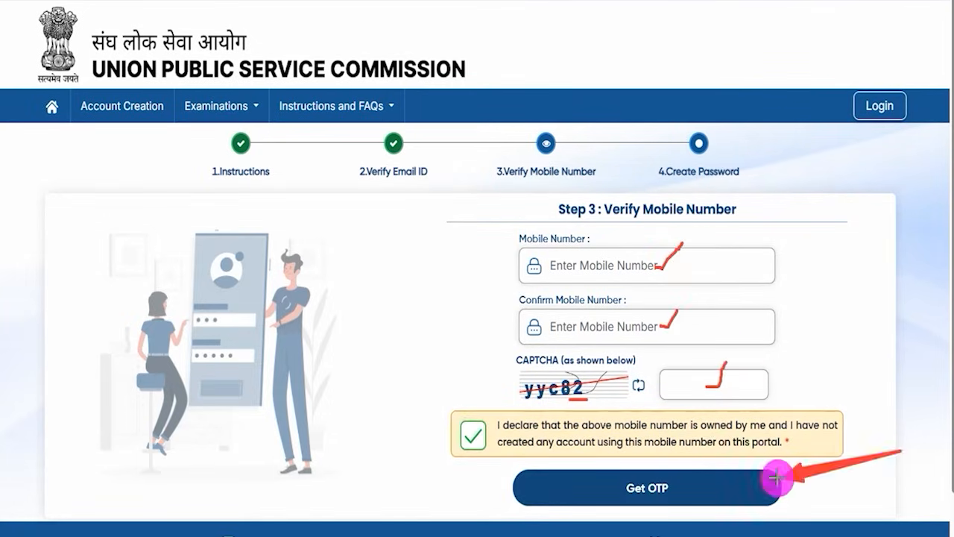
{"action": "left_click", "coordinate": [716, 489]}
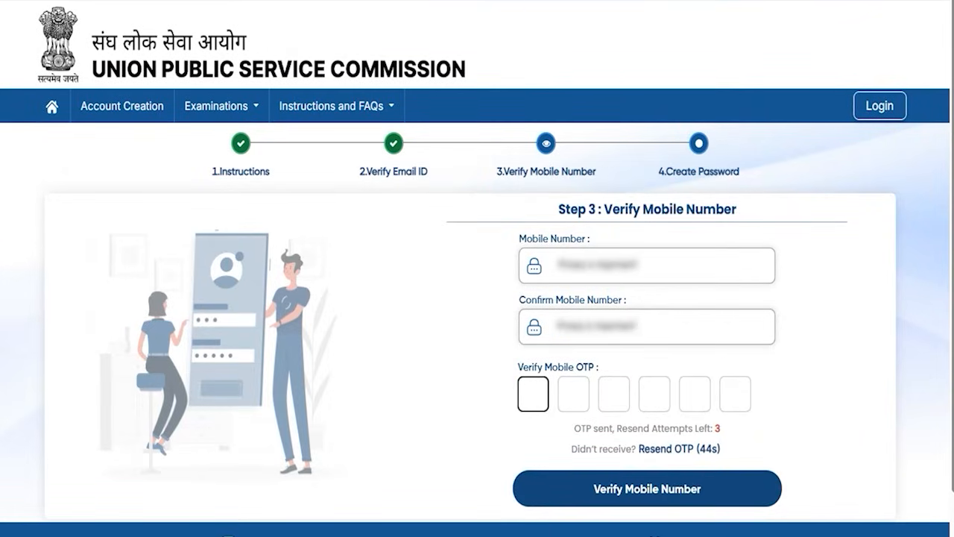
Step: Enter the six-digit OTP received on the mobile and verify the number
{"action": "left_click_drag", "start_coordinate": [531, 393], "coordinate": [619, 401]}
{"action": "left_click_drag", "start_coordinate": [652, 401], "coordinate": [673, 400]}
{"action": "left_click_drag", "start_coordinate": [745, 406], "coordinate": [750, 406]}
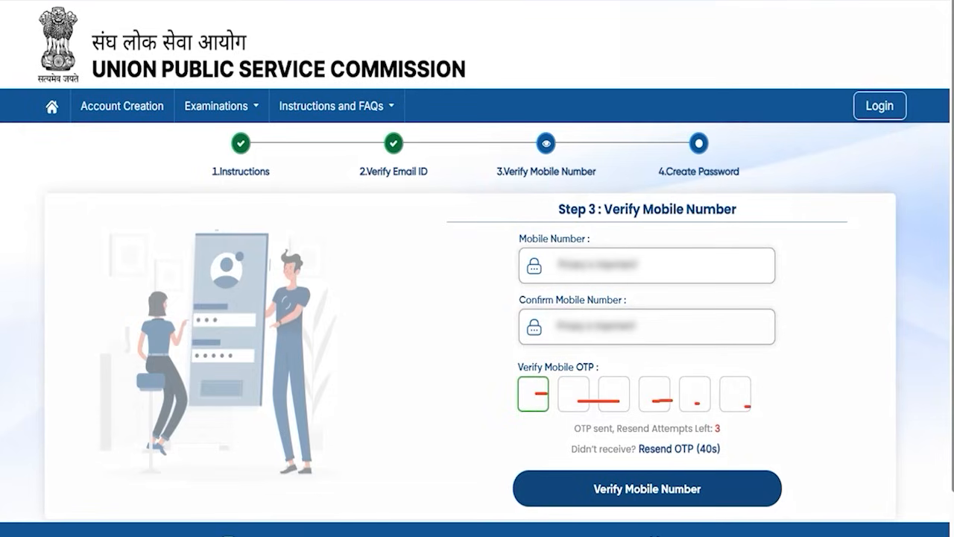
{"action": "left_click_drag", "start_coordinate": [916, 372], "coordinate": [722, 493]}
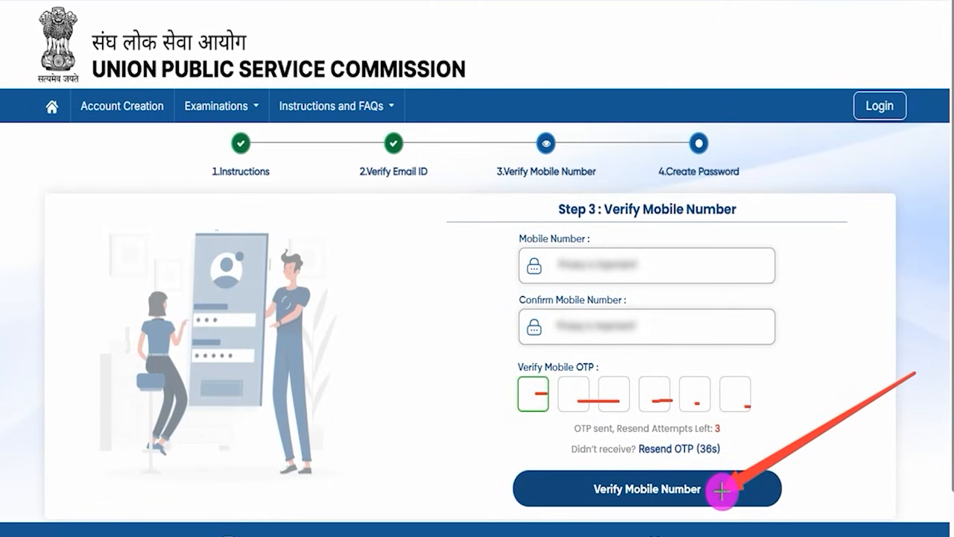
{"action": "left_click", "coordinate": [716, 489]}
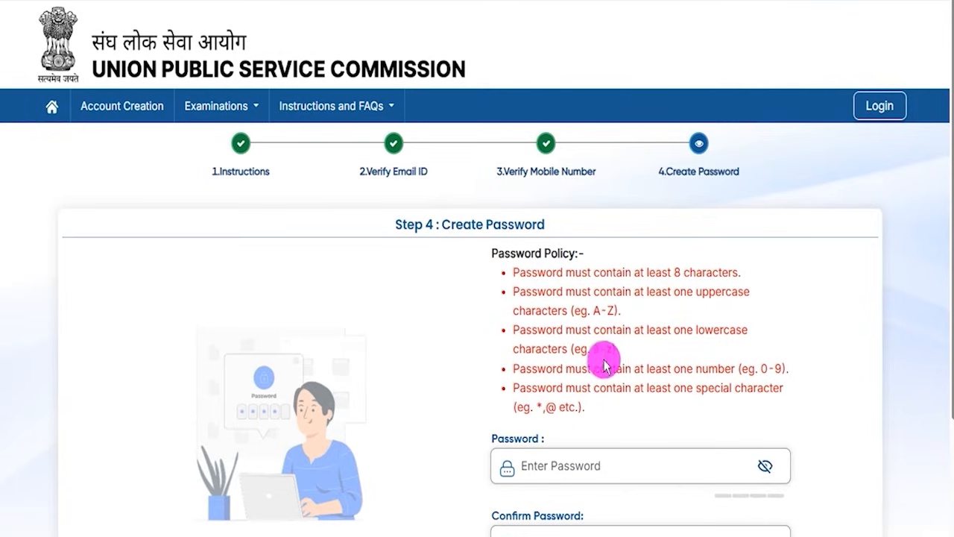
Step: Enter a new account password meeting the five policy rules, revealing it to check
{"action": "left_click_drag", "start_coordinate": [520, 273], "coordinate": [698, 271]}
{"action": "left_click_drag", "start_coordinate": [520, 291], "coordinate": [580, 407]}
{"action": "scroll", "coordinate": [621, 384], "scroll_direction": "down", "scroll_amount": 1}
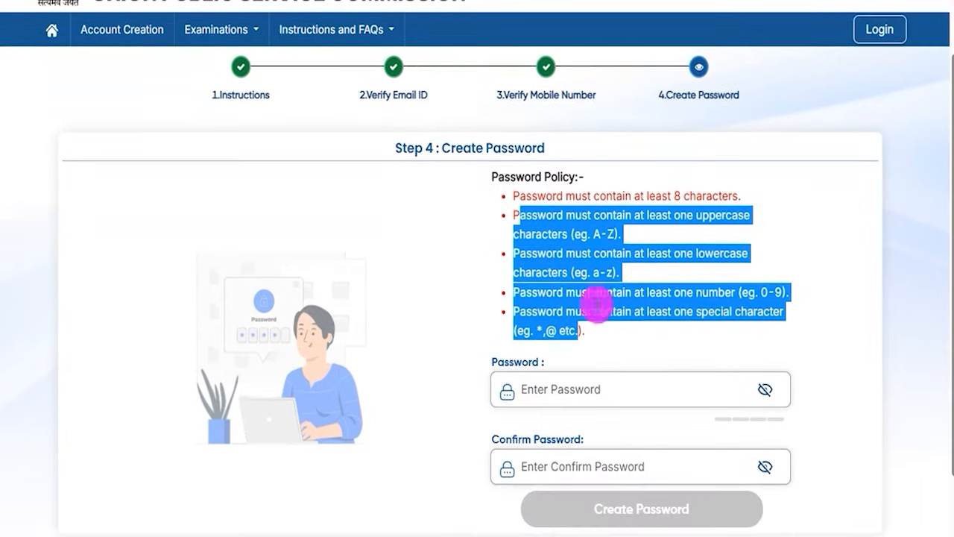
{"action": "left_click", "coordinate": [579, 389]}
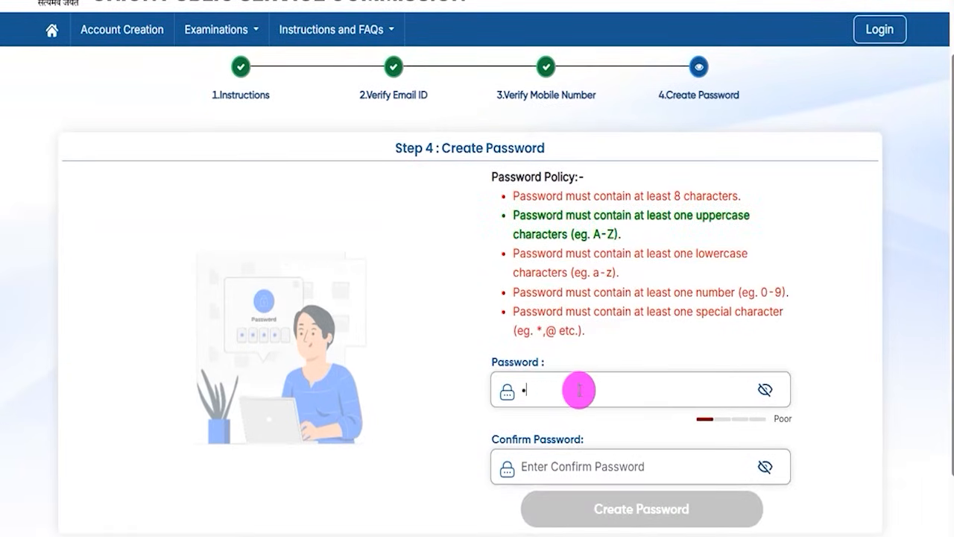
{"action": "left_click", "coordinate": [763, 391]}
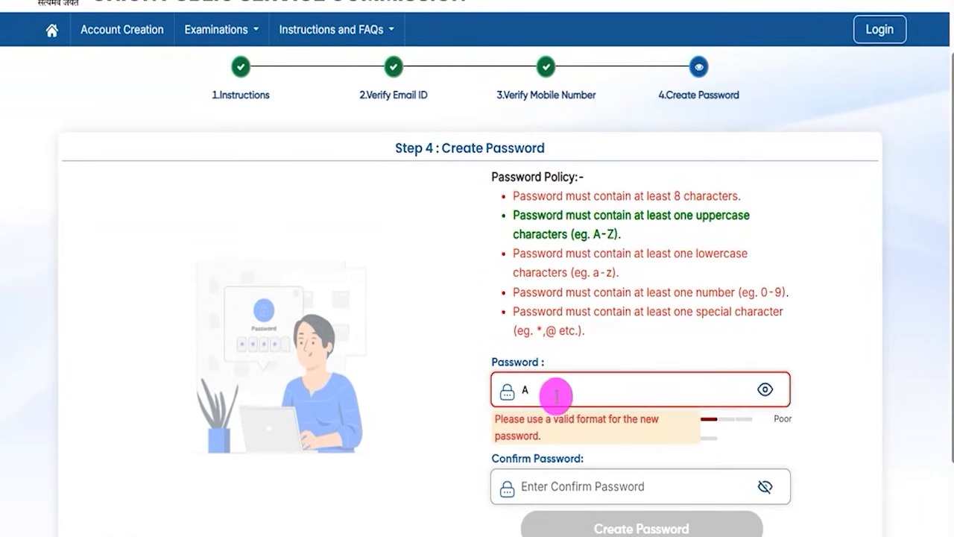
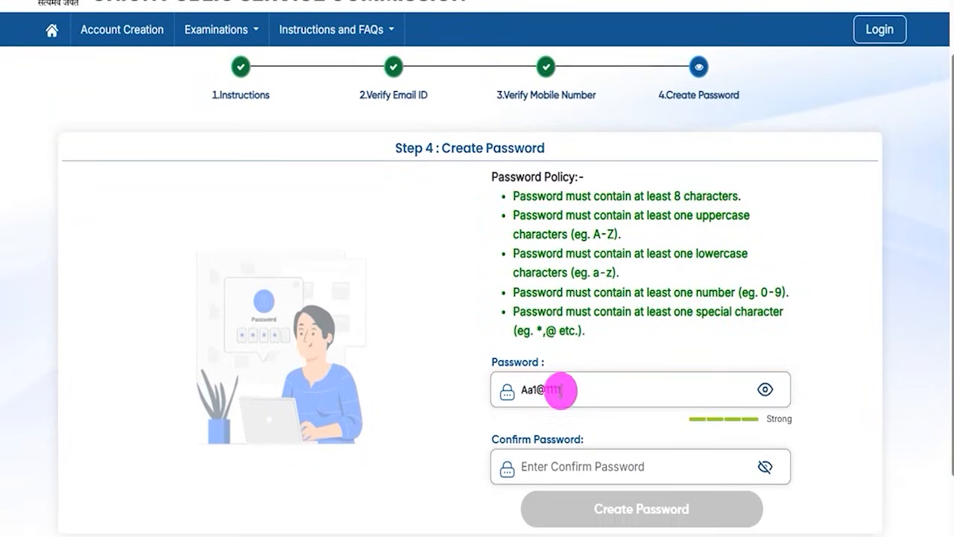
{"action": "left_click_drag", "start_coordinate": [567, 389], "coordinate": [528, 390]}
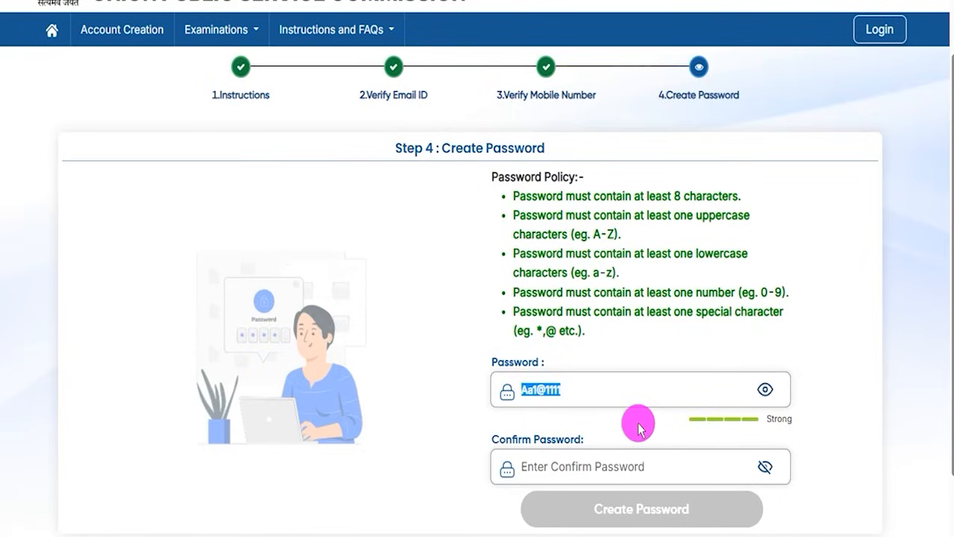
Step: Re-enter the password in Confirm Password and create the account
{"action": "left_click_drag", "start_coordinate": [508, 440], "coordinate": [554, 438]}
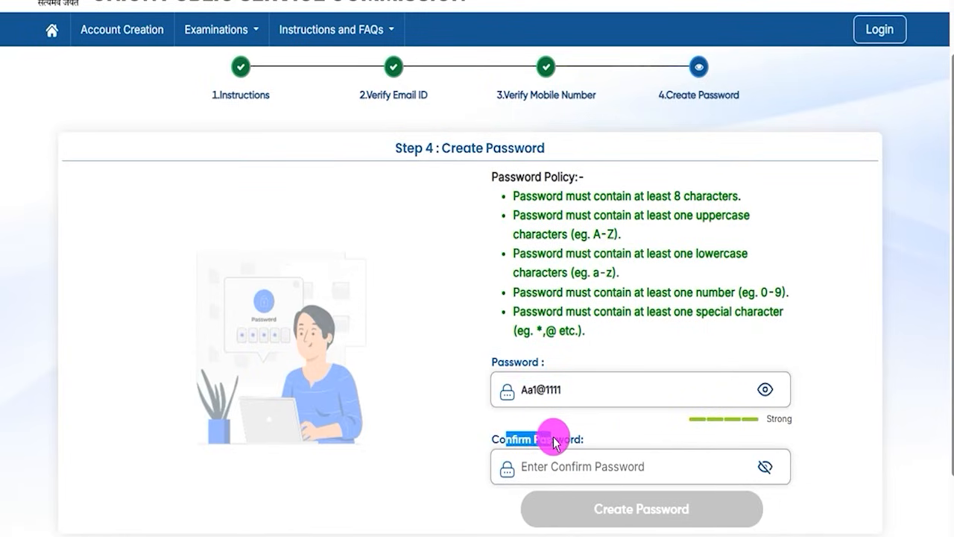
{"action": "left_click", "coordinate": [557, 467]}
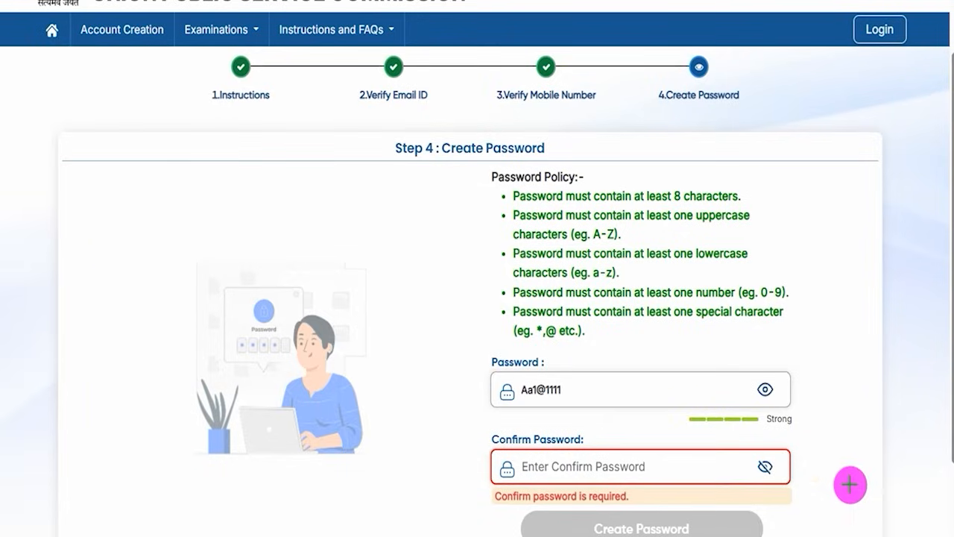
{"action": "left_click_drag", "start_coordinate": [881, 450], "coordinate": [790, 506]}
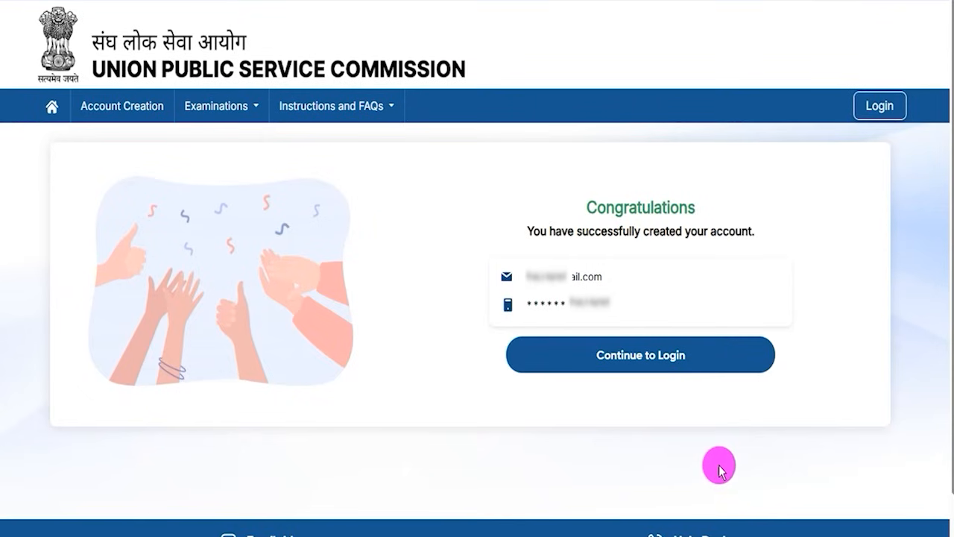
{"action": "left_click_drag", "start_coordinate": [597, 206], "coordinate": [660, 201]}
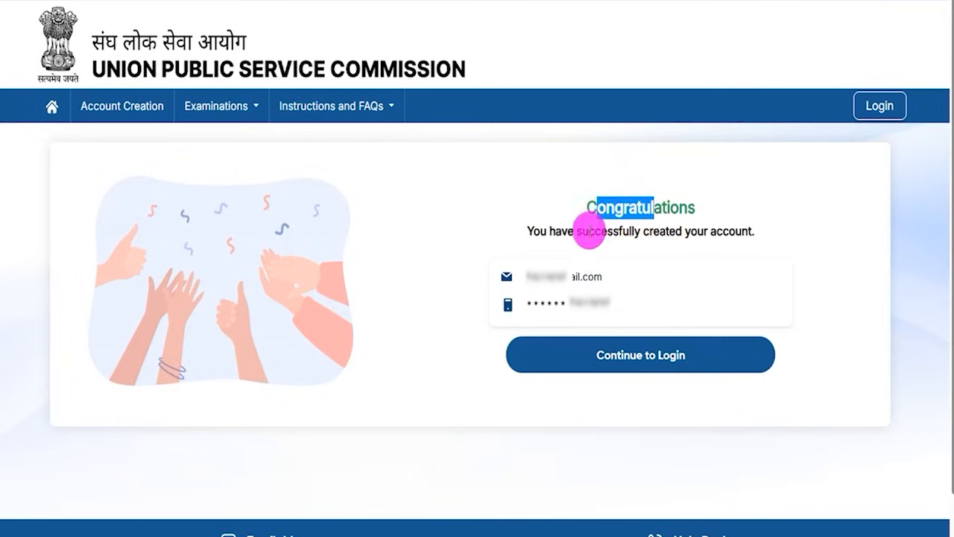
Step: Continue from the account-created Congratulations page to the login page
{"action": "left_click_drag", "start_coordinate": [556, 231], "coordinate": [692, 228]}
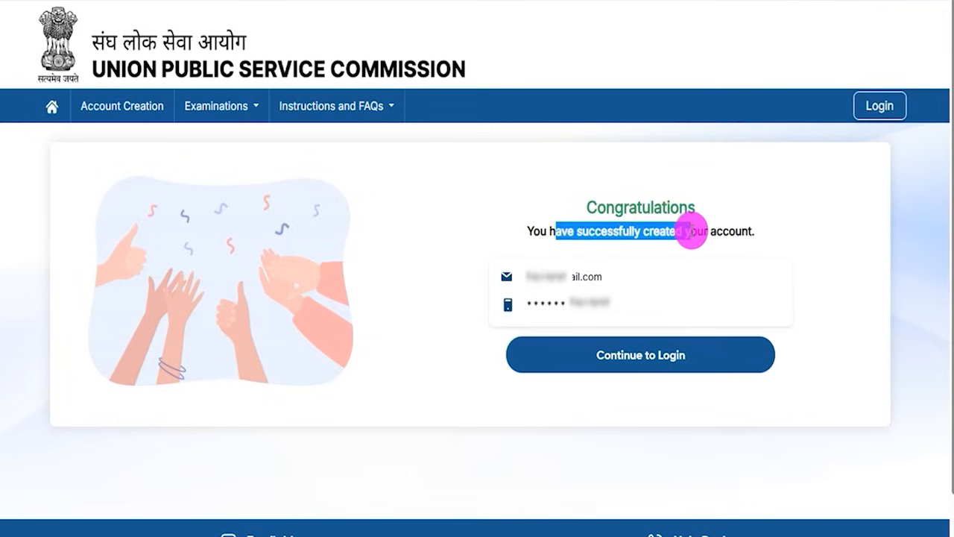
{"action": "mouse_move", "coordinate": [373, 317]}
{"action": "left_mouse_down"}
{"action": "mouse_move", "coordinate": [456, 323]}
{"action": "mouse_move", "coordinate": [516, 347]}
{"action": "left_mouse_up"}
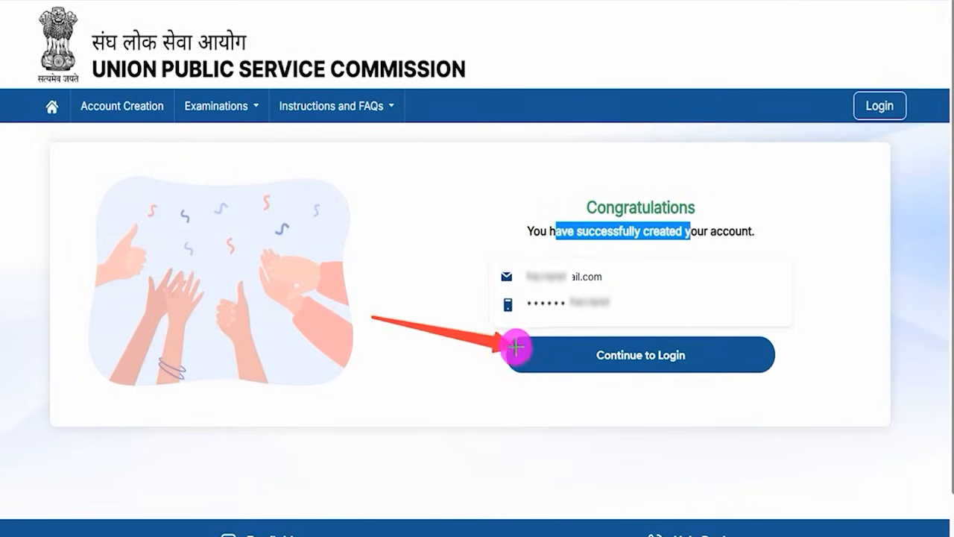
{"action": "left_click", "coordinate": [571, 348]}
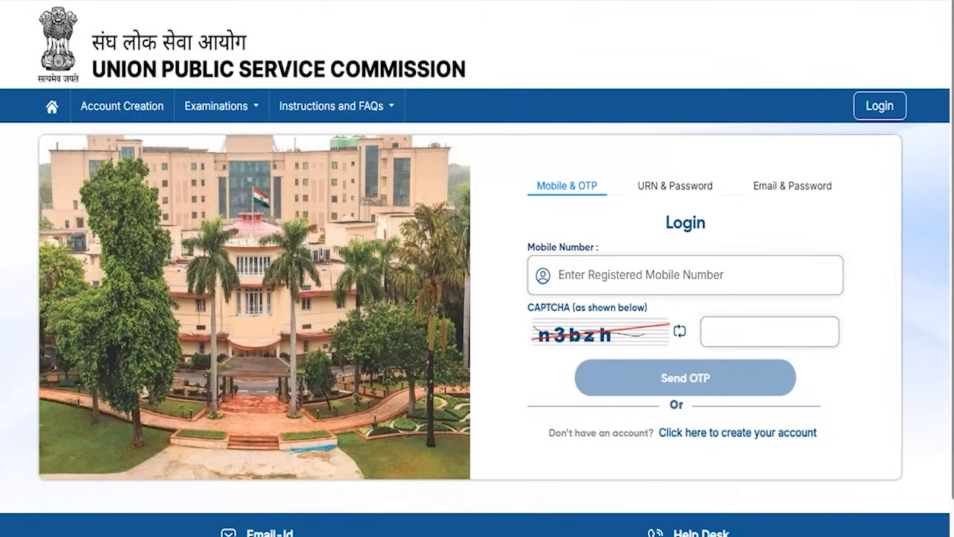
{"action": "left_click_drag", "start_coordinate": [511, 156], "coordinate": [613, 207]}
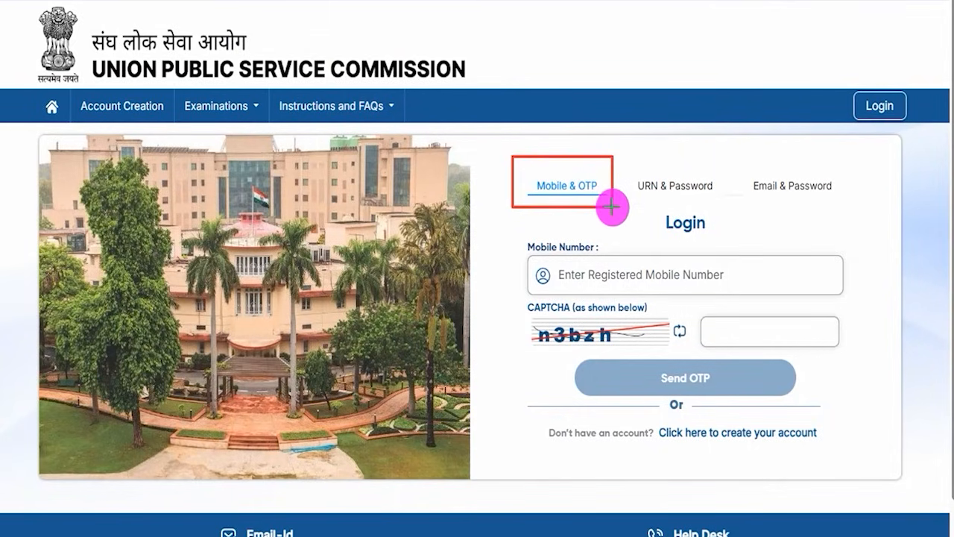
{"action": "mouse_move", "coordinate": [739, 153]}
{"action": "left_mouse_down"}
{"action": "mouse_move", "coordinate": [810, 202]}
{"action": "mouse_move", "coordinate": [844, 211]}
{"action": "left_mouse_up"}
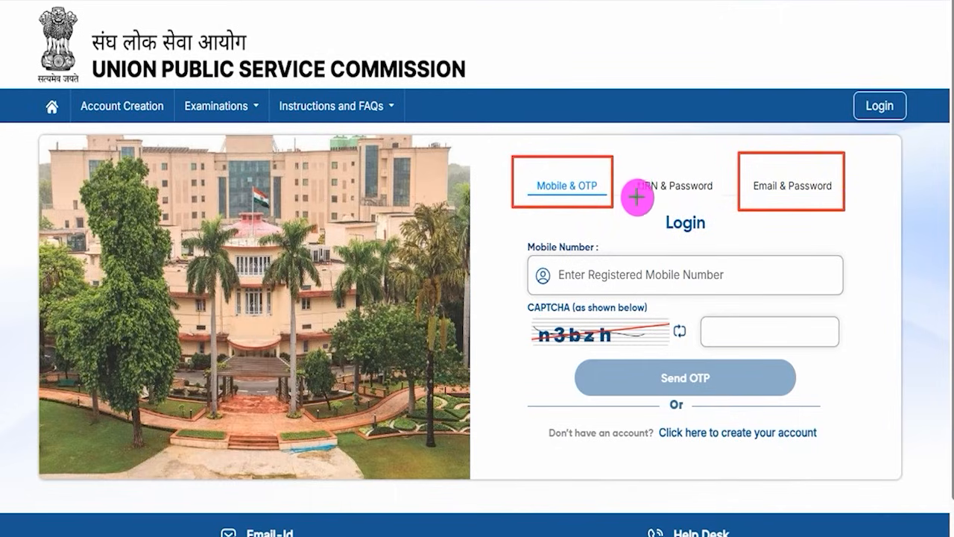
{"action": "left_click_drag", "start_coordinate": [627, 160], "coordinate": [719, 201]}
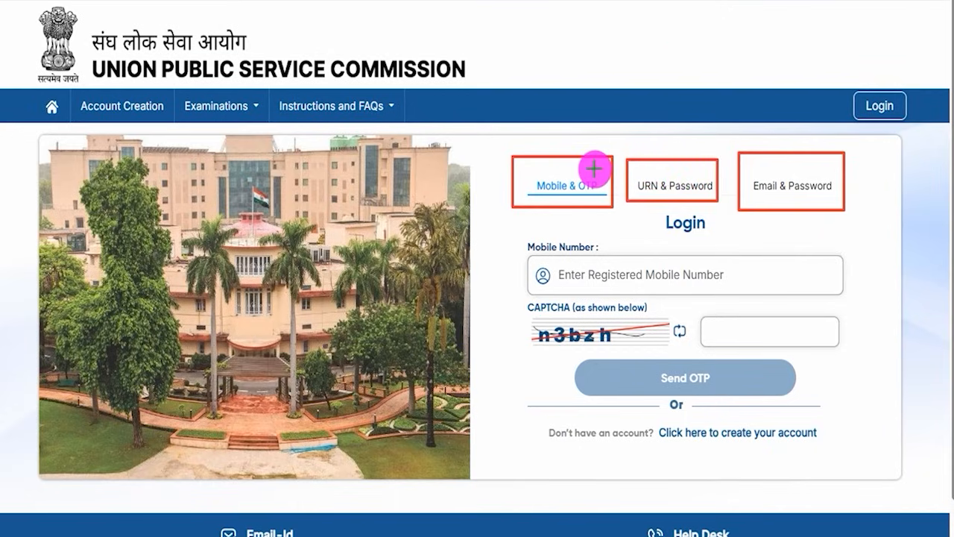
{"action": "left_click_drag", "start_coordinate": [597, 169], "coordinate": [621, 137]}
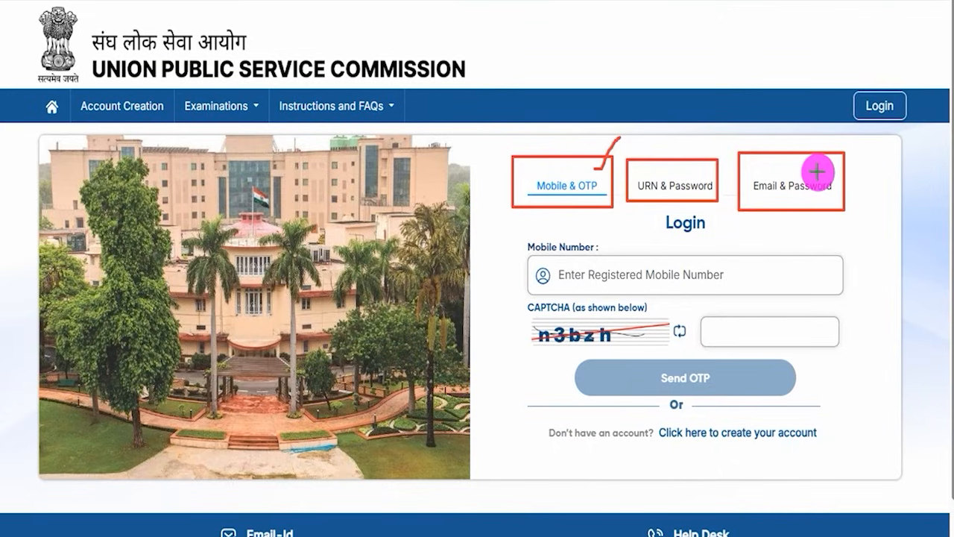
{"action": "left_click_drag", "start_coordinate": [827, 173], "coordinate": [850, 149]}
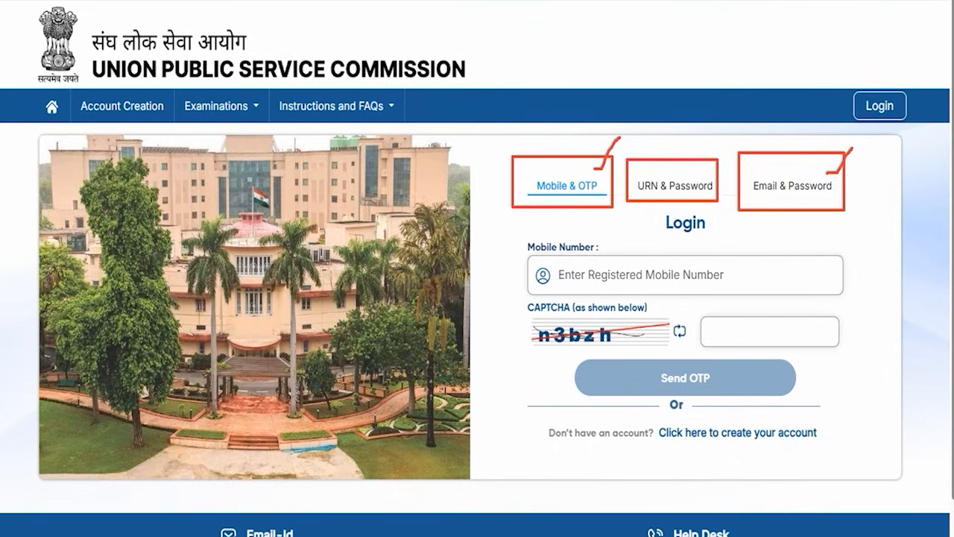
{"action": "key", "text": "Escape"}
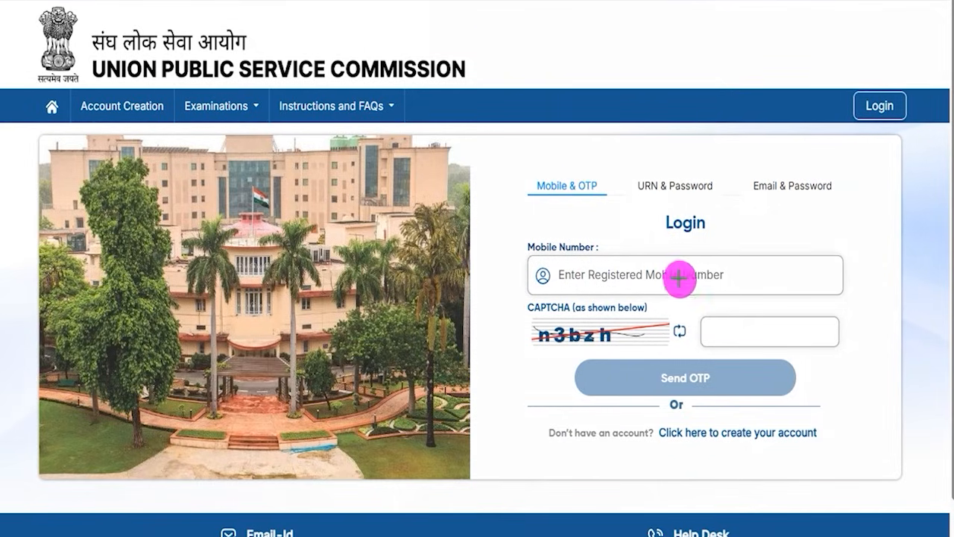
{"action": "left_click_drag", "start_coordinate": [681, 278], "coordinate": [719, 248]}
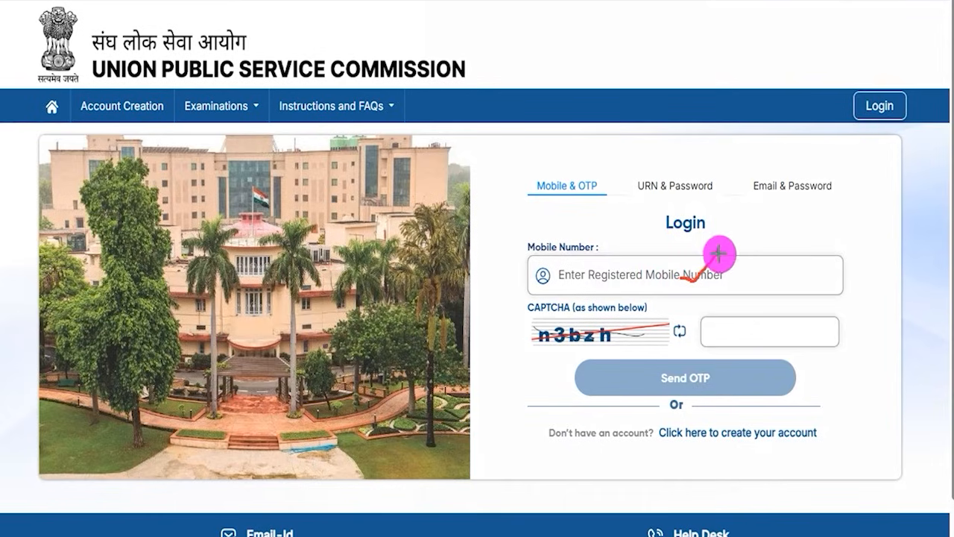
{"action": "left_click_drag", "start_coordinate": [570, 346], "coordinate": [626, 343]}
{"action": "left_click_drag", "start_coordinate": [791, 334], "coordinate": [830, 296]}
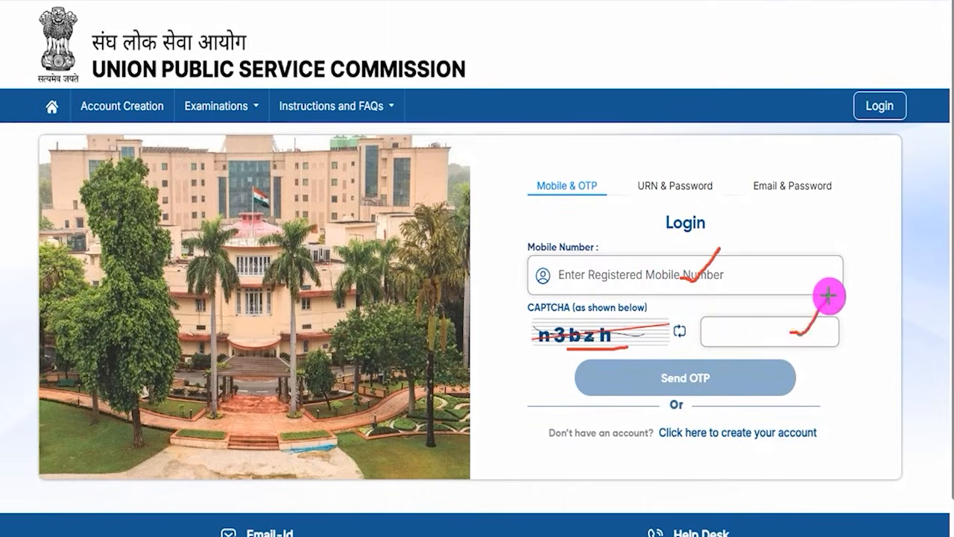
{"action": "left_click_drag", "start_coordinate": [905, 345], "coordinate": [752, 377]}
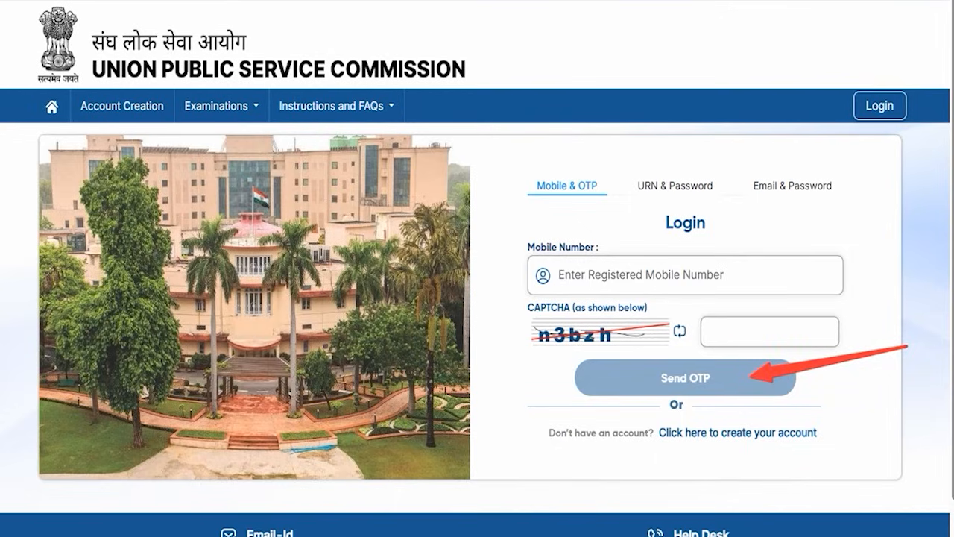
Step: Sign in on the Email & Password tab with the registered email, password and CAPTCHA
{"action": "left_click", "coordinate": [785, 190]}
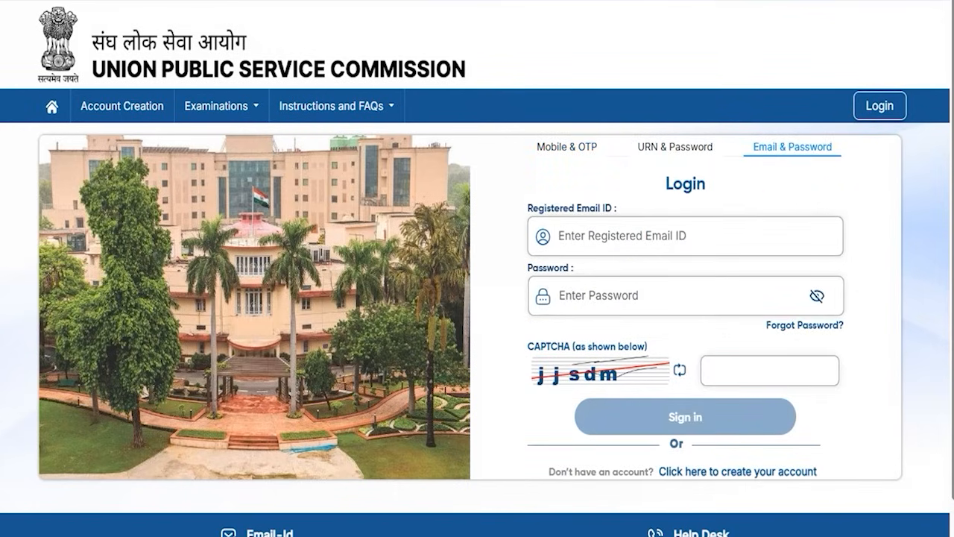
{"action": "mouse_move", "coordinate": [692, 241]}
{"action": "left_mouse_down"}
{"action": "mouse_move", "coordinate": [708, 243]}
{"action": "mouse_move", "coordinate": [727, 221]}
{"action": "left_mouse_up"}
{"action": "left_click_drag", "start_coordinate": [674, 294], "coordinate": [701, 272]}
{"action": "left_click_drag", "start_coordinate": [567, 390], "coordinate": [613, 382]}
{"action": "left_click_drag", "start_coordinate": [766, 372], "coordinate": [805, 345]}
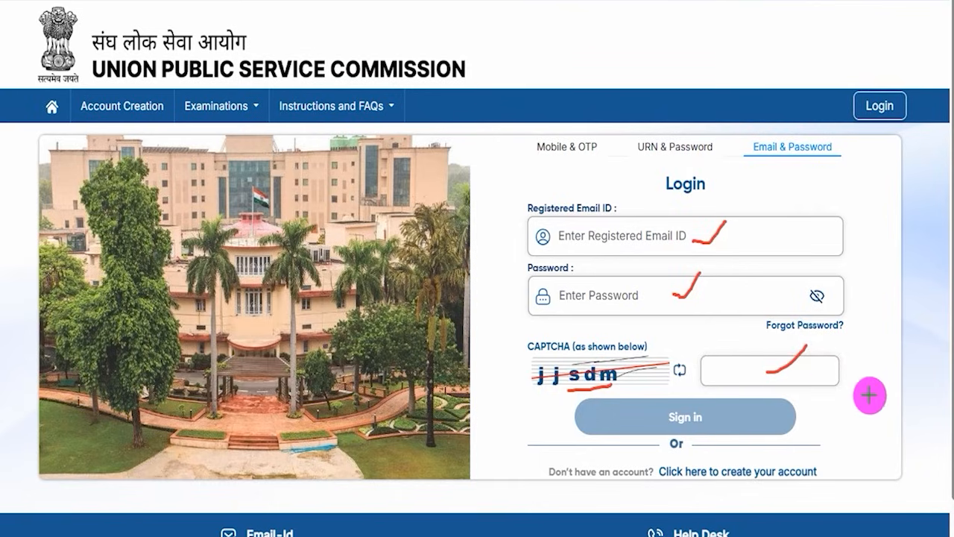
{"action": "left_click_drag", "start_coordinate": [916, 372], "coordinate": [762, 414]}
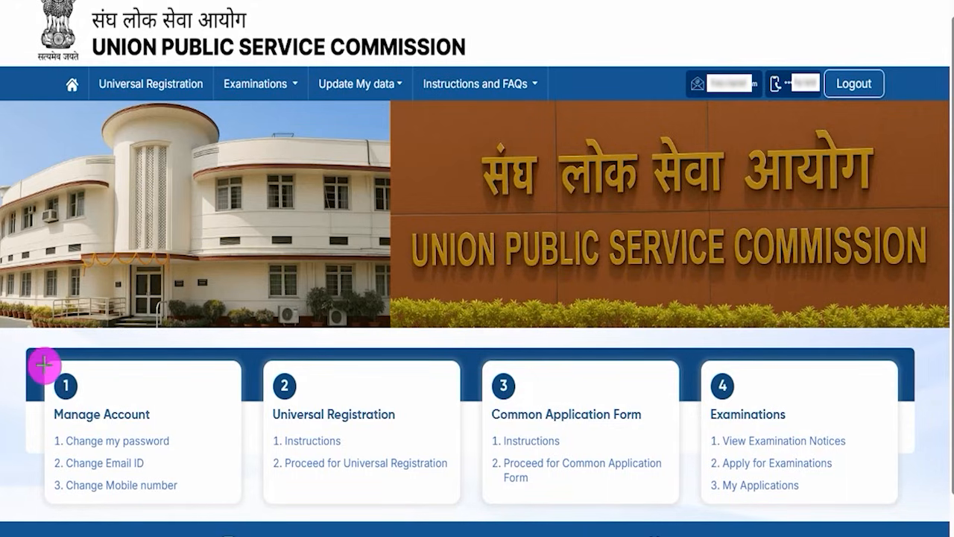
{"action": "mouse_move", "coordinate": [45, 367]}
{"action": "left_mouse_down"}
{"action": "mouse_move", "coordinate": [121, 390]}
{"action": "mouse_move", "coordinate": [177, 454]}
{"action": "mouse_move", "coordinate": [192, 508]}
{"action": "left_mouse_up"}
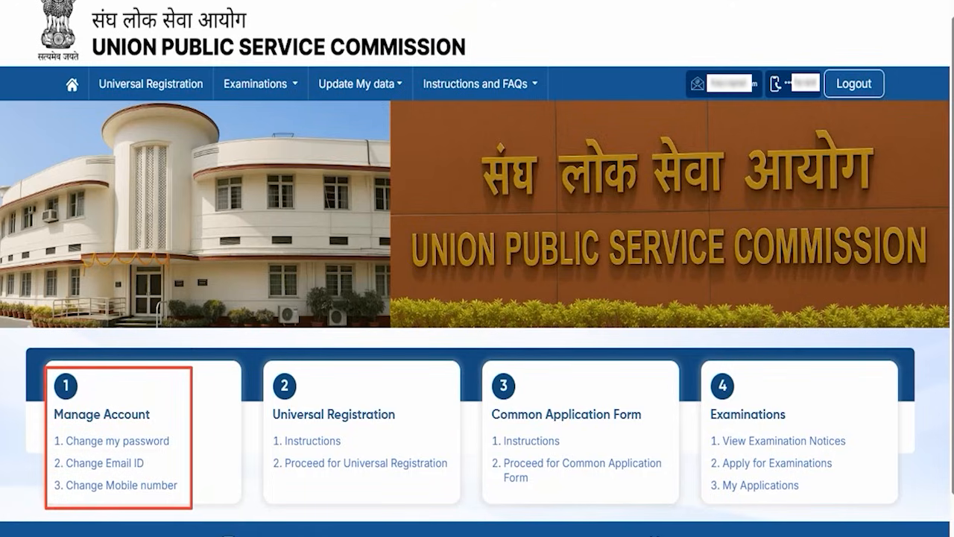
{"action": "mouse_move", "coordinate": [187, 424]}
{"action": "left_mouse_down"}
{"action": "mouse_move", "coordinate": [170, 435]}
{"action": "mouse_move", "coordinate": [173, 451]}
{"action": "left_mouse_up"}
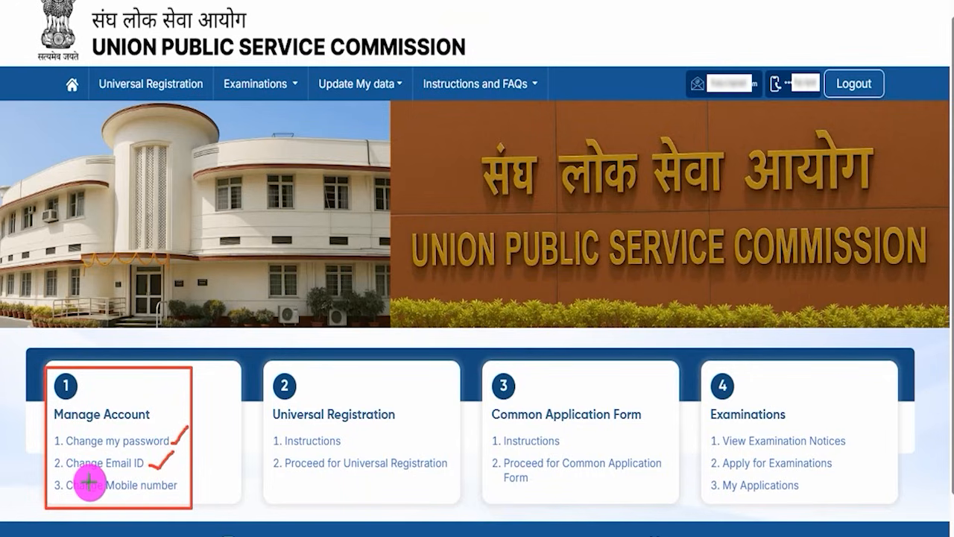
{"action": "left_click_drag", "start_coordinate": [180, 489], "coordinate": [200, 471]}
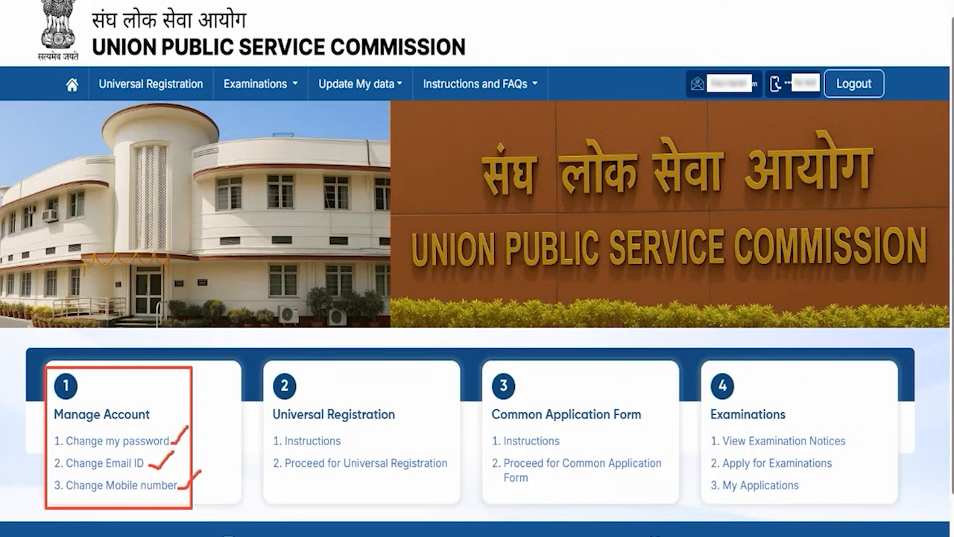
{"action": "key", "text": "Escape"}
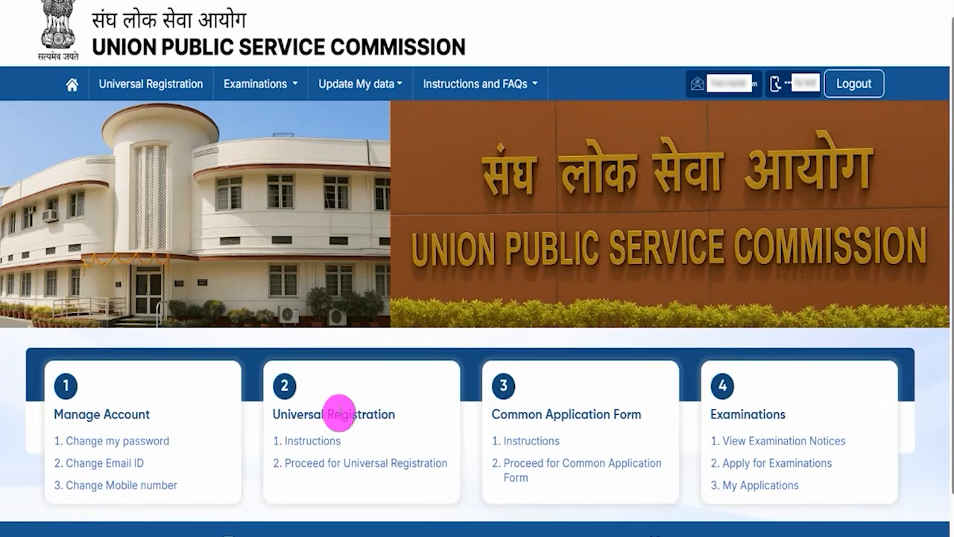
{"action": "left_click_drag", "start_coordinate": [279, 413], "coordinate": [379, 411]}
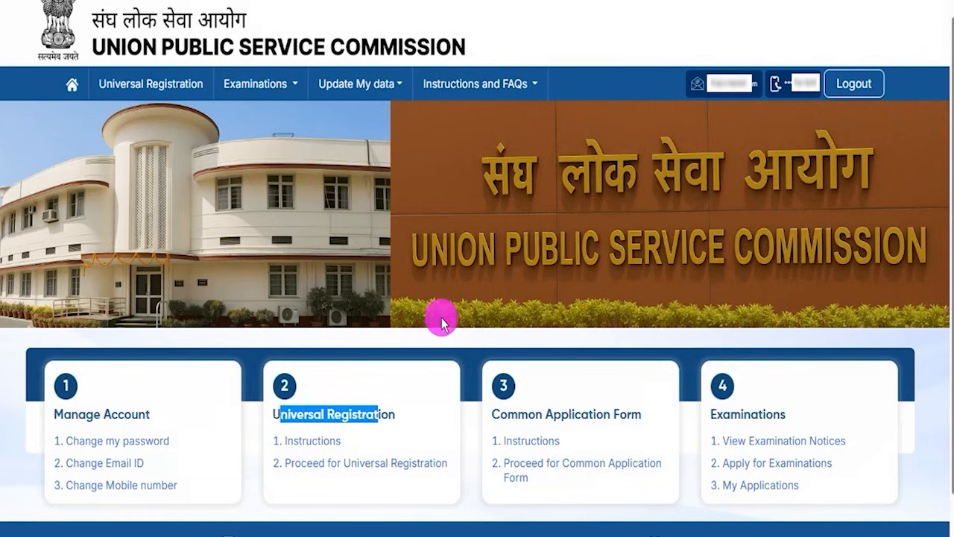
{"action": "left_click_drag", "start_coordinate": [258, 429], "coordinate": [349, 450]}
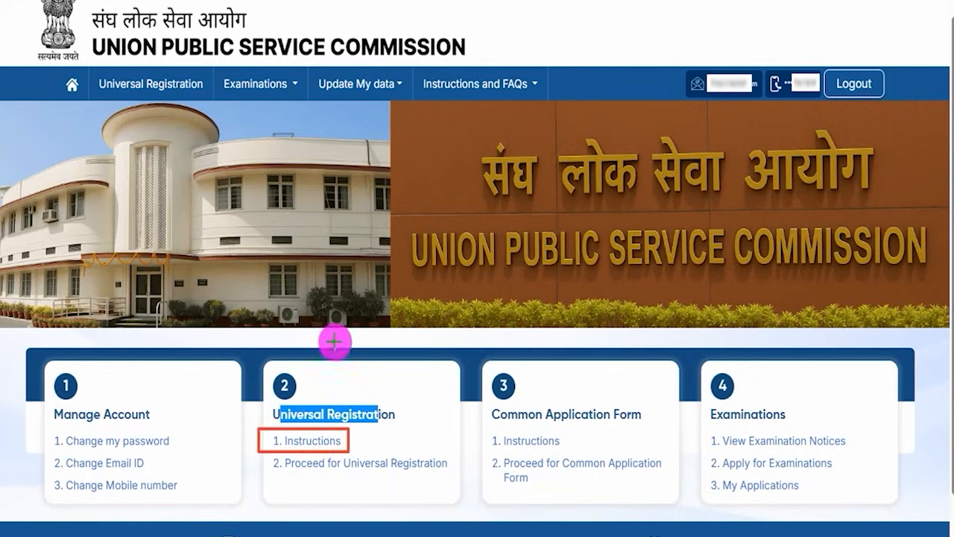
{"action": "key", "text": "Escape"}
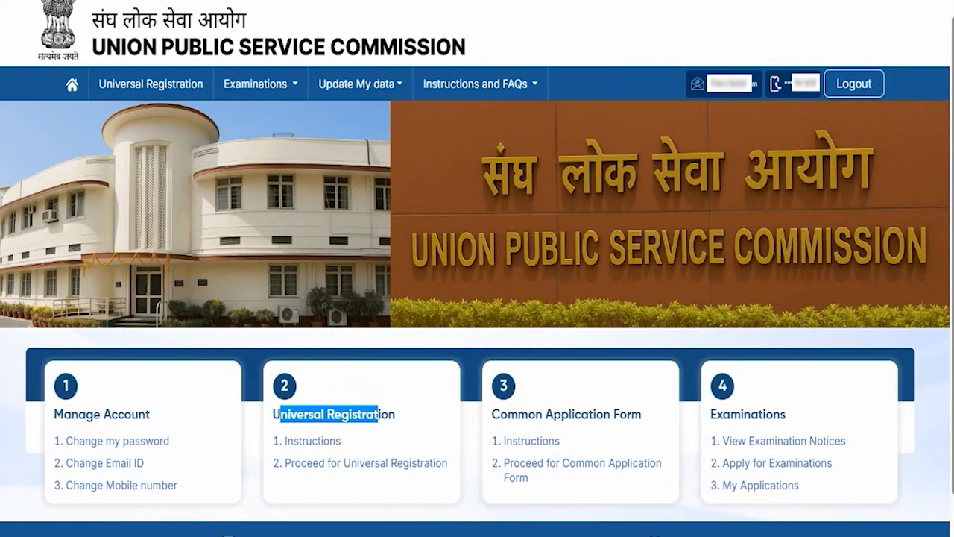
Step: Read the Universal Registration instructions and proceed to the blank Identity Profile form
{"action": "left_click", "coordinate": [320, 441]}
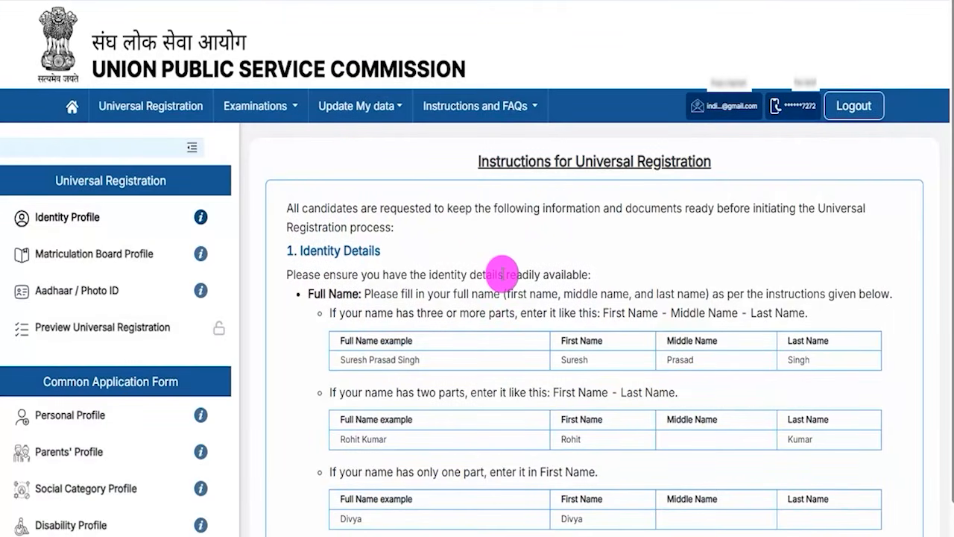
{"action": "left_click_drag", "start_coordinate": [409, 273], "coordinate": [443, 268]}
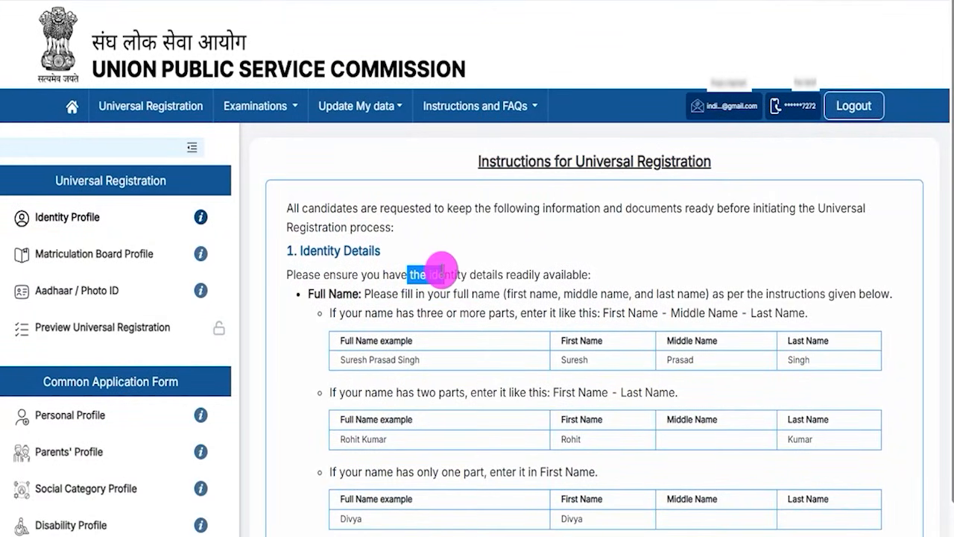
{"action": "left_click_drag", "start_coordinate": [486, 161], "coordinate": [556, 161]}
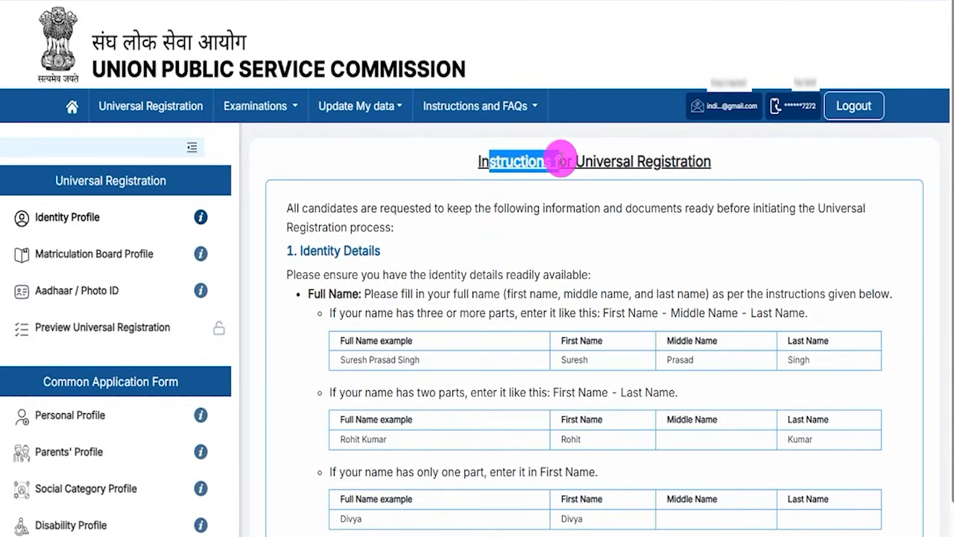
{"action": "left_click_drag", "start_coordinate": [359, 208], "coordinate": [464, 208]}
{"action": "left_click_drag", "start_coordinate": [372, 266], "coordinate": [453, 313]}
{"action": "left_click", "coordinate": [528, 384]}
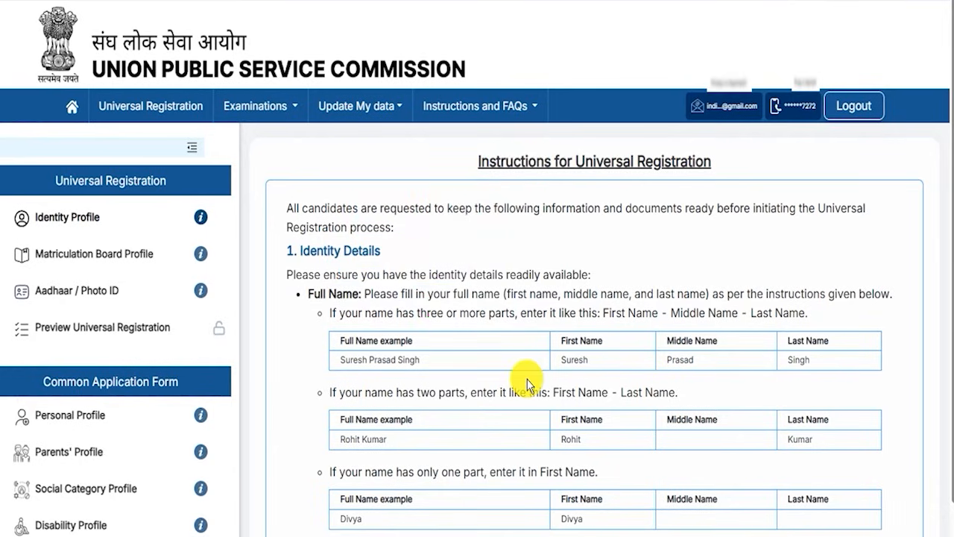
{"action": "left_click", "coordinate": [549, 406]}
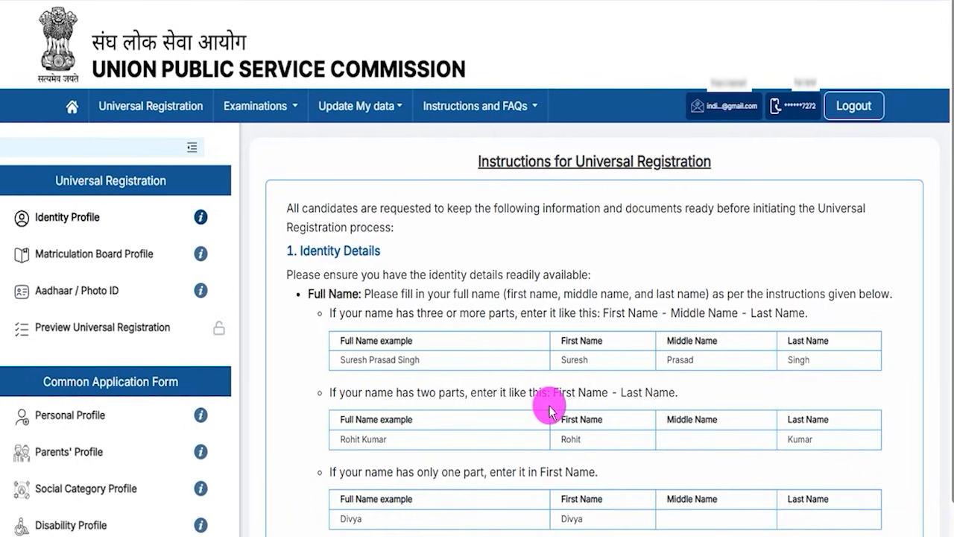
{"action": "scroll", "coordinate": [549, 410], "scroll_direction": "down", "scroll_amount": 10}
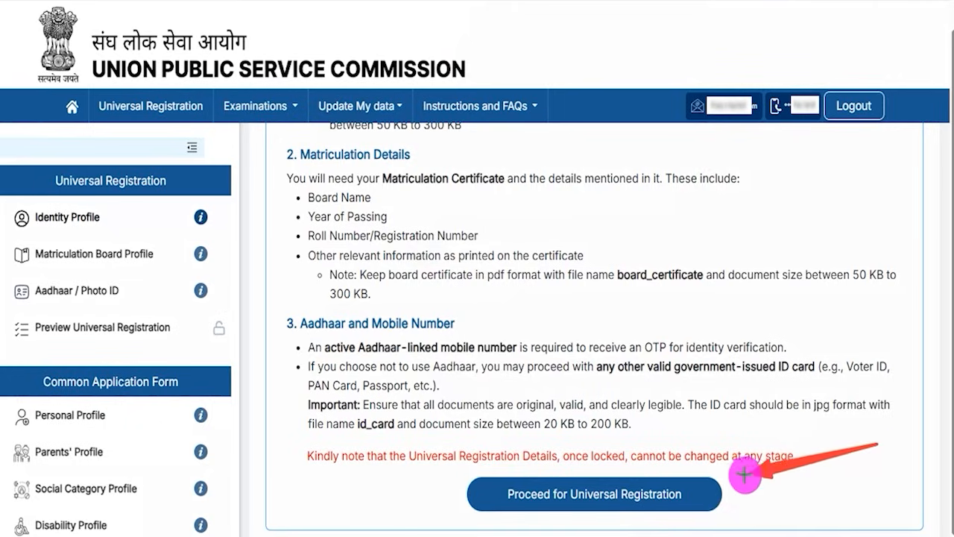
{"action": "left_click", "coordinate": [694, 491]}
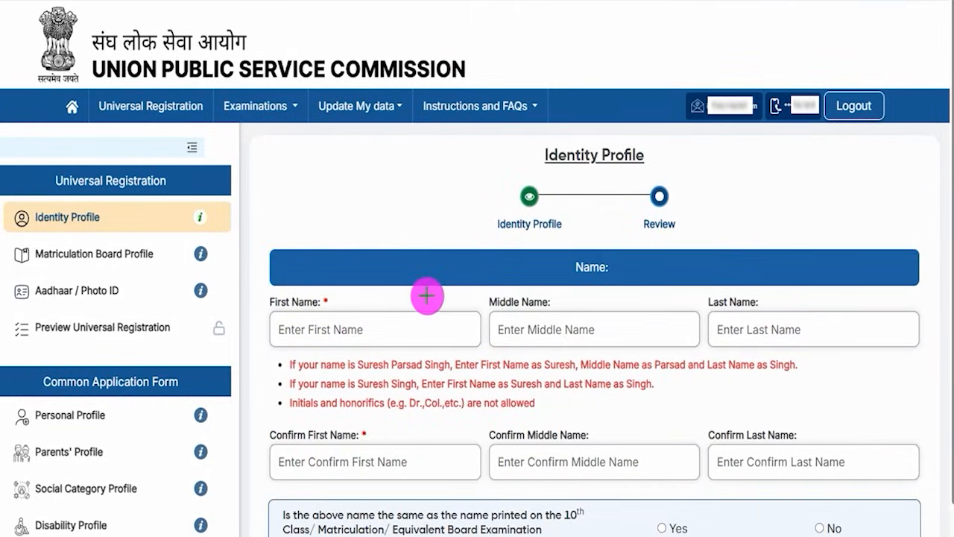
{"action": "left_click_drag", "start_coordinate": [372, 329], "coordinate": [421, 293]}
{"action": "left_click_drag", "start_coordinate": [589, 329], "coordinate": [645, 283]}
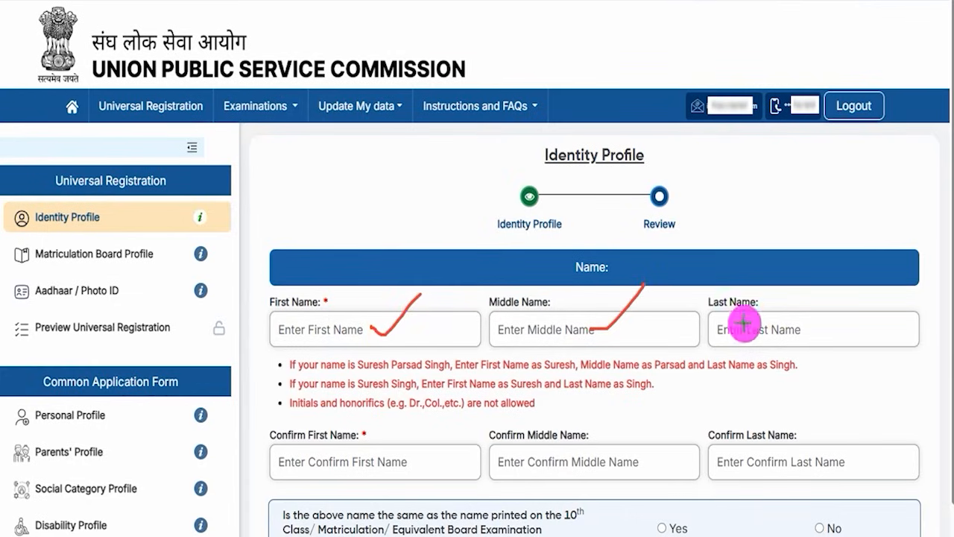
{"action": "left_click_drag", "start_coordinate": [797, 328], "coordinate": [854, 277]}
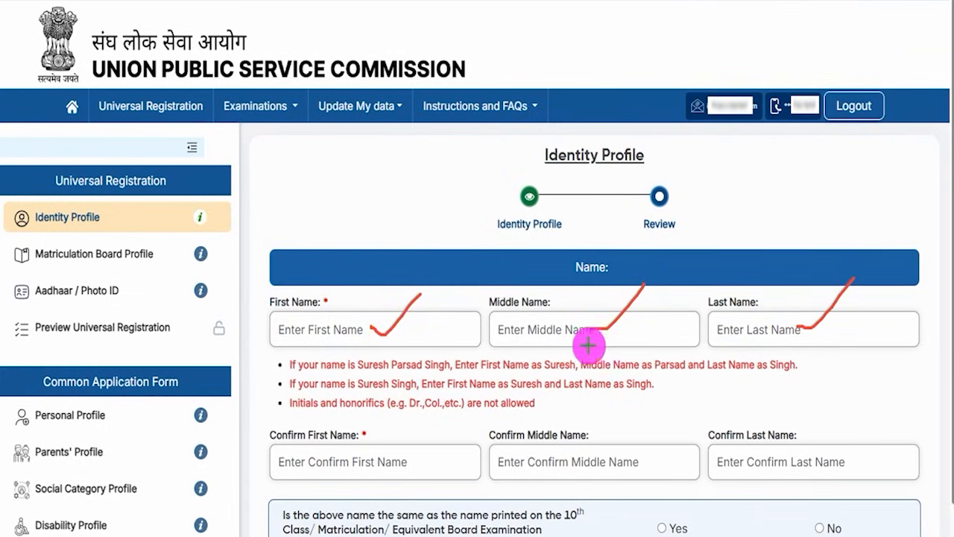
{"action": "left_click_drag", "start_coordinate": [536, 336], "coordinate": [571, 337]}
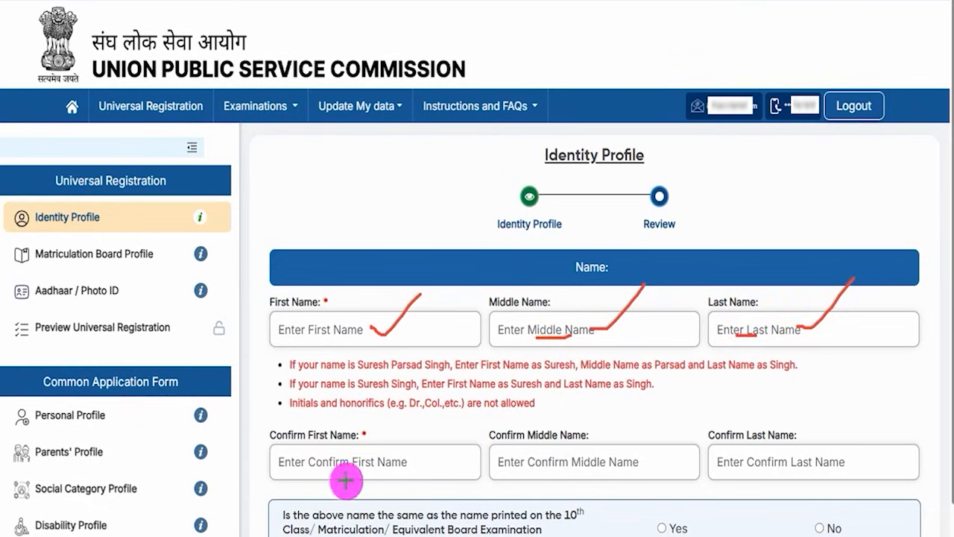
{"action": "left_click_drag", "start_coordinate": [359, 468], "coordinate": [411, 419]}
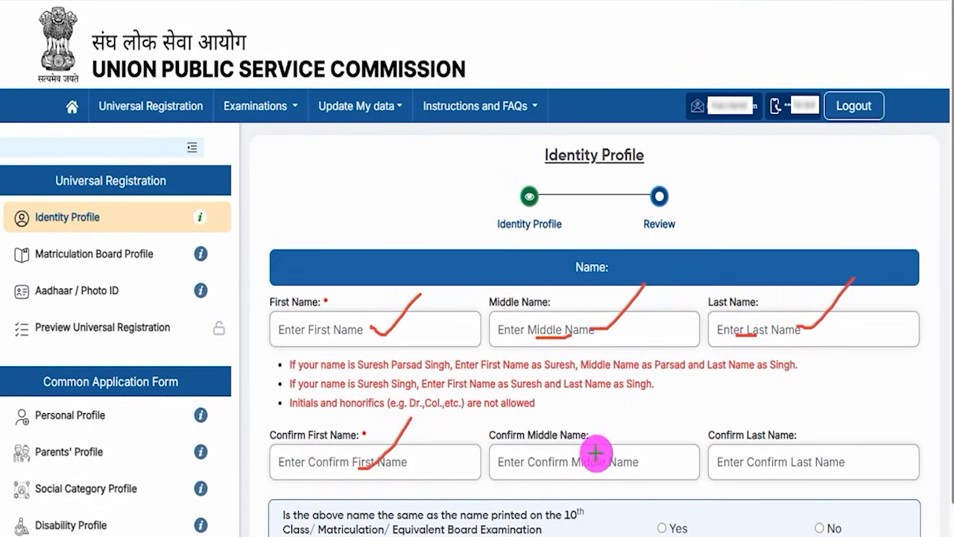
{"action": "left_click_drag", "start_coordinate": [611, 459], "coordinate": [658, 422]}
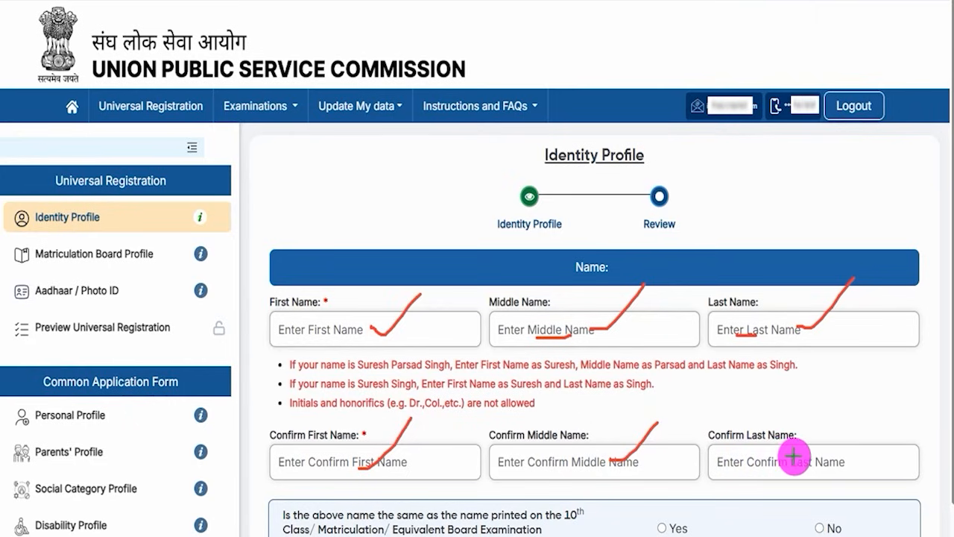
{"action": "left_click_drag", "start_coordinate": [794, 456], "coordinate": [822, 428]}
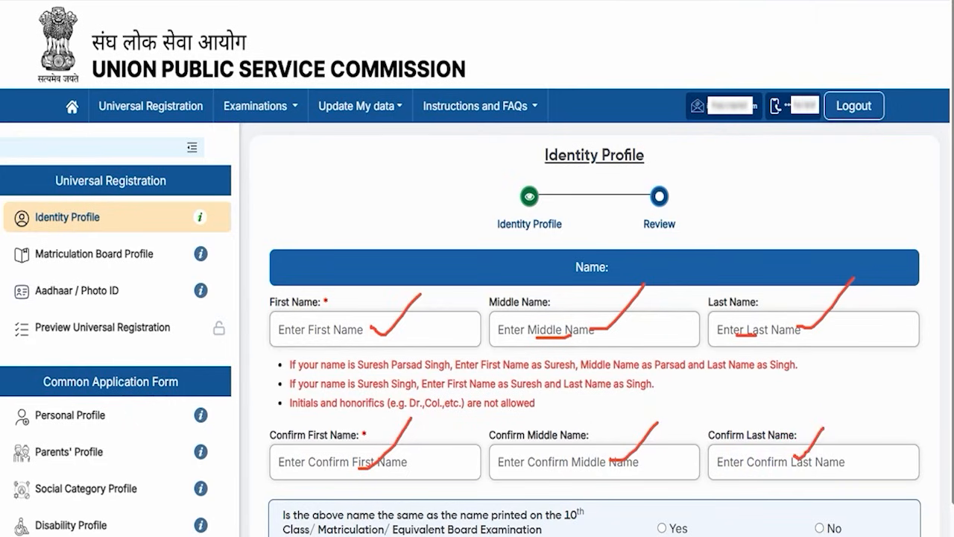
{"action": "key", "text": "Escape"}
{"action": "scroll", "coordinate": [429, 294], "scroll_direction": "down", "scroll_amount": 3}
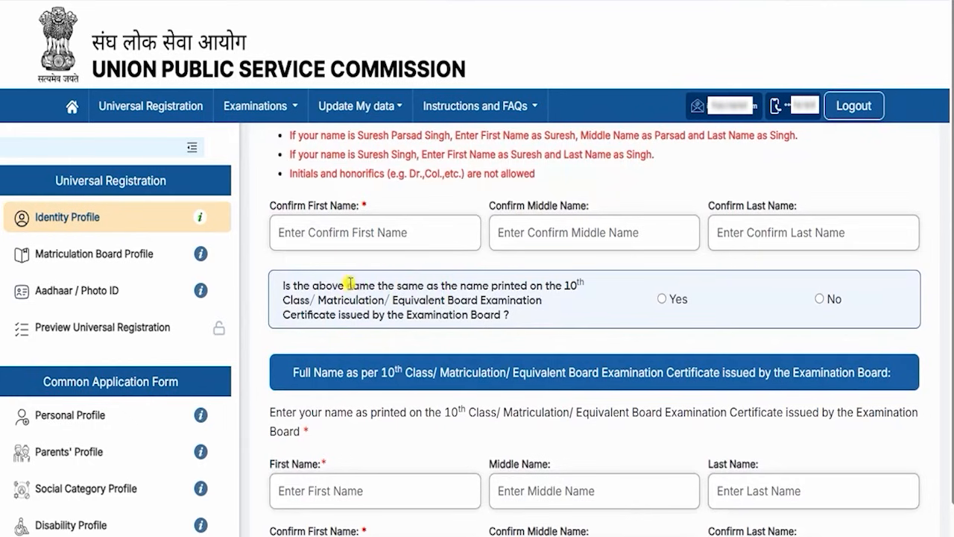
Step: Answer No to the 10th-certificate name-match question, revealing the gazette notification authority, number and date fields
{"action": "left_click_drag", "start_coordinate": [347, 286], "coordinate": [469, 286]}
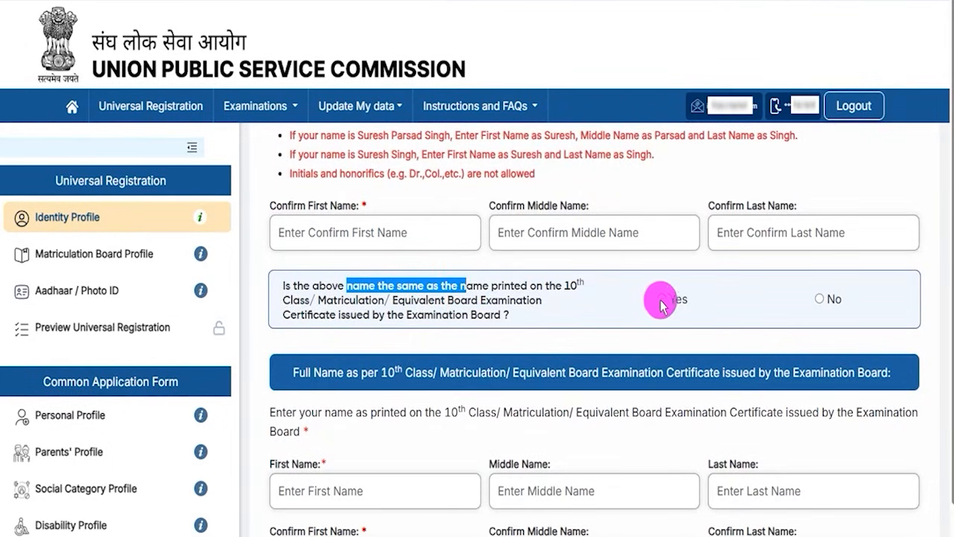
{"action": "scroll", "coordinate": [497, 320], "scroll_direction": "up", "scroll_amount": 2}
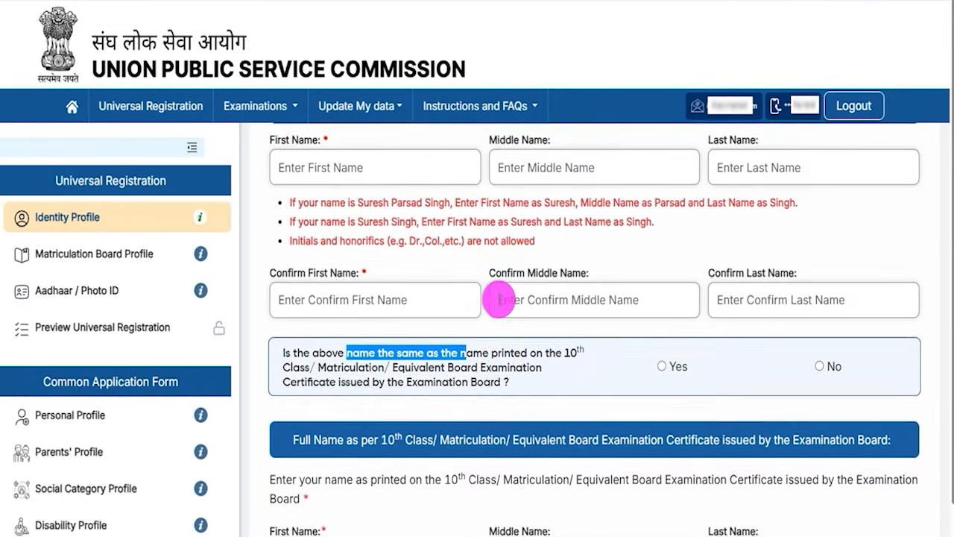
{"action": "scroll", "coordinate": [522, 321], "scroll_direction": "down", "scroll_amount": 1}
{"action": "scroll", "coordinate": [601, 388], "scroll_direction": "down", "scroll_amount": 2}
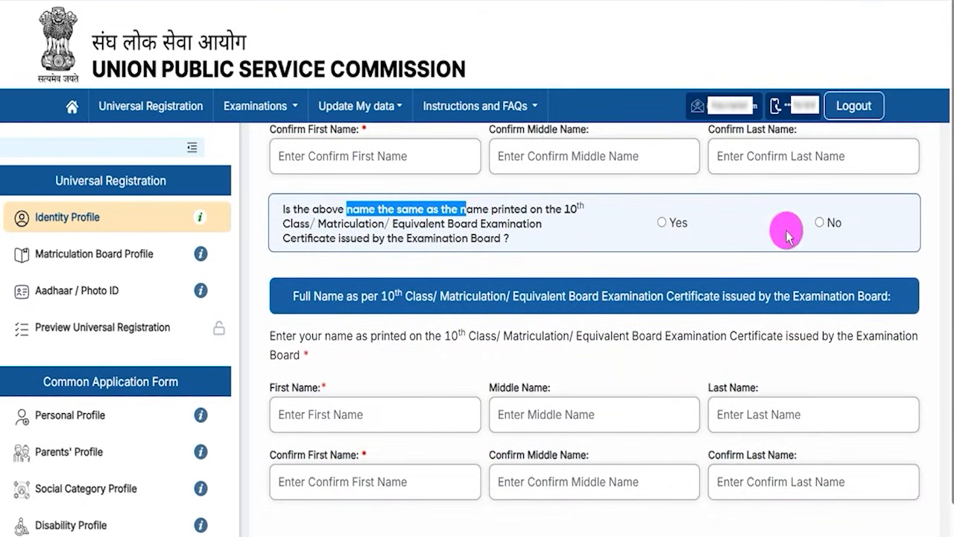
{"action": "left_click", "coordinate": [820, 223]}
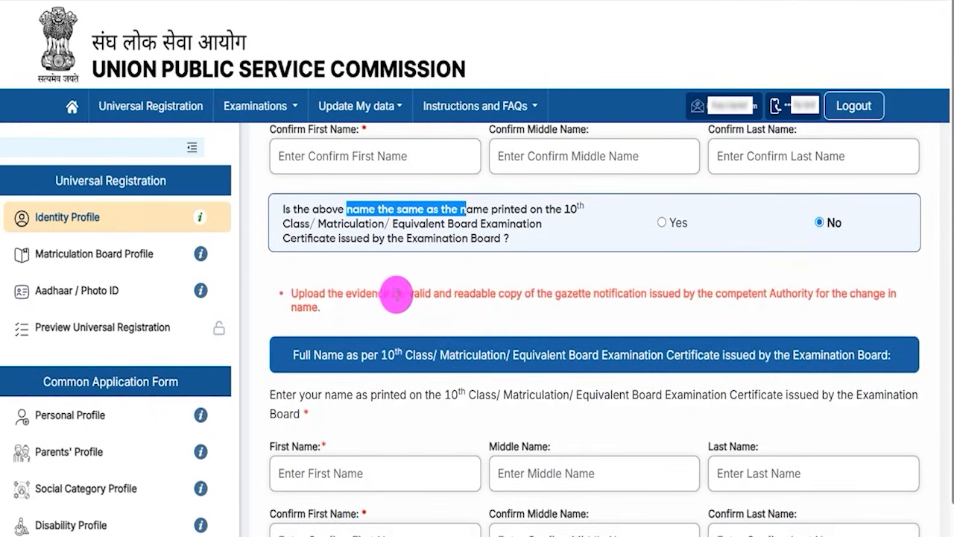
{"action": "left_click_drag", "start_coordinate": [409, 292], "coordinate": [613, 291]}
{"action": "scroll", "coordinate": [514, 358], "scroll_direction": "down", "scroll_amount": 2}
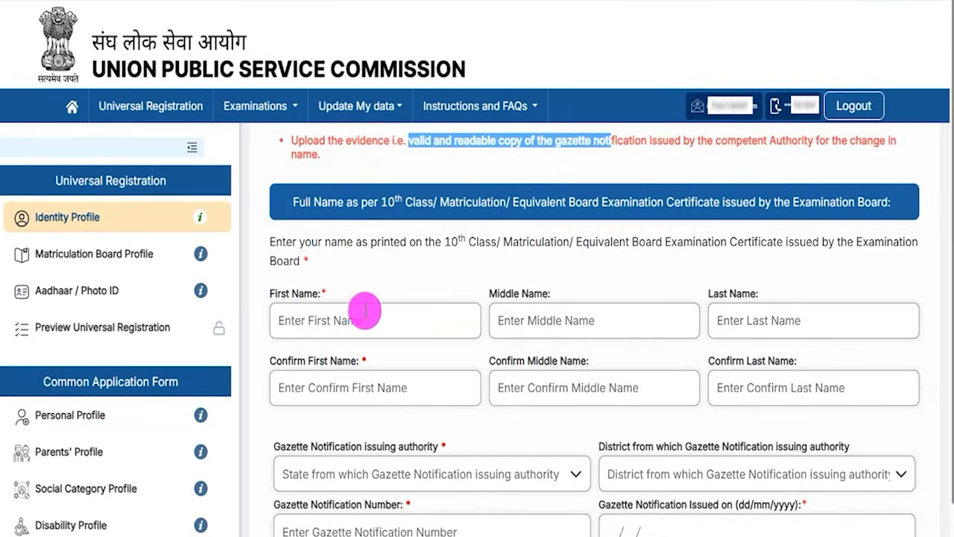
{"action": "left_click_drag", "start_coordinate": [288, 294], "coordinate": [322, 293]}
{"action": "left_click", "coordinate": [515, 291]}
{"action": "left_click", "coordinate": [724, 295]}
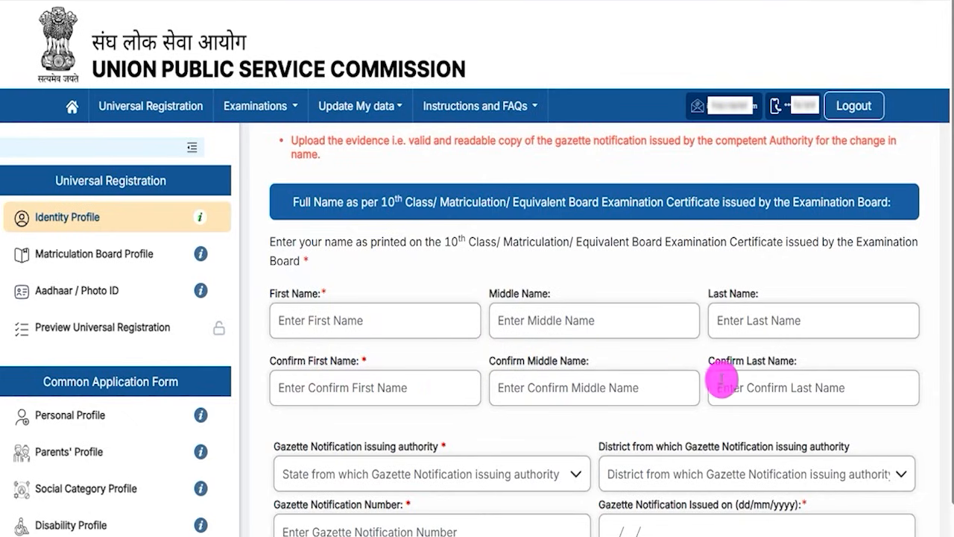
{"action": "scroll", "coordinate": [492, 433], "scroll_direction": "down", "scroll_amount": 2}
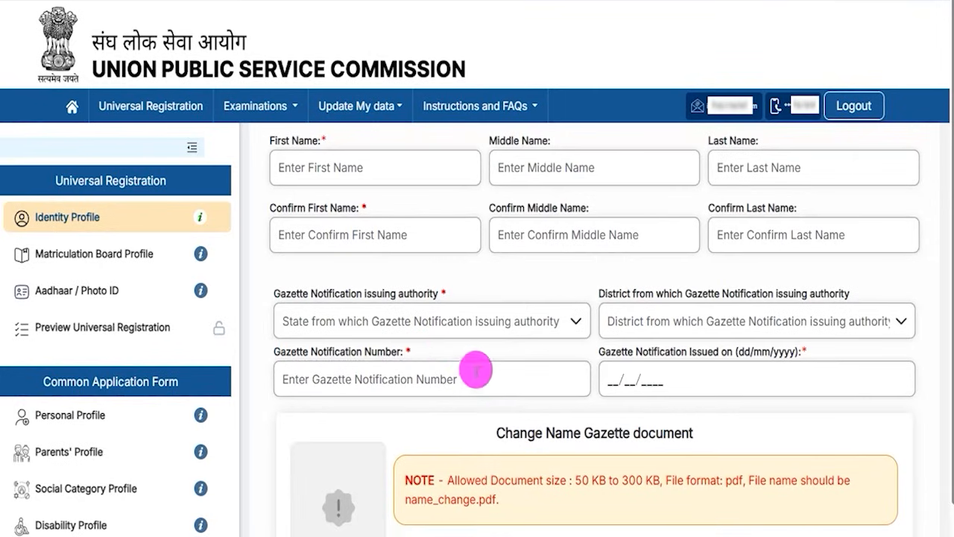
{"action": "left_click", "coordinate": [381, 322]}
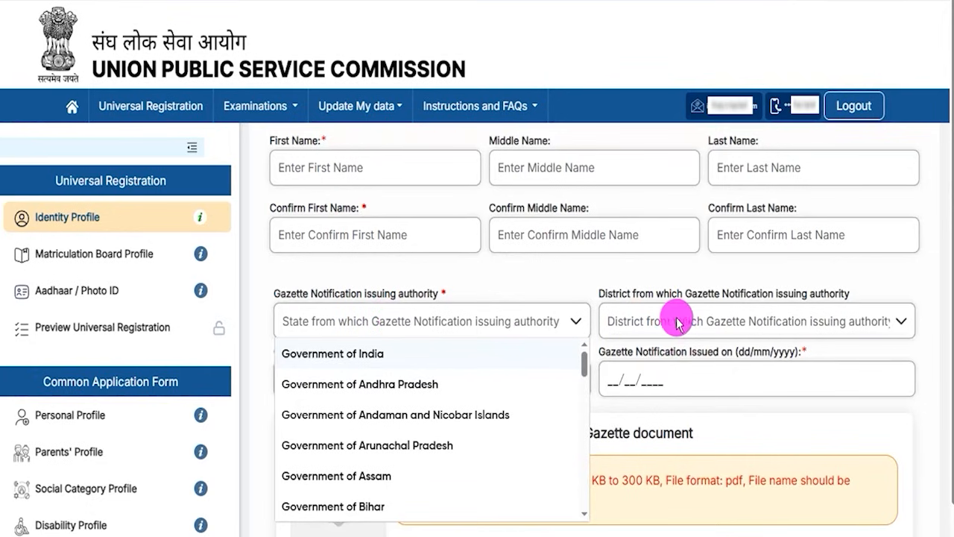
{"action": "left_click", "coordinate": [701, 322]}
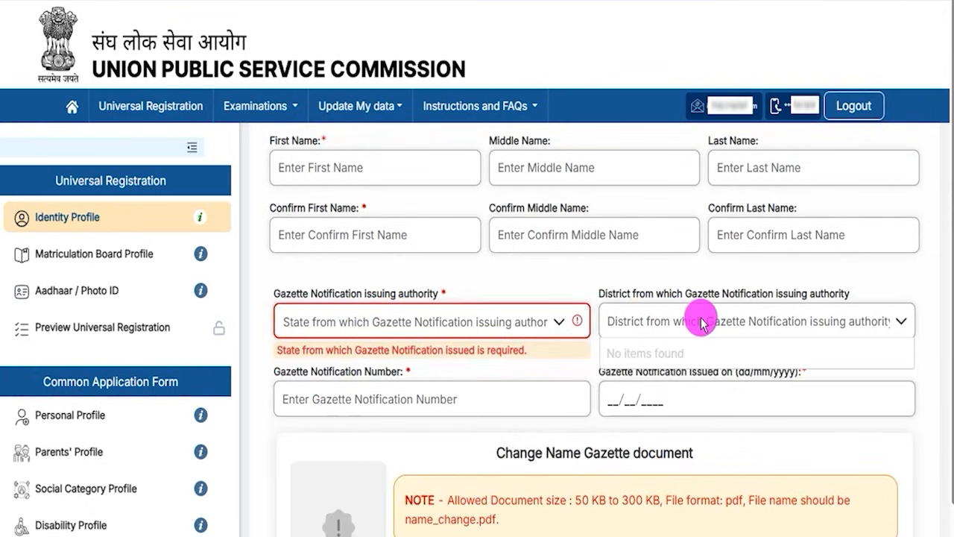
{"action": "left_click", "coordinate": [386, 407]}
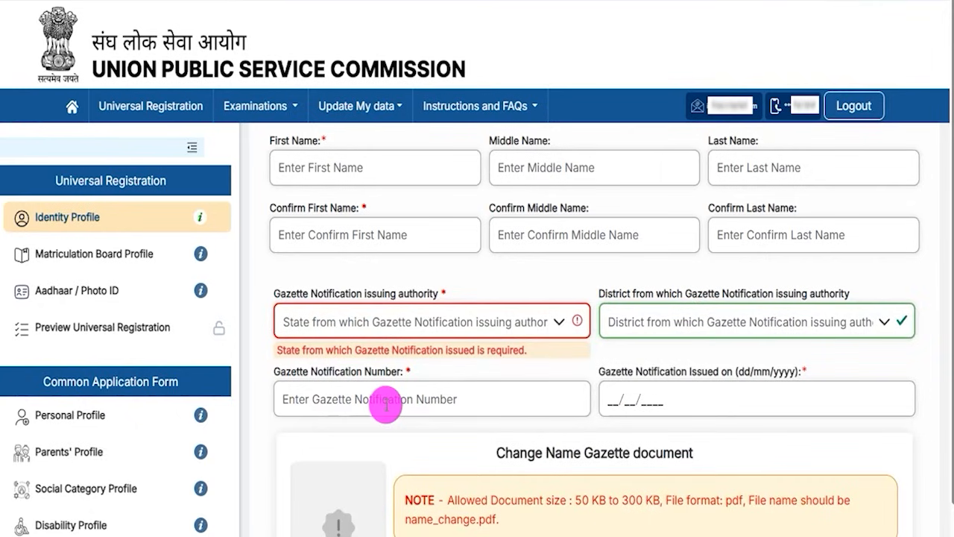
{"action": "left_click", "coordinate": [629, 400]}
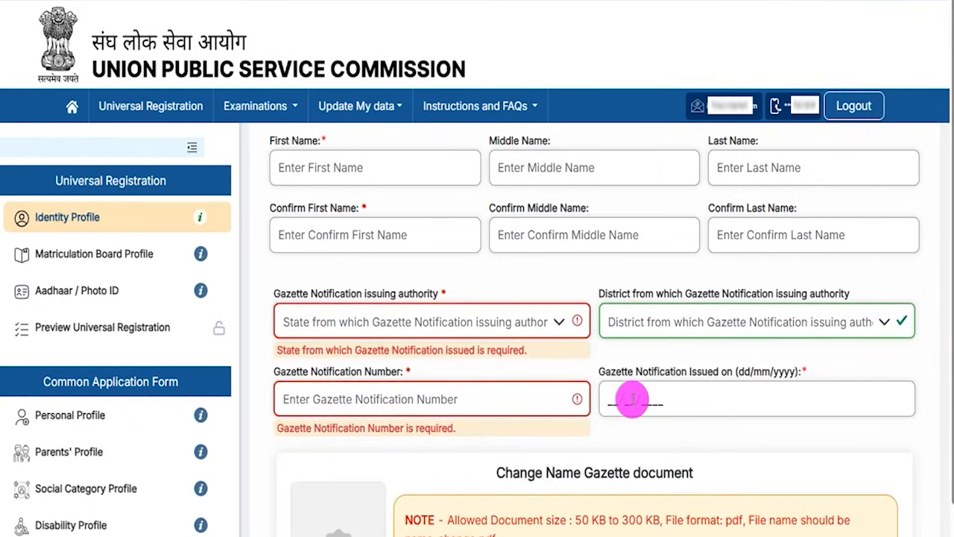
{"action": "scroll", "coordinate": [632, 400], "scroll_direction": "down", "scroll_amount": 3}
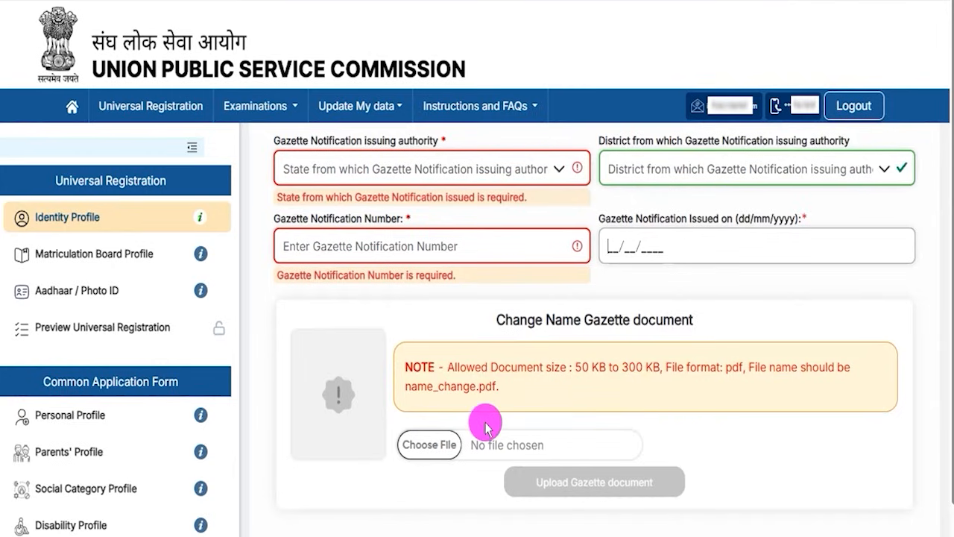
{"action": "left_click_drag", "start_coordinate": [575, 371], "coordinate": [634, 371]}
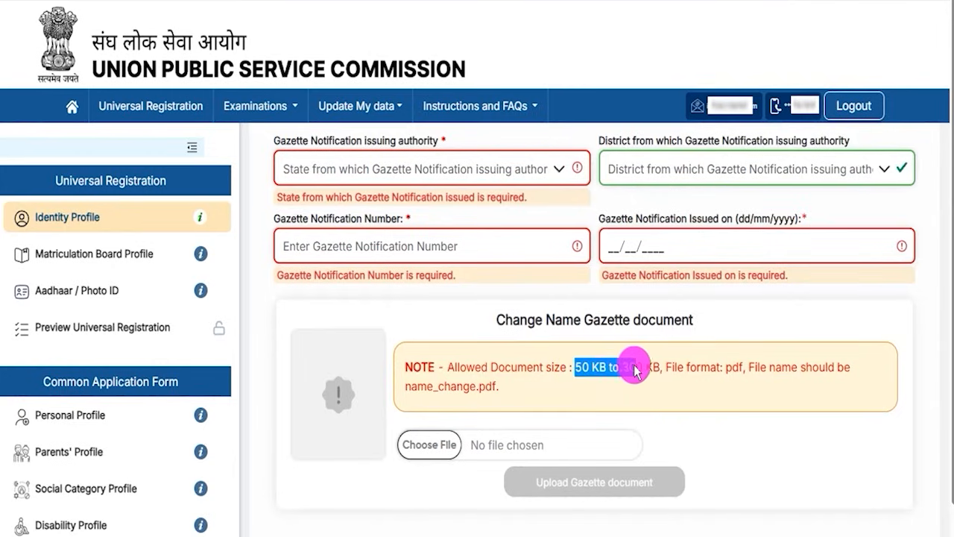
{"action": "left_click", "coordinate": [731, 373]}
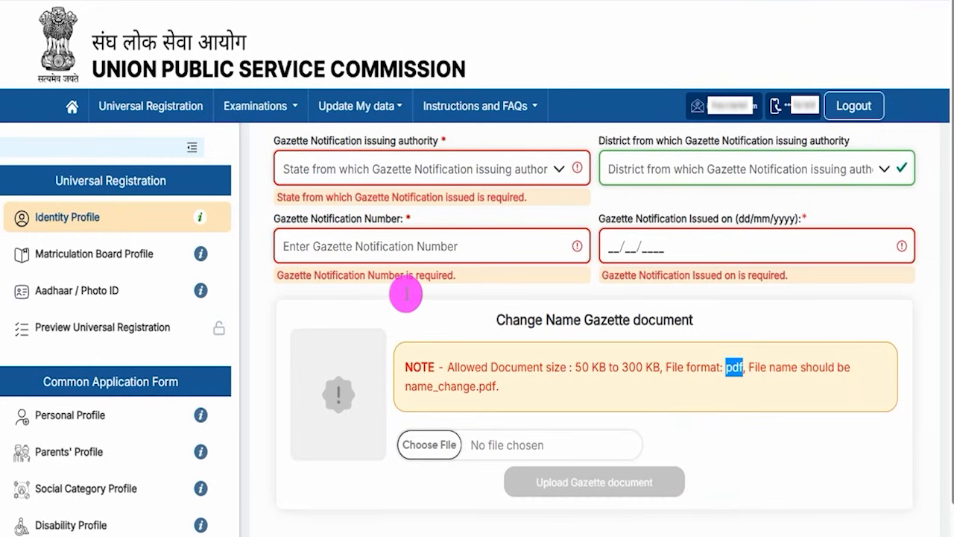
{"action": "scroll", "coordinate": [485, 267], "scroll_direction": "up", "scroll_amount": 10}
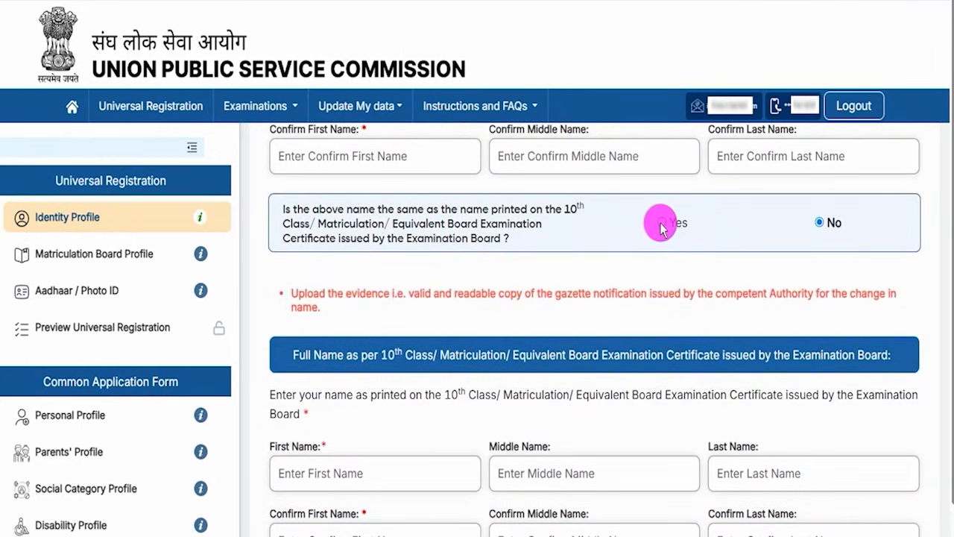
Step: Answer Yes to the 10th-certificate name match and set Gender and Confirm Gender to Male
{"action": "left_click", "coordinate": [661, 225]}
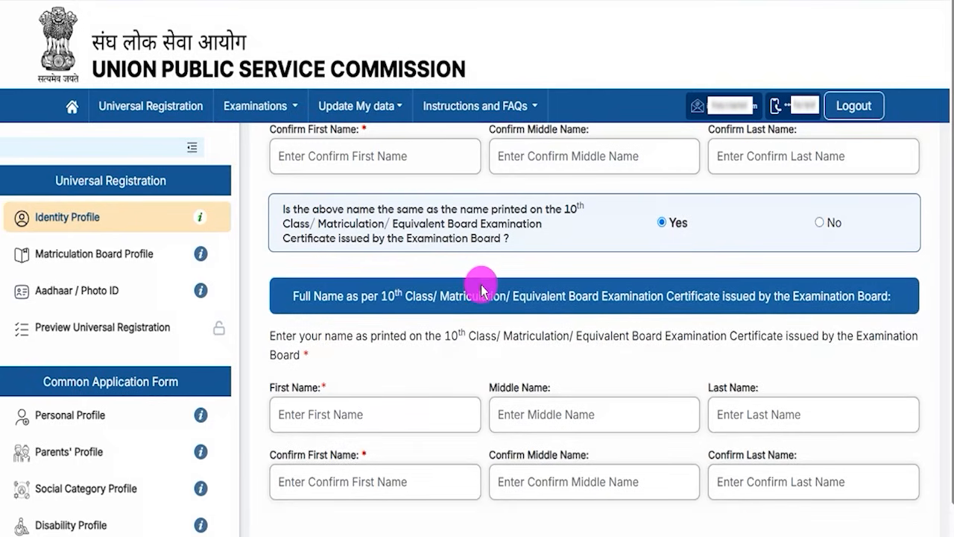
{"action": "scroll", "coordinate": [422, 284], "scroll_direction": "up", "scroll_amount": 3}
{"action": "scroll", "coordinate": [448, 320], "scroll_direction": "down", "scroll_amount": 4}
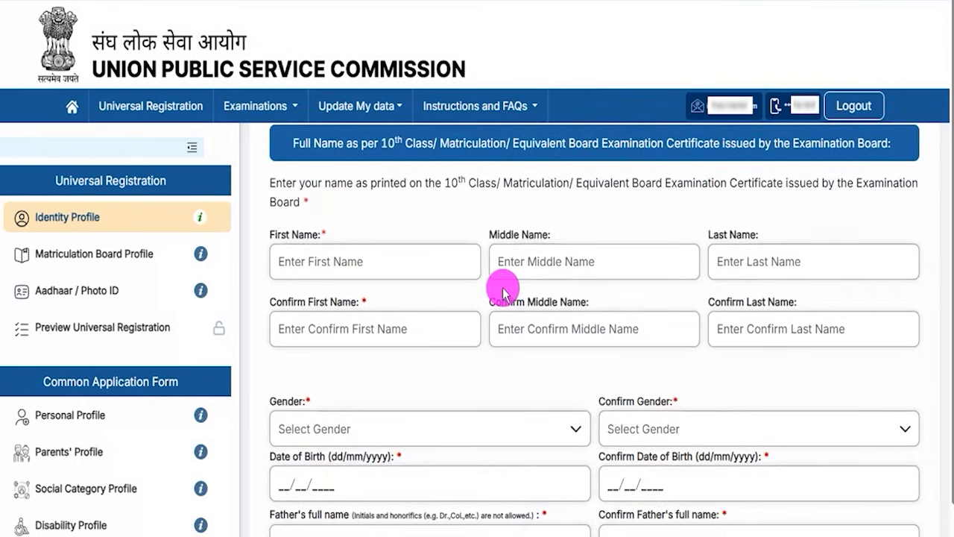
{"action": "scroll", "coordinate": [539, 337], "scroll_direction": "down", "scroll_amount": 3}
{"action": "left_click", "coordinate": [363, 246]}
{"action": "left_click", "coordinate": [277, 273]}
{"action": "left_click", "coordinate": [723, 243]}
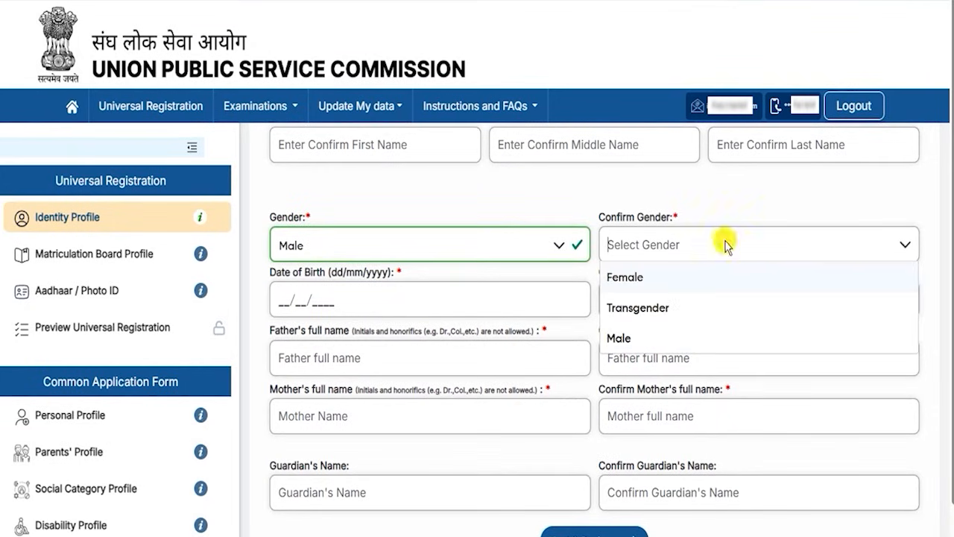
{"action": "left_click", "coordinate": [621, 337]}
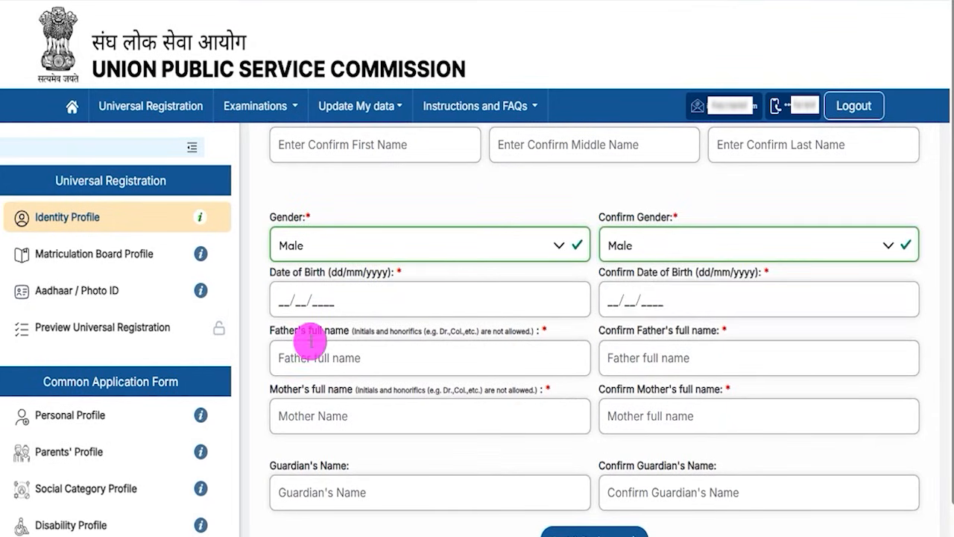
Step: Step into the Date of Birth and Confirm Date of Birth fields and review the remaining fields
{"action": "left_click_drag", "start_coordinate": [284, 273], "coordinate": [330, 278]}
{"action": "left_click", "coordinate": [284, 302]}
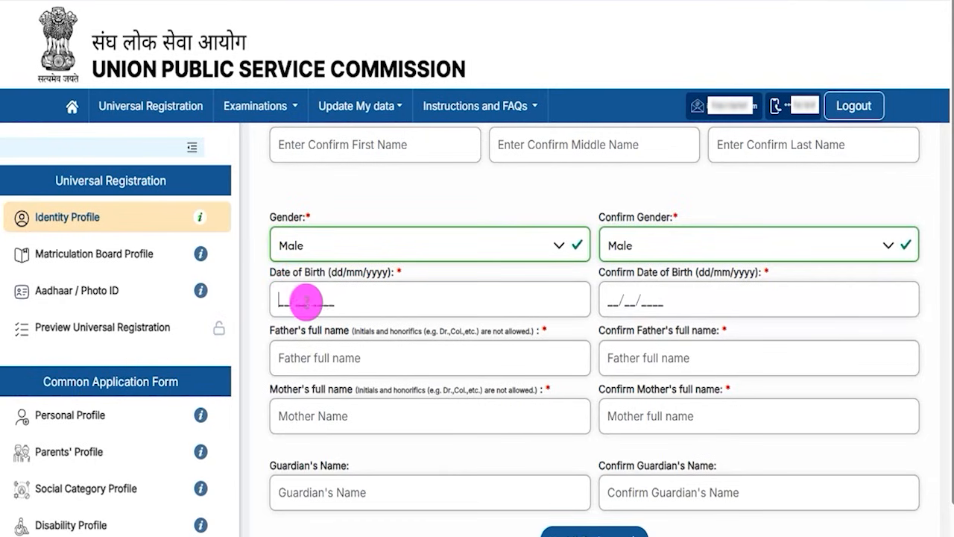
{"action": "left_click", "coordinate": [610, 301]}
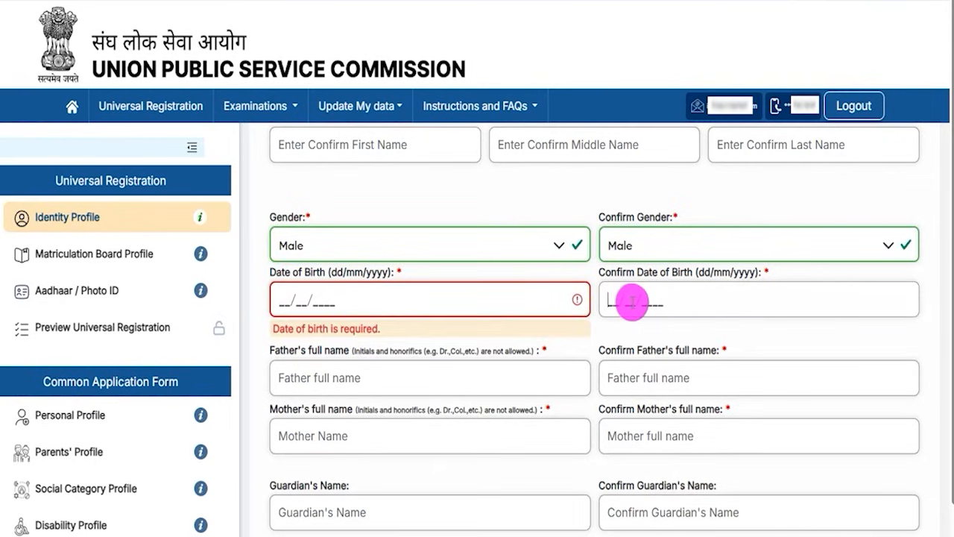
{"action": "scroll", "coordinate": [403, 350], "scroll_direction": "down", "scroll_amount": 2}
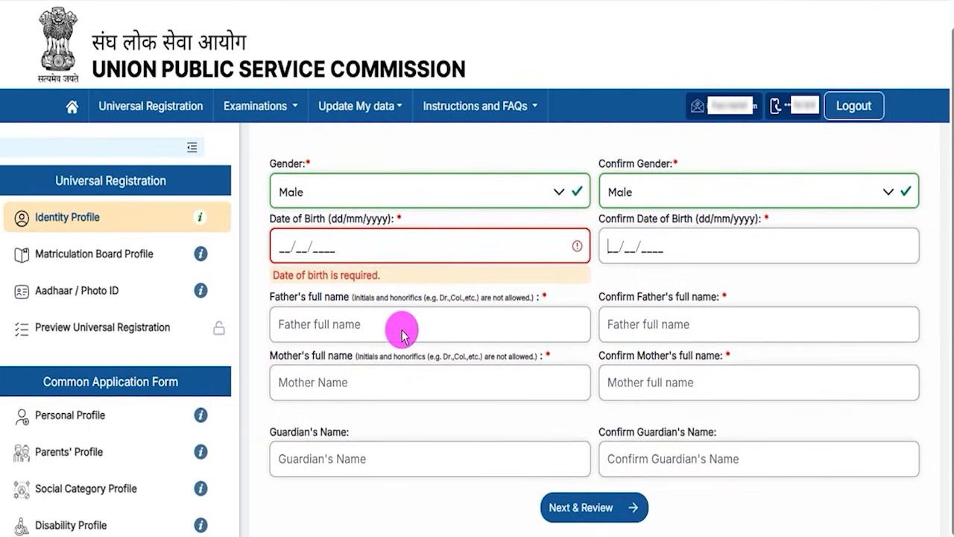
{"action": "left_click", "coordinate": [396, 3]}
{"action": "mouse_move", "coordinate": [381, 325]}
{"action": "left_mouse_down"}
{"action": "mouse_move", "coordinate": [397, 326]}
{"action": "mouse_move", "coordinate": [437, 294]}
{"action": "left_mouse_up"}
{"action": "left_click_drag", "start_coordinate": [695, 326], "coordinate": [737, 301]}
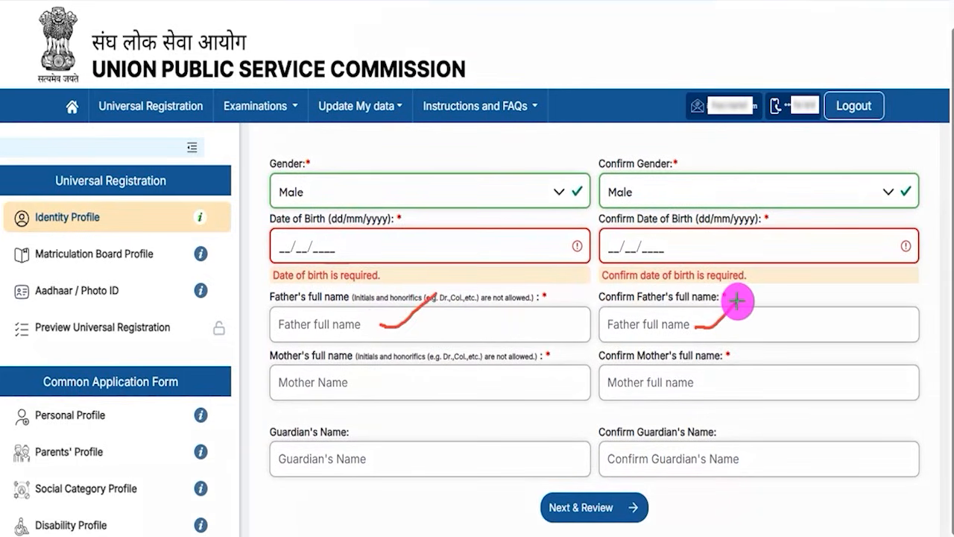
{"action": "left_click_drag", "start_coordinate": [381, 389], "coordinate": [434, 364]}
{"action": "left_click_drag", "start_coordinate": [720, 384], "coordinate": [777, 351]}
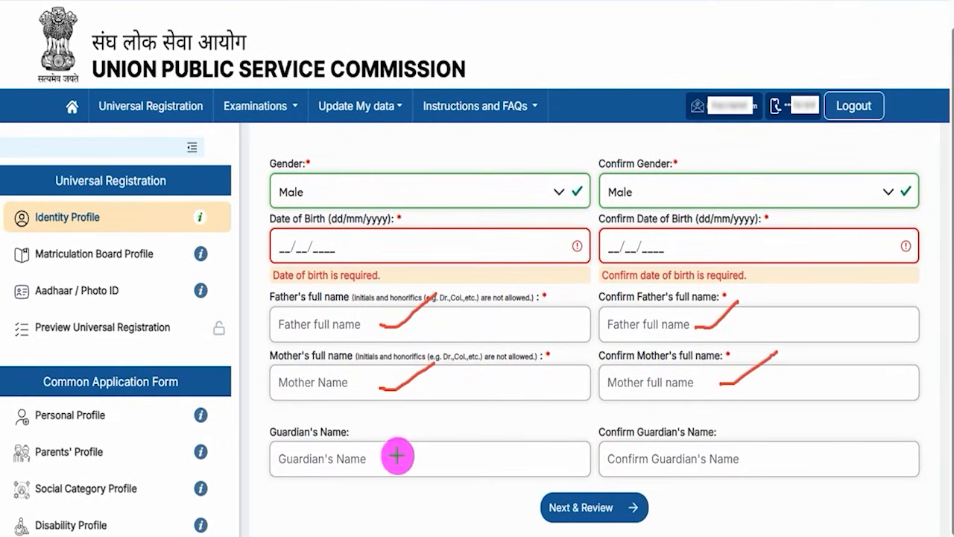
{"action": "left_click_drag", "start_coordinate": [391, 460], "coordinate": [449, 419]}
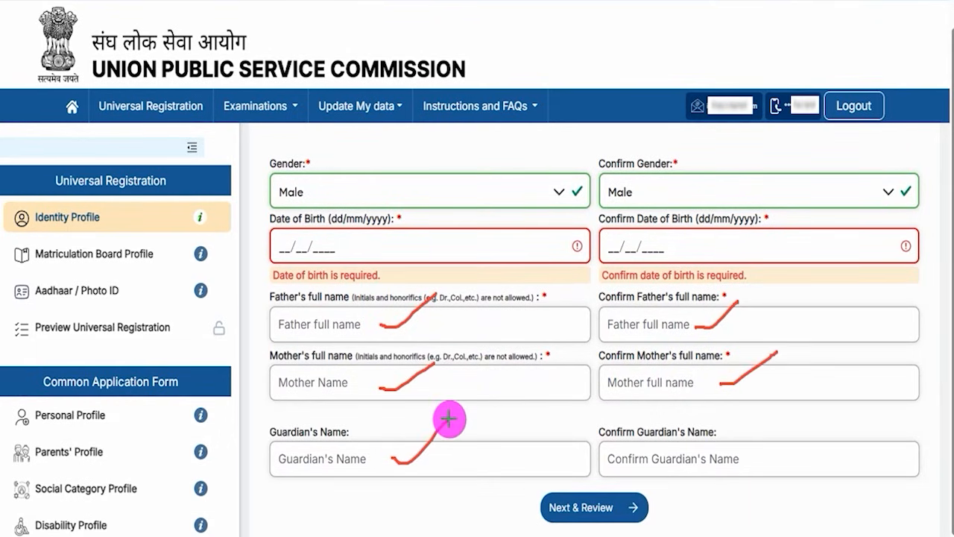
{"action": "left_click_drag", "start_coordinate": [751, 453], "coordinate": [815, 410]}
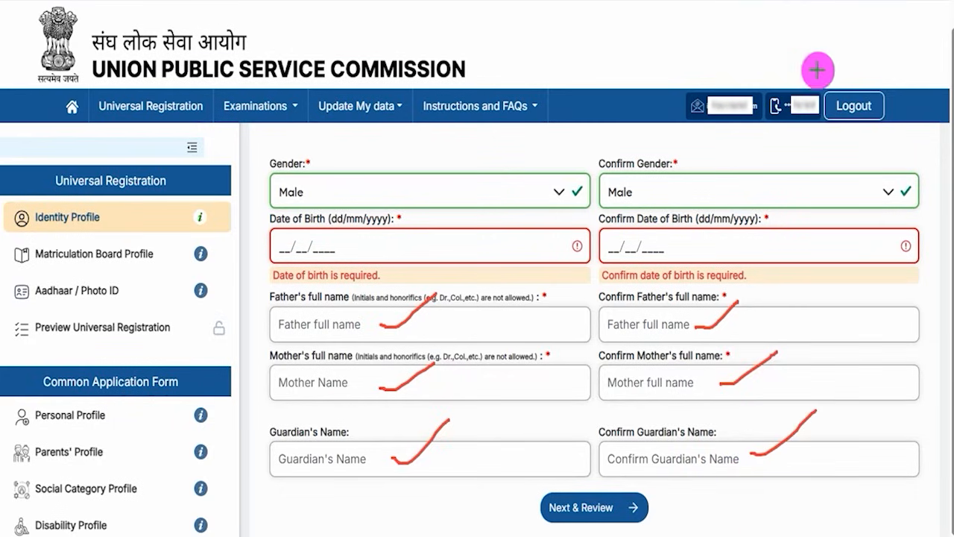
{"action": "left_click_drag", "start_coordinate": [850, 495], "coordinate": [639, 515]}
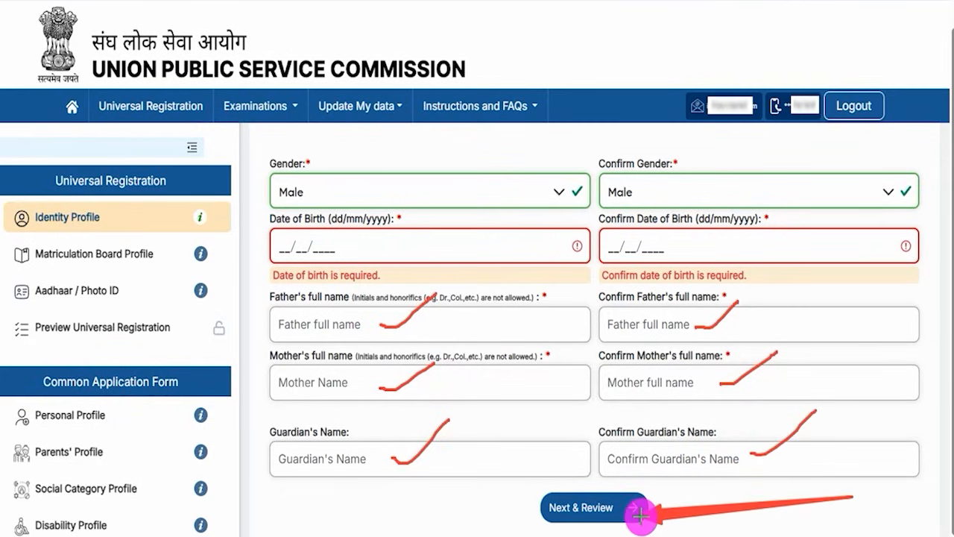
Step: Check the identity details review table and submit the Identity Profile
{"action": "left_click", "coordinate": [634, 513]}
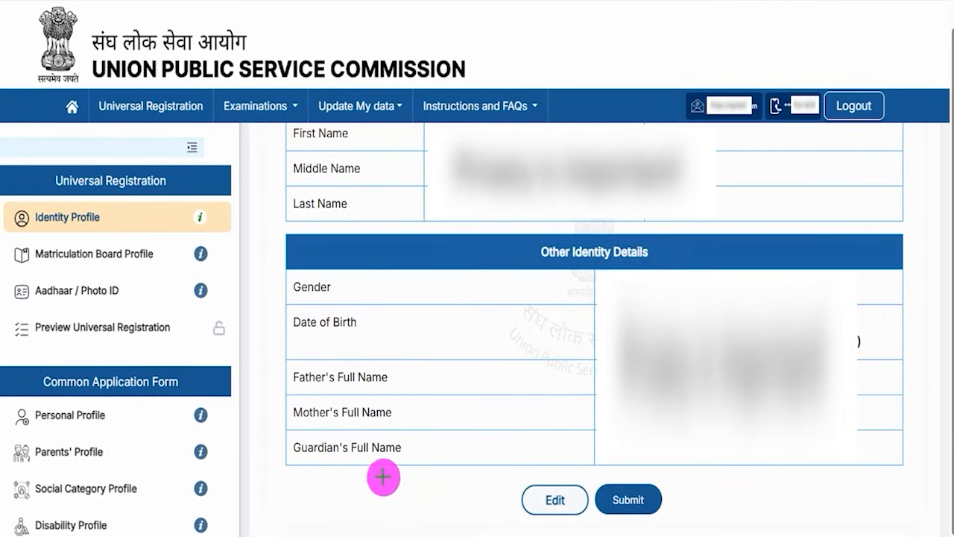
{"action": "left_click_drag", "start_coordinate": [358, 466], "coordinate": [519, 496]}
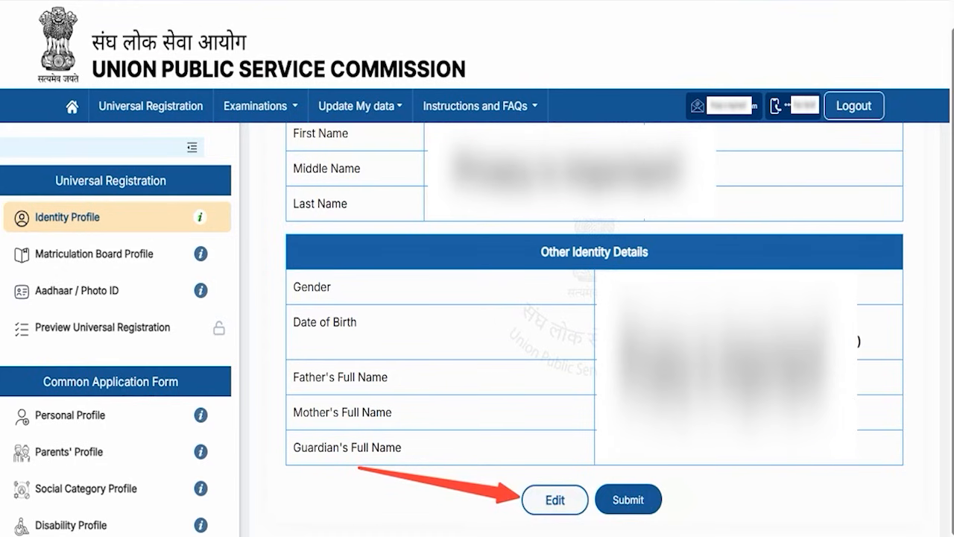
{"action": "left_click", "coordinate": [643, 498]}
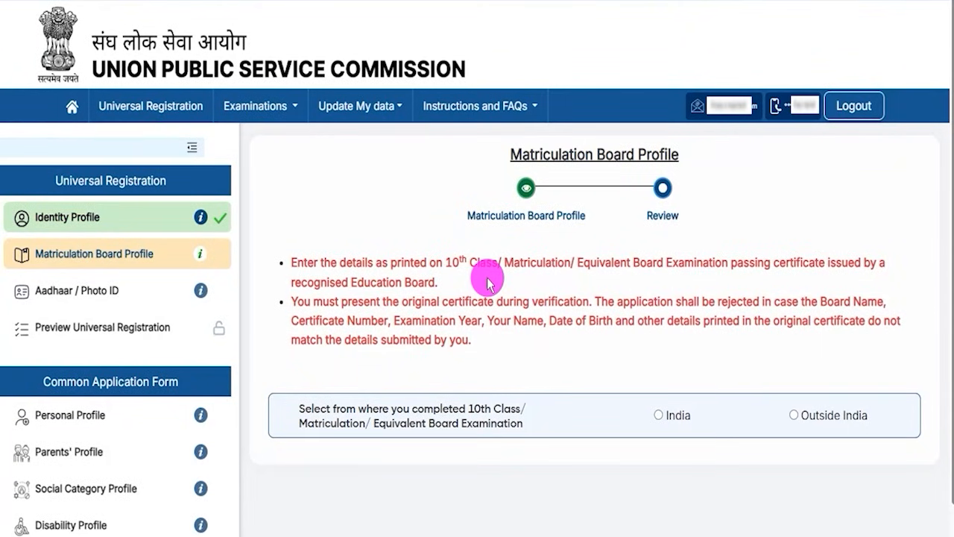
Step: Record 10th class as passed in India, with Uttar Pradesh as passout state, confirmed
{"action": "left_click_drag", "start_coordinate": [447, 263], "coordinate": [508, 264]}
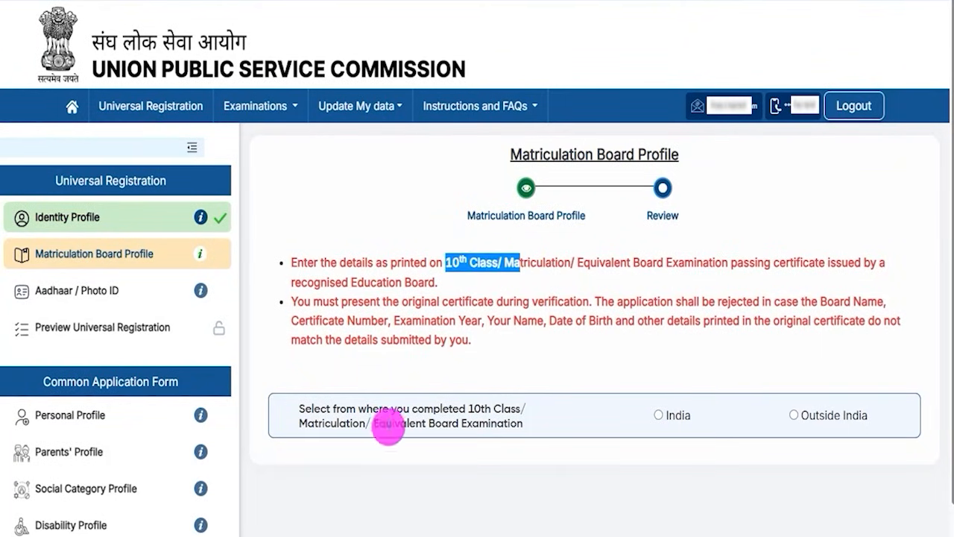
{"action": "left_click_drag", "start_coordinate": [332, 409], "coordinate": [471, 405]}
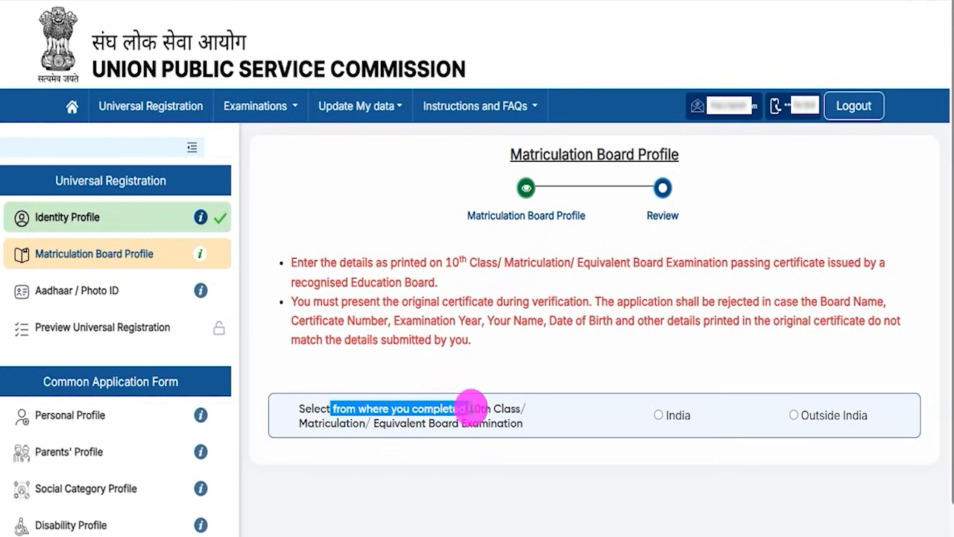
{"action": "left_click", "coordinate": [658, 416]}
{"action": "scroll", "coordinate": [564, 373], "scroll_direction": "down", "scroll_amount": 3}
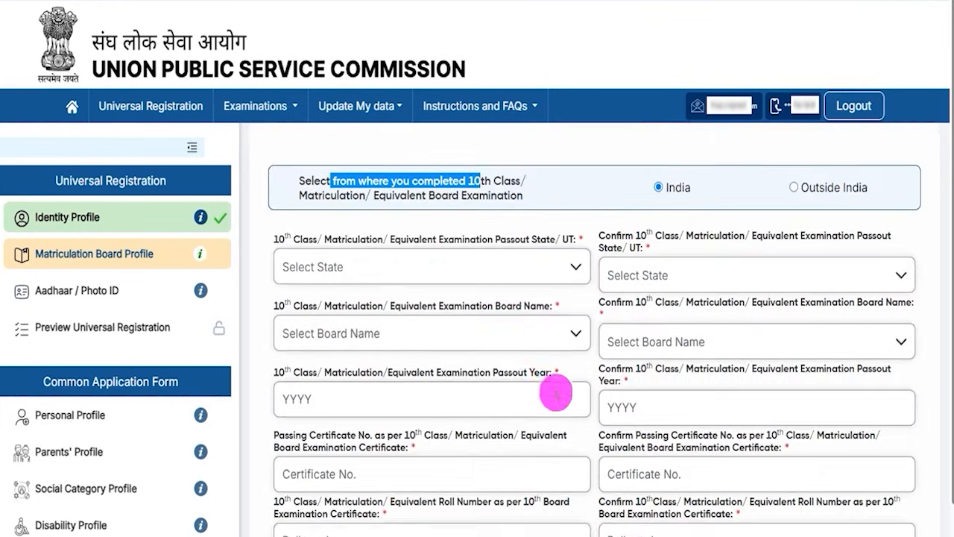
{"action": "left_click_drag", "start_coordinate": [296, 240], "coordinate": [543, 241]}
{"action": "left_click", "coordinate": [544, 238]}
{"action": "left_click", "coordinate": [437, 268]}
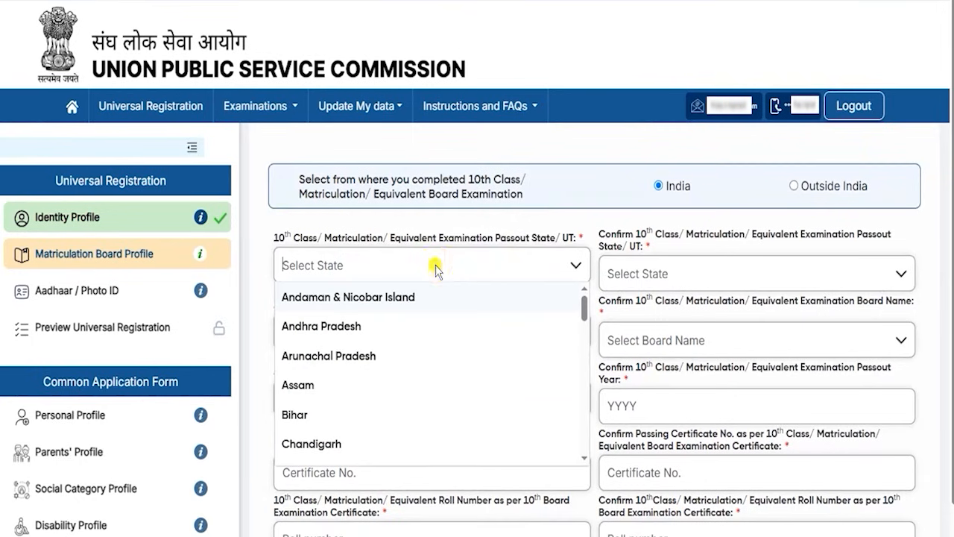
{"action": "scroll", "coordinate": [412, 366], "scroll_direction": "down", "scroll_amount": 10}
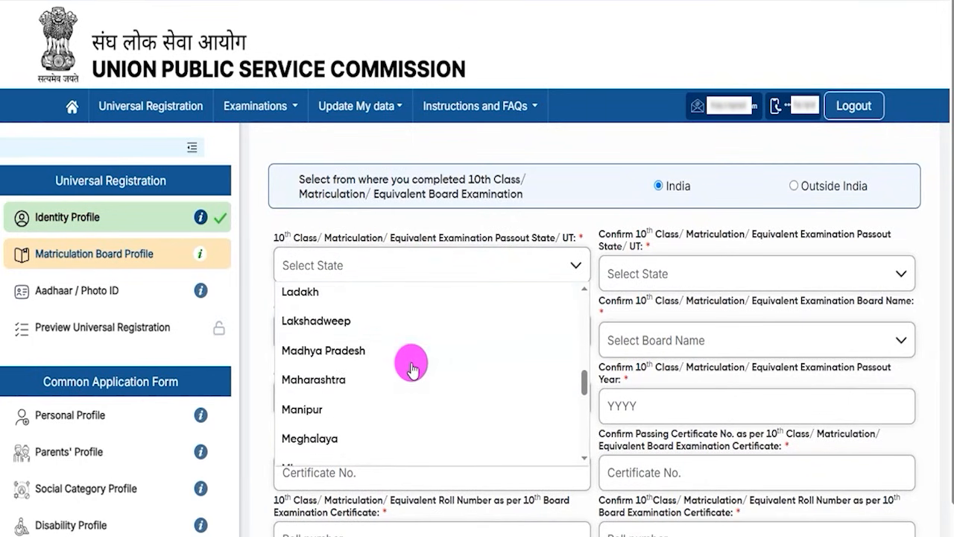
{"action": "left_click", "coordinate": [320, 392]}
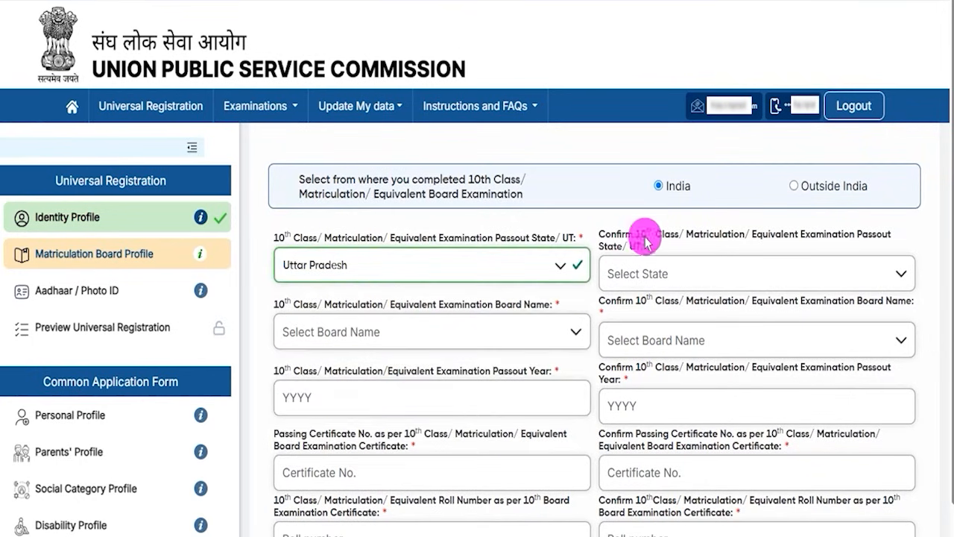
{"action": "left_click", "coordinate": [680, 270]}
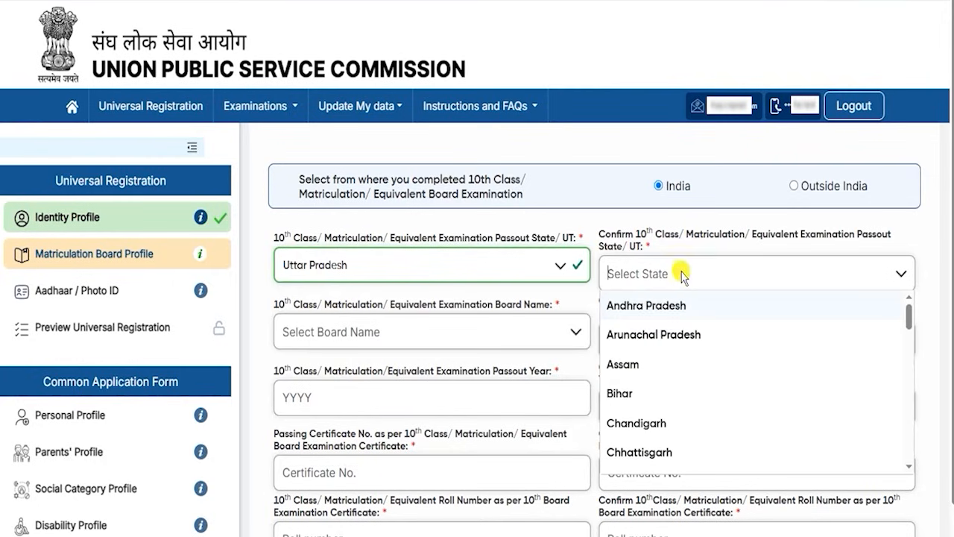
{"action": "scroll", "coordinate": [671, 372], "scroll_direction": "down", "scroll_amount": 10}
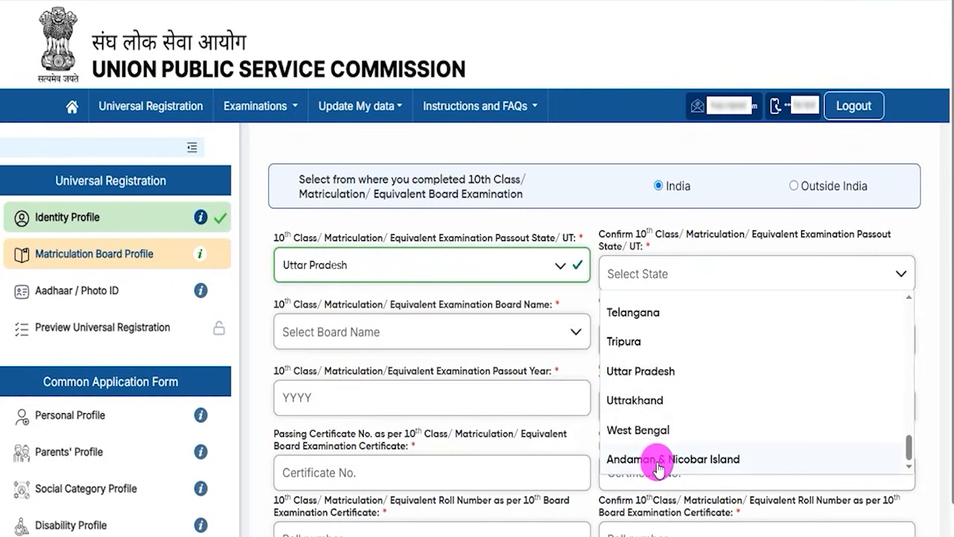
{"action": "left_click", "coordinate": [643, 371]}
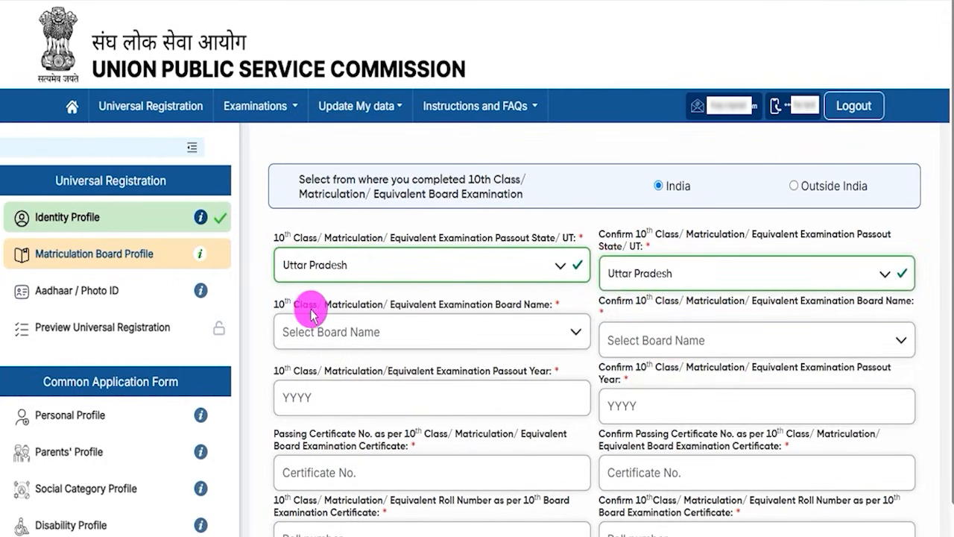
Step: Choose Central Board of Secondary Education in both Board Name dropdowns
{"action": "left_click_drag", "start_coordinate": [294, 304], "coordinate": [524, 300]}
{"action": "left_click", "coordinate": [492, 313]}
{"action": "left_click", "coordinate": [430, 331]}
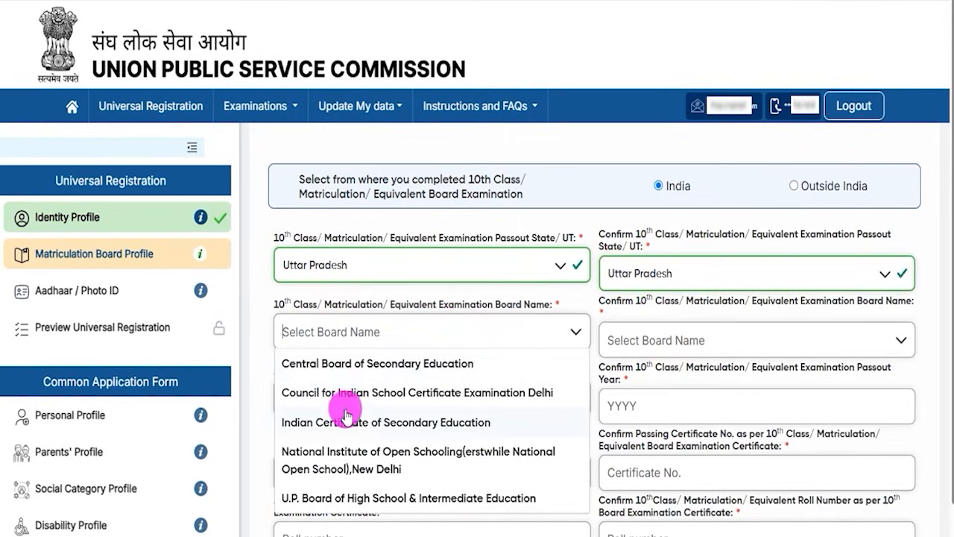
{"action": "left_click", "coordinate": [369, 363]}
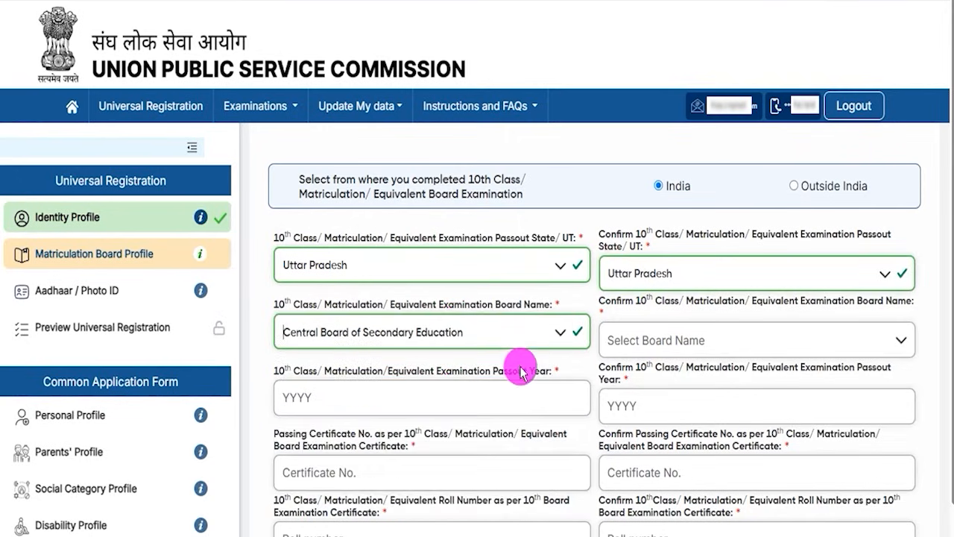
{"action": "left_click", "coordinate": [665, 340]}
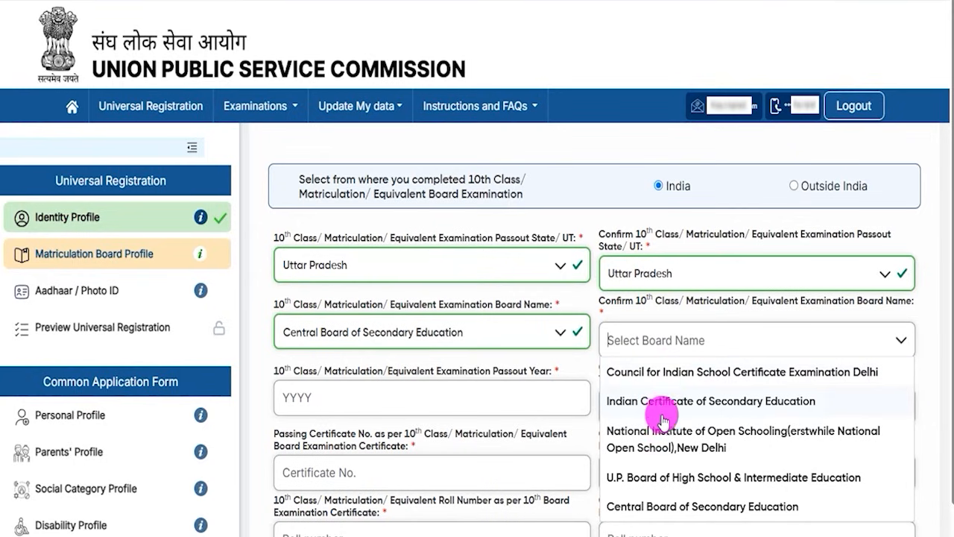
{"action": "left_click", "coordinate": [655, 508]}
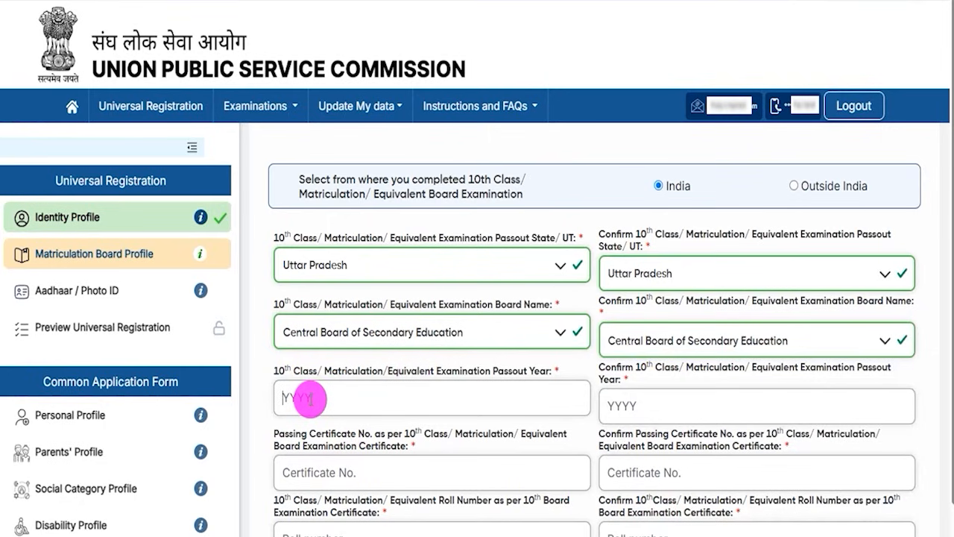
Step: Move through the confirm passout year and passing certificate number fields
{"action": "left_click_drag", "start_coordinate": [604, 368], "coordinate": [643, 371]}
{"action": "left_click", "coordinate": [647, 397]}
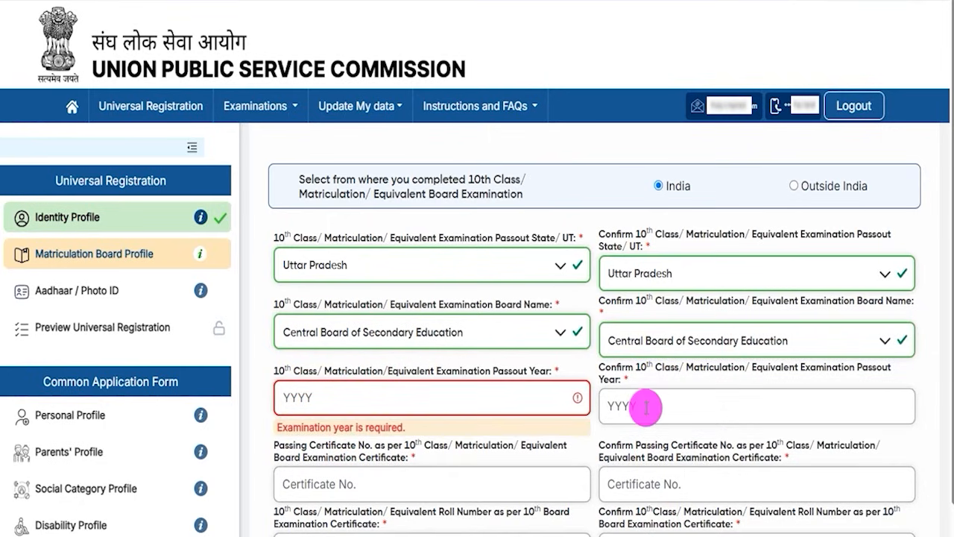
{"action": "scroll", "coordinate": [405, 385], "scroll_direction": "down", "scroll_amount": 2}
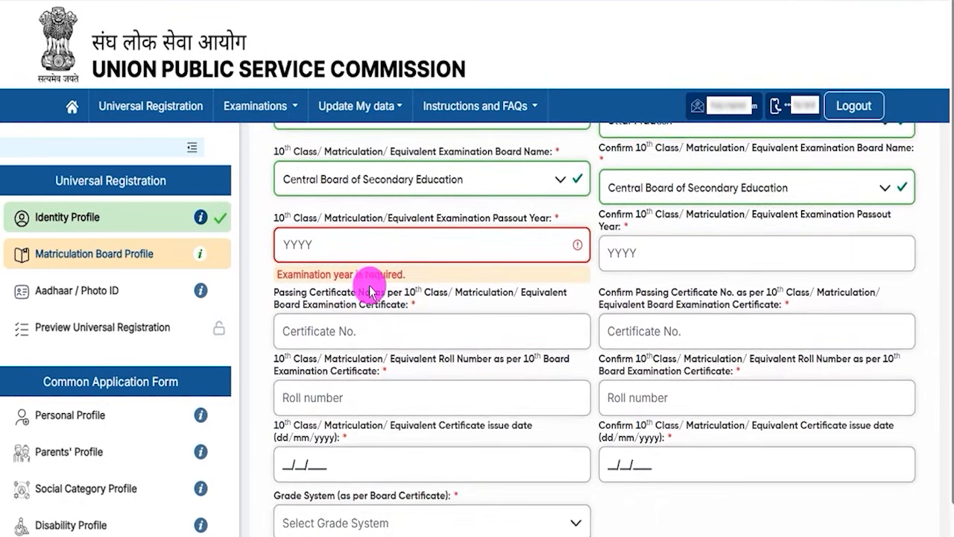
{"action": "left_click_drag", "start_coordinate": [303, 288], "coordinate": [368, 284]}
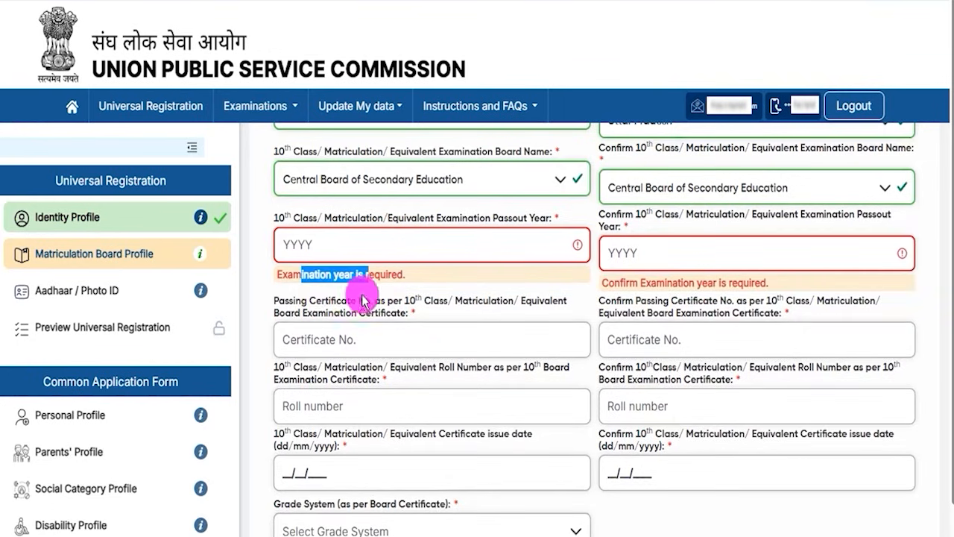
{"action": "left_click", "coordinate": [308, 302]}
{"action": "left_click_drag", "start_coordinate": [308, 302], "coordinate": [355, 305]}
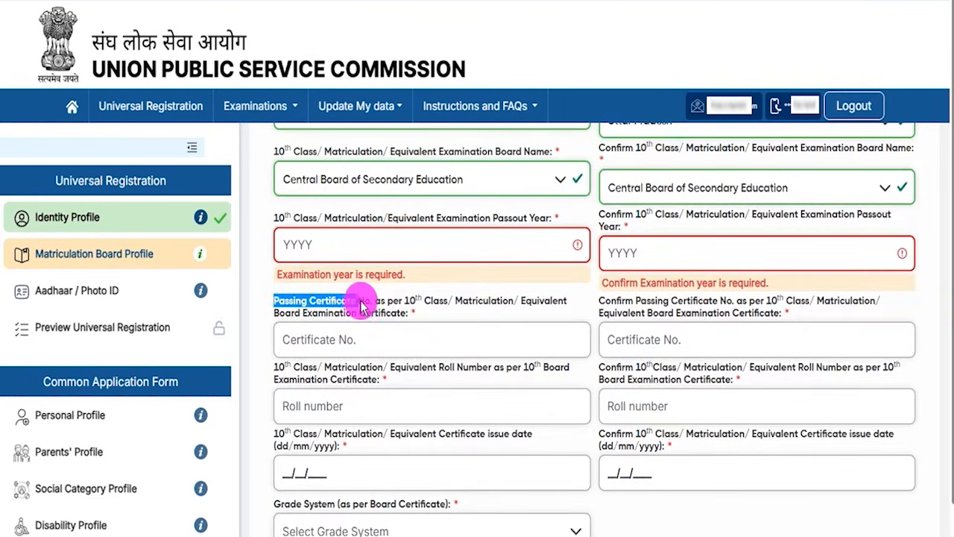
{"action": "left_click", "coordinate": [713, 344]}
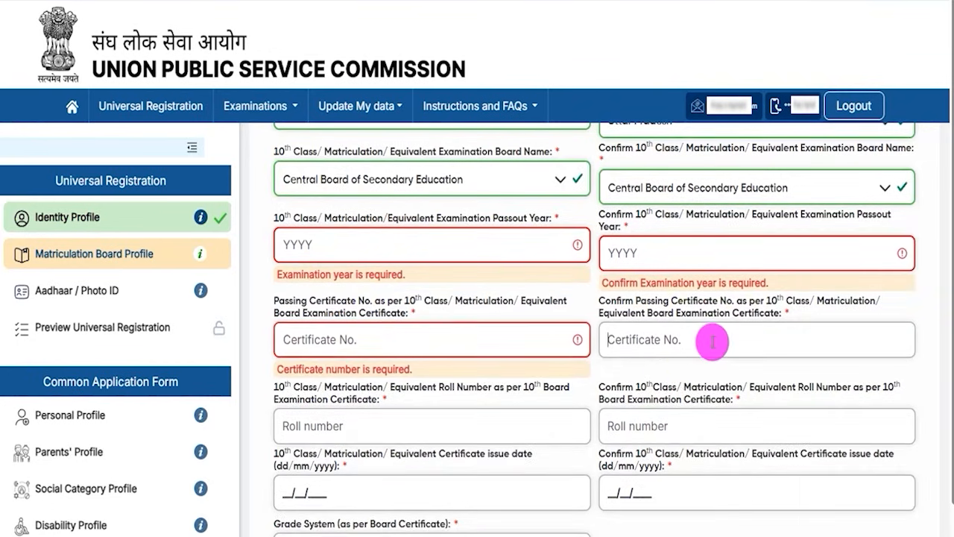
Step: Move through the 10th roll number and certificate issue date fields and their confirm fields
{"action": "scroll", "coordinate": [709, 298], "scroll_direction": "down", "scroll_amount": 3}
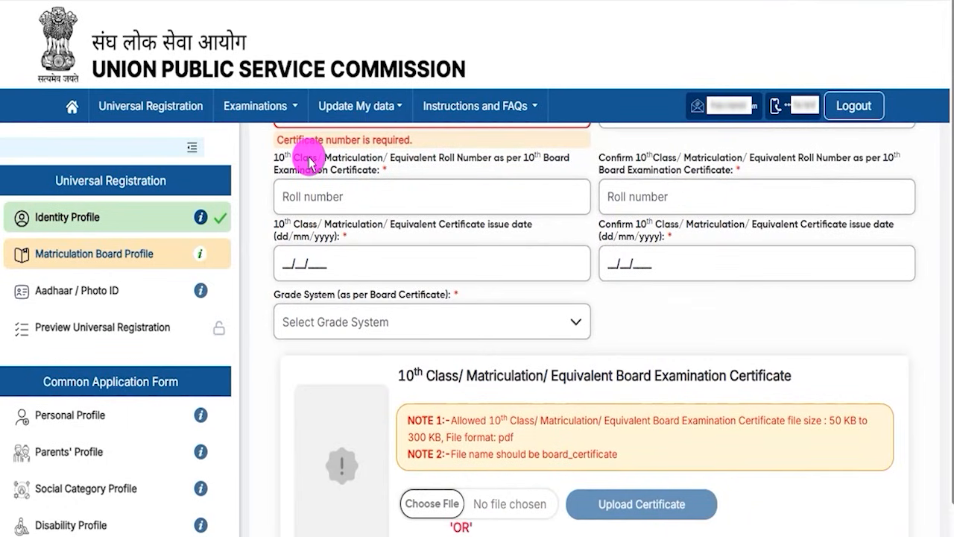
{"action": "left_click_drag", "start_coordinate": [274, 157], "coordinate": [465, 156]}
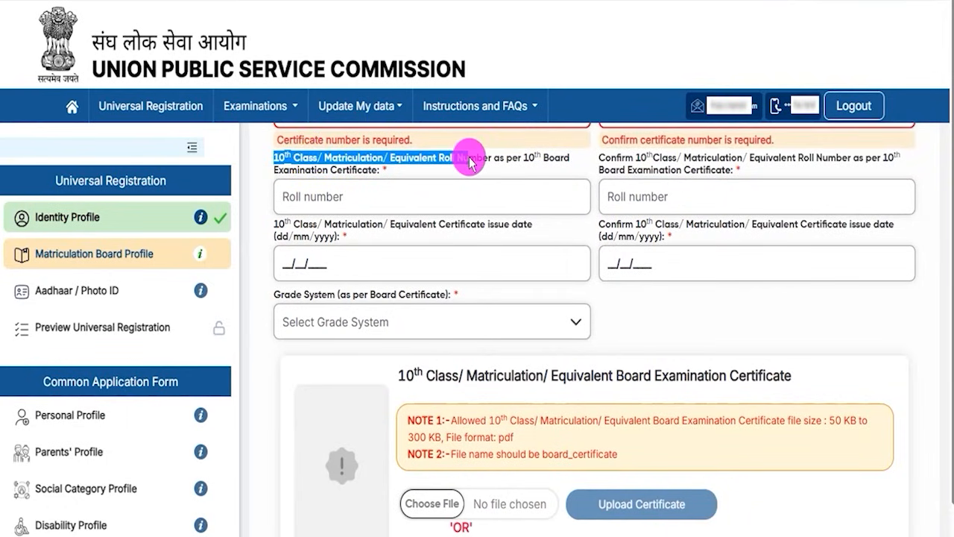
{"action": "left_click", "coordinate": [353, 196]}
{"action": "left_click", "coordinate": [650, 196]}
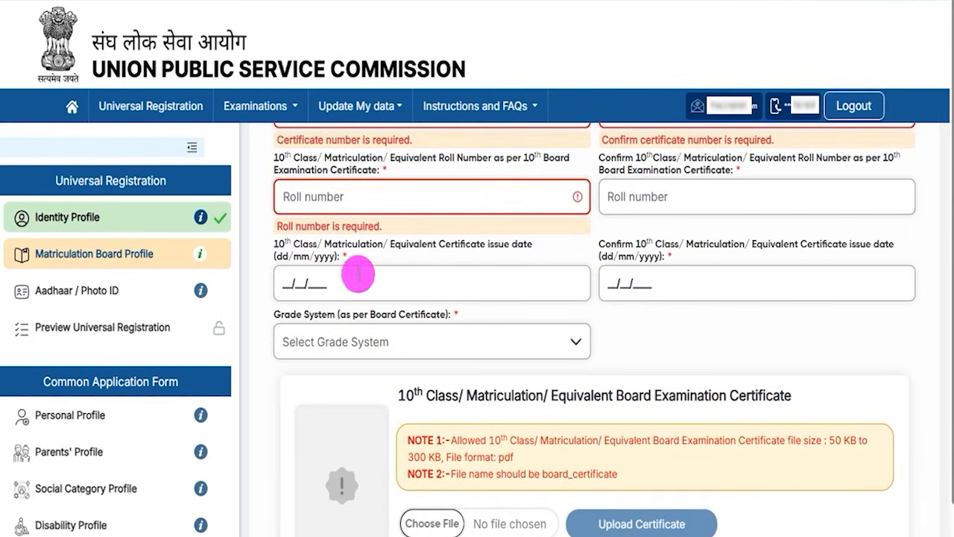
{"action": "left_click", "coordinate": [307, 248]}
{"action": "left_click_drag", "start_coordinate": [308, 248], "coordinate": [290, 280]}
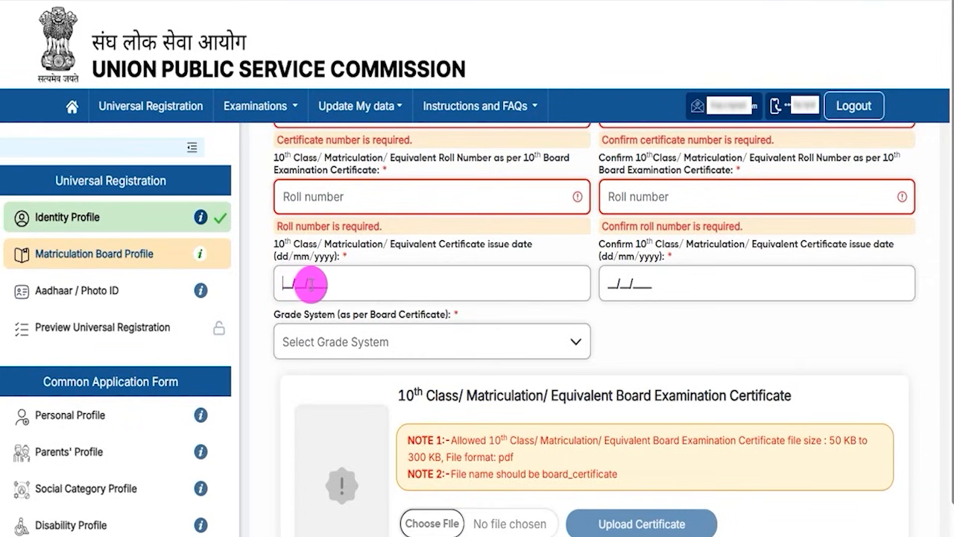
{"action": "left_click", "coordinate": [646, 246]}
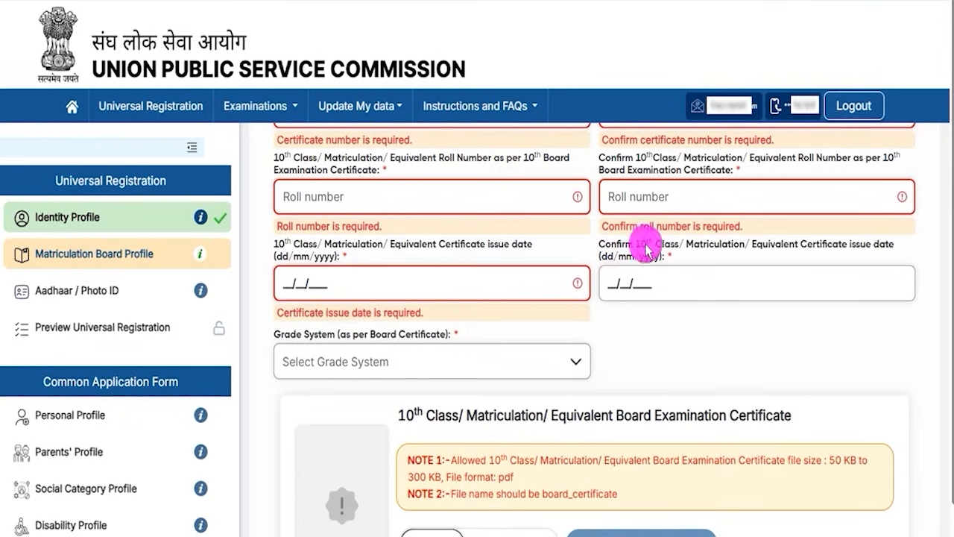
{"action": "left_click", "coordinate": [646, 284]}
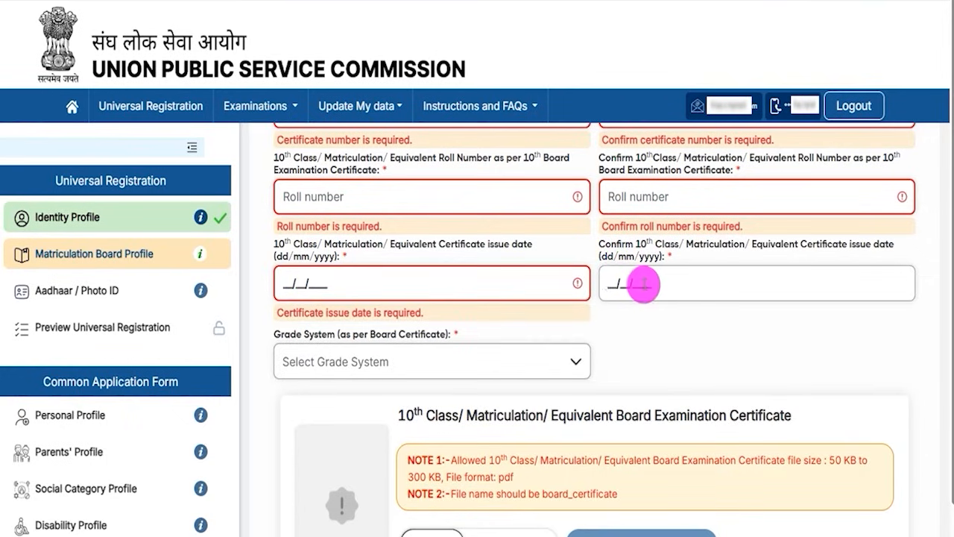
Step: Choose Percentage(%) Marks as the grade system and enter 60.00 as percentage of marks
{"action": "left_click", "coordinate": [369, 365]}
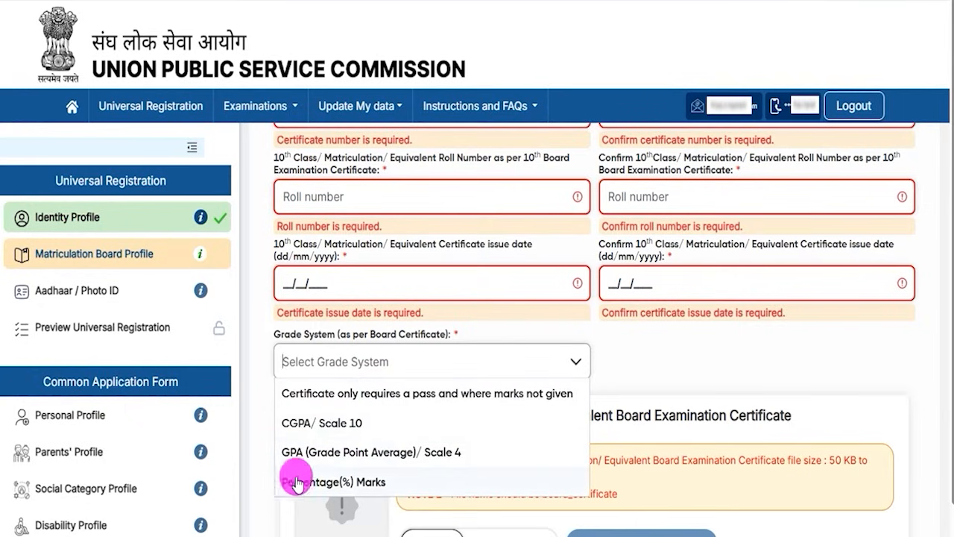
{"action": "left_click", "coordinate": [355, 485]}
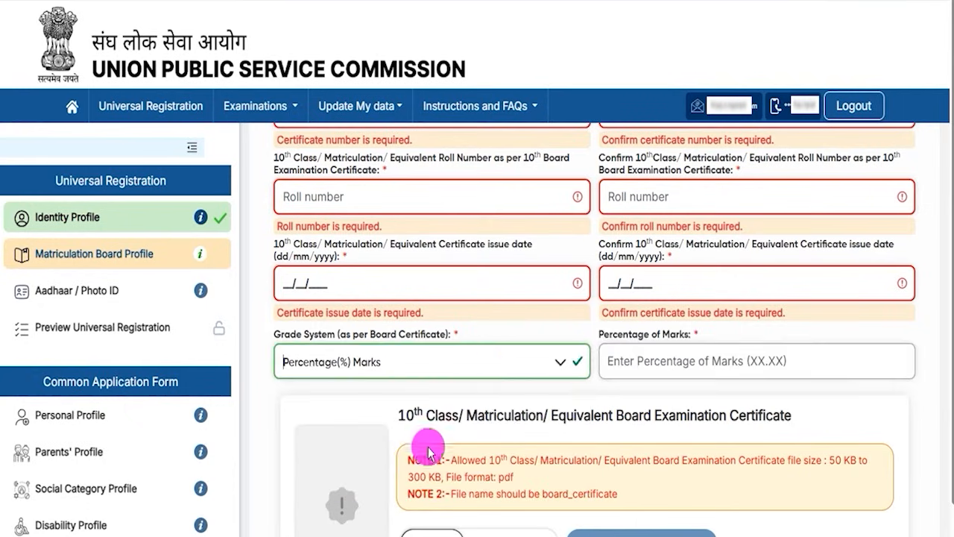
{"action": "left_click", "coordinate": [619, 358]}
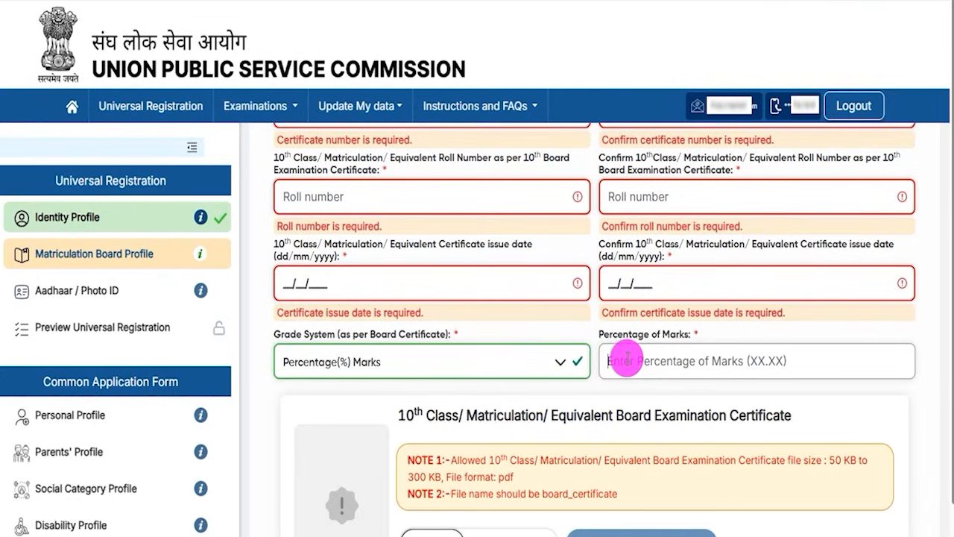
{"action": "type", "text": "60.00"}
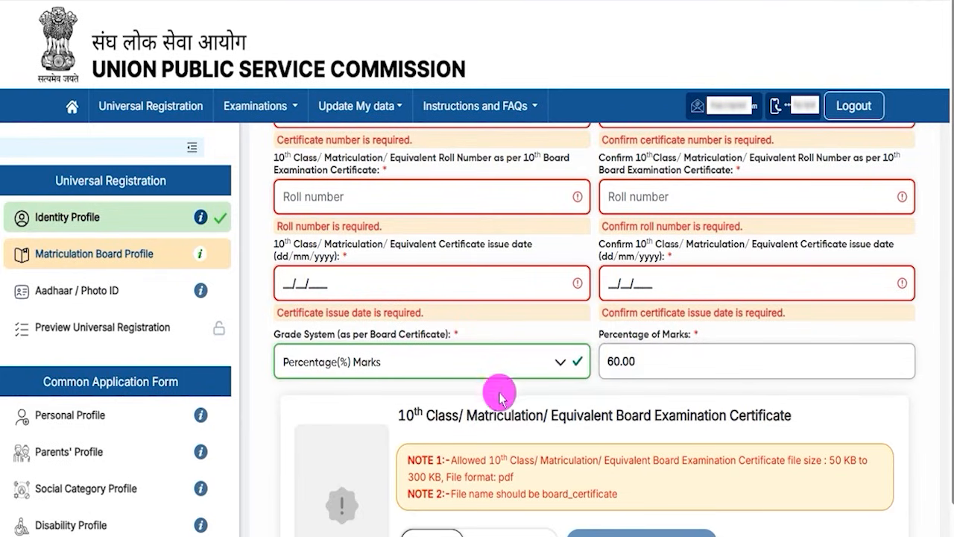
{"action": "left_click", "coordinate": [462, 412]}
{"action": "scroll", "coordinate": [522, 387], "scroll_direction": "down", "scroll_amount": 2}
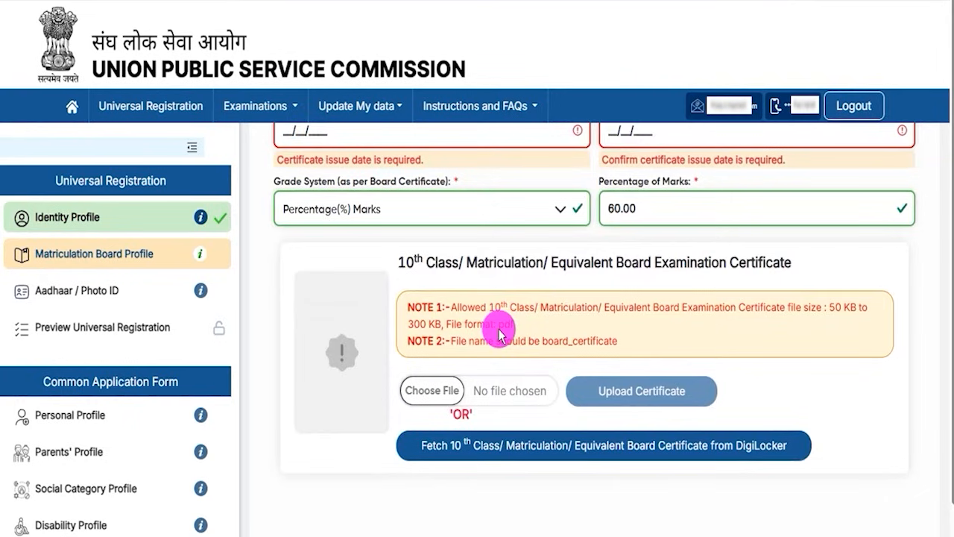
Step: Review the upload notes (50 KB minimum, PDF, file name board_certificate) and tick the true-and-correct declaration
{"action": "double_click", "coordinate": [837, 307]}
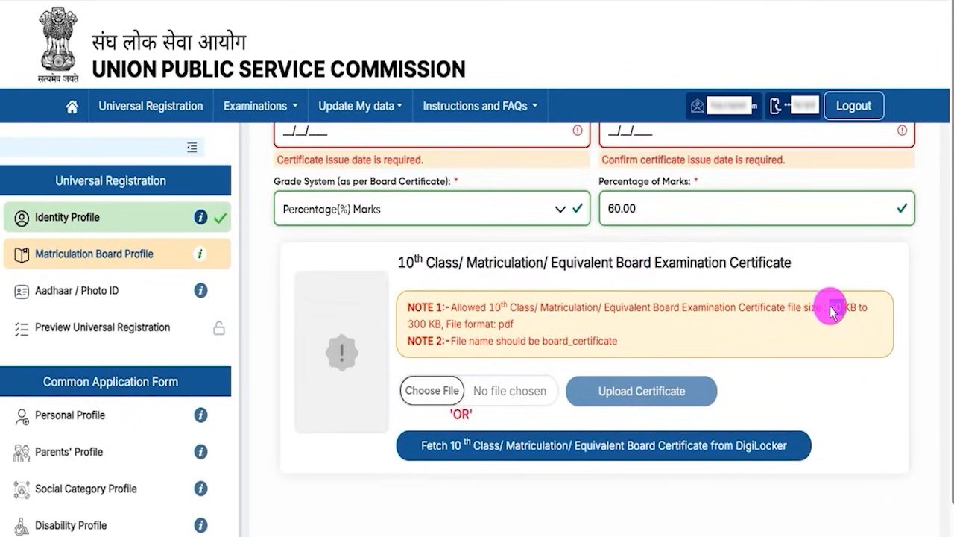
{"action": "left_click", "coordinate": [419, 320]}
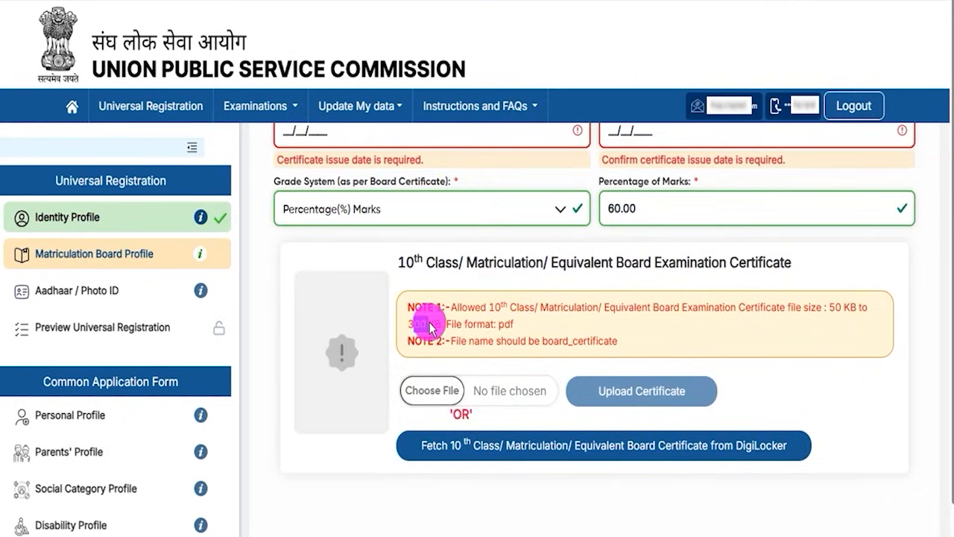
{"action": "double_click", "coordinate": [513, 327]}
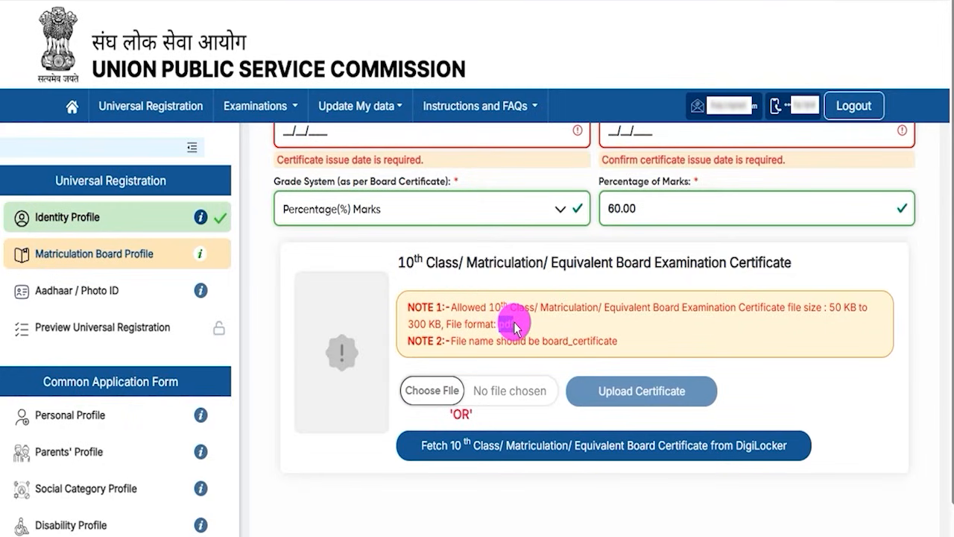
{"action": "left_click", "coordinate": [543, 341]}
{"action": "left_click_drag", "start_coordinate": [542, 341], "coordinate": [618, 346]}
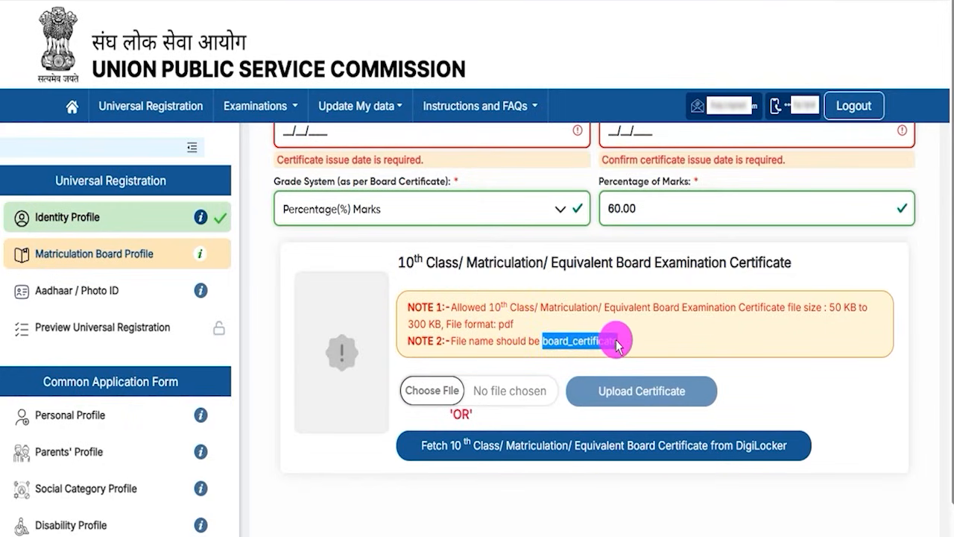
{"action": "left_click_drag", "start_coordinate": [452, 382], "coordinate": [489, 358]}
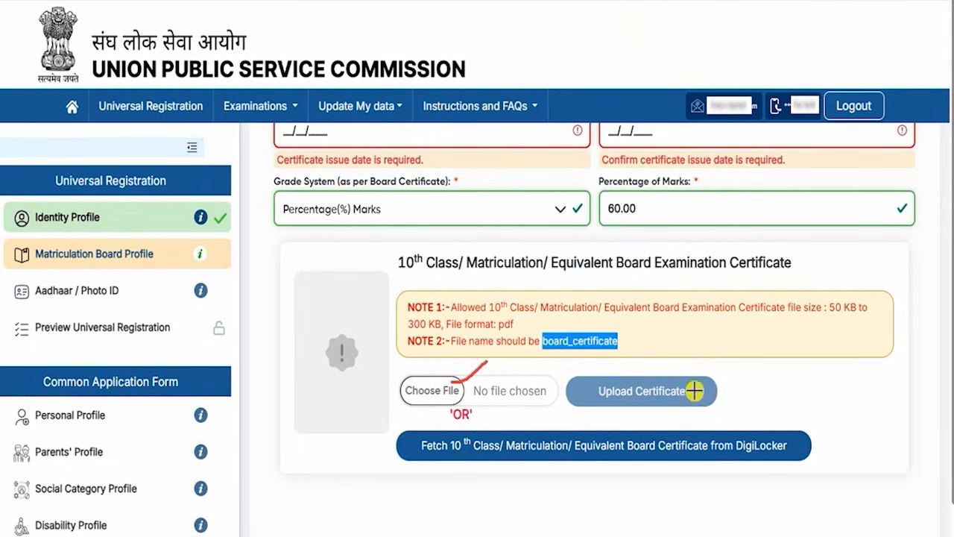
{"action": "left_click_drag", "start_coordinate": [694, 391], "coordinate": [725, 365]}
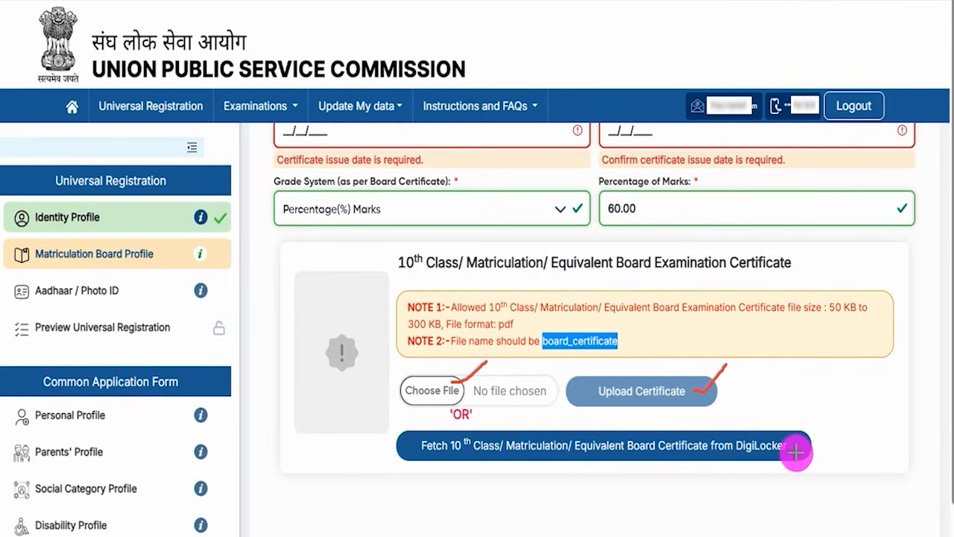
{"action": "left_click_drag", "start_coordinate": [796, 452], "coordinate": [835, 430]}
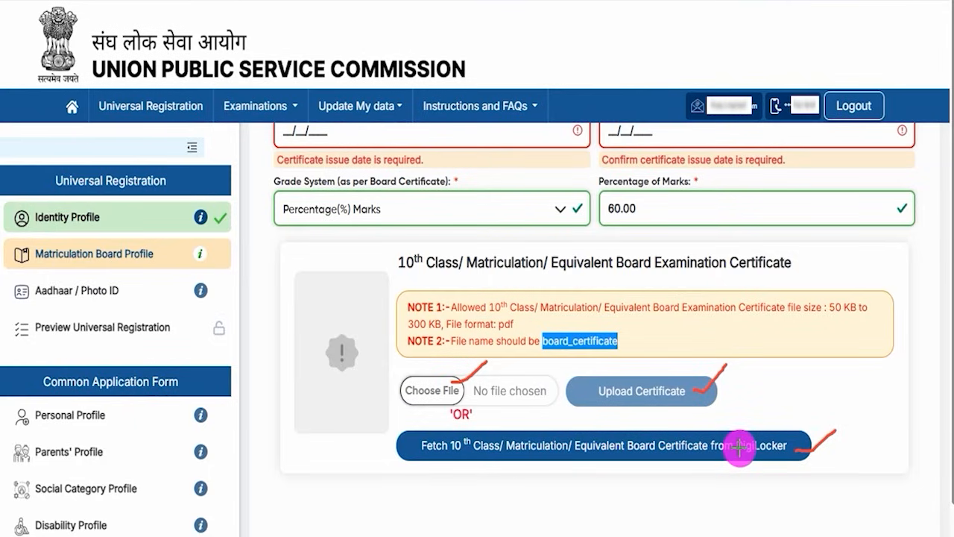
{"action": "scroll", "coordinate": [564, 411], "scroll_direction": "down", "scroll_amount": 2}
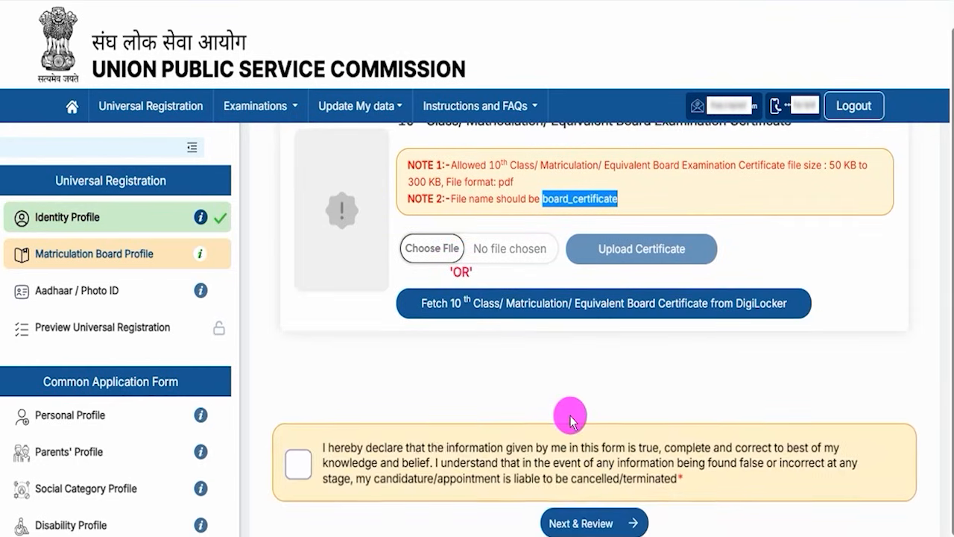
{"action": "left_click", "coordinate": [341, 445]}
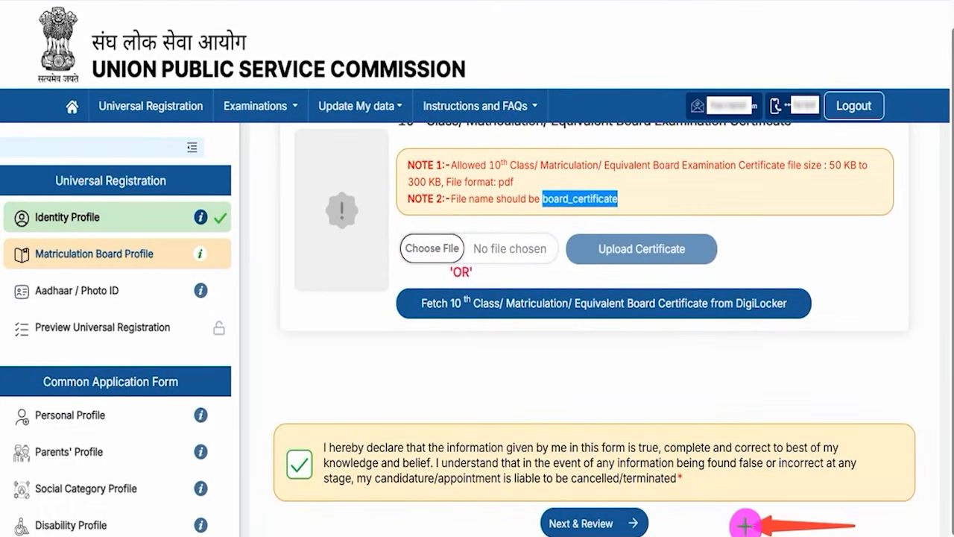
Step: Review the matriculation details summary and submit the Matriculation Board Profile
{"action": "left_click", "coordinate": [640, 523]}
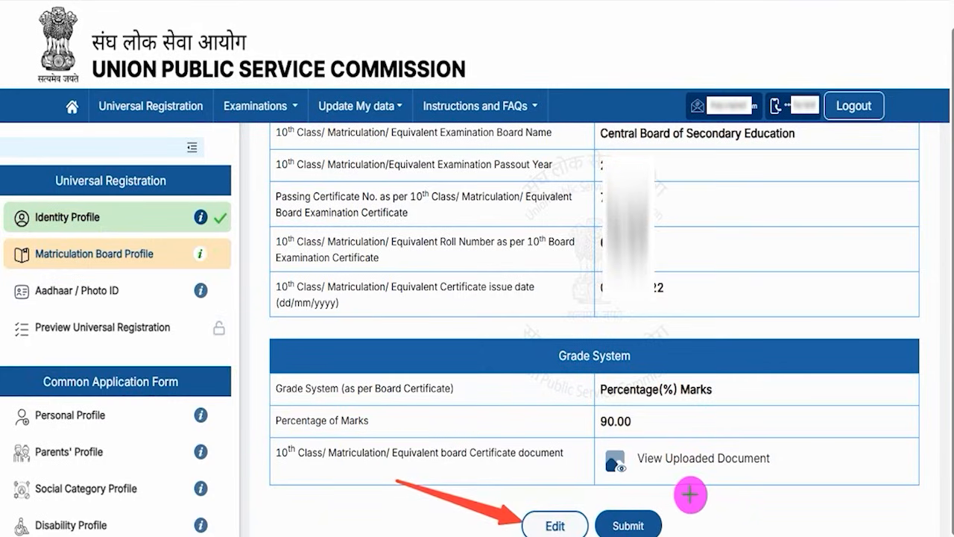
{"action": "left_click", "coordinate": [656, 516]}
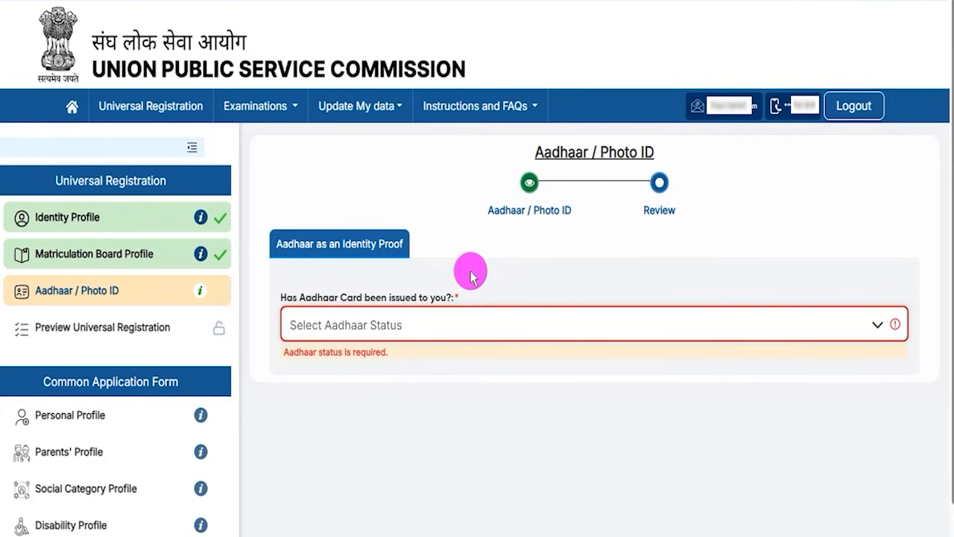
Step: Set Aadhaar Status to 'Yes, I have been issued Aadhaar card and consent to proceed' and tick consent
{"action": "left_click", "coordinate": [438, 323]}
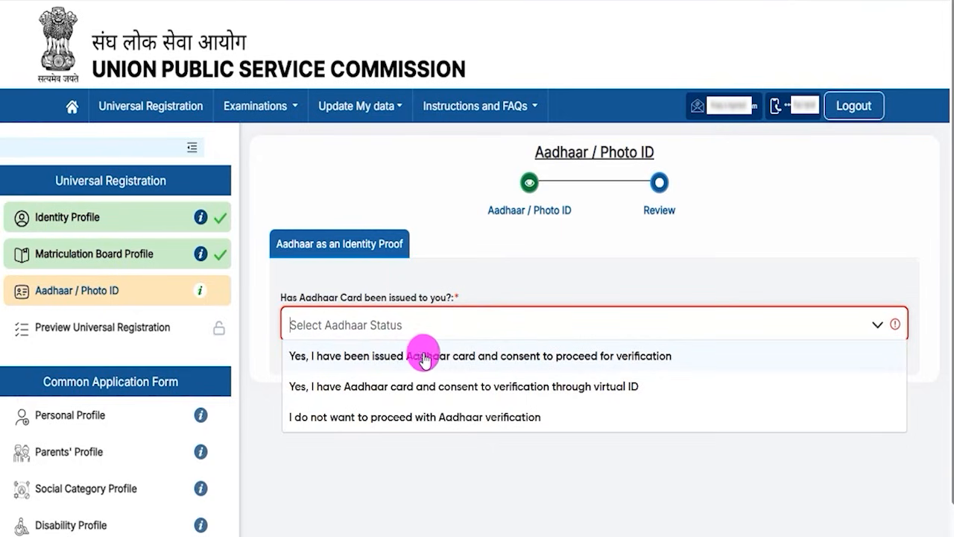
{"action": "left_click", "coordinate": [638, 358]}
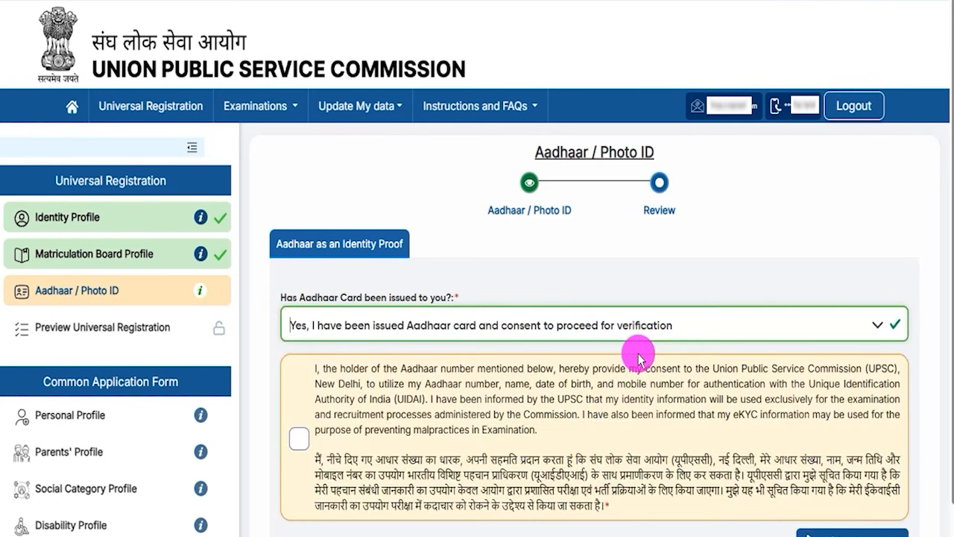
{"action": "left_click", "coordinate": [293, 439]}
{"action": "scroll", "coordinate": [566, 403], "scroll_direction": "down", "scroll_amount": 3}
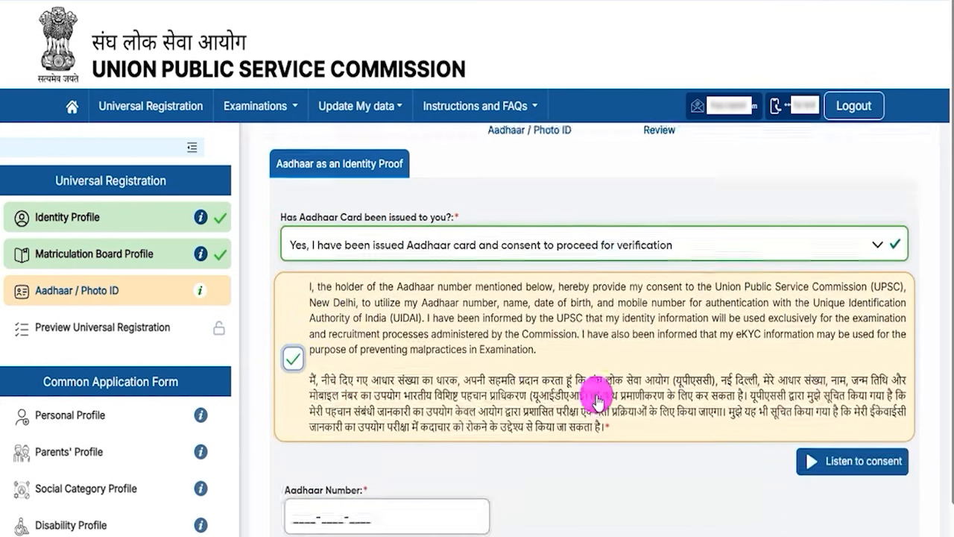
{"action": "left_click", "coordinate": [306, 379]}
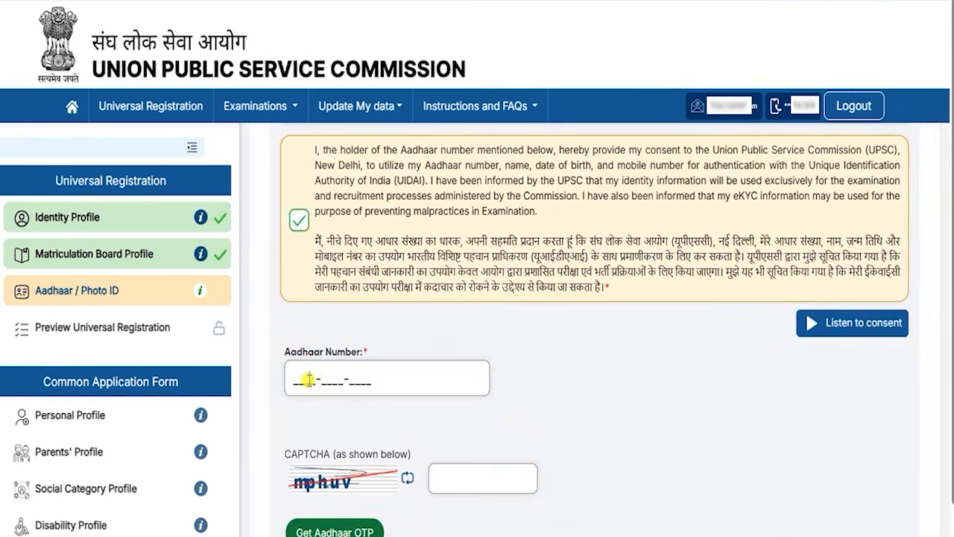
{"action": "scroll", "coordinate": [388, 417], "scroll_direction": "down", "scroll_amount": 1}
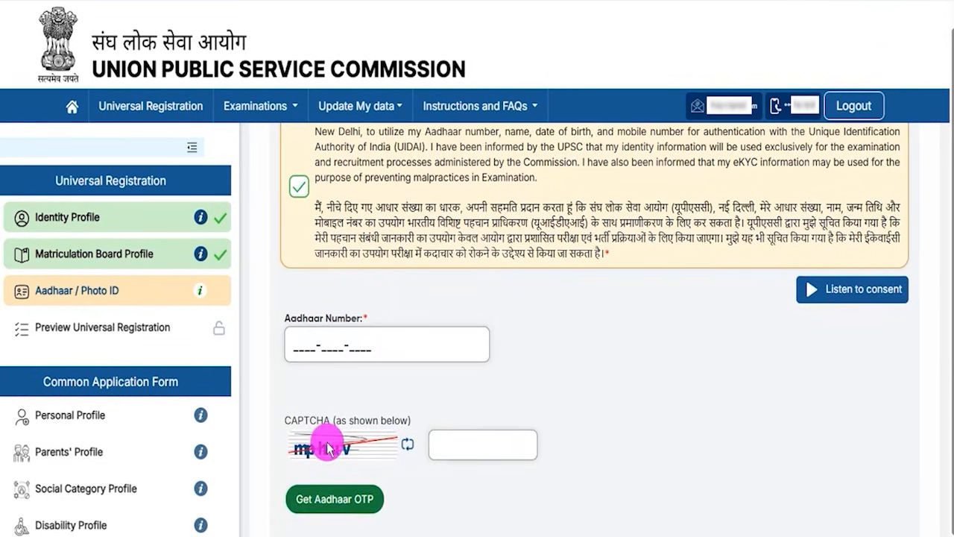
{"action": "left_click", "coordinate": [462, 459]}
{"action": "scroll", "coordinate": [528, 426], "scroll_direction": "down", "scroll_amount": 1}
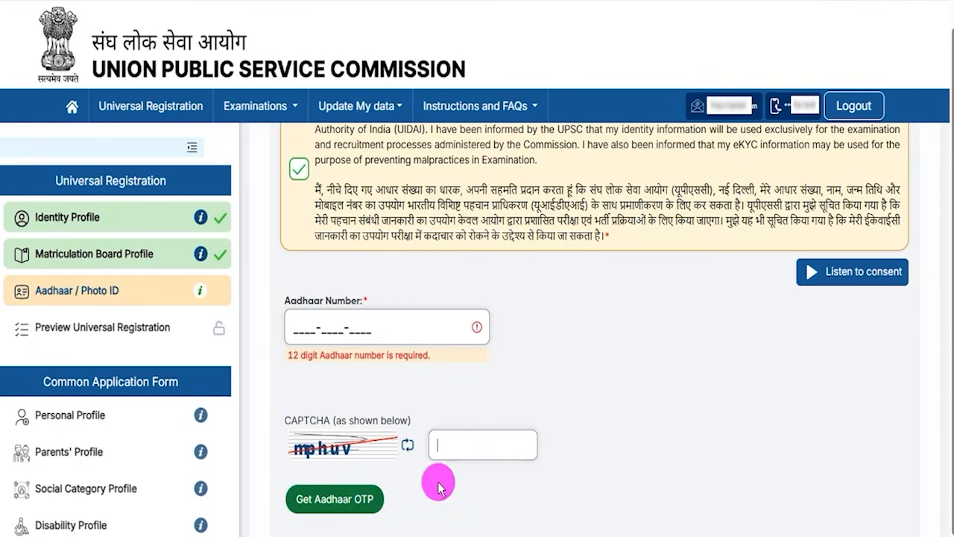
{"action": "scroll", "coordinate": [439, 489], "scroll_direction": "up", "scroll_amount": 4}
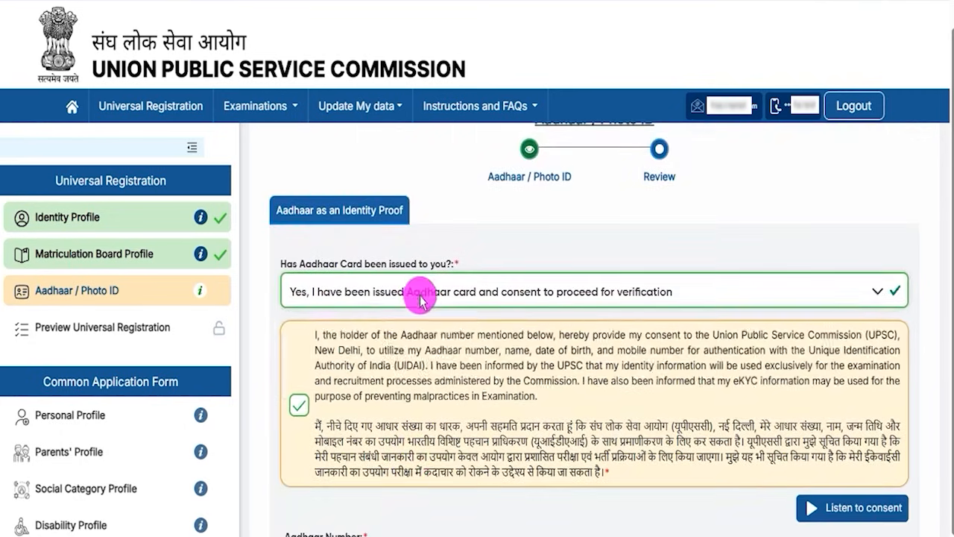
Step: Answer 'I do not want to proceed' to the Aadhaar question and acknowledge the skip notice
{"action": "left_click", "coordinate": [421, 300]}
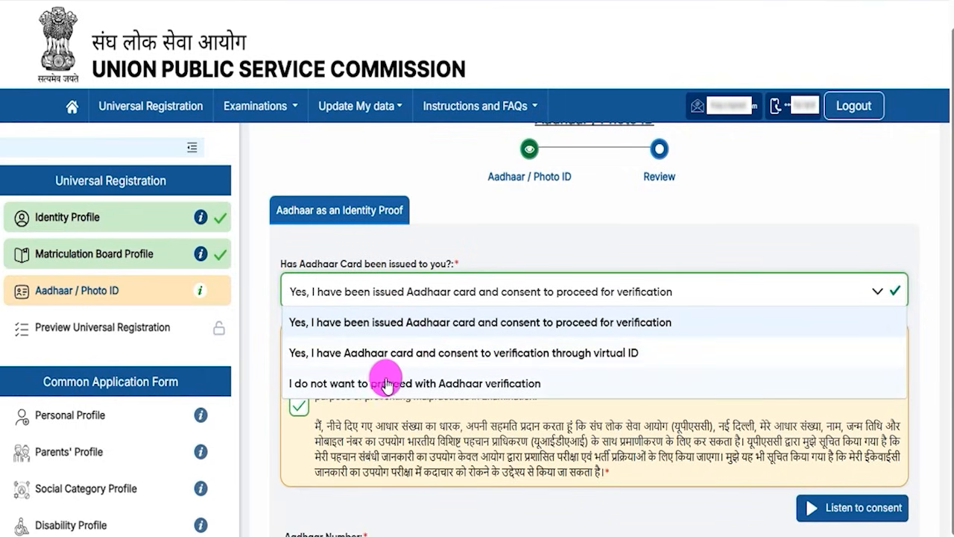
{"action": "left_click", "coordinate": [449, 385]}
{"action": "left_click", "coordinate": [447, 372]}
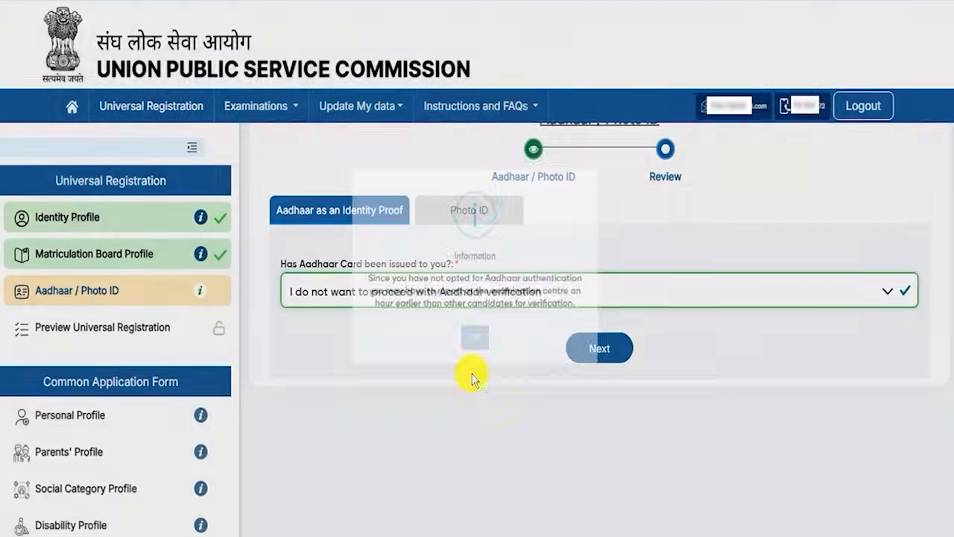
{"action": "left_click", "coordinate": [590, 347]}
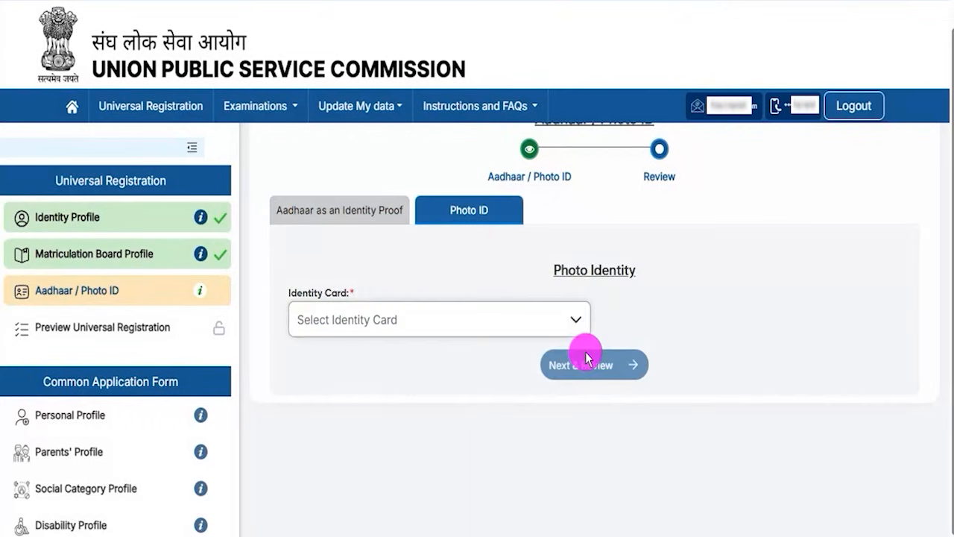
Step: Choose Valid PAN Card as the photo ID and review its upload notes (20 KB, jpg, id_card)
{"action": "left_click", "coordinate": [371, 322]}
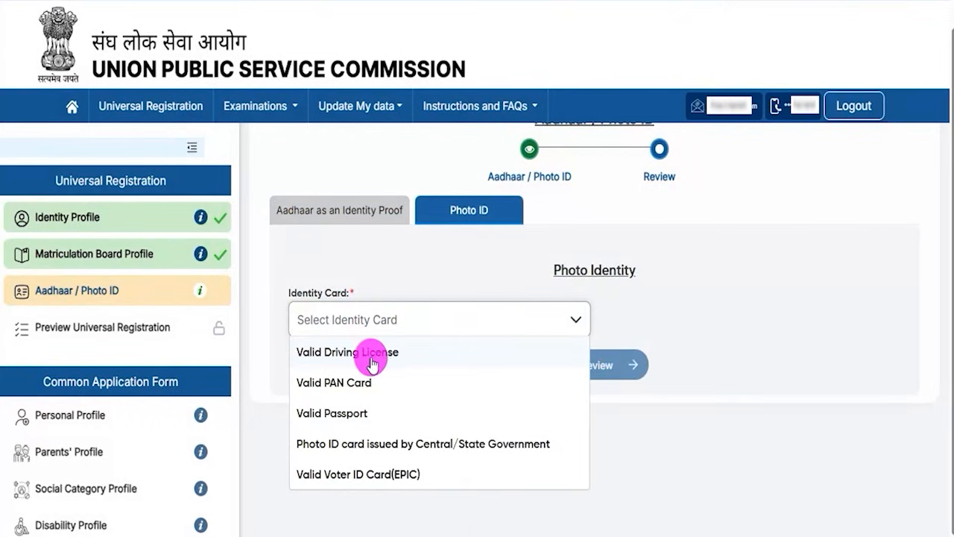
{"action": "left_click", "coordinate": [351, 383]}
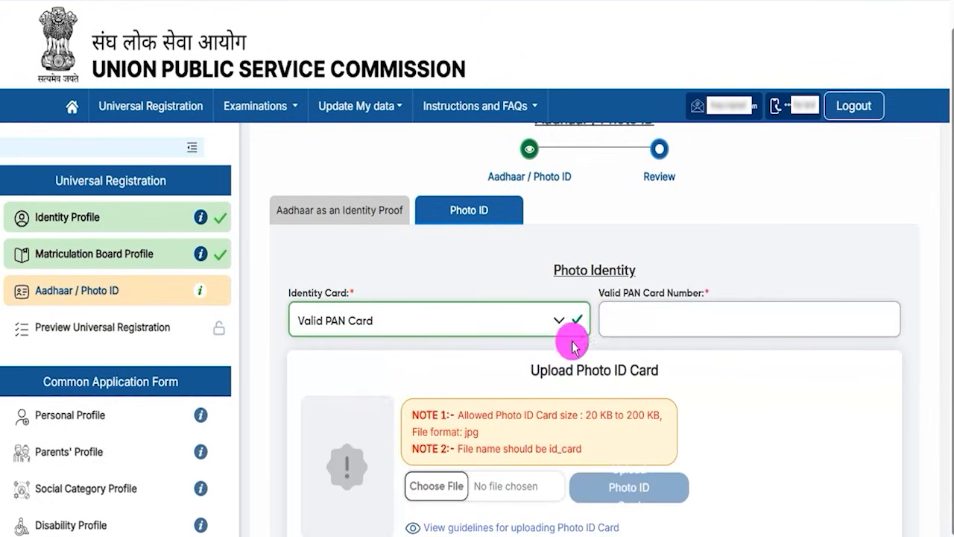
{"action": "scroll", "coordinate": [764, 422], "scroll_direction": "down", "scroll_amount": 2}
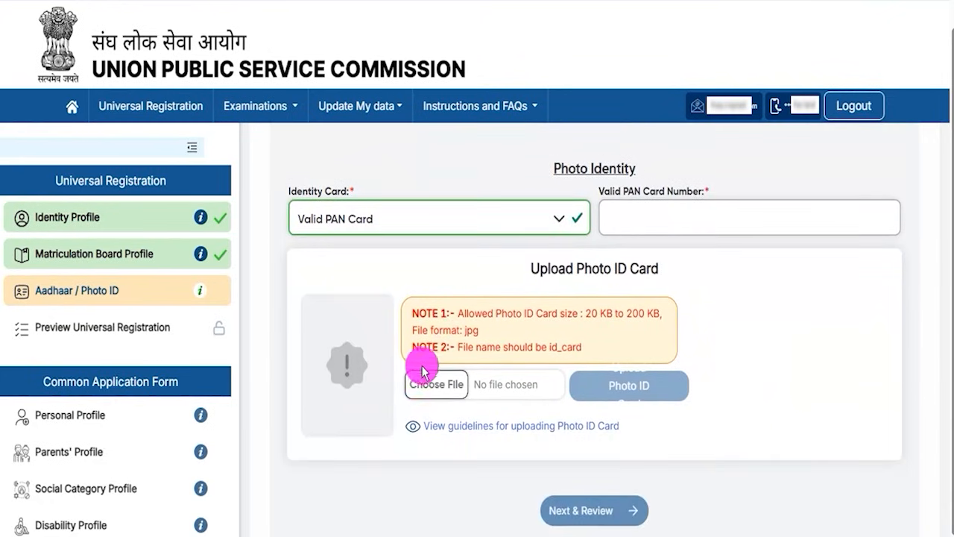
{"action": "left_click_drag", "start_coordinate": [473, 314], "coordinate": [623, 331]}
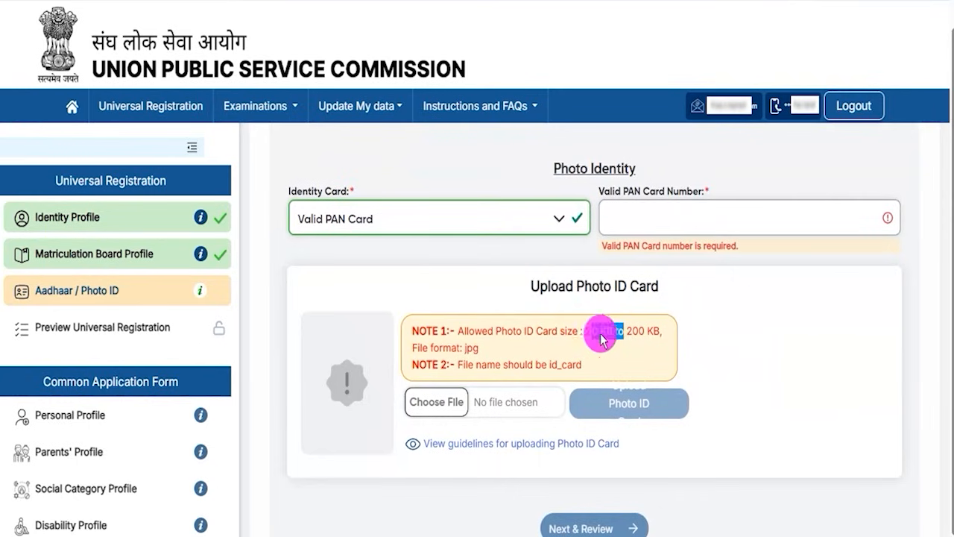
{"action": "left_click_drag", "start_coordinate": [444, 347], "coordinate": [461, 348]}
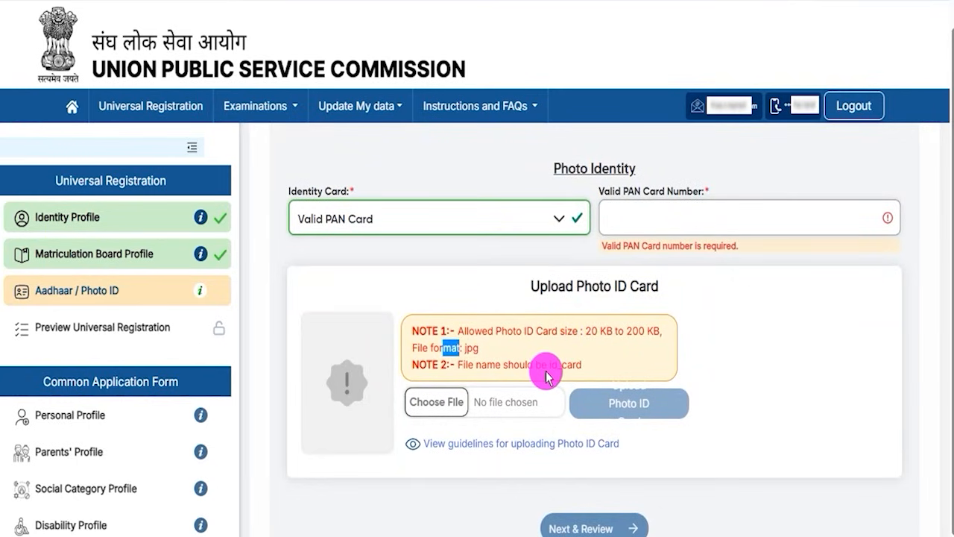
{"action": "left_click_drag", "start_coordinate": [549, 367], "coordinate": [571, 365]}
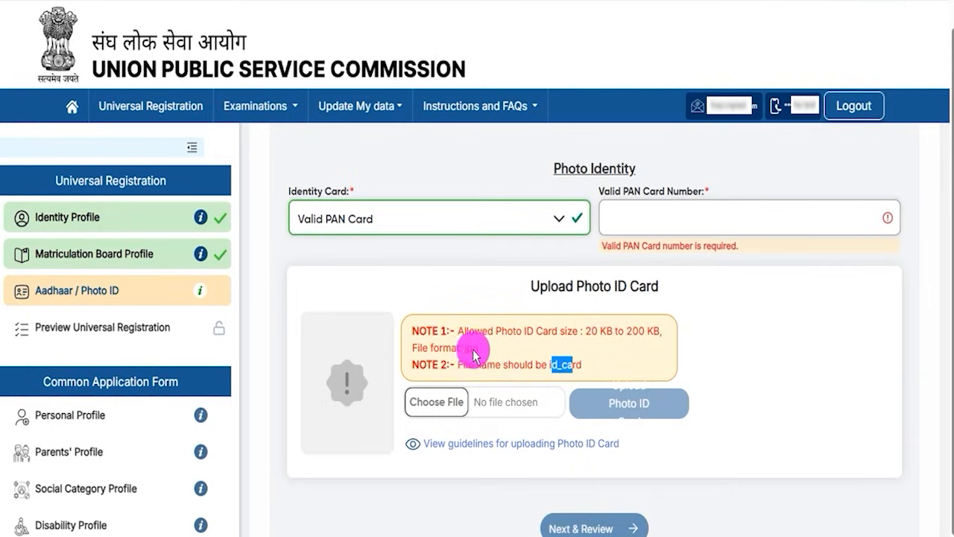
{"action": "left_click_drag", "start_coordinate": [464, 347], "coordinate": [483, 353]}
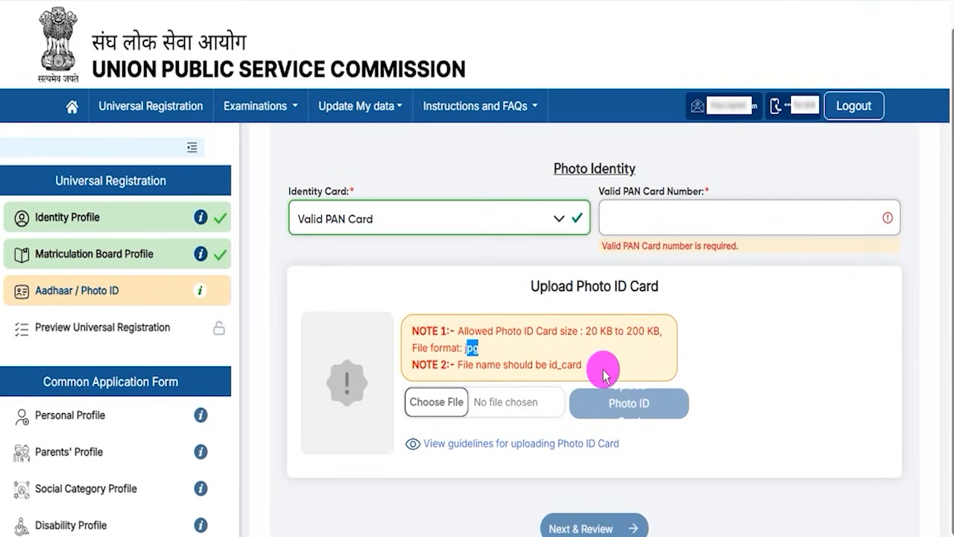
Step: Switch between the Photo ID and Aadhaar sections, ending on the Aadhaar identity proof section
{"action": "scroll", "coordinate": [576, 402], "scroll_direction": "up", "scroll_amount": 1}
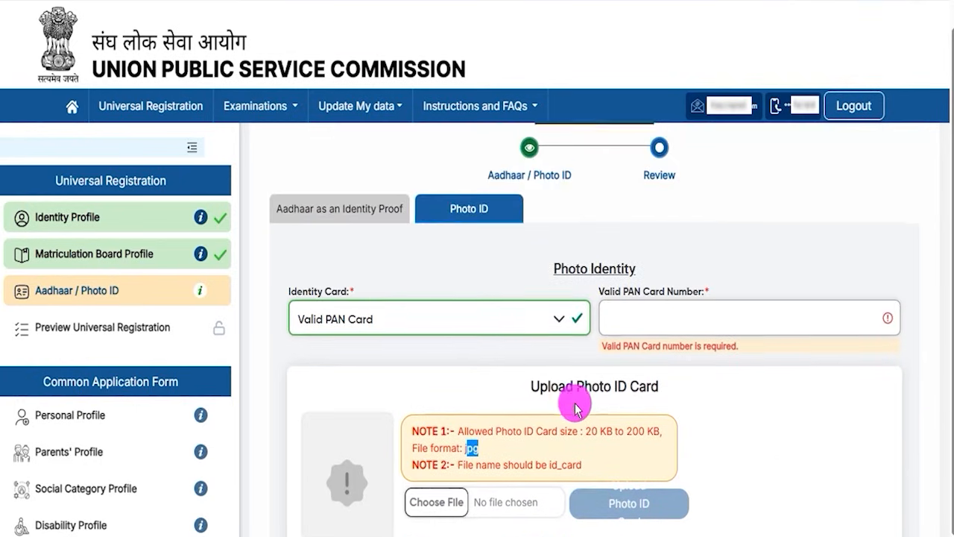
{"action": "left_click", "coordinate": [379, 219]}
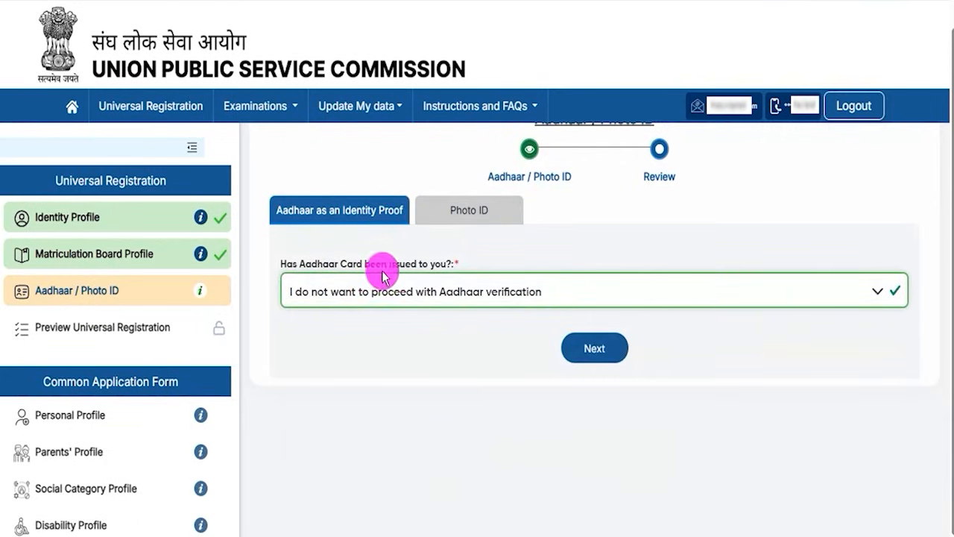
{"action": "scroll", "coordinate": [428, 320], "scroll_direction": "up", "scroll_amount": 1}
{"action": "left_click", "coordinate": [456, 251]}
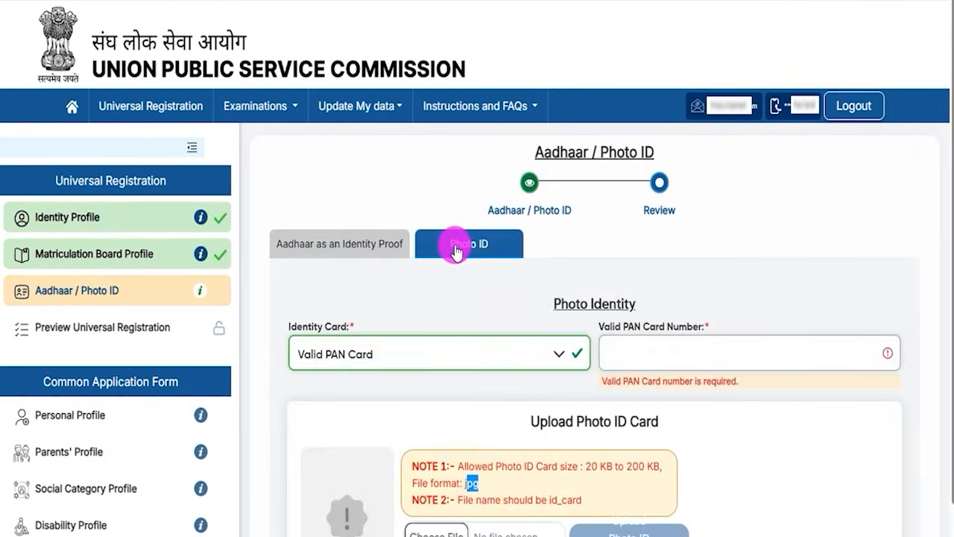
{"action": "scroll", "coordinate": [648, 413], "scroll_direction": "down", "scroll_amount": 3}
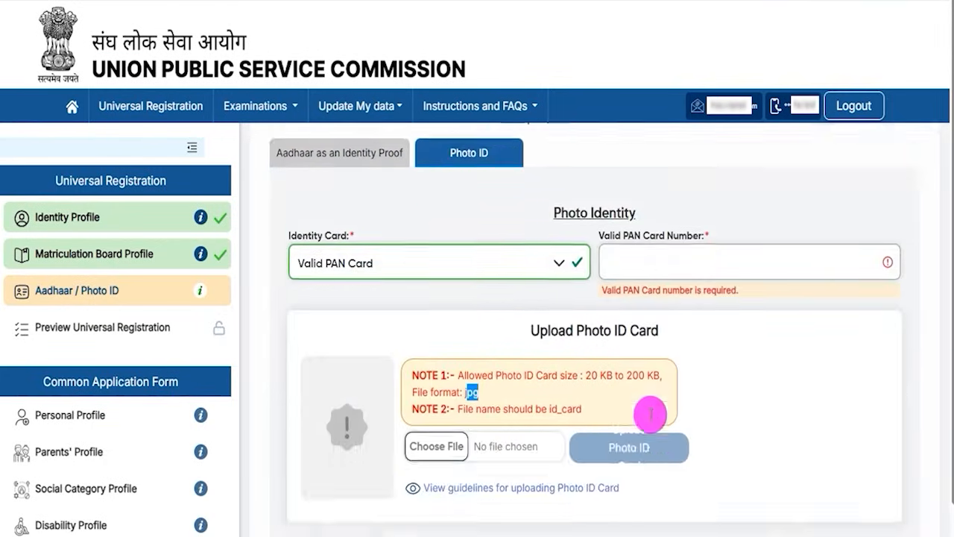
{"action": "scroll", "coordinate": [651, 418], "scroll_direction": "up", "scroll_amount": 1}
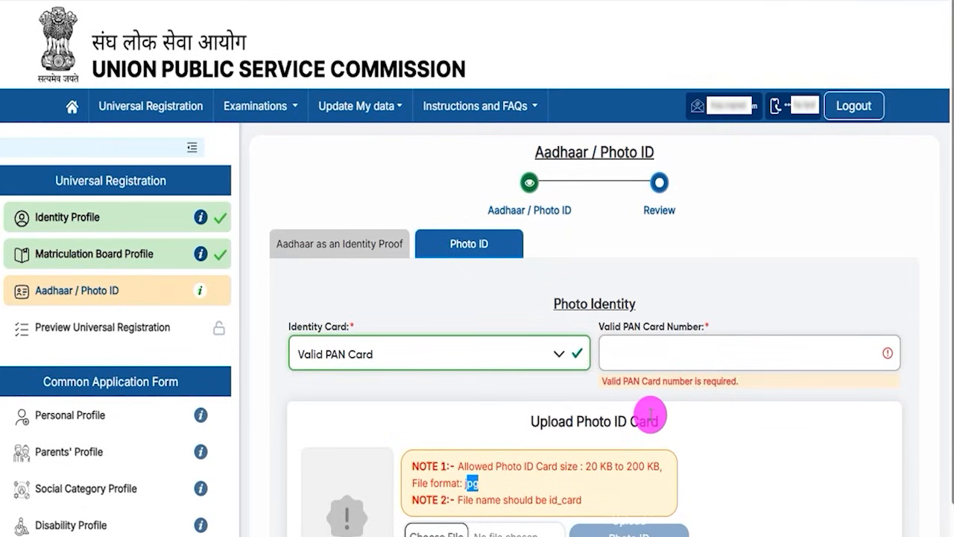
{"action": "left_click_drag", "start_coordinate": [541, 421], "coordinate": [645, 422]}
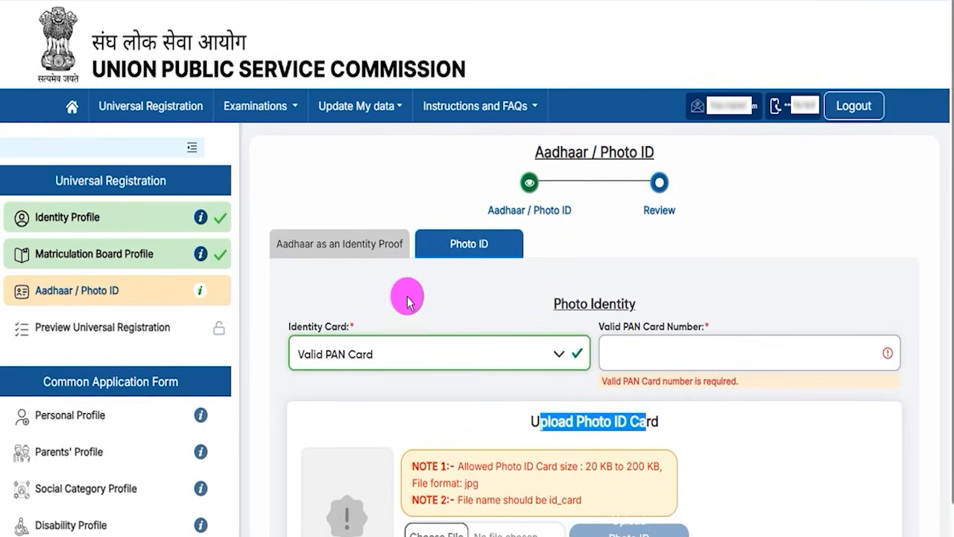
{"action": "left_click", "coordinate": [367, 252]}
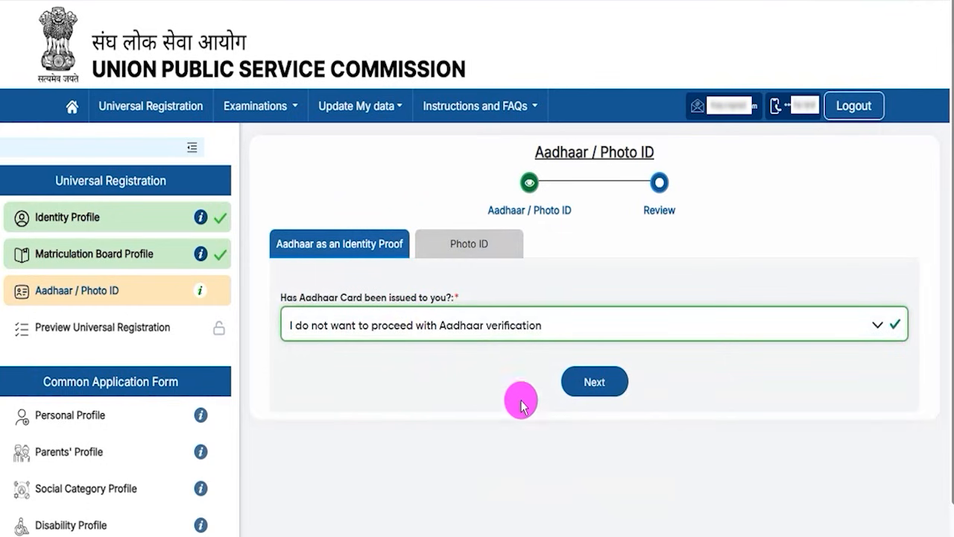
Step: Re-select the Aadhaar-issued-with-consent answer and request an Aadhaar OTP, which returns an invalid-number error
{"action": "left_click", "coordinate": [433, 326]}
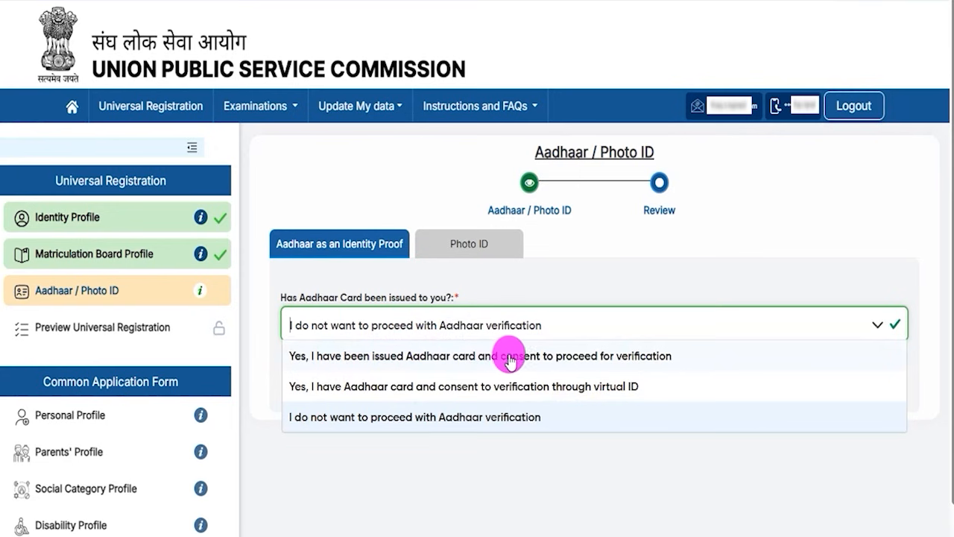
{"action": "left_click", "coordinate": [604, 360]}
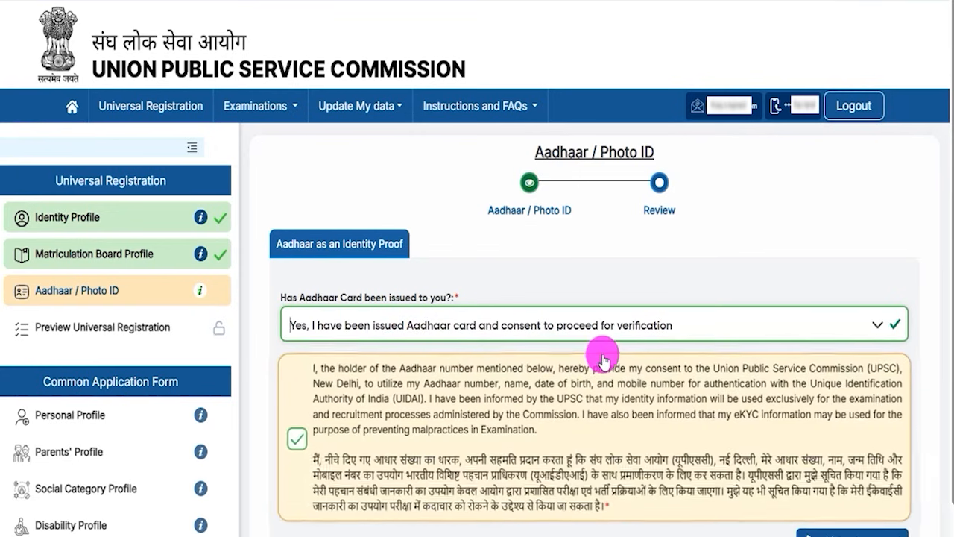
{"action": "scroll", "coordinate": [443, 390], "scroll_direction": "down", "scroll_amount": 2}
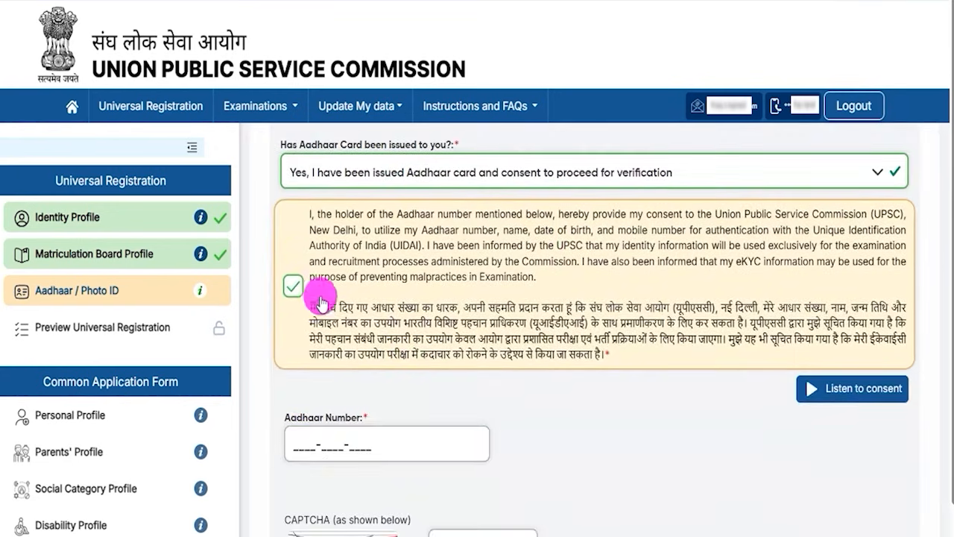
{"action": "scroll", "coordinate": [403, 369], "scroll_direction": "down", "scroll_amount": 1}
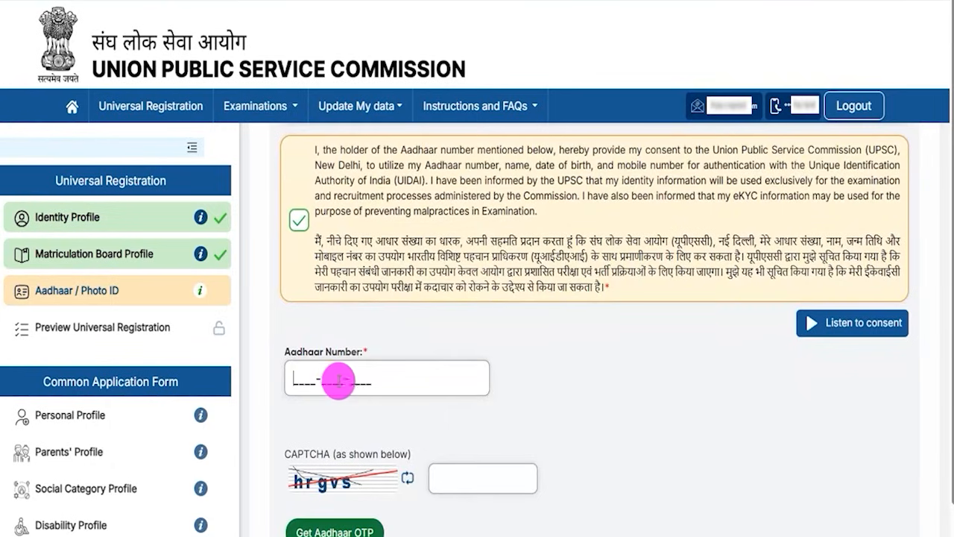
{"action": "scroll", "coordinate": [431, 386], "scroll_direction": "down", "scroll_amount": 1}
{"action": "left_click", "coordinate": [398, 458]}
{"action": "left_click", "coordinate": [460, 459]}
{"action": "scroll", "coordinate": [460, 462], "scroll_direction": "down", "scroll_amount": 1}
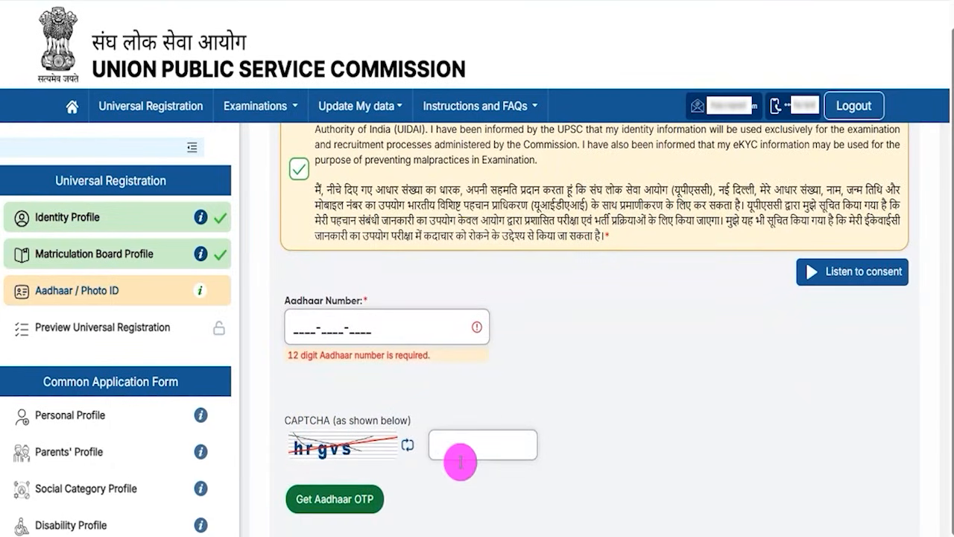
{"action": "left_click", "coordinate": [376, 499]}
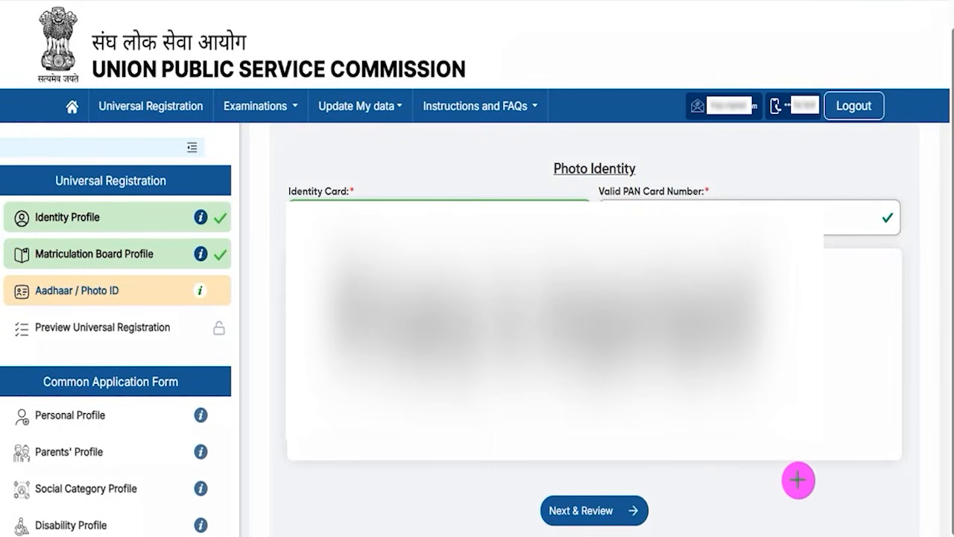
Step: Review and submit the PAN-card photo ID details, then Lock & Submit to generate the URN
{"action": "mouse_move", "coordinate": [863, 393]}
{"action": "left_mouse_down"}
{"action": "mouse_move", "coordinate": [688, 464]}
{"action": "mouse_move", "coordinate": [651, 495]}
{"action": "left_mouse_up"}
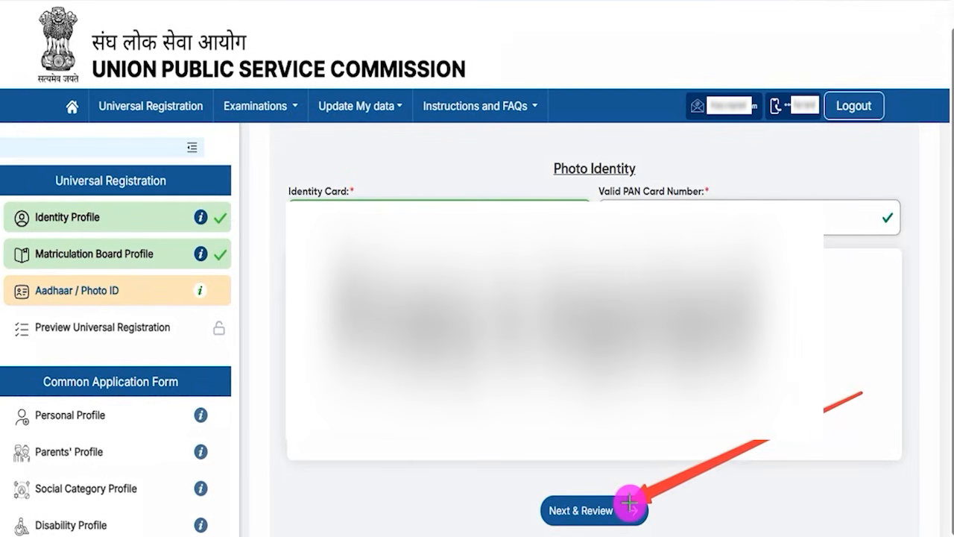
{"action": "left_click", "coordinate": [633, 509]}
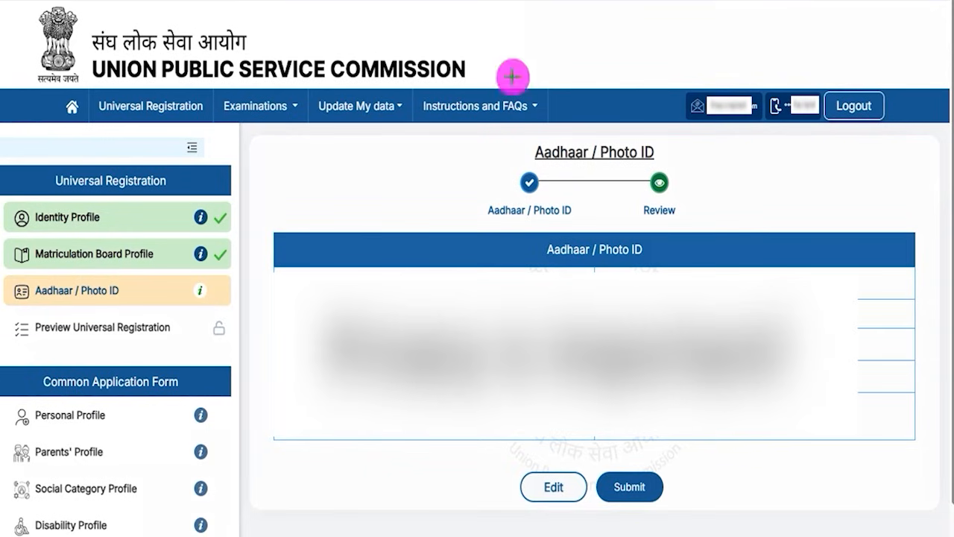
{"action": "left_click_drag", "start_coordinate": [397, 444], "coordinate": [516, 482]}
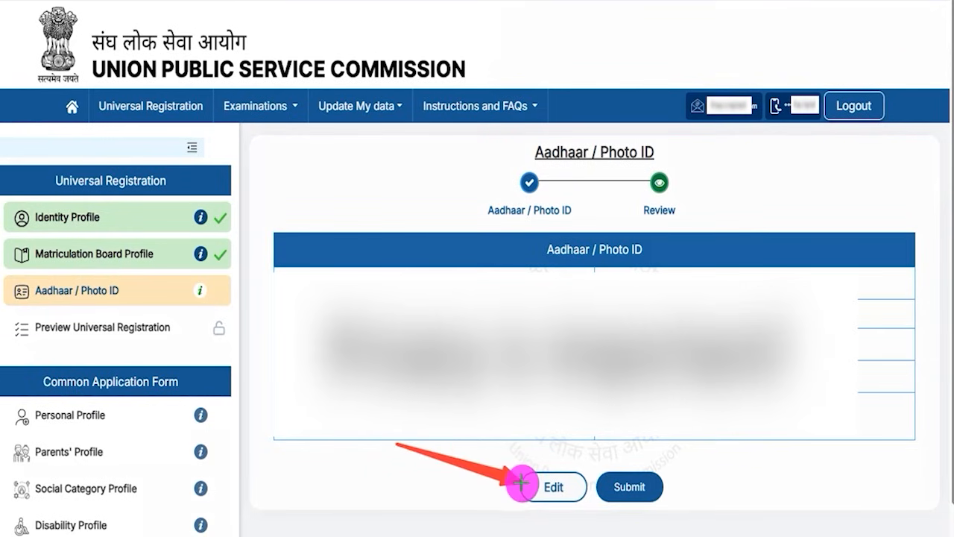
{"action": "left_click_drag", "start_coordinate": [787, 442], "coordinate": [677, 472]}
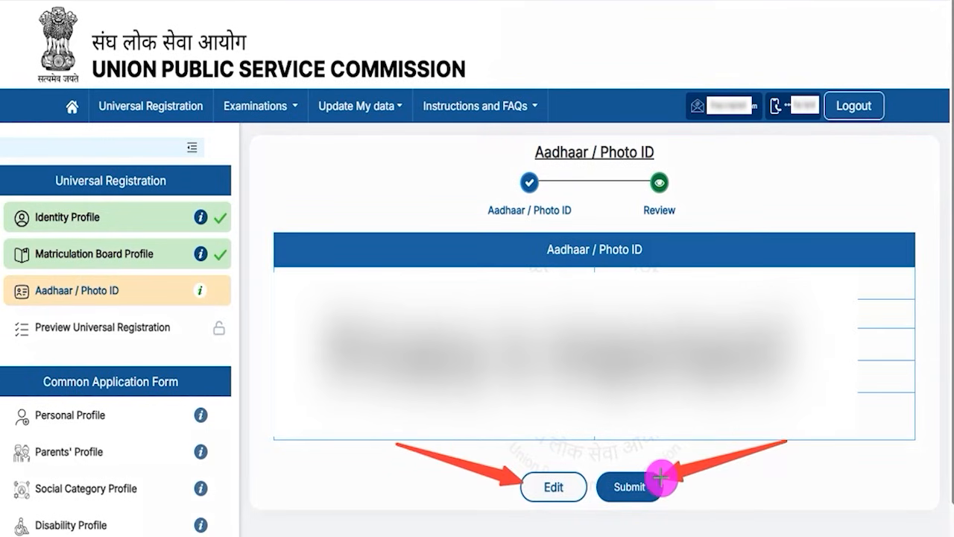
{"action": "left_click", "coordinate": [656, 484]}
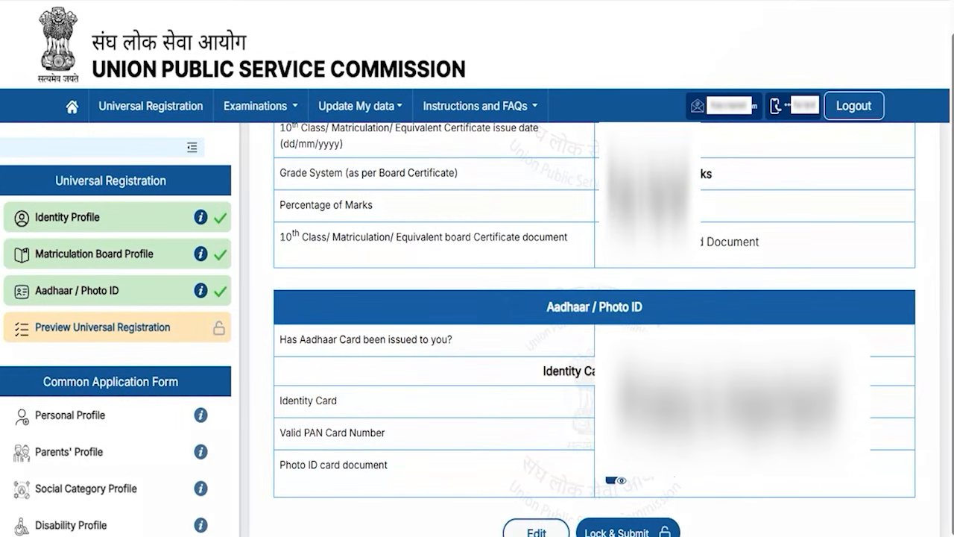
{"action": "left_click", "coordinate": [673, 528]}
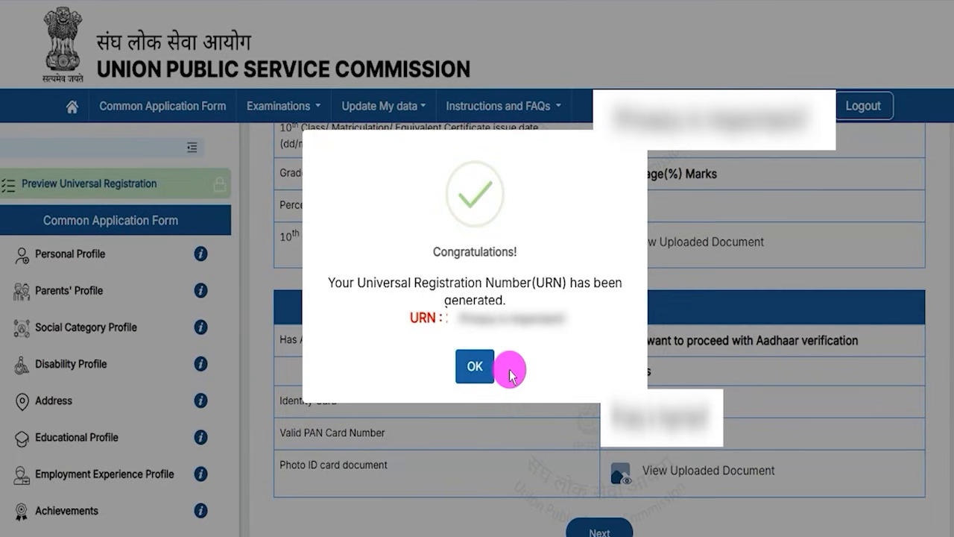
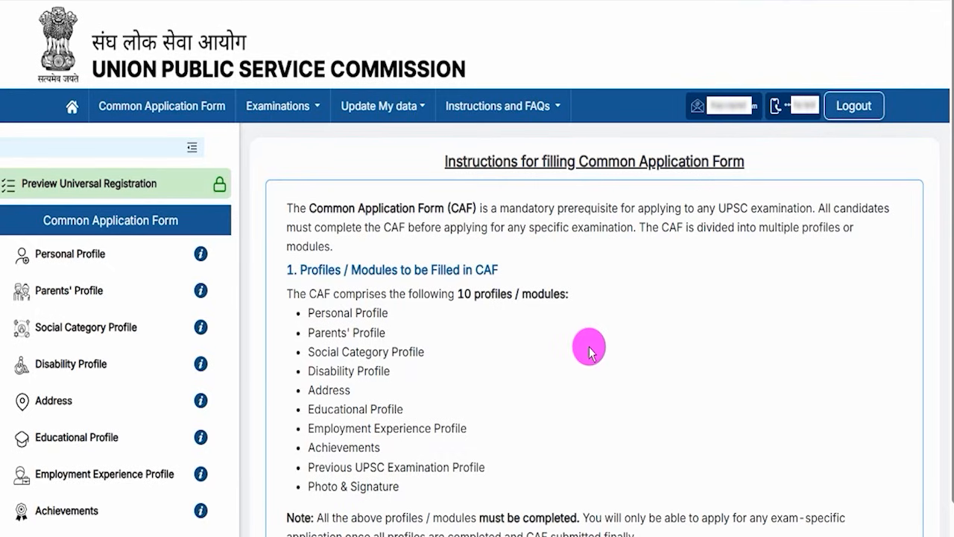
Step: Read through the Common Application Form instructions, then go on to the application form
{"action": "left_click_drag", "start_coordinate": [589, 161], "coordinate": [706, 160]}
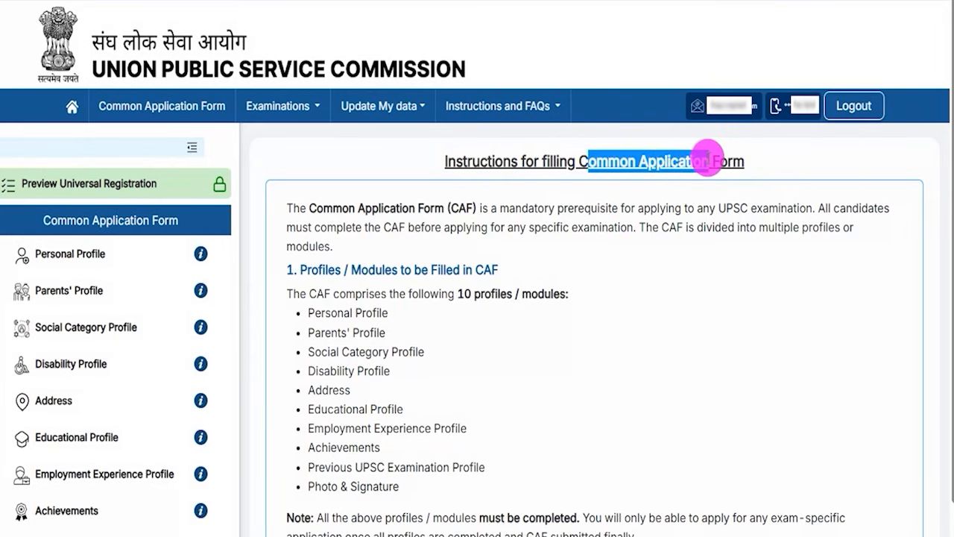
{"action": "left_click_drag", "start_coordinate": [463, 161], "coordinate": [665, 159]}
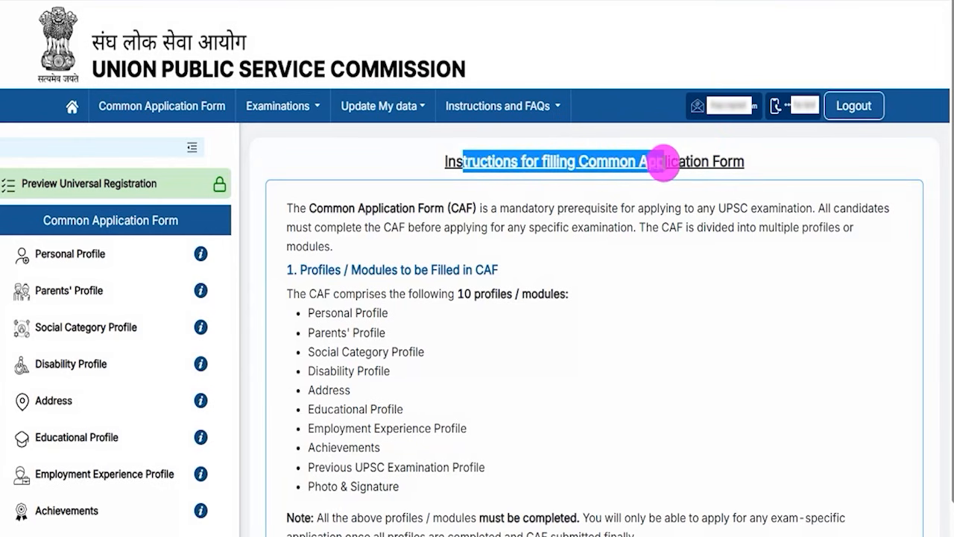
{"action": "scroll", "coordinate": [453, 292], "scroll_direction": "down", "scroll_amount": 9}
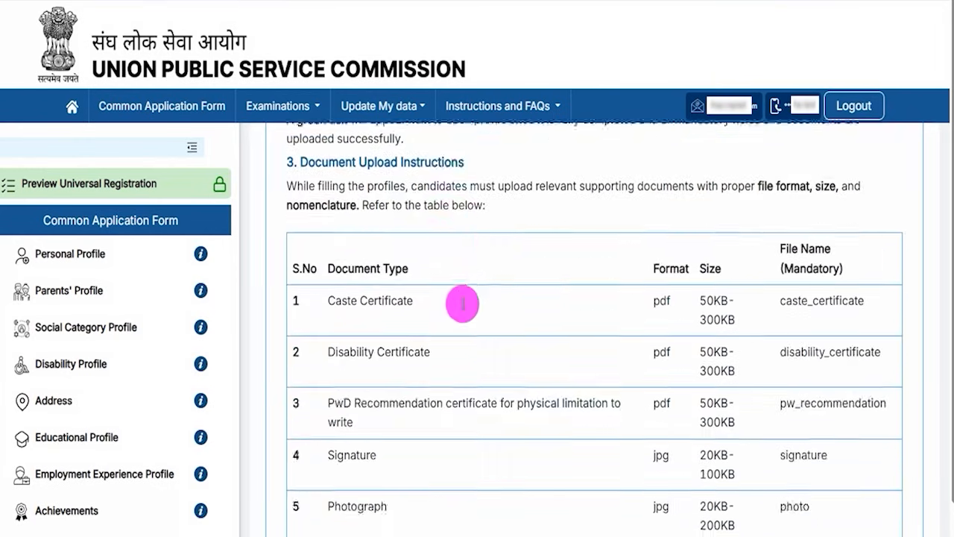
{"action": "scroll", "coordinate": [462, 305], "scroll_direction": "down", "scroll_amount": 3}
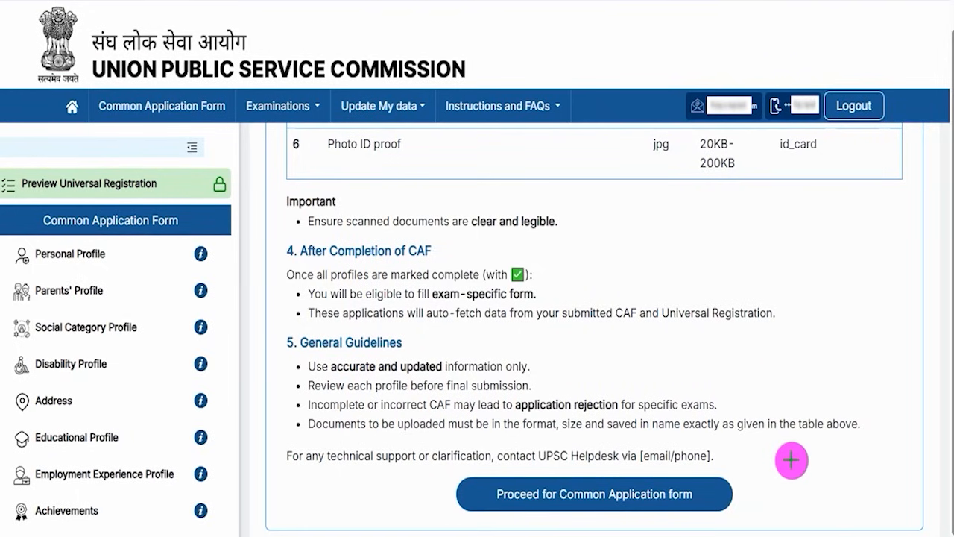
{"action": "mouse_move", "coordinate": [902, 378]}
{"action": "left_mouse_down"}
{"action": "mouse_move", "coordinate": [733, 470]}
{"action": "mouse_move", "coordinate": [713, 492]}
{"action": "left_mouse_up"}
{"action": "left_click", "coordinate": [713, 492]}
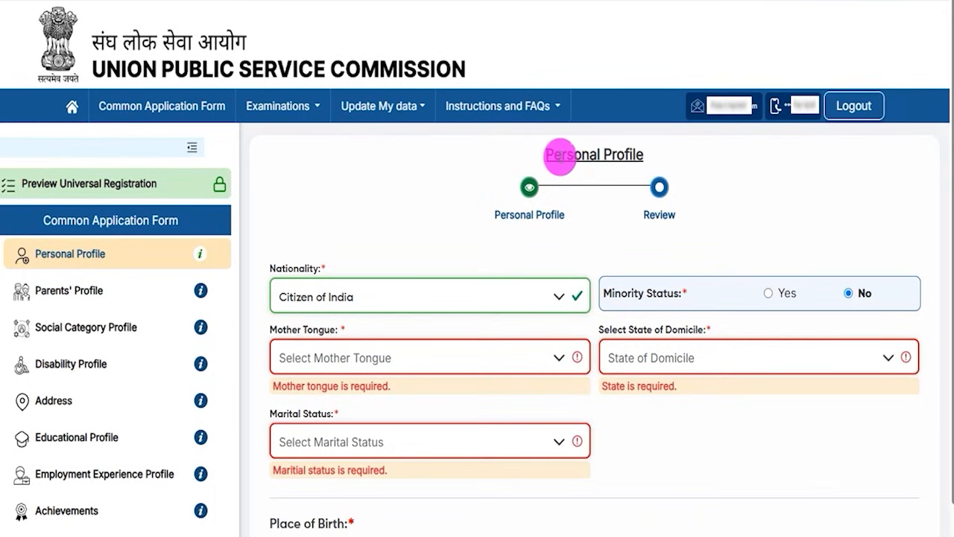
Step: Keep nationality as Citizen of India and set Minority Status to Yes, then back to No
{"action": "mouse_move", "coordinate": [566, 155]}
{"action": "left_mouse_down"}
{"action": "mouse_move", "coordinate": [613, 160]}
{"action": "mouse_move", "coordinate": [580, 166]}
{"action": "left_mouse_up"}
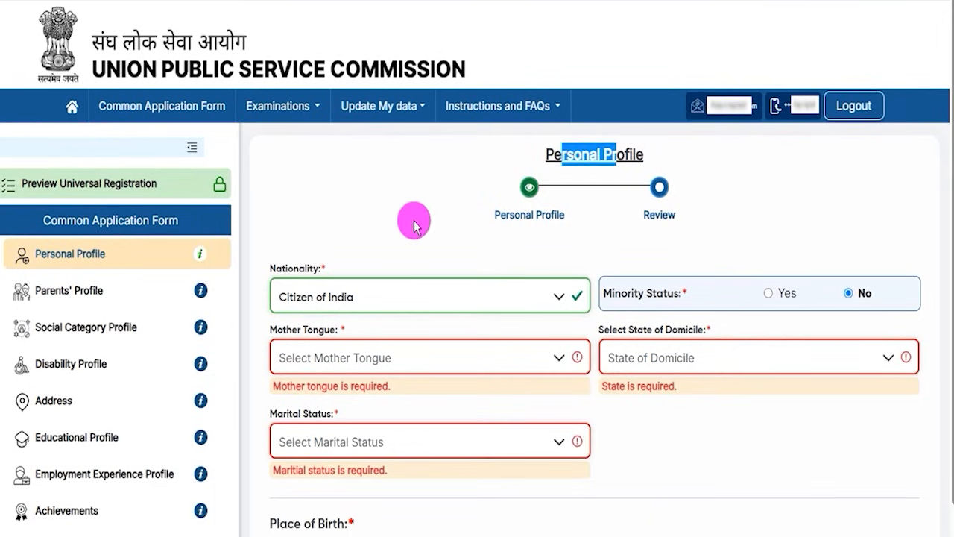
{"action": "left_click", "coordinate": [365, 302]}
{"action": "left_click", "coordinate": [344, 327]}
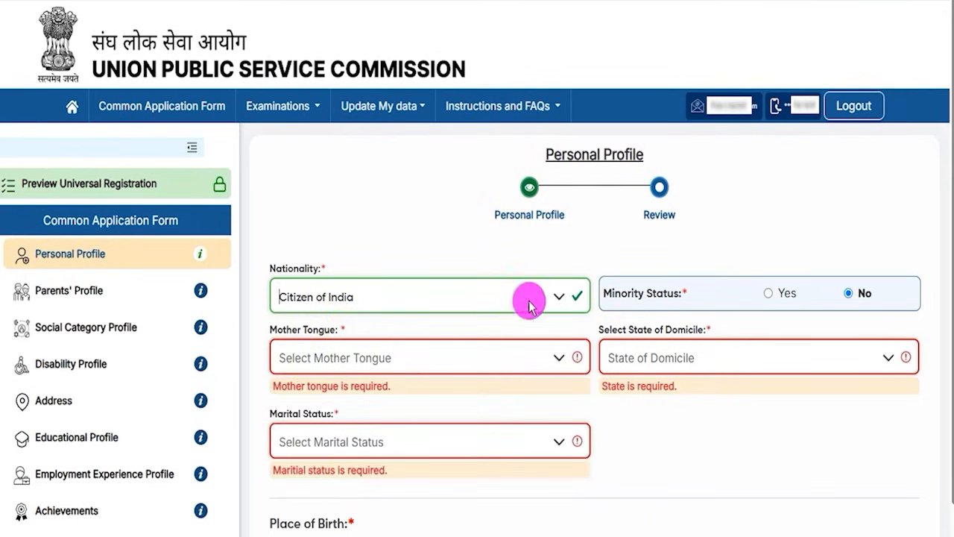
{"action": "left_click_drag", "start_coordinate": [613, 292], "coordinate": [656, 291]}
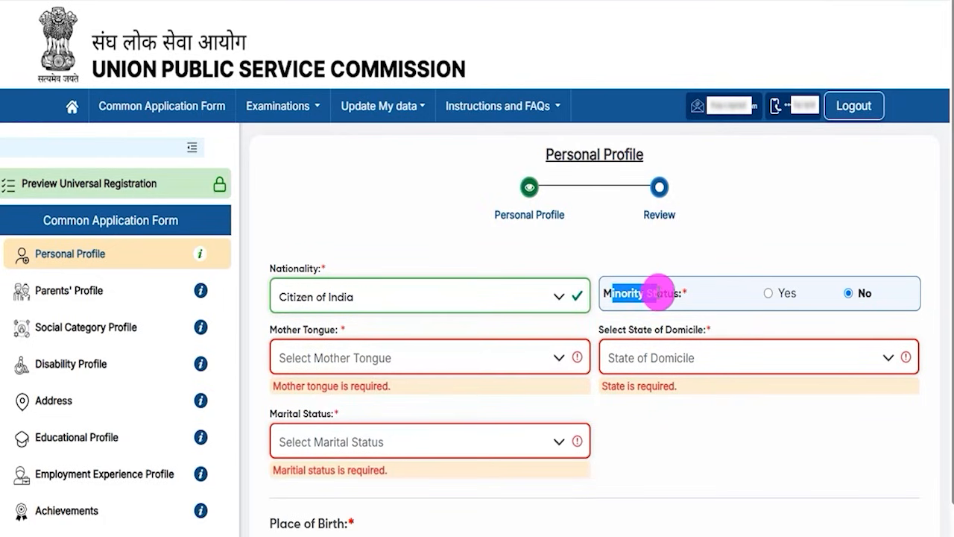
{"action": "left_click", "coordinate": [769, 297]}
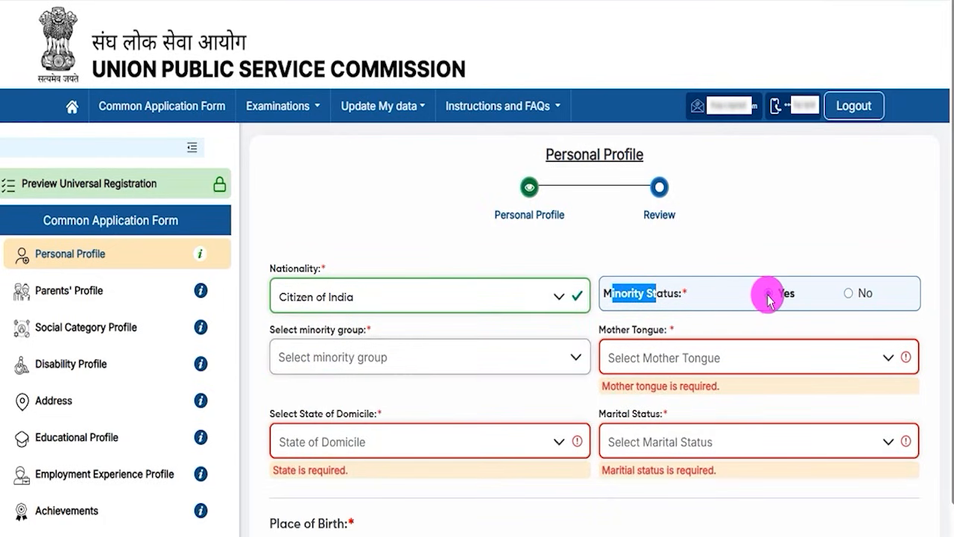
{"action": "left_click", "coordinate": [380, 365]}
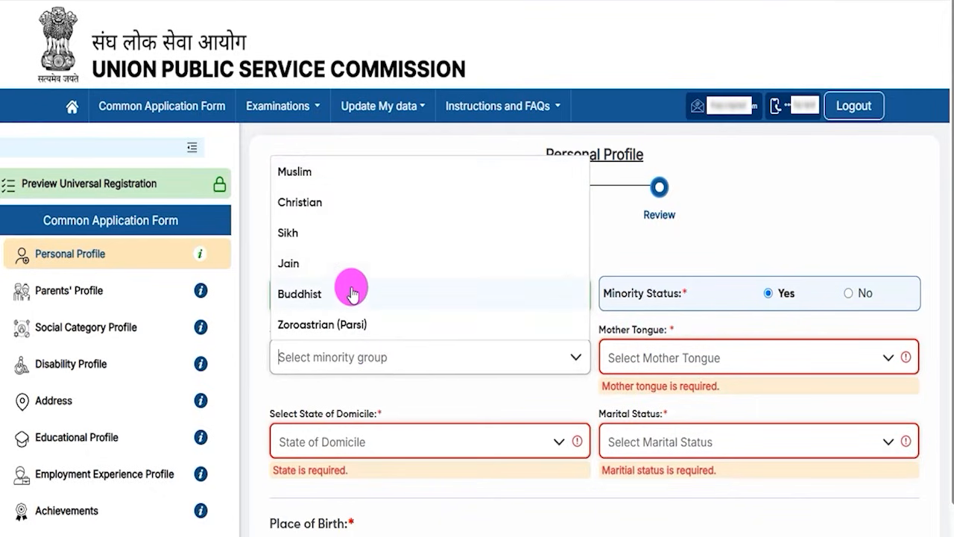
{"action": "left_click", "coordinate": [850, 294]}
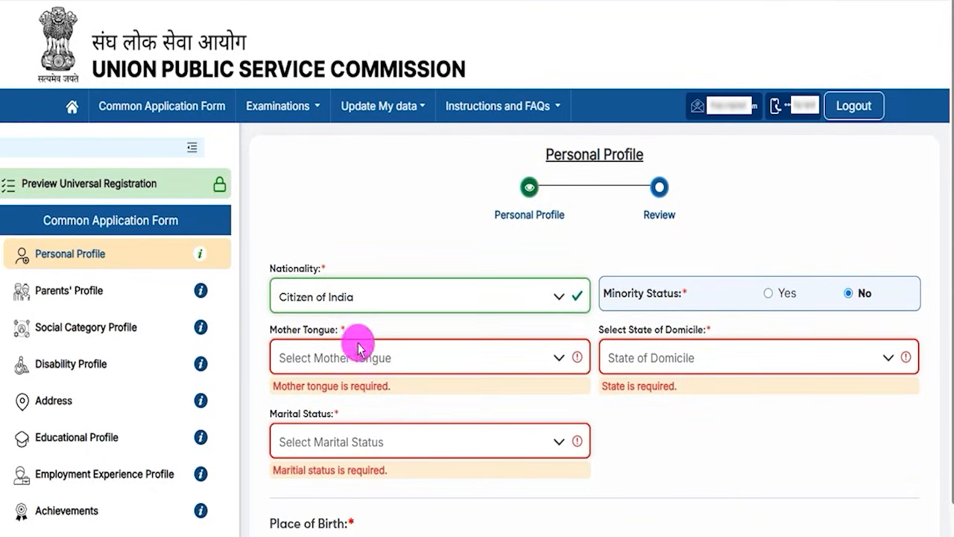
Step: Choose Hindi as mother tongue, Uttar Pradesh as domicile and Unmarried as marital status
{"action": "left_click", "coordinate": [316, 358]}
{"action": "left_click", "coordinate": [306, 330]}
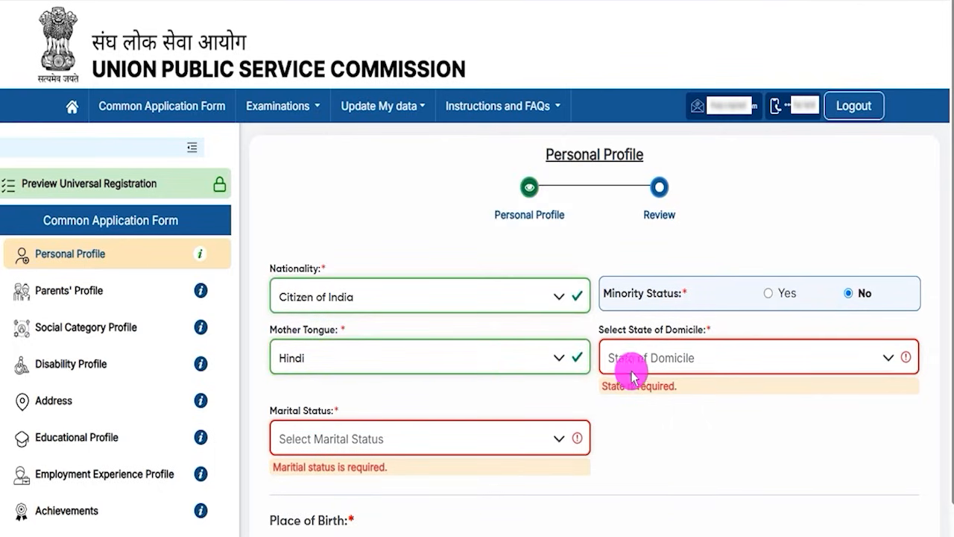
{"action": "left_click", "coordinate": [692, 361]}
{"action": "scroll", "coordinate": [690, 291], "scroll_direction": "down", "scroll_amount": 10}
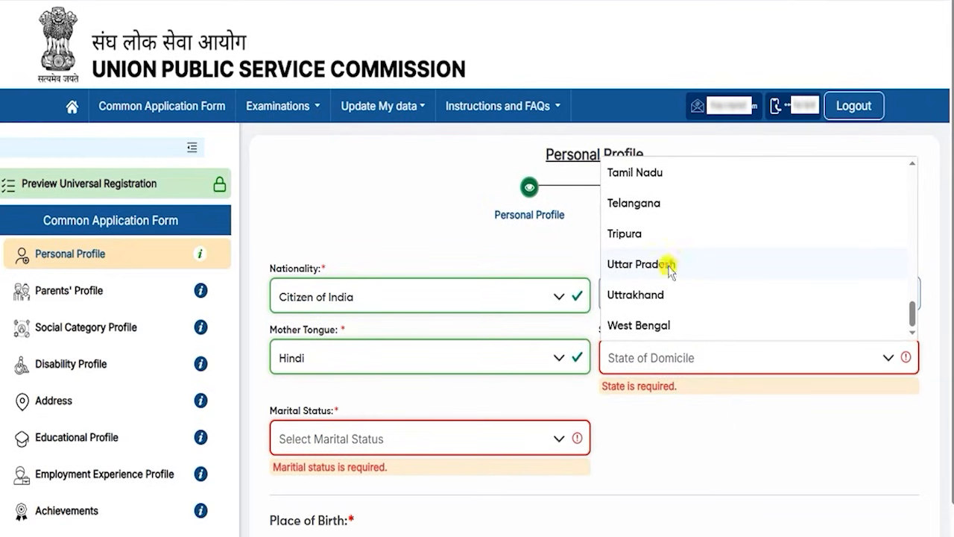
{"action": "left_click", "coordinate": [670, 266]}
{"action": "left_click", "coordinate": [347, 422]}
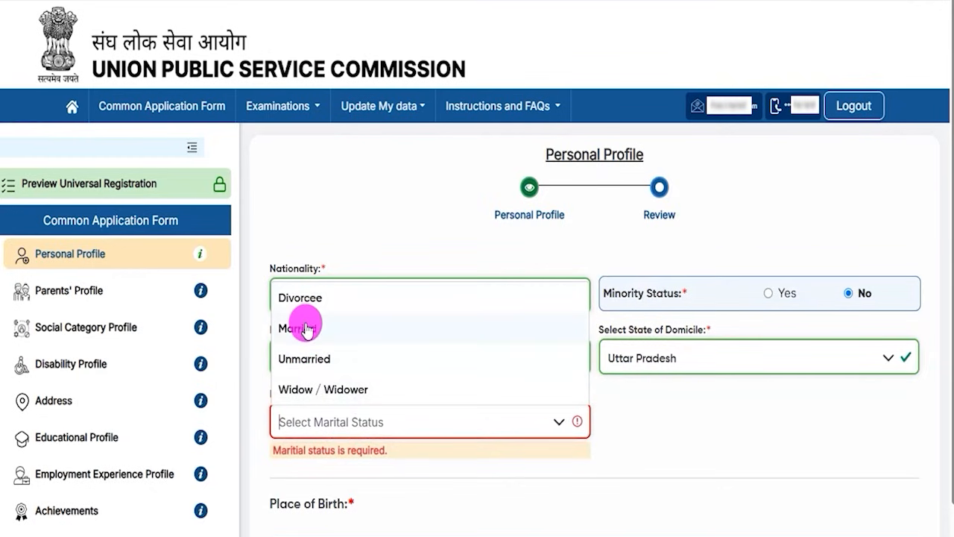
{"action": "left_click", "coordinate": [304, 358]}
{"action": "scroll", "coordinate": [642, 425], "scroll_direction": "down", "scroll_amount": 4}
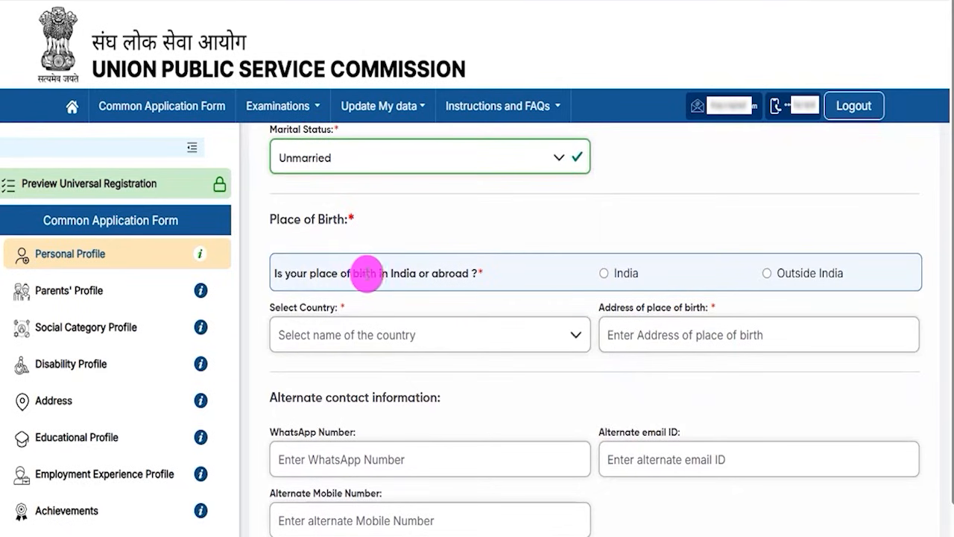
Step: Set the place of birth to India, state Uttar Pradesh, district Ayodhya
{"action": "left_click", "coordinate": [604, 275]}
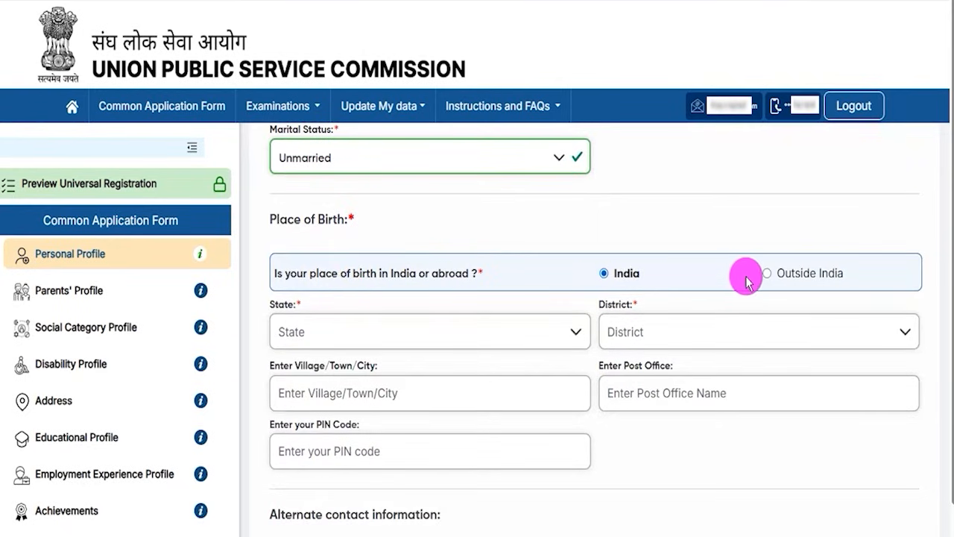
{"action": "left_click", "coordinate": [333, 333]}
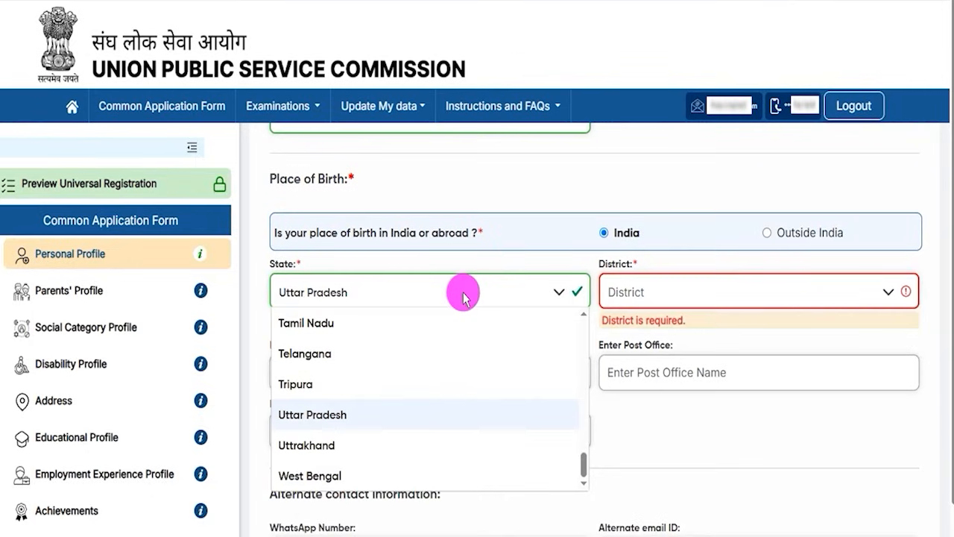
{"action": "left_click", "coordinate": [860, 291]}
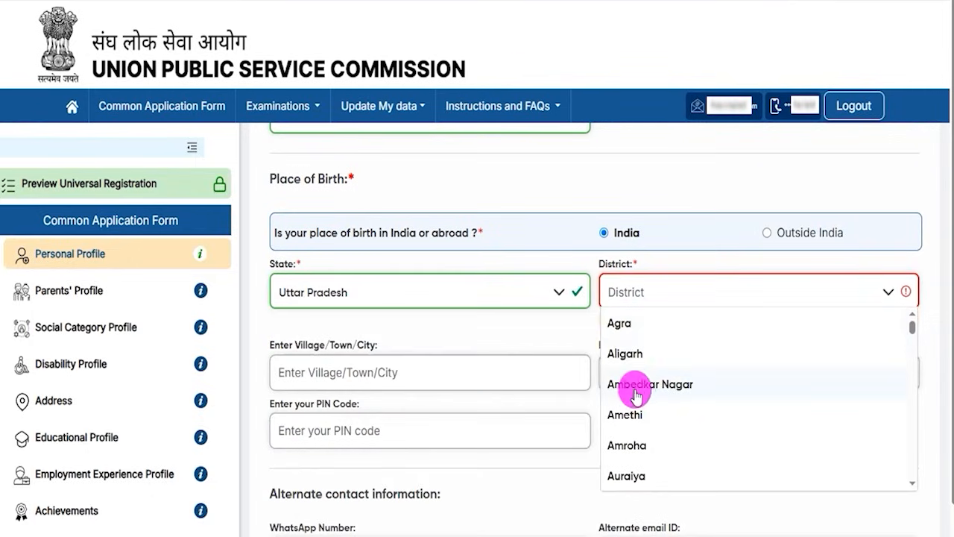
{"action": "scroll", "coordinate": [635, 448], "scroll_direction": "down", "scroll_amount": 1}
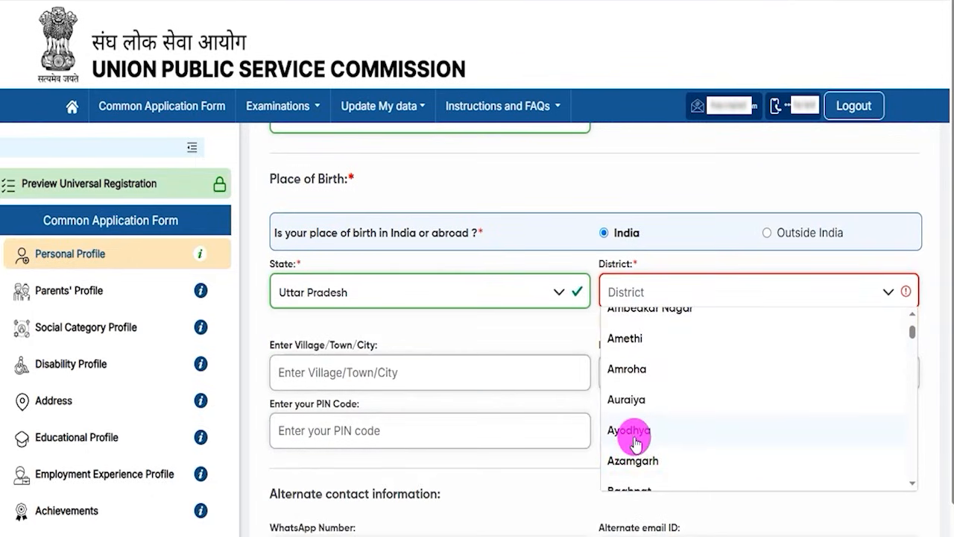
{"action": "left_click", "coordinate": [635, 444]}
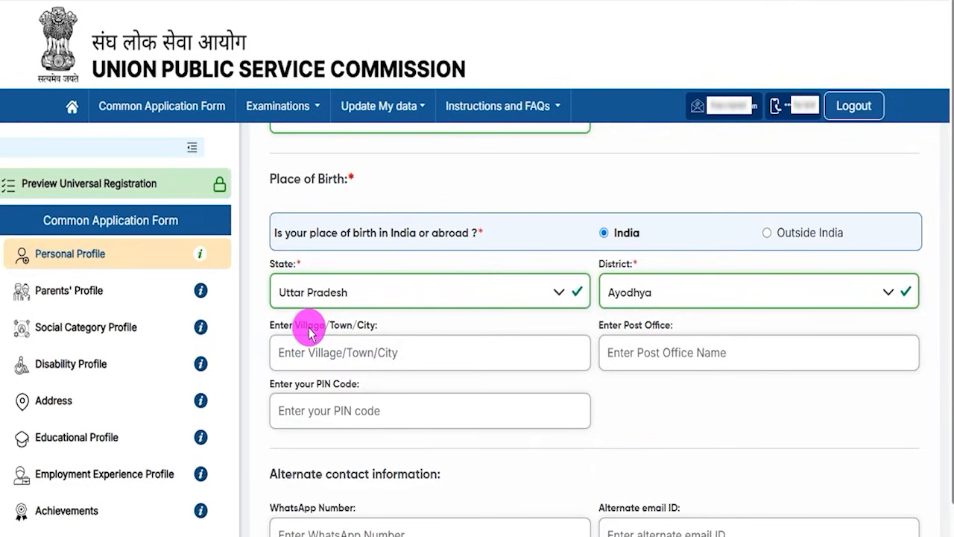
Step: Go through the birth village/town, post office and PIN code fields
{"action": "left_click", "coordinate": [325, 349]}
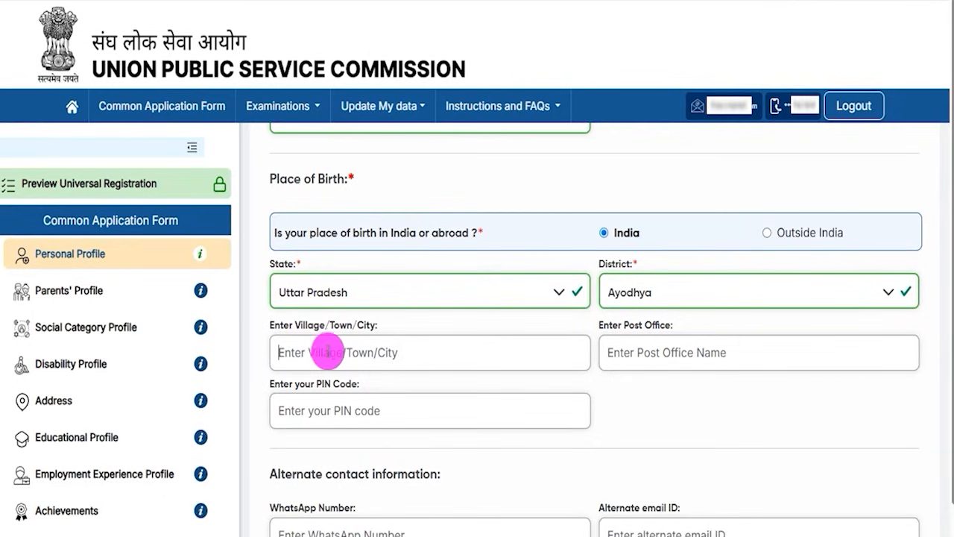
{"action": "left_click_drag", "start_coordinate": [613, 326], "coordinate": [651, 330]}
{"action": "left_click", "coordinate": [642, 359]}
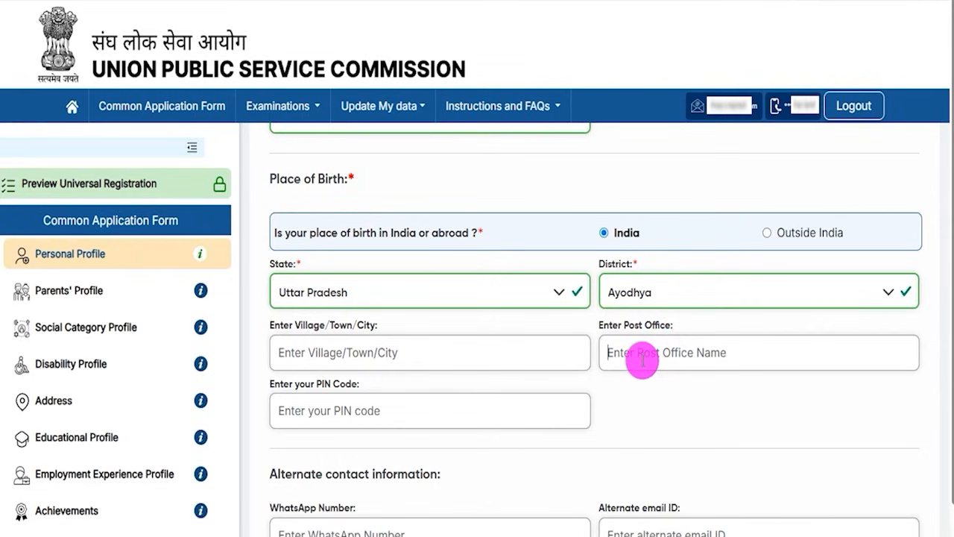
{"action": "left_click_drag", "start_coordinate": [313, 384], "coordinate": [347, 381]}
{"action": "left_click", "coordinate": [349, 410]}
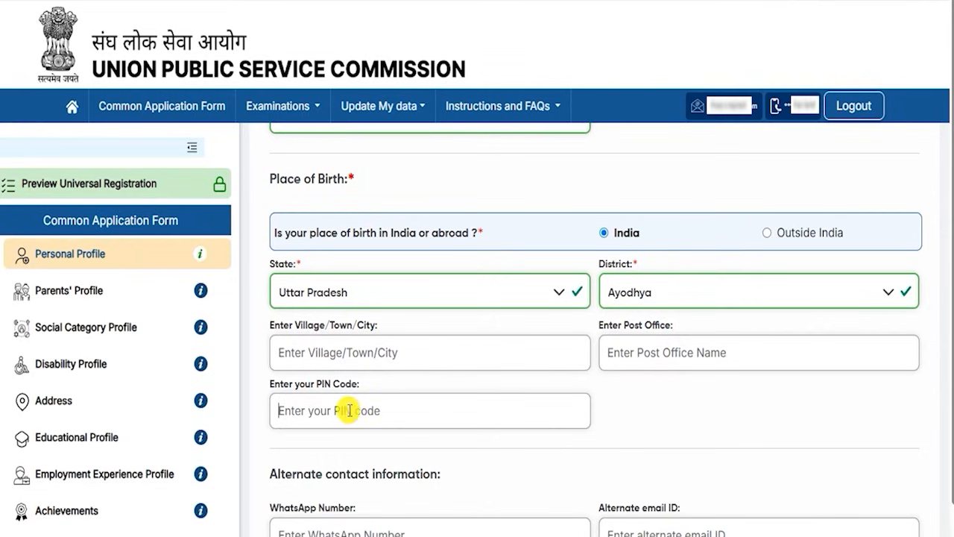
{"action": "scroll", "coordinate": [515, 420], "scroll_direction": "down", "scroll_amount": 1}
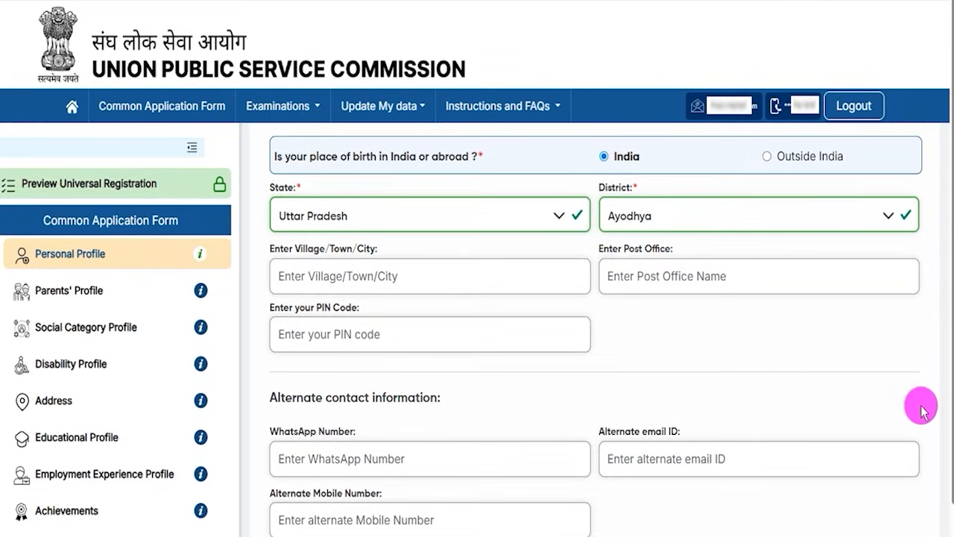
{"action": "scroll", "coordinate": [943, 421], "scroll_direction": "down", "scroll_amount": 1}
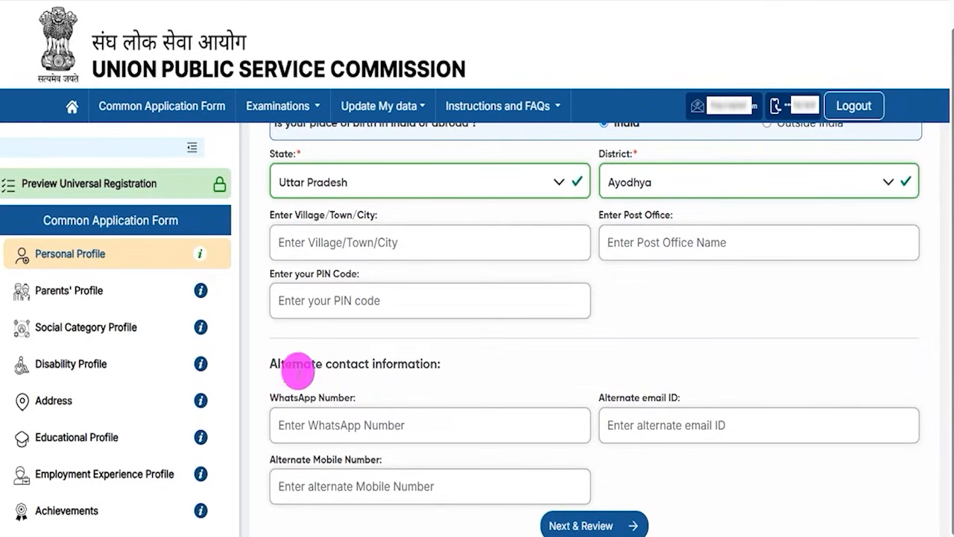
Step: Leave the alternate WhatsApp, e-mail and mobile contact fields blank and continue to review
{"action": "left_click_drag", "start_coordinate": [295, 372], "coordinate": [382, 367]}
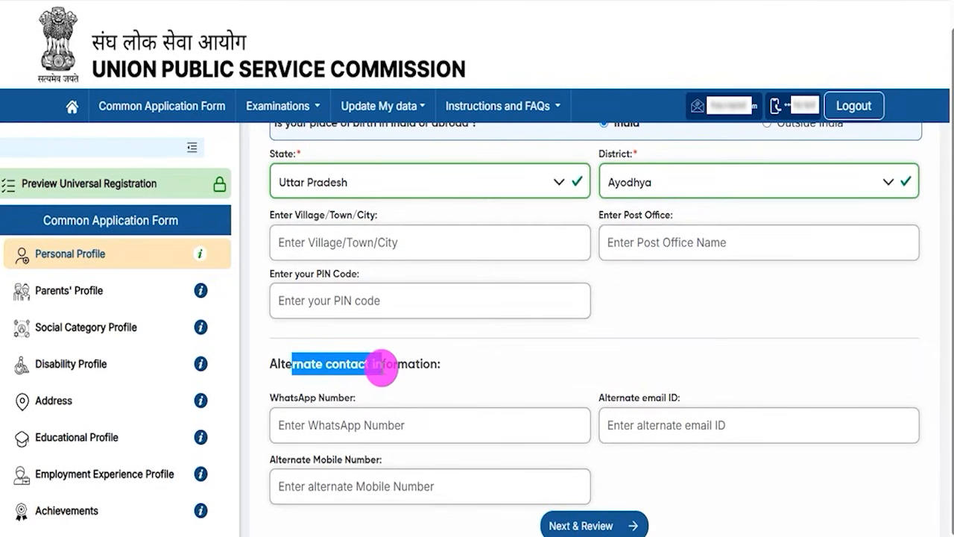
{"action": "left_click", "coordinate": [321, 425]}
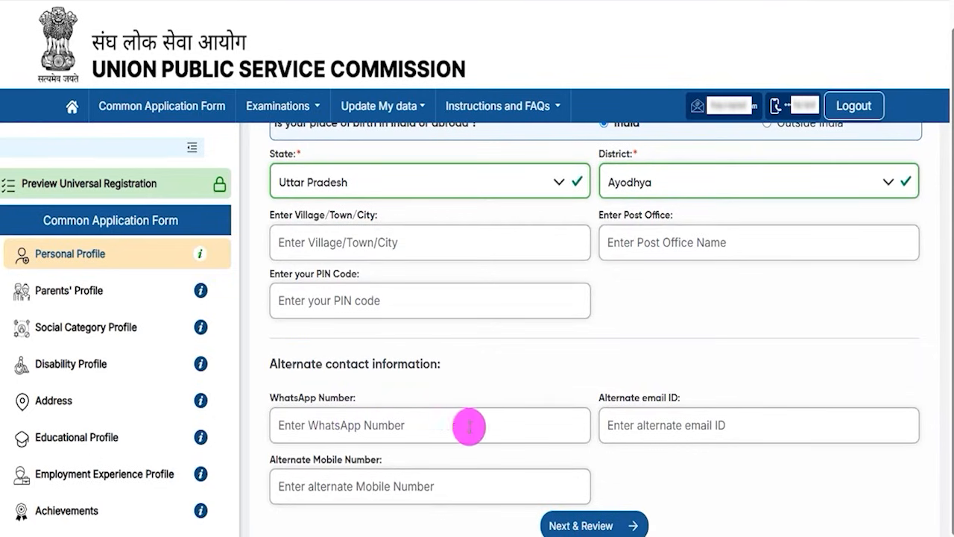
{"action": "left_click_drag", "start_coordinate": [618, 402], "coordinate": [651, 424]}
{"action": "left_click", "coordinate": [651, 423]}
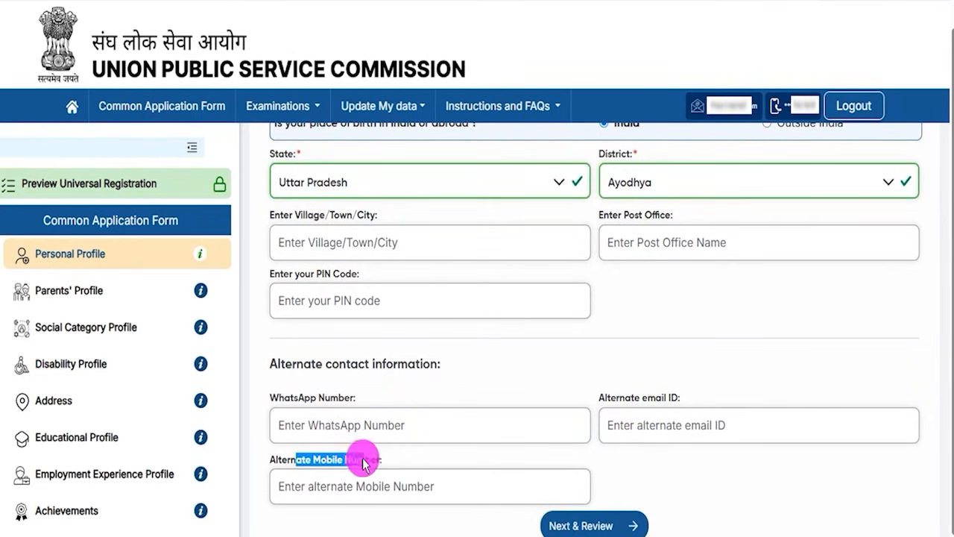
{"action": "left_click_drag", "start_coordinate": [296, 457], "coordinate": [359, 481]}
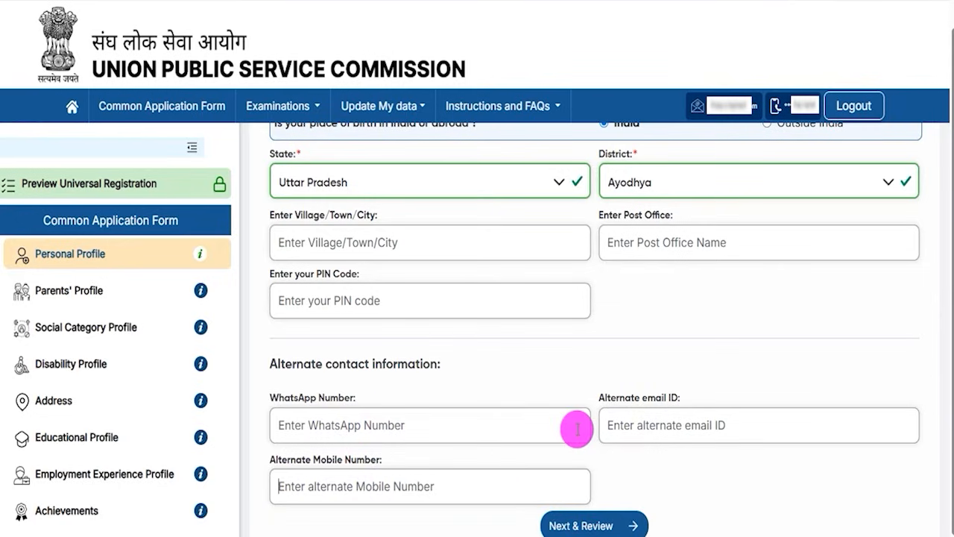
{"action": "key", "text": "ctrl+2"}
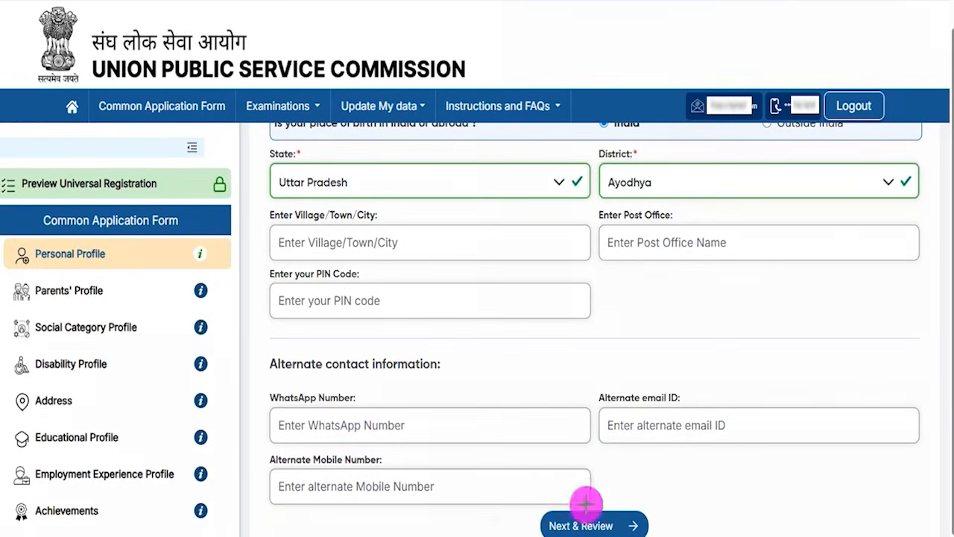
{"action": "left_click_drag", "start_coordinate": [895, 464], "coordinate": [661, 518]}
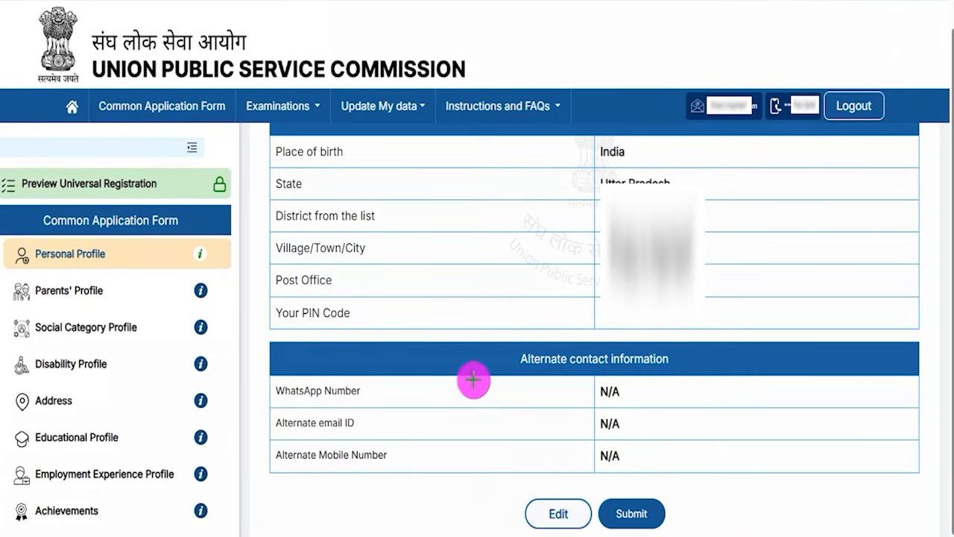
Step: Check the Personal Profile summary, with alternate contacts N/A, and submit it
{"action": "left_click_drag", "start_coordinate": [432, 452], "coordinate": [526, 505]}
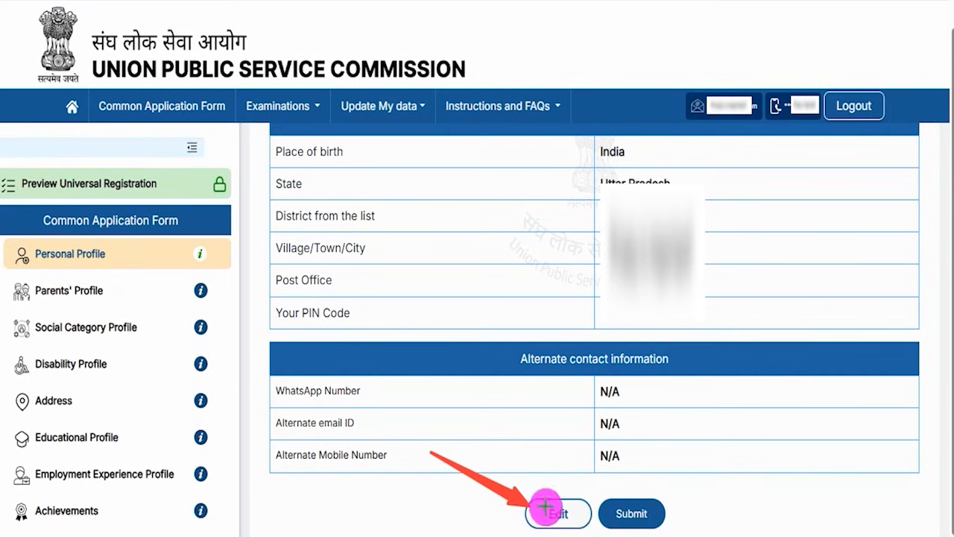
{"action": "left_click_drag", "start_coordinate": [730, 424], "coordinate": [662, 505]}
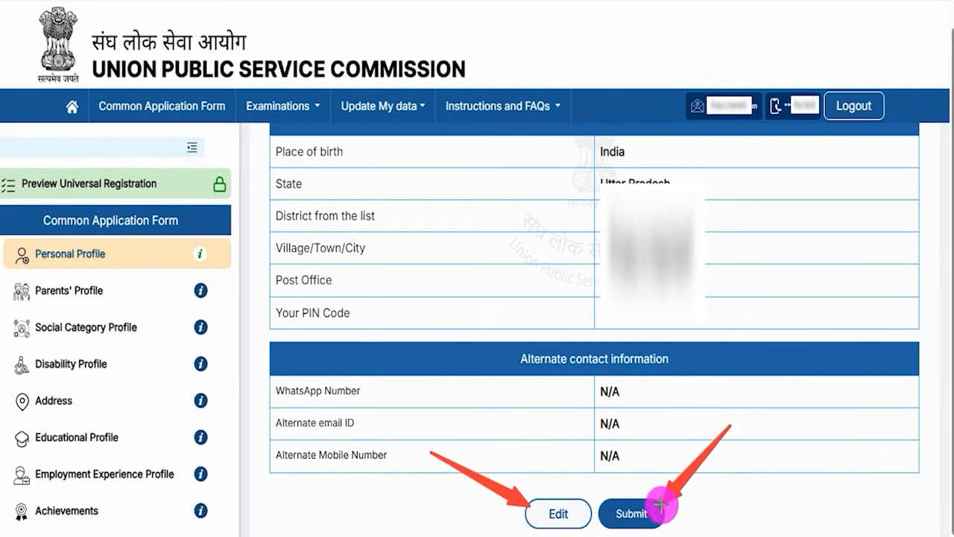
{"action": "left_click", "coordinate": [662, 505]}
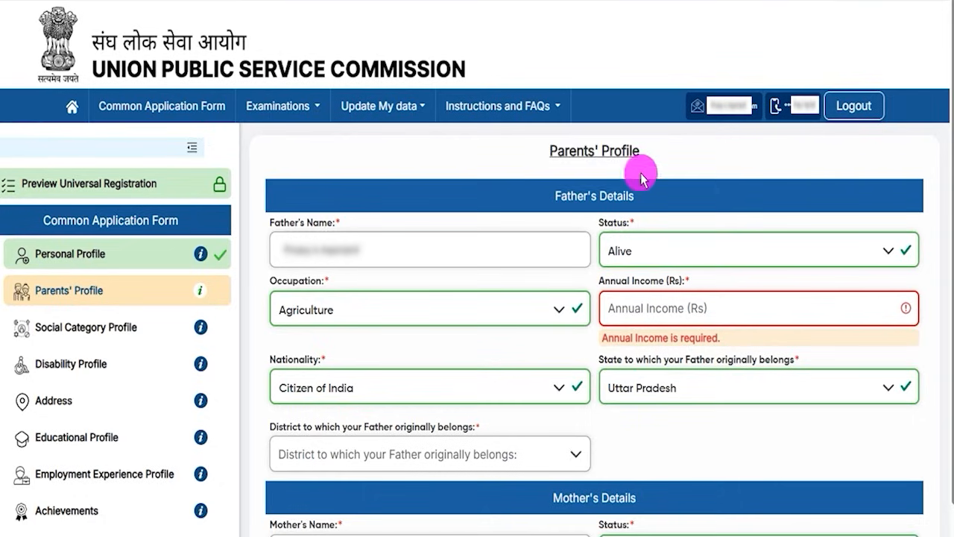
Step: Set the father's status to Alive and occupation to Agriculture
{"action": "left_click_drag", "start_coordinate": [557, 152], "coordinate": [631, 153]}
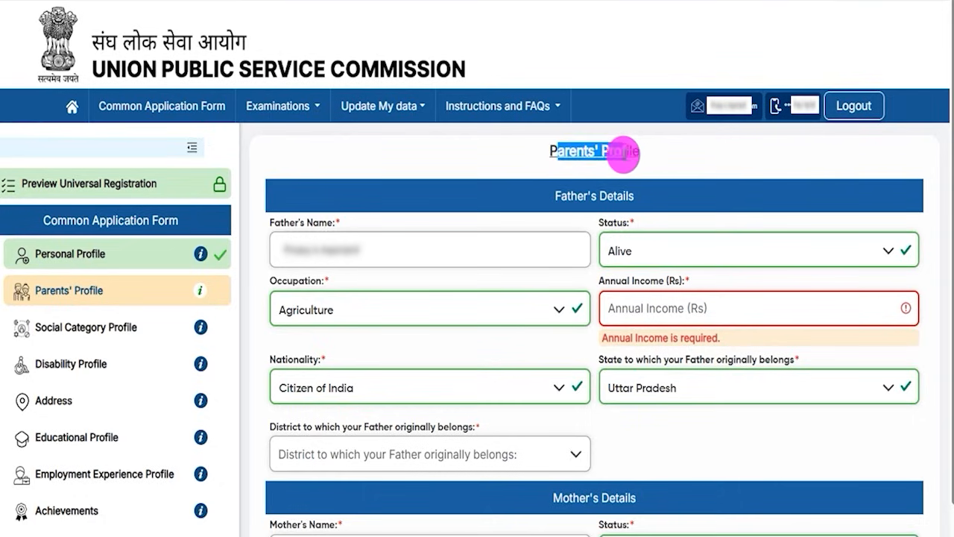
{"action": "left_click_drag", "start_coordinate": [273, 221], "coordinate": [323, 229]}
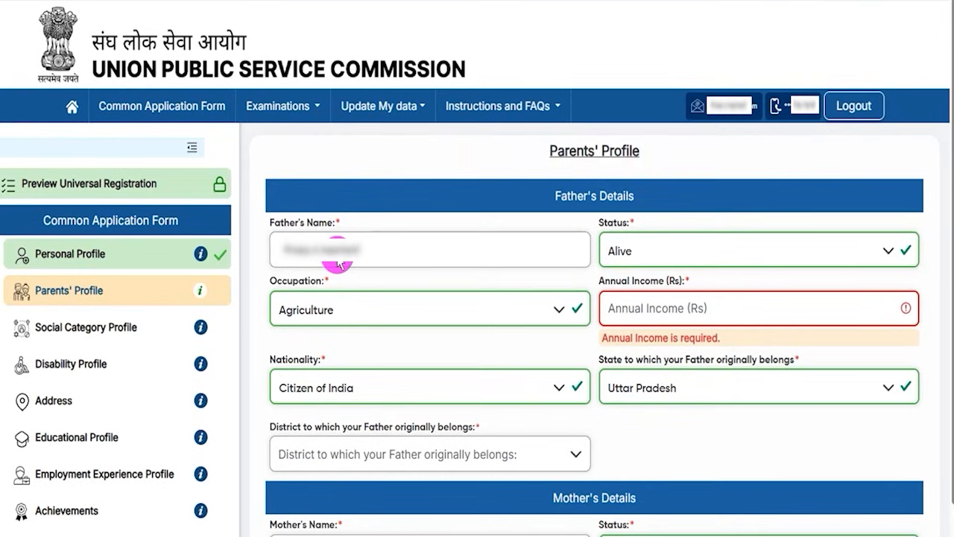
{"action": "left_click", "coordinate": [632, 249]}
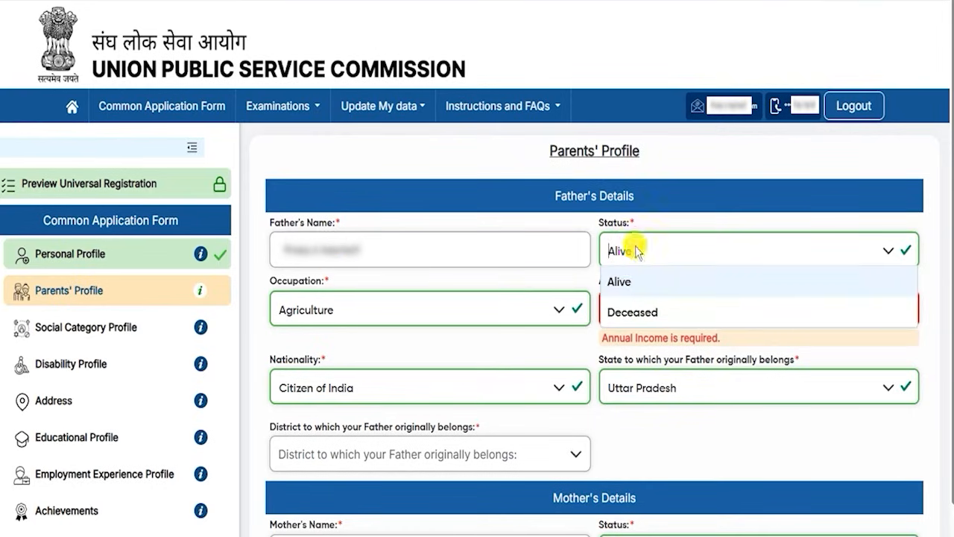
{"action": "left_click", "coordinate": [626, 284]}
{"action": "left_click", "coordinate": [340, 311]}
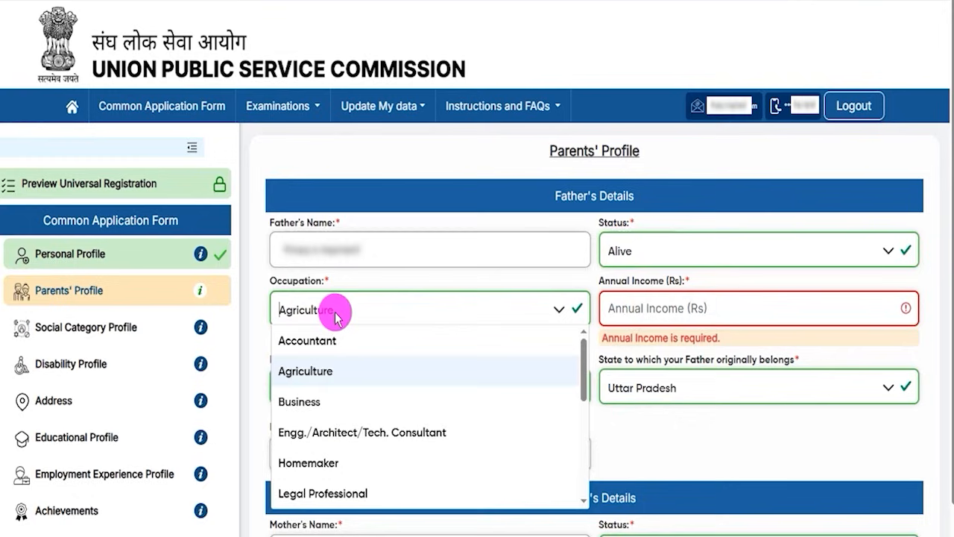
{"action": "left_click", "coordinate": [308, 371]}
Step: Fill the father's income, nationality Citizen of India, state Uttar Pradesh and district fields
{"action": "left_click", "coordinate": [661, 310]}
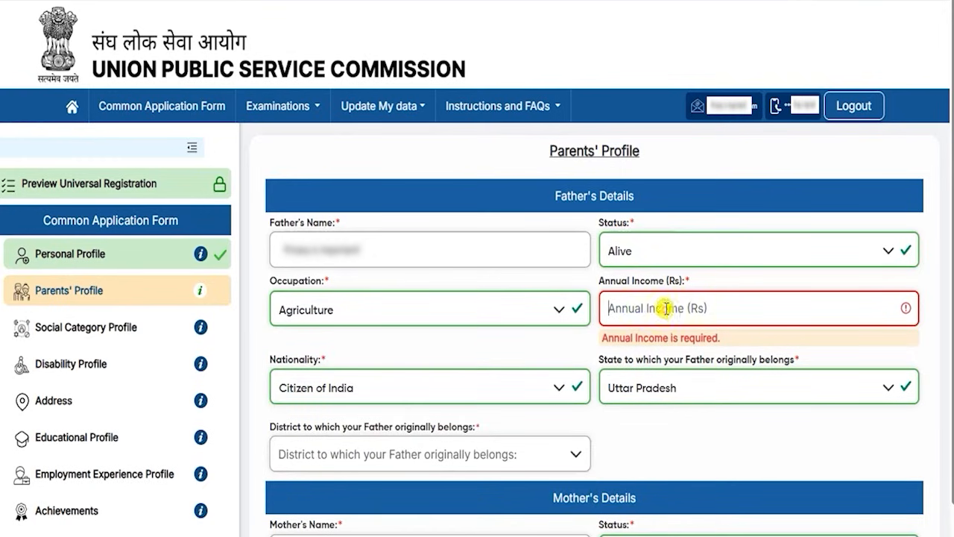
{"action": "left_click_drag", "start_coordinate": [622, 283], "coordinate": [661, 284]}
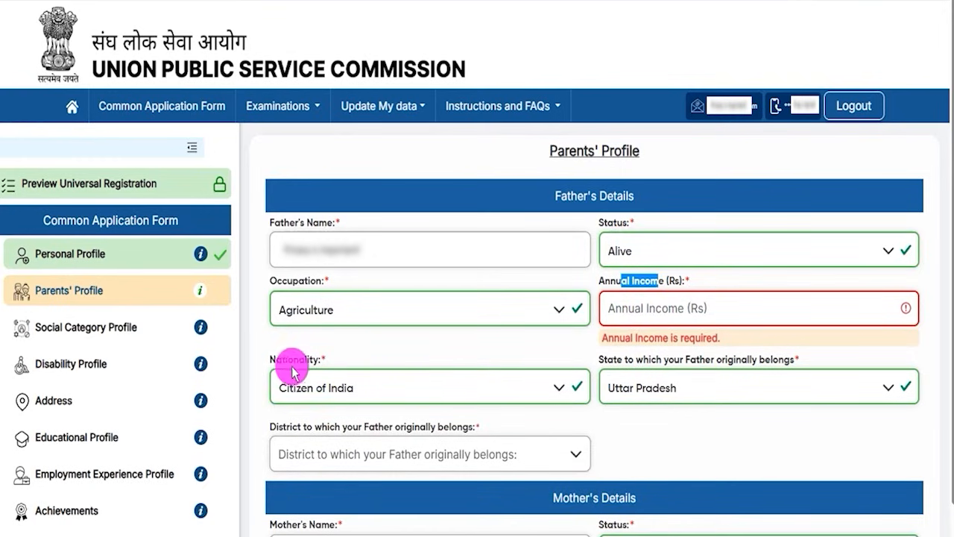
{"action": "left_click", "coordinate": [330, 382]}
{"action": "left_click", "coordinate": [308, 218]}
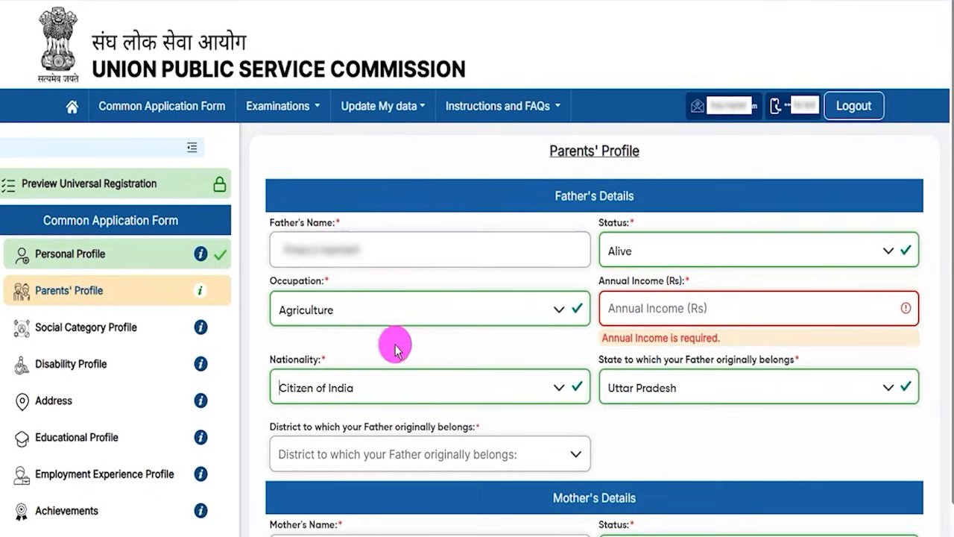
{"action": "left_click", "coordinate": [703, 387]}
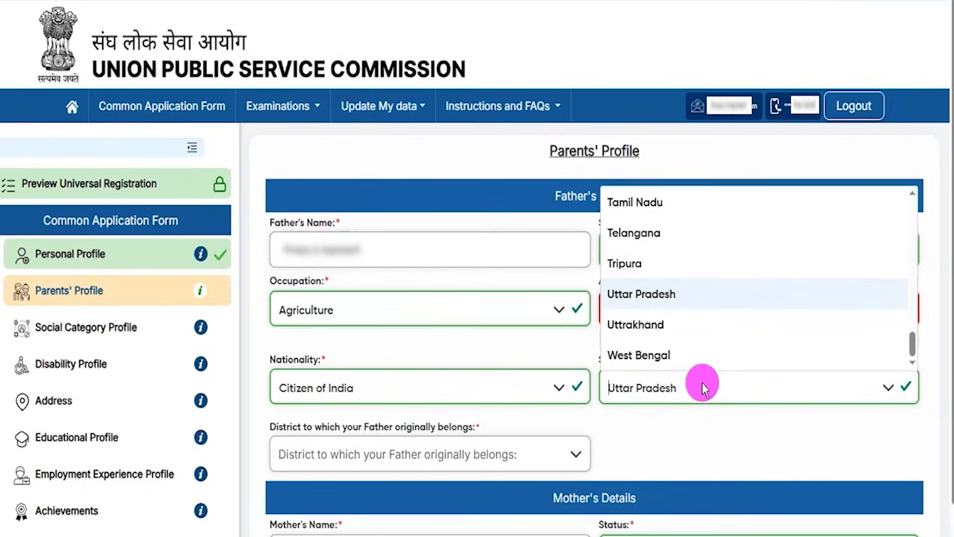
{"action": "left_click", "coordinate": [646, 292]}
{"action": "left_click", "coordinate": [348, 470]}
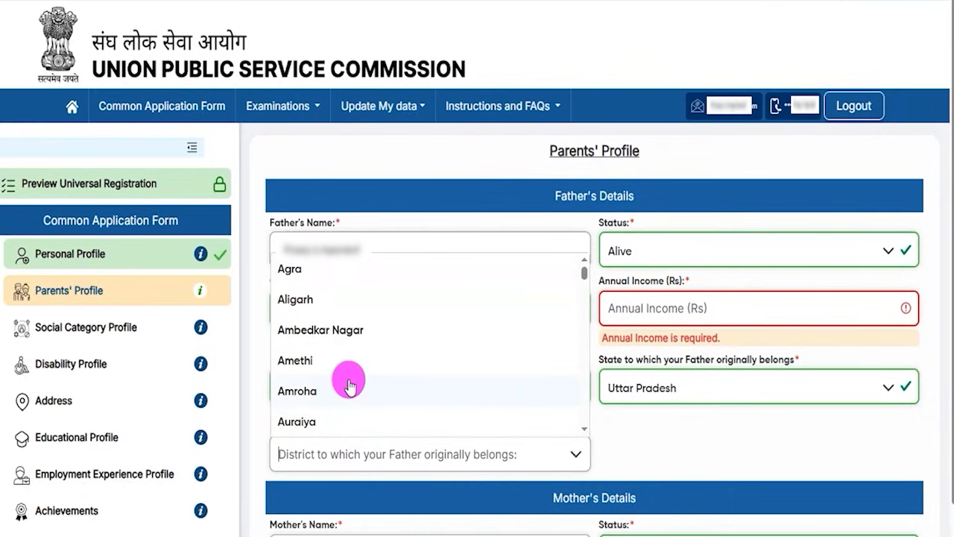
{"action": "left_click", "coordinate": [614, 447]}
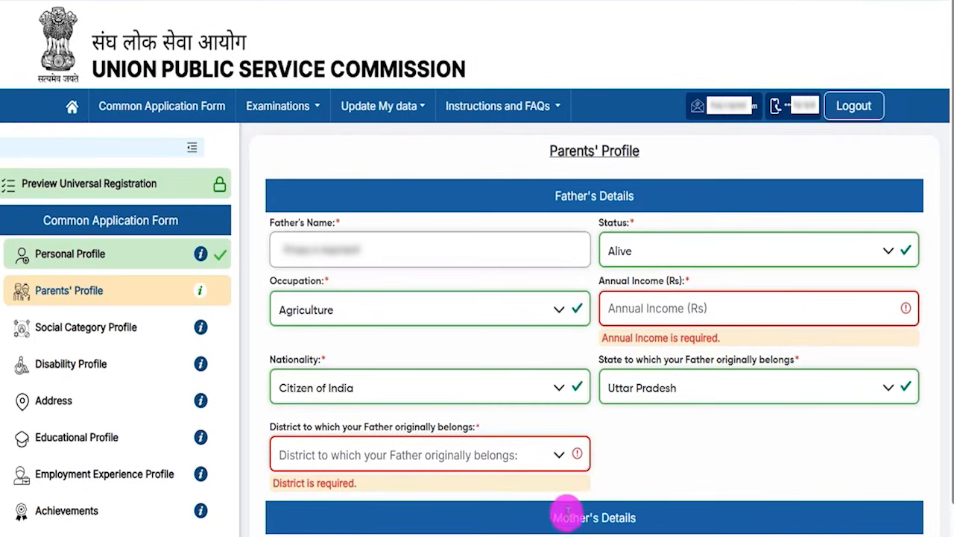
Step: Set the mother's status to Alive, occupation Agriculture and annual income 500000
{"action": "left_click_drag", "start_coordinate": [556, 516], "coordinate": [639, 518]}
{"action": "scroll", "coordinate": [662, 492], "scroll_direction": "down", "scroll_amount": 4}
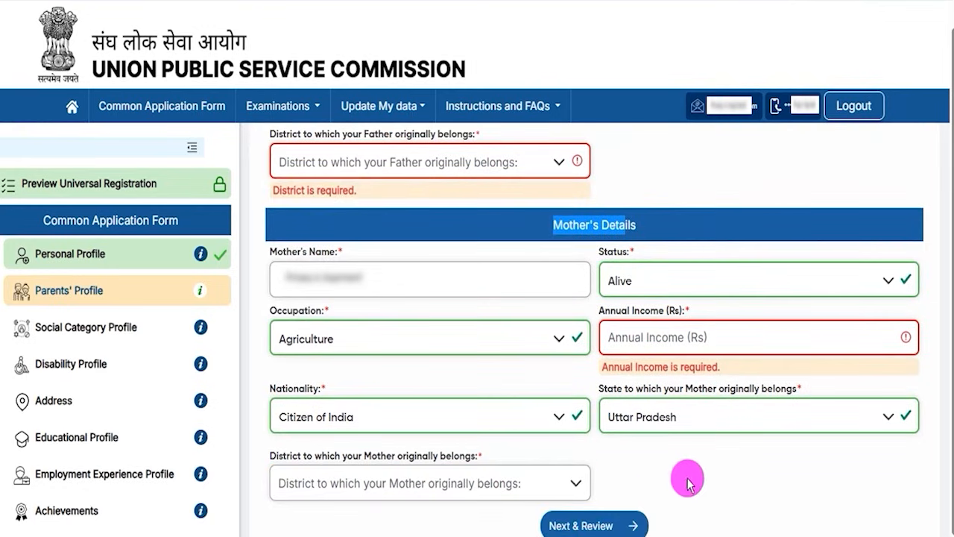
{"action": "left_click", "coordinate": [672, 454]}
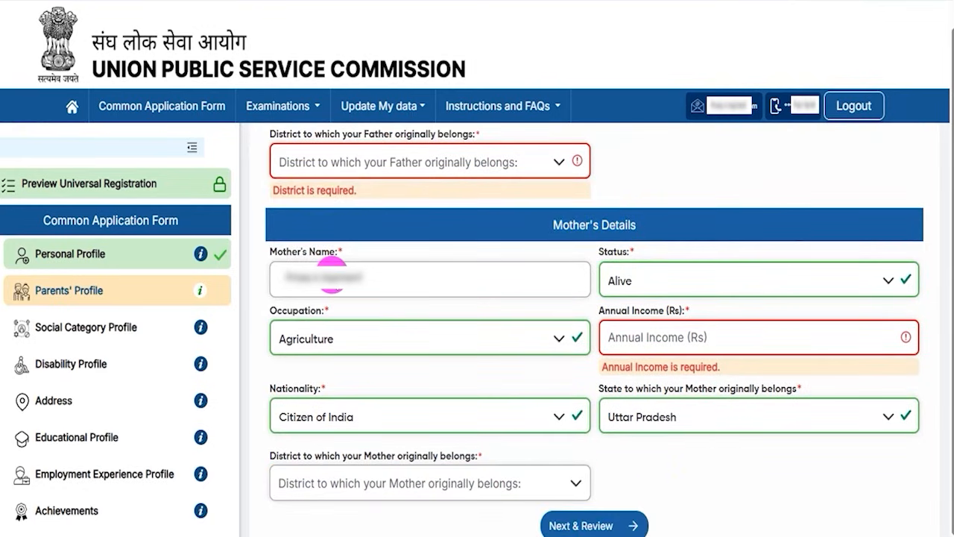
{"action": "left_click", "coordinate": [643, 281]}
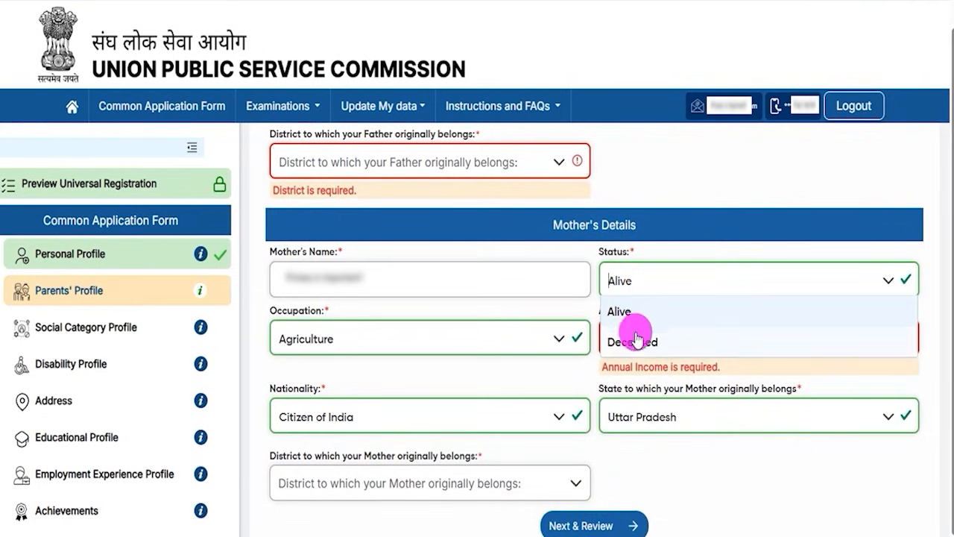
{"action": "left_click", "coordinate": [631, 311]}
{"action": "left_click", "coordinate": [347, 338]}
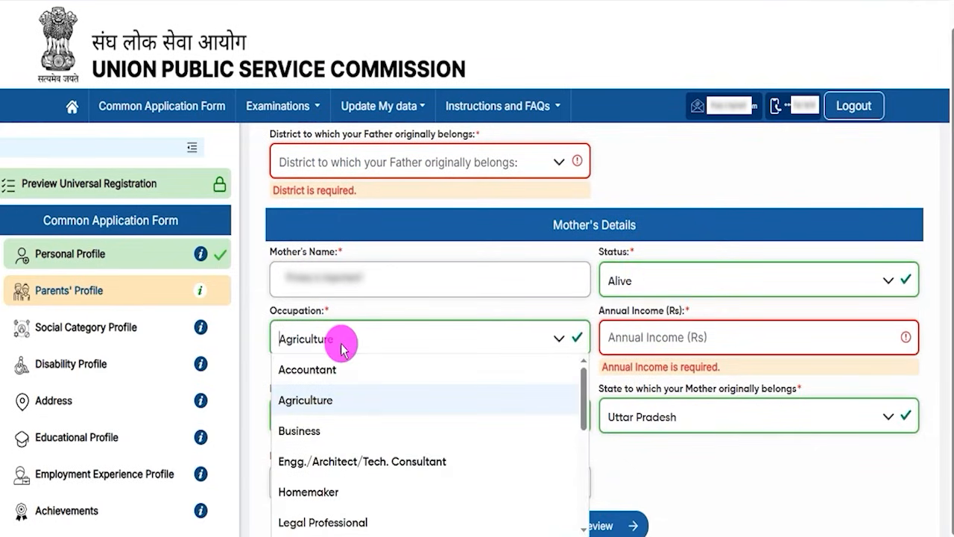
{"action": "left_click", "coordinate": [319, 397]}
{"action": "left_click_drag", "start_coordinate": [617, 312], "coordinate": [675, 314]}
{"action": "left_click", "coordinate": [646, 332]}
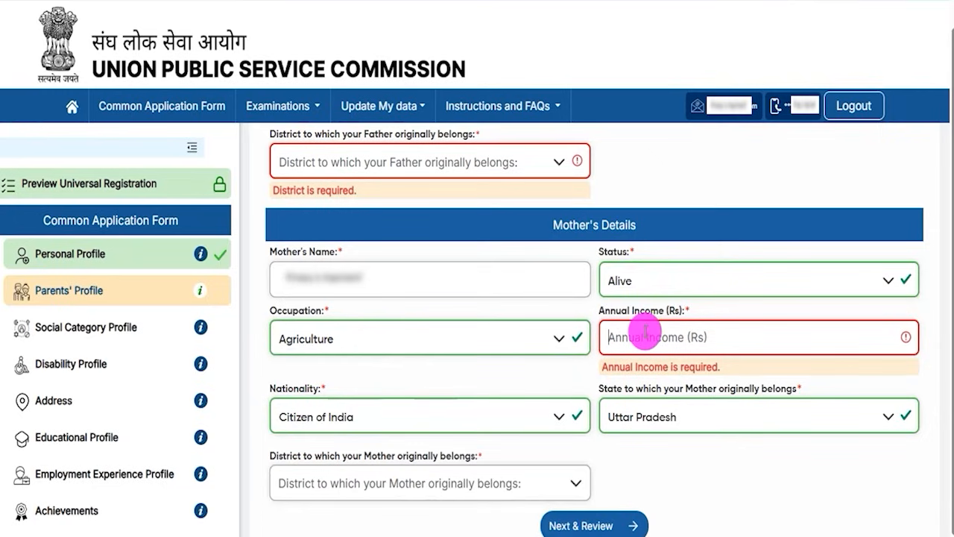
Step: Keep the mother's nationality Citizen of India and state Uttar Pradesh, then submit the Parents' Profile
{"action": "left_click", "coordinate": [318, 414]}
{"action": "left_click", "coordinate": [313, 237]}
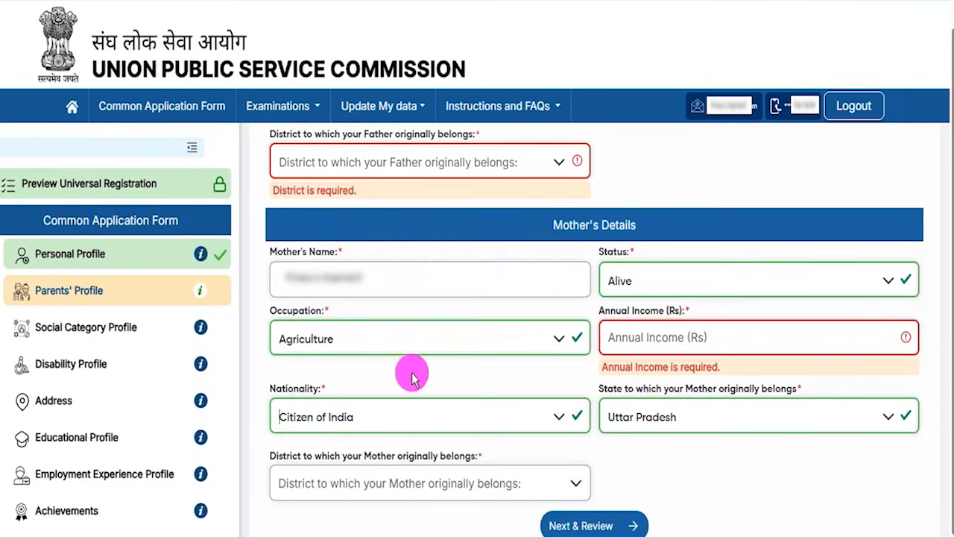
{"action": "left_click", "coordinate": [693, 428]}
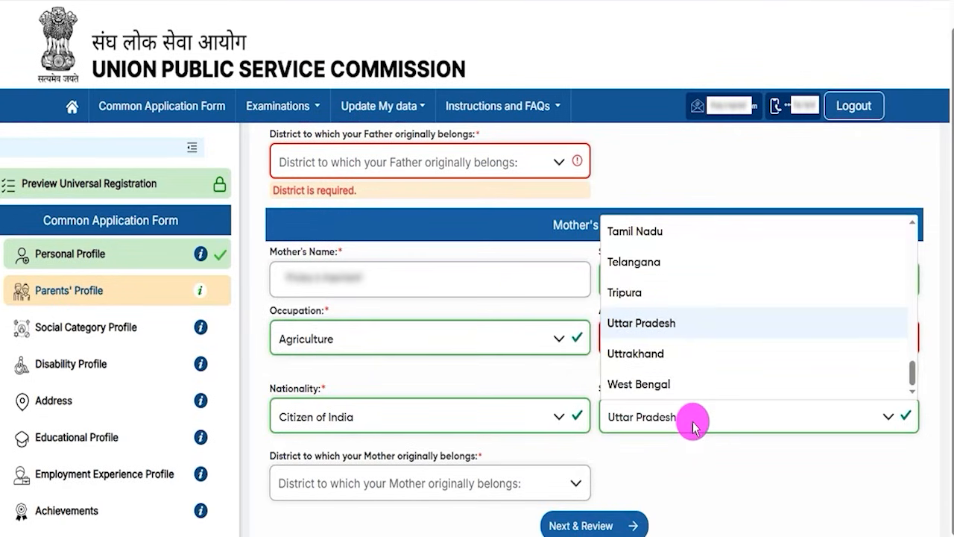
{"action": "left_click", "coordinate": [356, 489]}
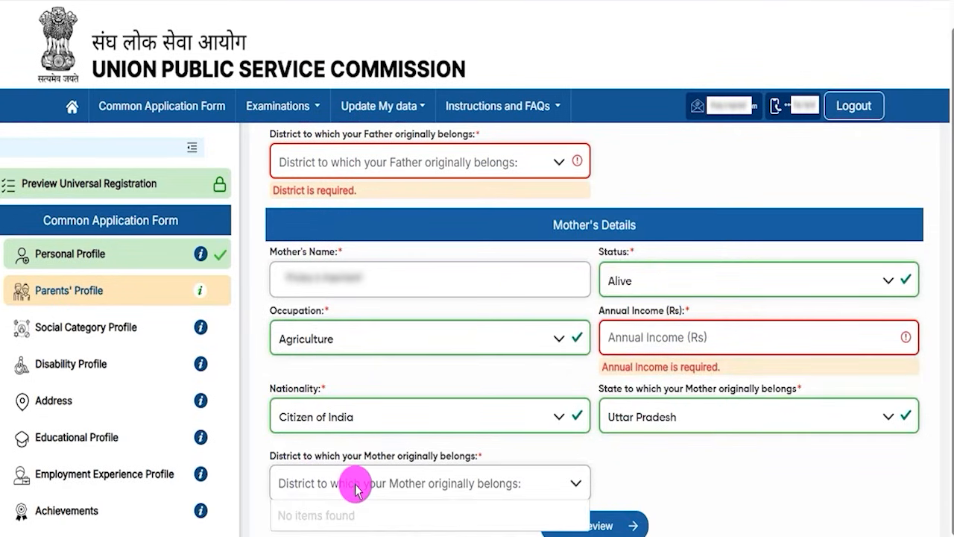
{"action": "left_click", "coordinate": [693, 490]}
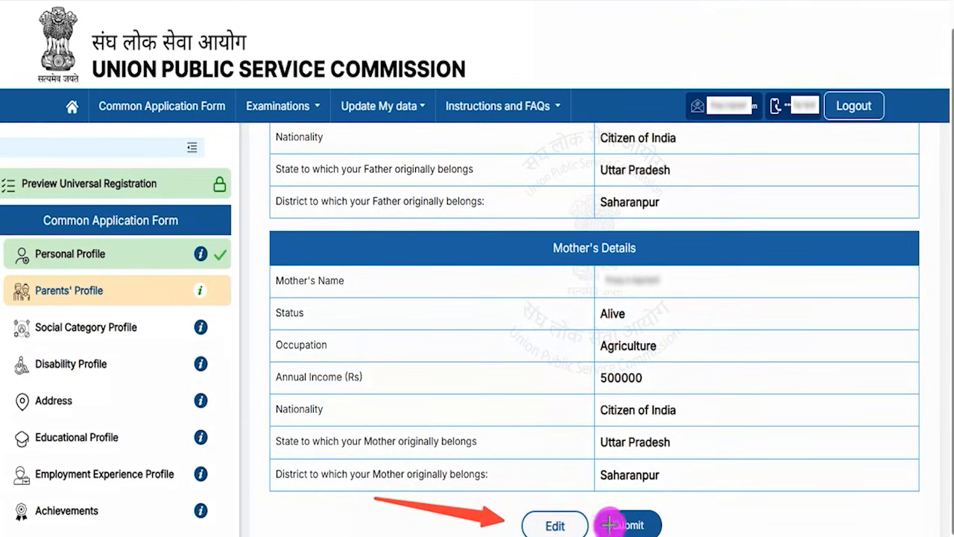
{"action": "left_click", "coordinate": [659, 524]}
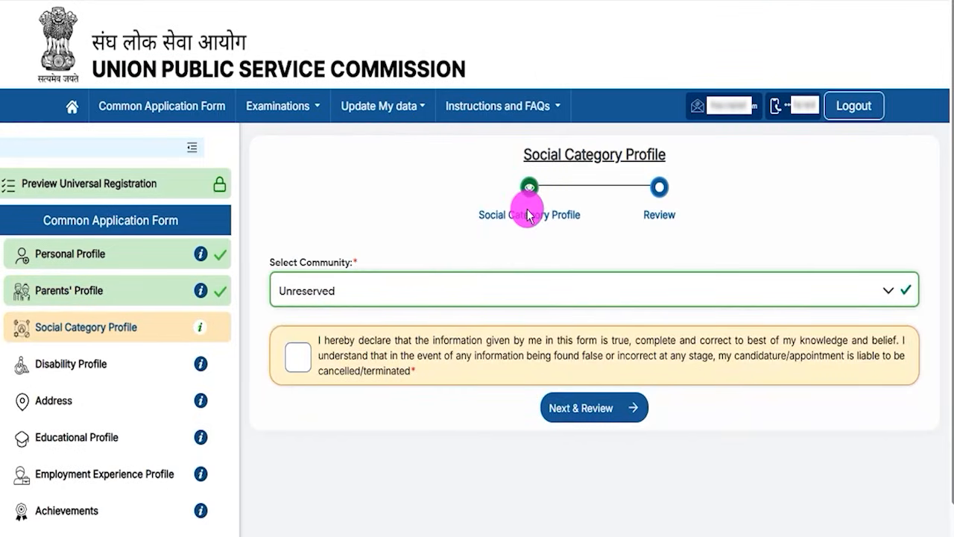
Step: Switch the community to ST and go to the Certificate Number and Issuing Authority Office fields
{"action": "left_click_drag", "start_coordinate": [538, 154], "coordinate": [663, 155]}
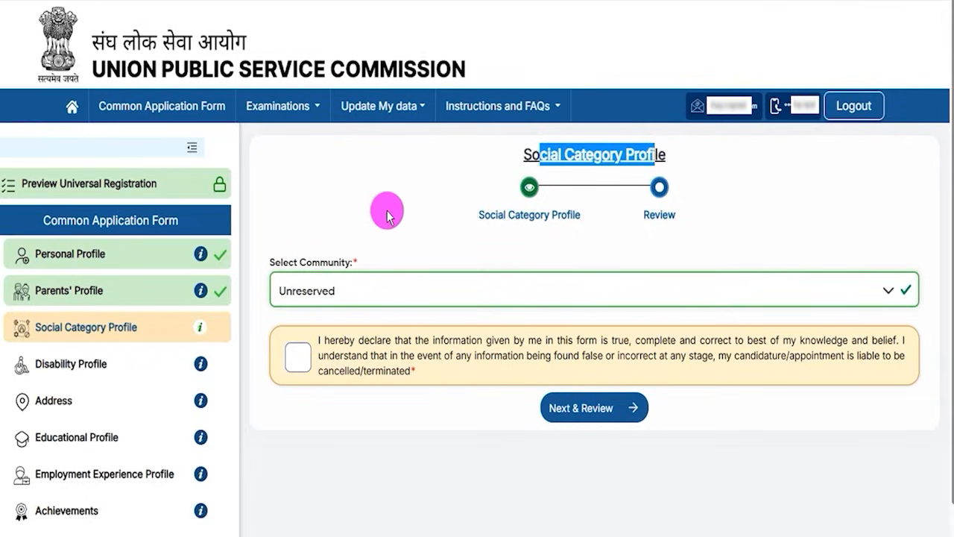
{"action": "left_click", "coordinate": [369, 297]}
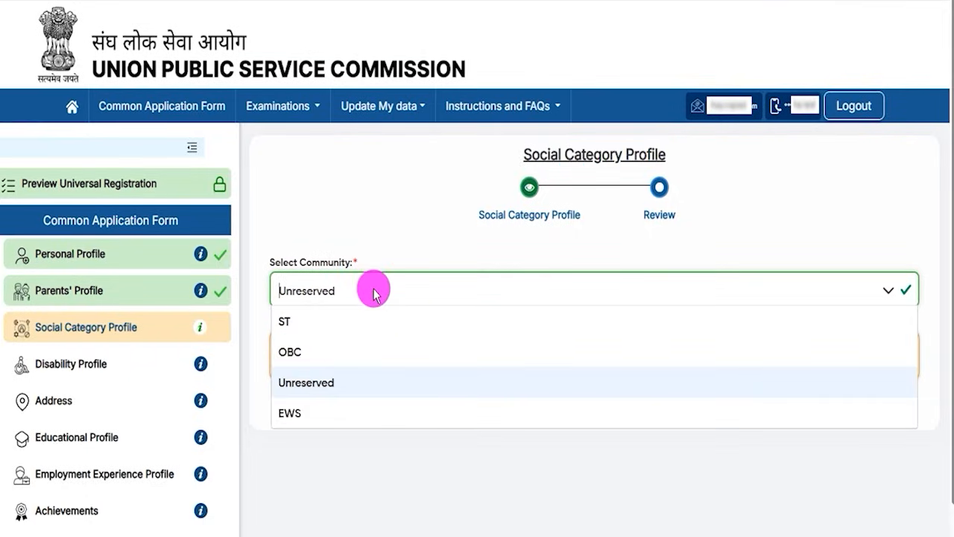
{"action": "left_click", "coordinate": [287, 326]}
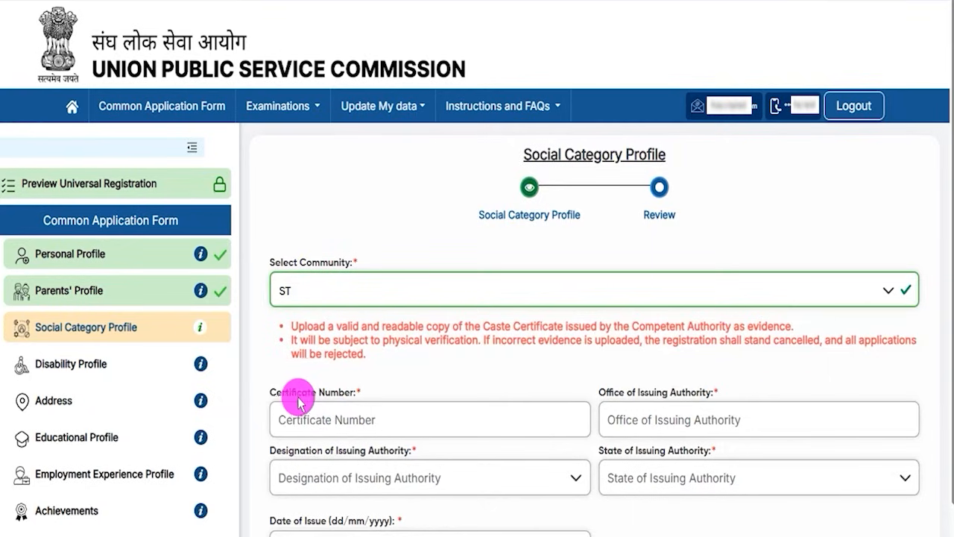
{"action": "left_click_drag", "start_coordinate": [285, 397], "coordinate": [344, 395]}
{"action": "left_click", "coordinate": [331, 420]}
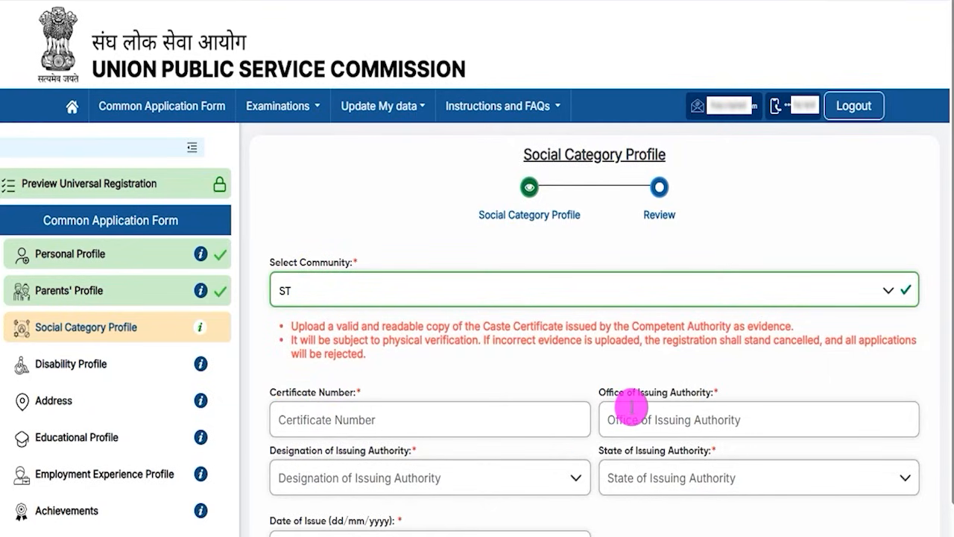
{"action": "left_click_drag", "start_coordinate": [624, 394], "coordinate": [680, 394]}
{"action": "left_click", "coordinate": [665, 420]}
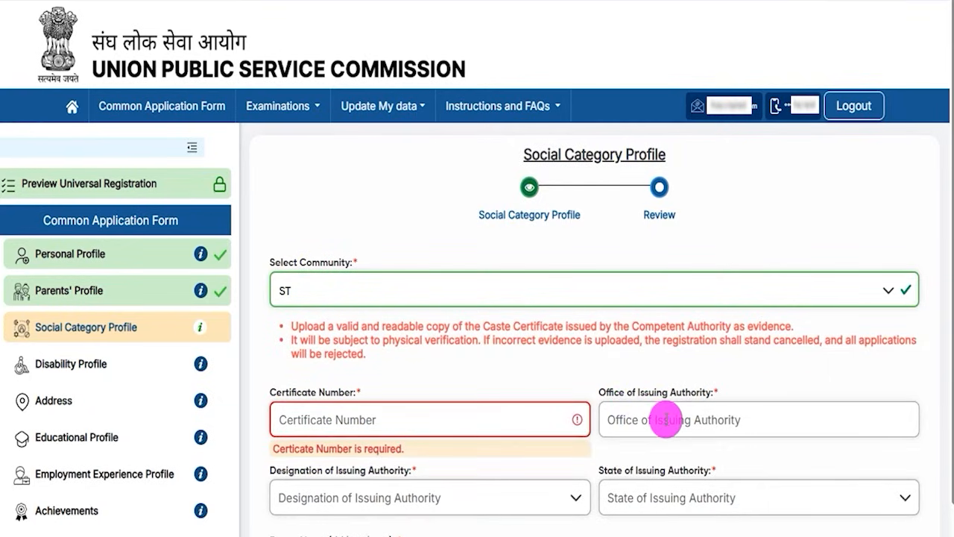
Step: Set the issuing authority designation to Collector and its state to Uttar Pradesh
{"action": "scroll", "coordinate": [665, 418], "scroll_direction": "down", "scroll_amount": 4}
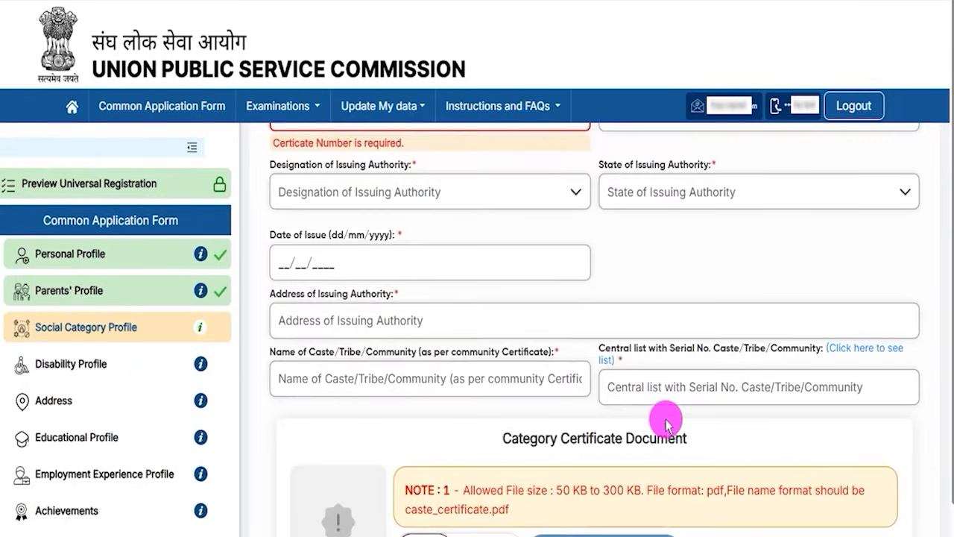
{"action": "scroll", "coordinate": [660, 395], "scroll_direction": "up", "scroll_amount": 1}
{"action": "left_click_drag", "start_coordinate": [288, 241], "coordinate": [377, 242]}
{"action": "left_click", "coordinate": [349, 270]}
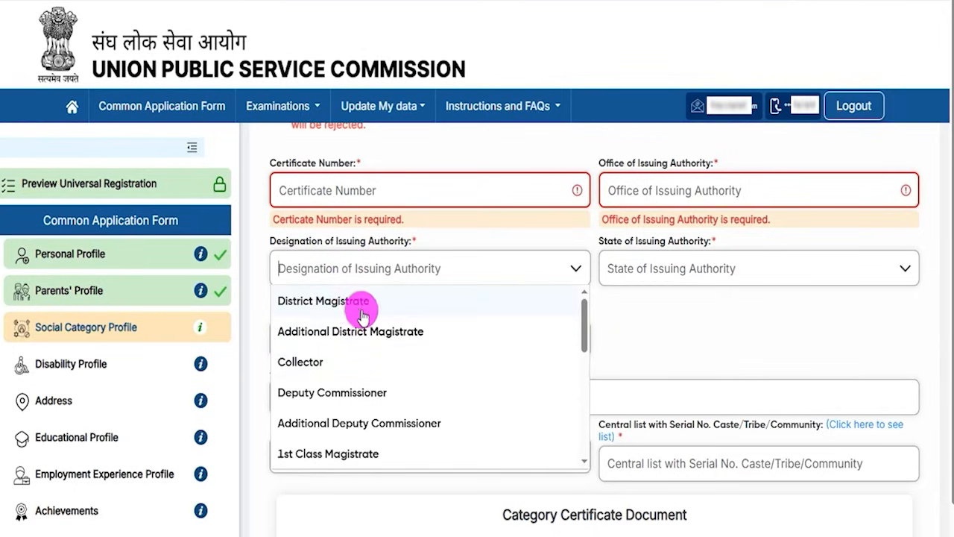
{"action": "left_click", "coordinate": [309, 365]}
{"action": "left_click", "coordinate": [722, 269]}
{"action": "scroll", "coordinate": [686, 351], "scroll_direction": "down", "scroll_amount": 10}
{"action": "scroll", "coordinate": [653, 422], "scroll_direction": "down", "scroll_amount": 3}
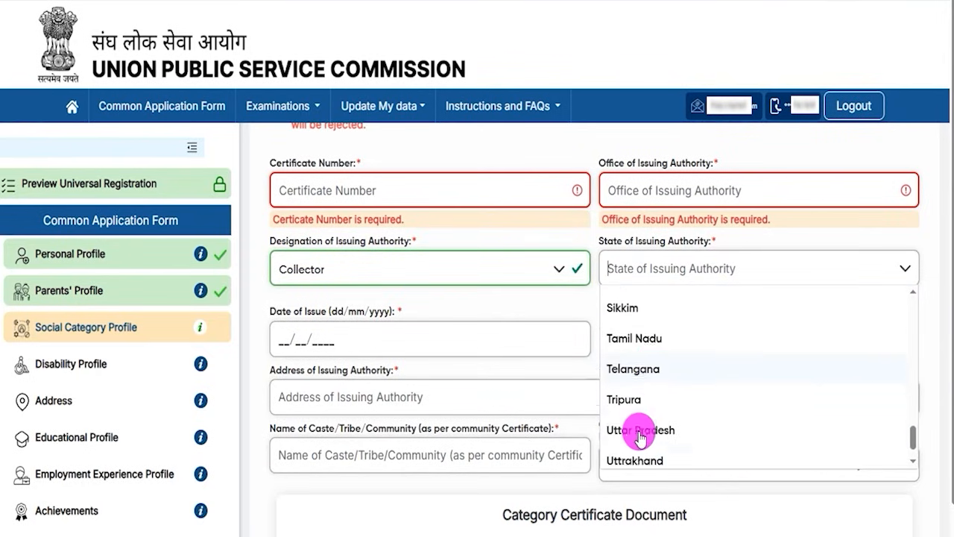
{"action": "left_click", "coordinate": [641, 391]}
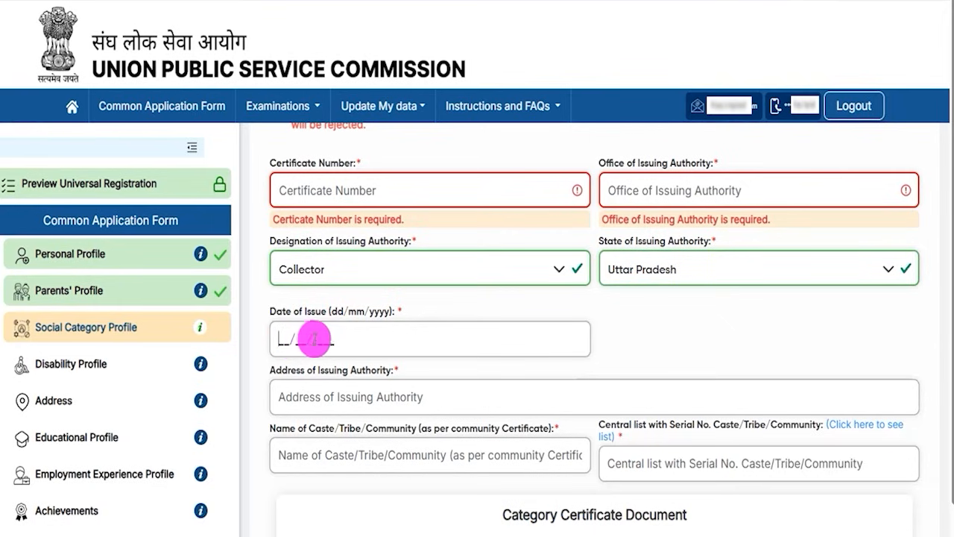
Step: Go through the issuing authority address, caste/tribe name and central list serial number fields
{"action": "scroll", "coordinate": [358, 346], "scroll_direction": "down", "scroll_amount": 2}
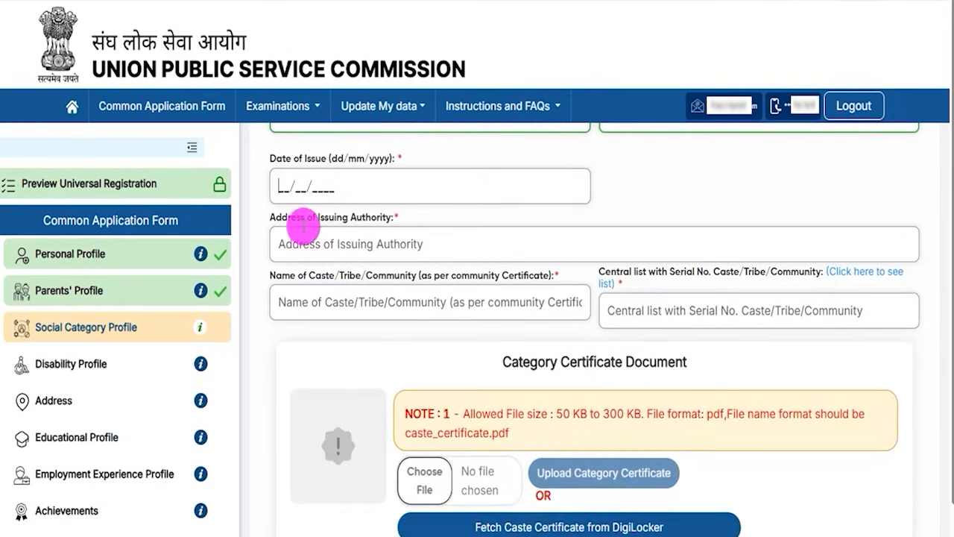
{"action": "left_click_drag", "start_coordinate": [296, 226], "coordinate": [361, 243]}
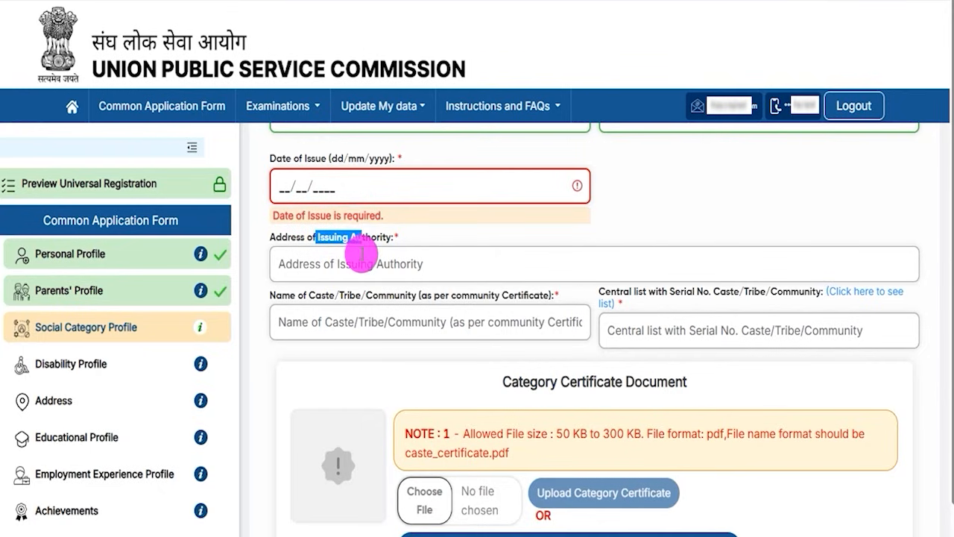
{"action": "left_click", "coordinate": [354, 269]}
{"action": "left_click_drag", "start_coordinate": [304, 296], "coordinate": [384, 342]}
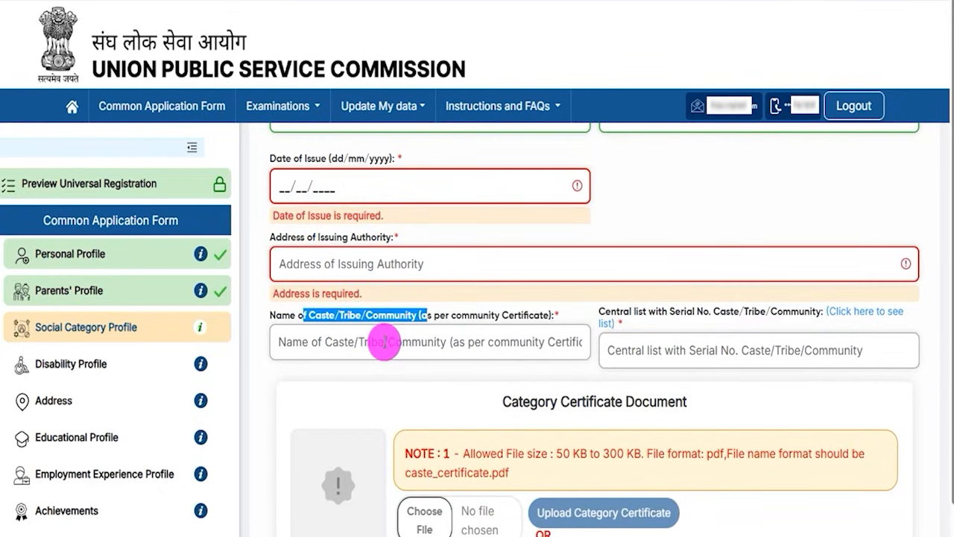
{"action": "left_click", "coordinate": [328, 345]}
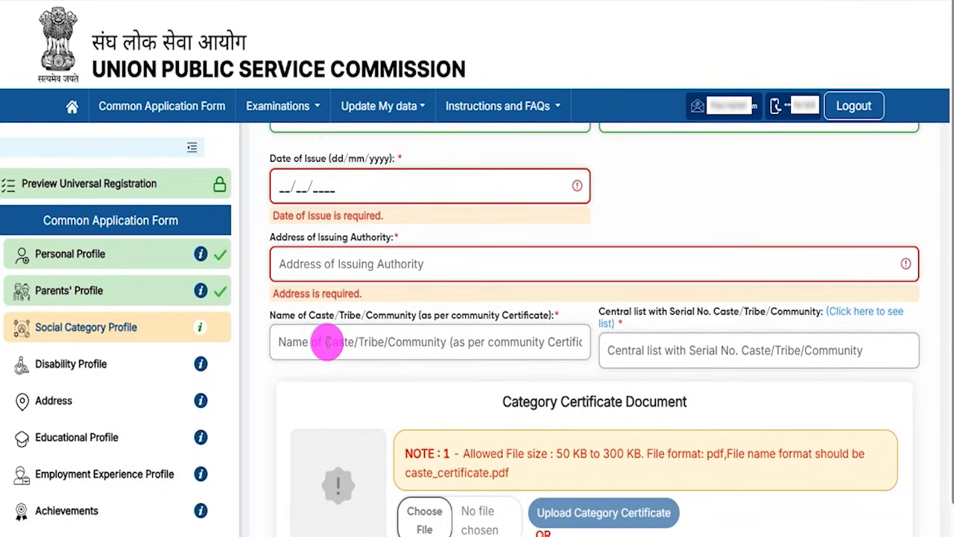
{"action": "left_click_drag", "start_coordinate": [330, 315], "coordinate": [280, 315]}
{"action": "left_click", "coordinate": [334, 342]}
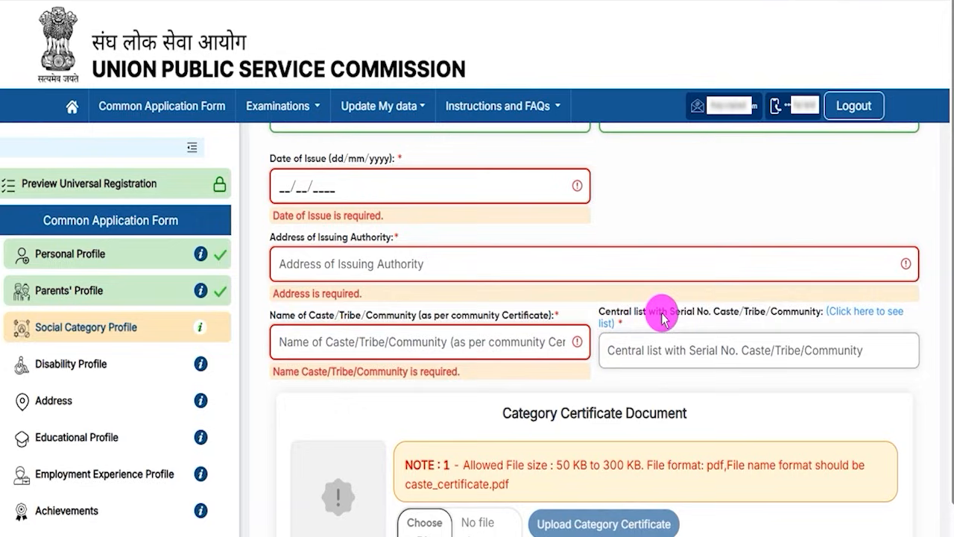
{"action": "left_click", "coordinate": [721, 347]}
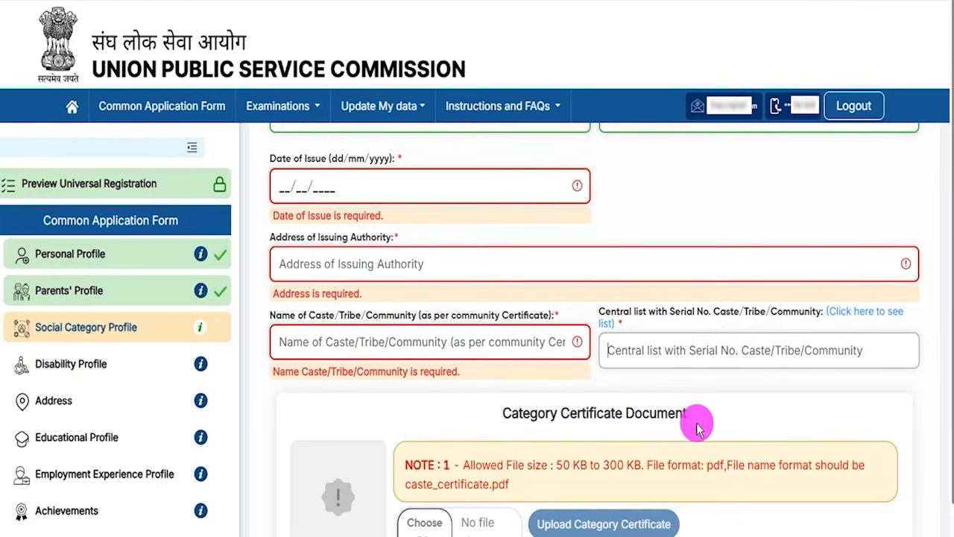
Step: Review the certificate upload rules: 50–300 KB, PDF format, file named caste_certificate
{"action": "scroll", "coordinate": [697, 426], "scroll_direction": "down", "scroll_amount": 2}
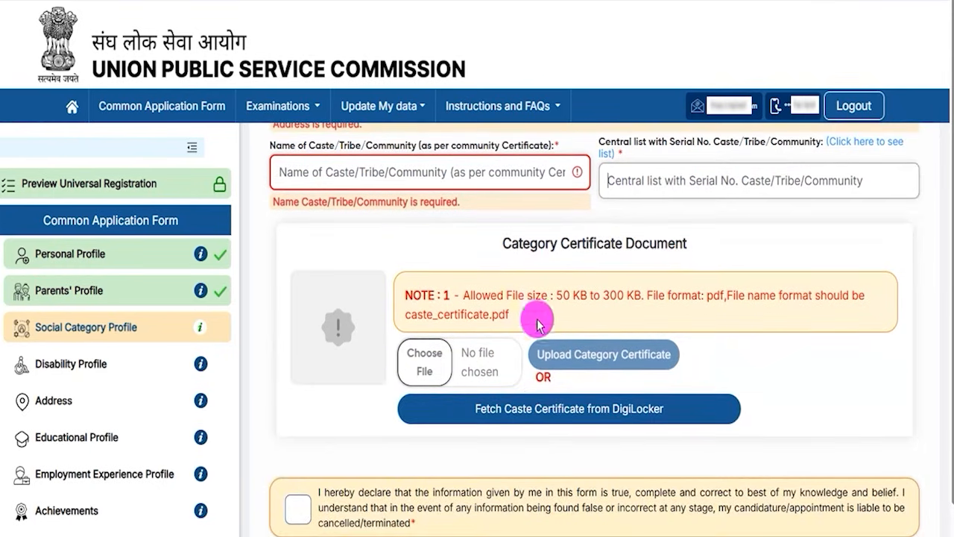
{"action": "left_click_drag", "start_coordinate": [561, 297], "coordinate": [628, 307]}
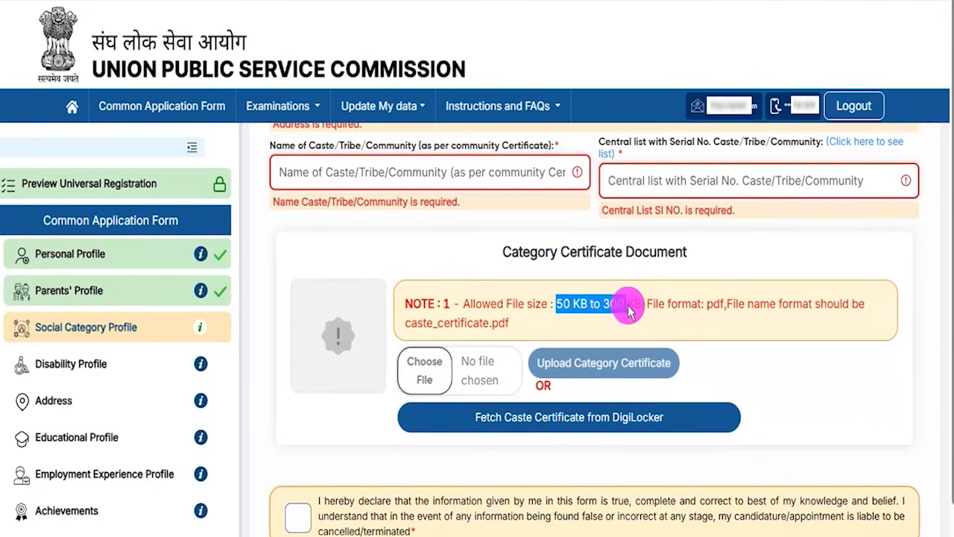
{"action": "left_click_drag", "start_coordinate": [710, 305], "coordinate": [783, 312]}
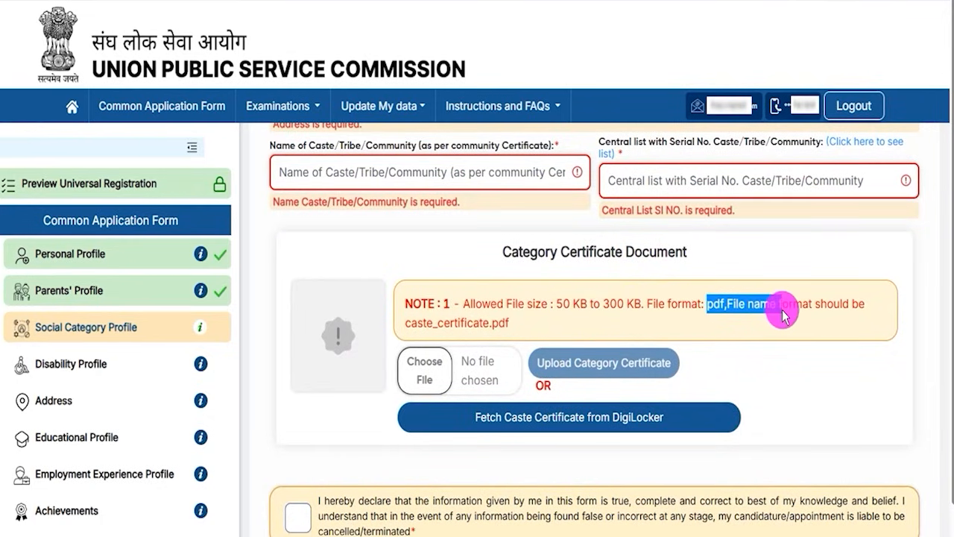
{"action": "left_click_drag", "start_coordinate": [410, 328], "coordinate": [477, 330]}
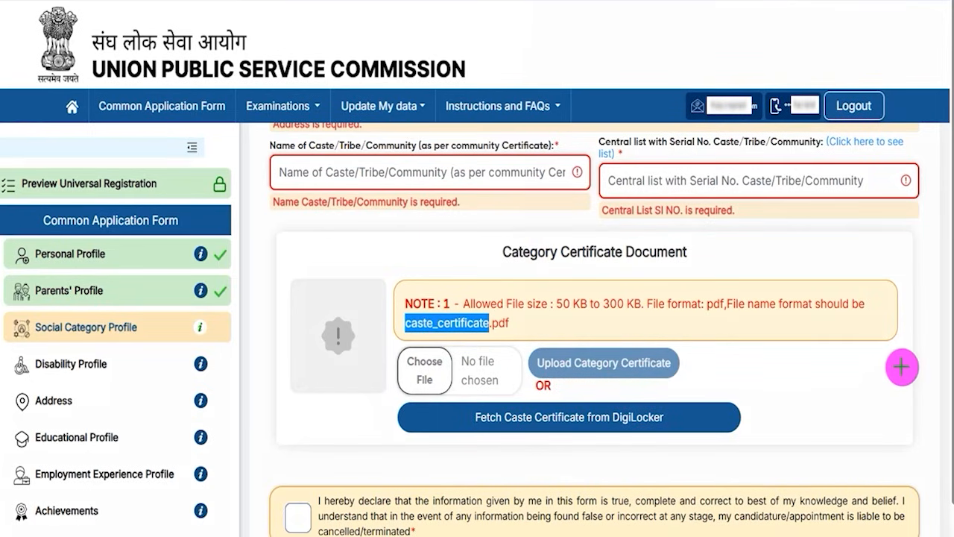
{"action": "left_click_drag", "start_coordinate": [902, 367], "coordinate": [678, 417]}
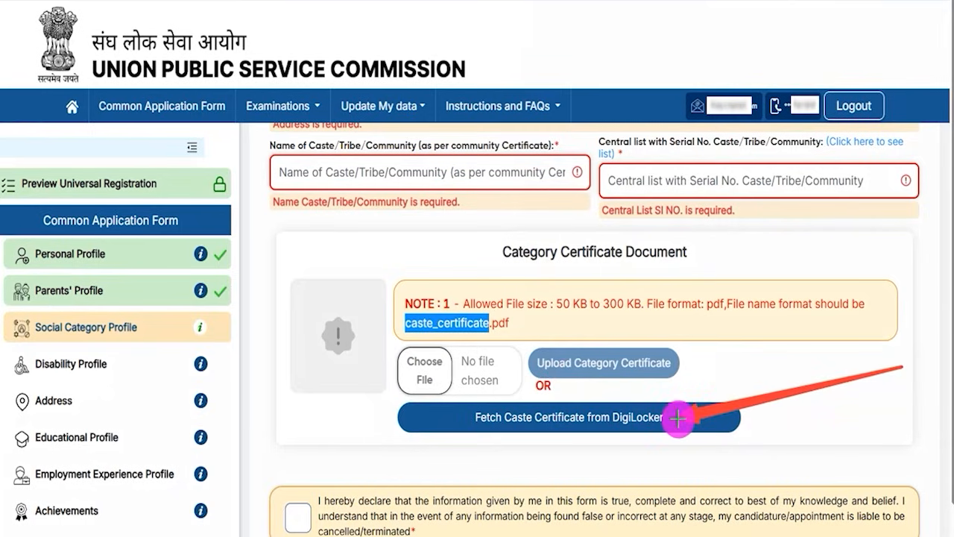
{"action": "key", "text": "Escape"}
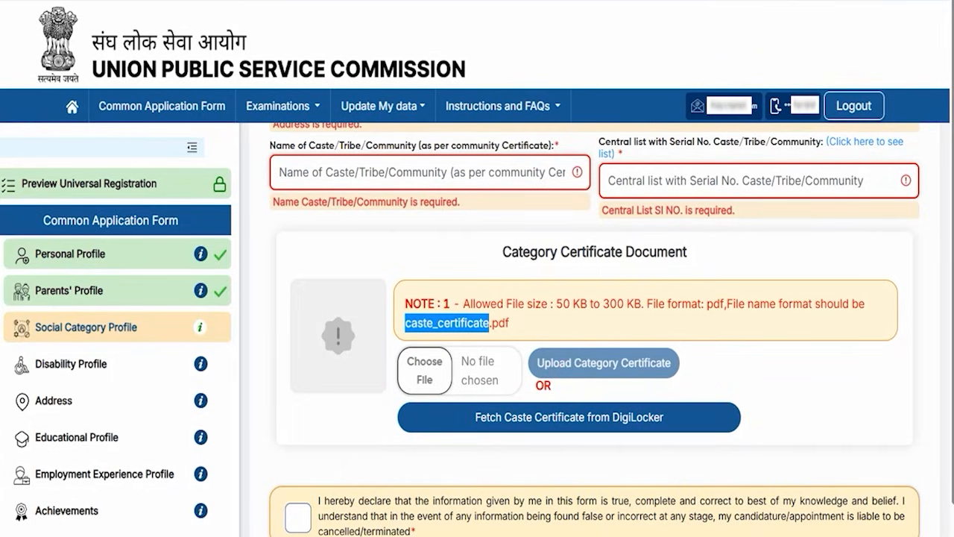
Step: Tick the declaration that the social category information is true and correct
{"action": "scroll", "coordinate": [718, 384], "scroll_direction": "down", "scroll_amount": 1}
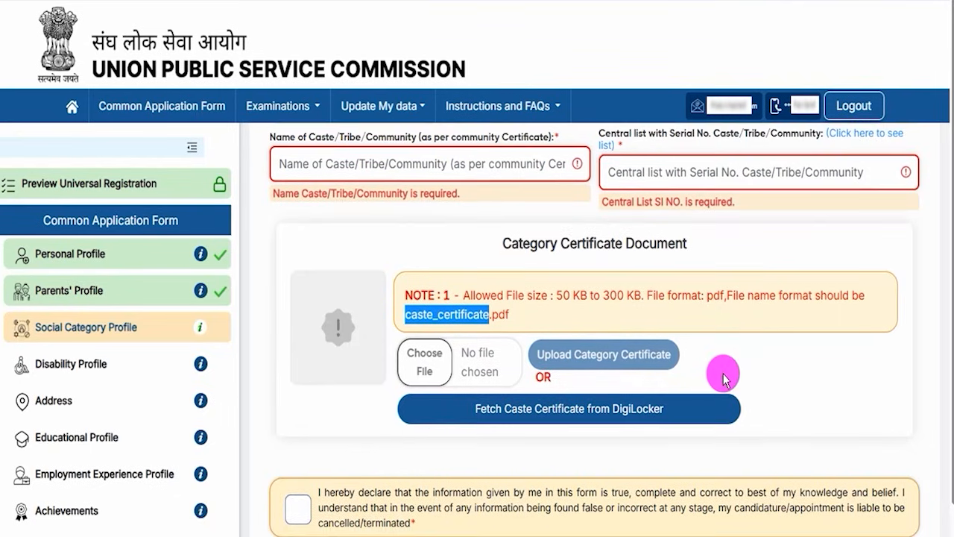
{"action": "scroll", "coordinate": [915, 443], "scroll_direction": "down", "scroll_amount": 1}
{"action": "left_click", "coordinate": [292, 476]}
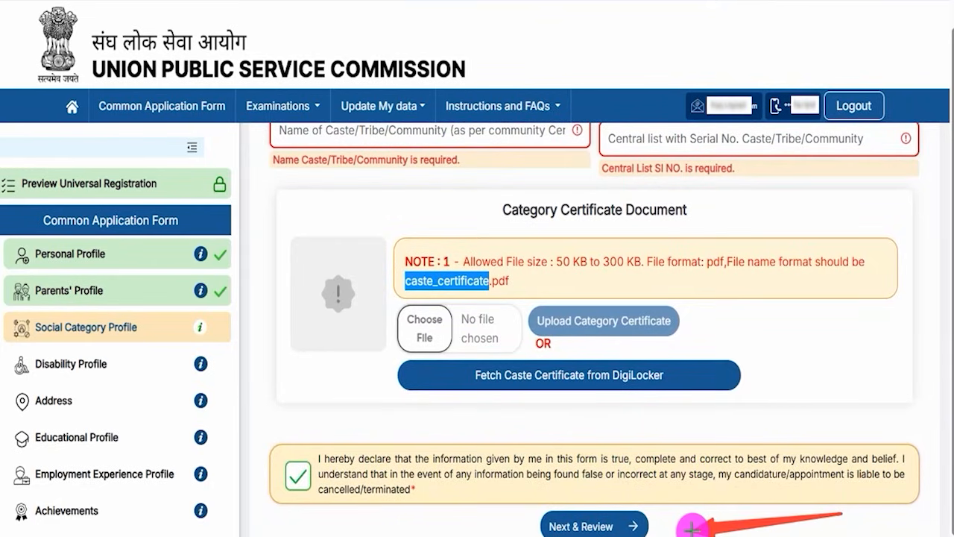
Step: Open the Next & Review summary for the Social Category Profile
{"action": "left_click", "coordinate": [644, 527]}
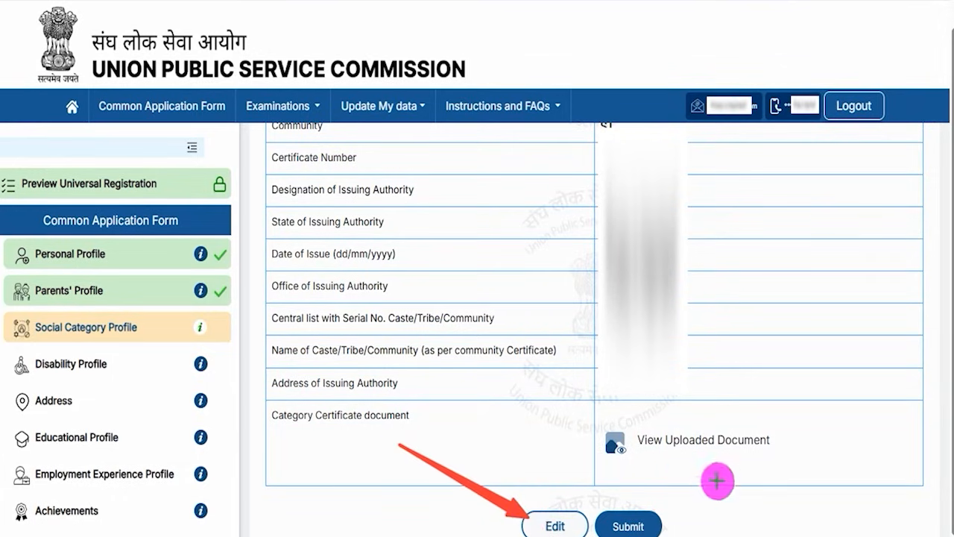
Step: Submit the Social Category Profile and answer Yes to PwD/PwBD and disability 40% or above
{"action": "left_click", "coordinate": [651, 517]}
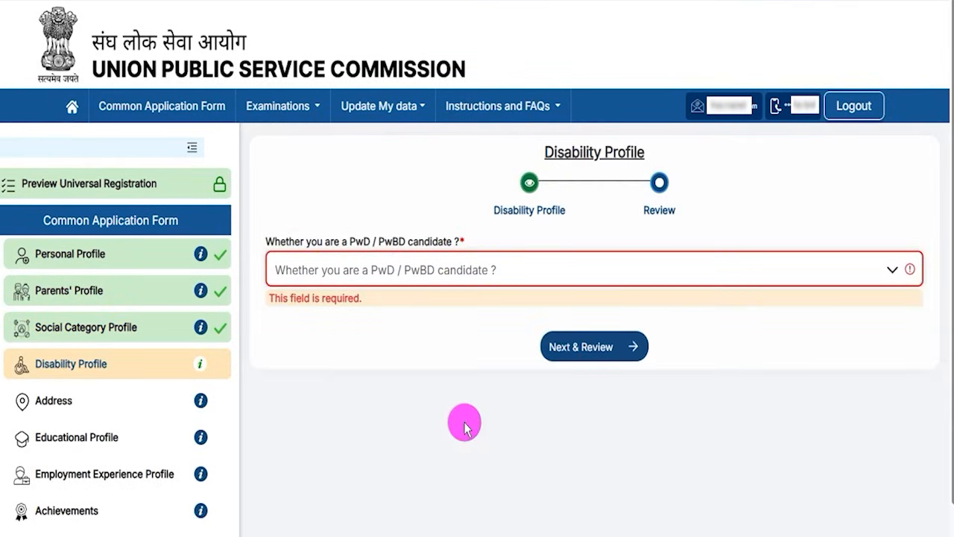
{"action": "left_click_drag", "start_coordinate": [556, 152], "coordinate": [626, 152]}
{"action": "left_click_drag", "start_coordinate": [318, 242], "coordinate": [427, 242]}
{"action": "left_click", "coordinate": [409, 269]}
{"action": "left_click", "coordinate": [288, 332]}
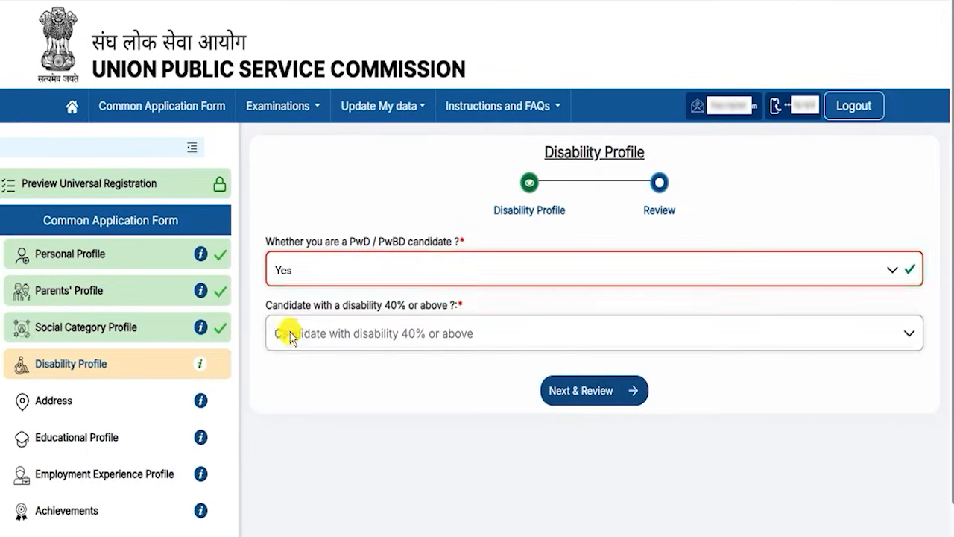
{"action": "left_click", "coordinate": [401, 342]}
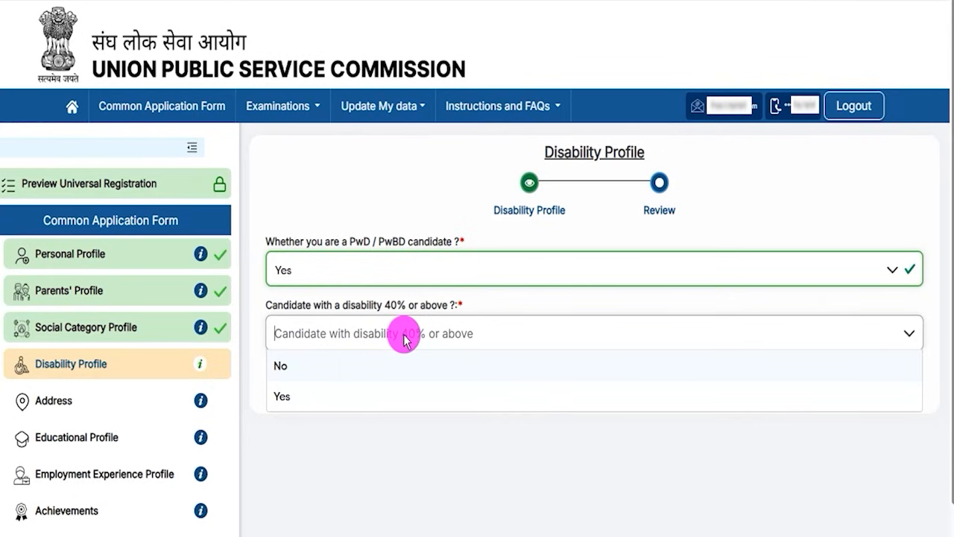
{"action": "left_click", "coordinate": [291, 396]}
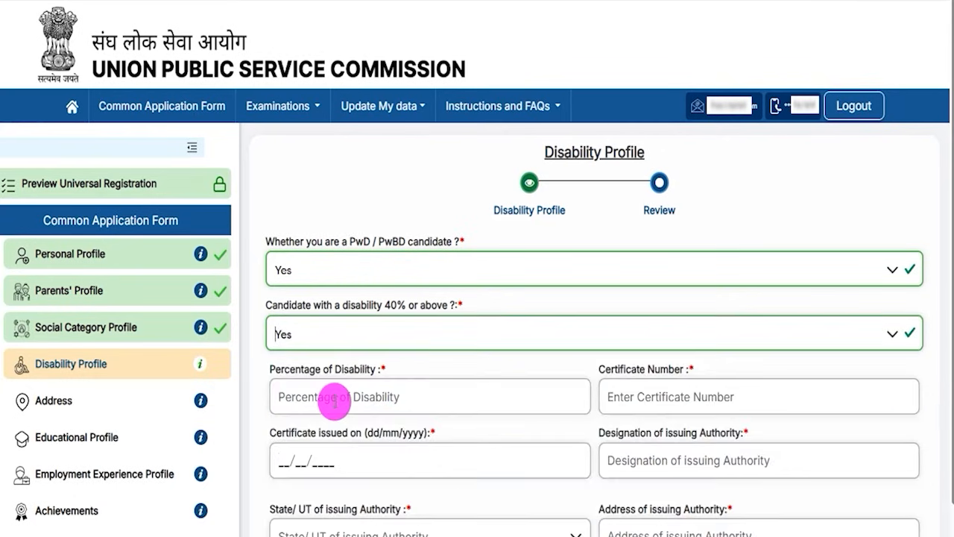
Step: Review the disability percentage, certificate number, issue date, designation and disability type fields
{"action": "left_click_drag", "start_coordinate": [290, 368], "coordinate": [349, 368]}
{"action": "left_click_drag", "start_coordinate": [614, 369], "coordinate": [664, 373]}
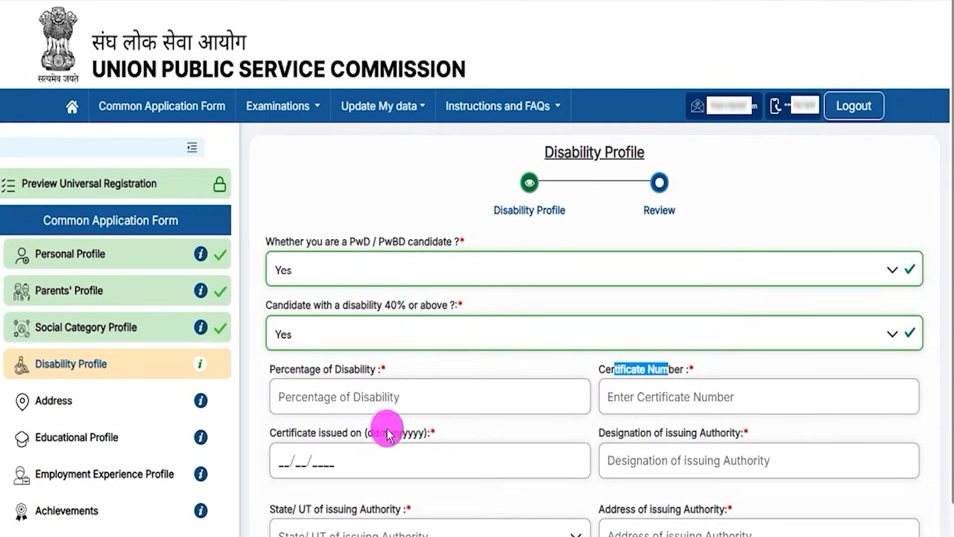
{"action": "left_click_drag", "start_coordinate": [308, 433], "coordinate": [349, 433]}
{"action": "scroll", "coordinate": [681, 441], "scroll_direction": "down", "scroll_amount": 1}
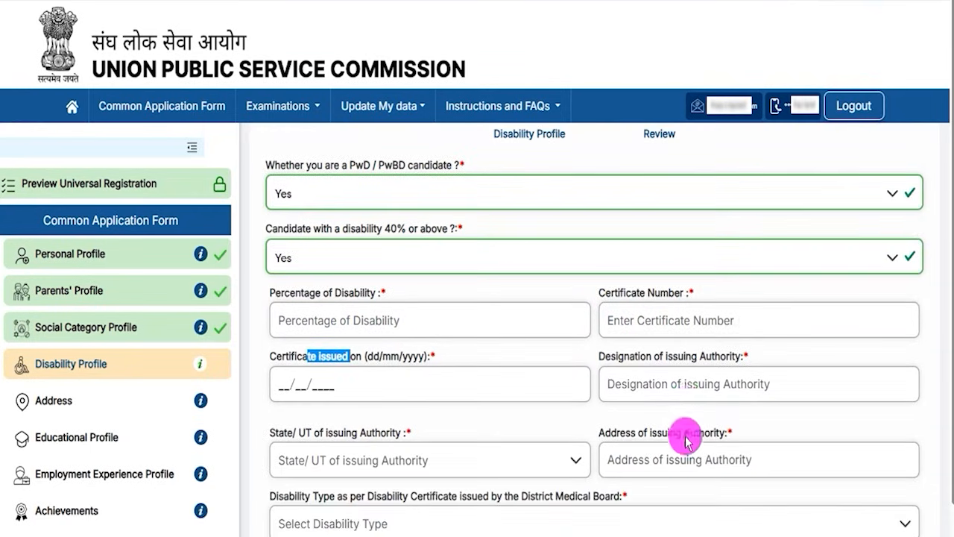
{"action": "left_click_drag", "start_coordinate": [639, 358], "coordinate": [697, 356]}
{"action": "scroll", "coordinate": [663, 378], "scroll_direction": "down", "scroll_amount": 1}
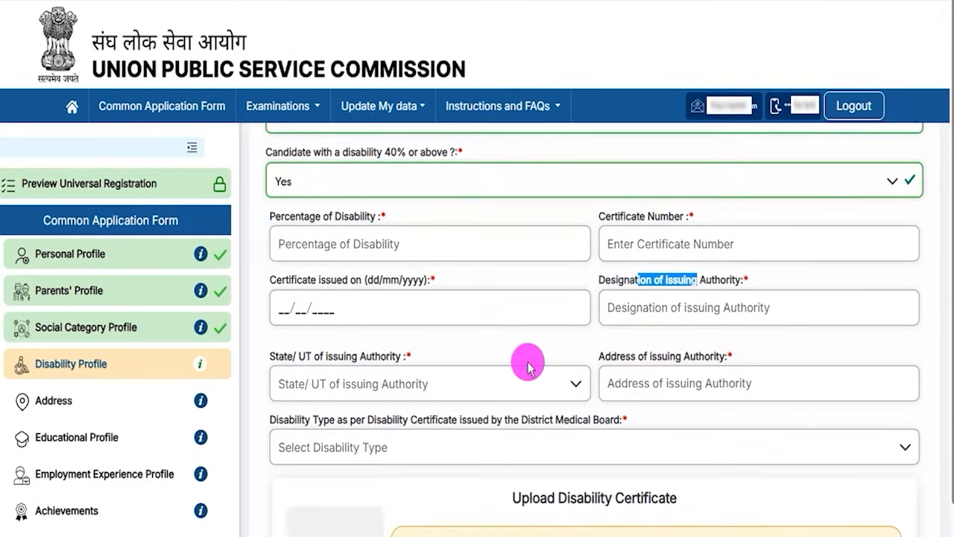
{"action": "left_click", "coordinate": [657, 363]}
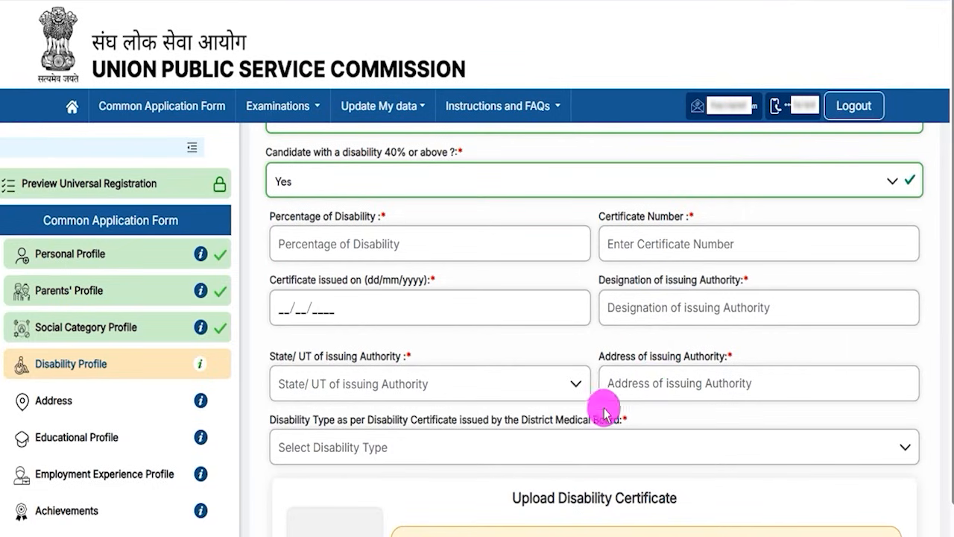
{"action": "left_click_drag", "start_coordinate": [297, 426], "coordinate": [445, 423]}
{"action": "scroll", "coordinate": [462, 456], "scroll_direction": "down", "scroll_amount": 2}
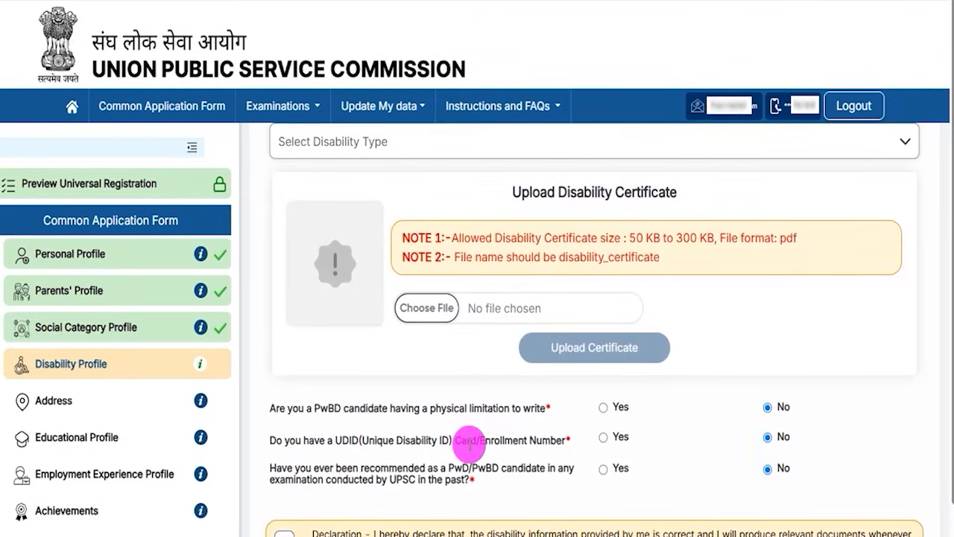
{"action": "scroll", "coordinate": [477, 350], "scroll_direction": "up", "scroll_amount": 6}
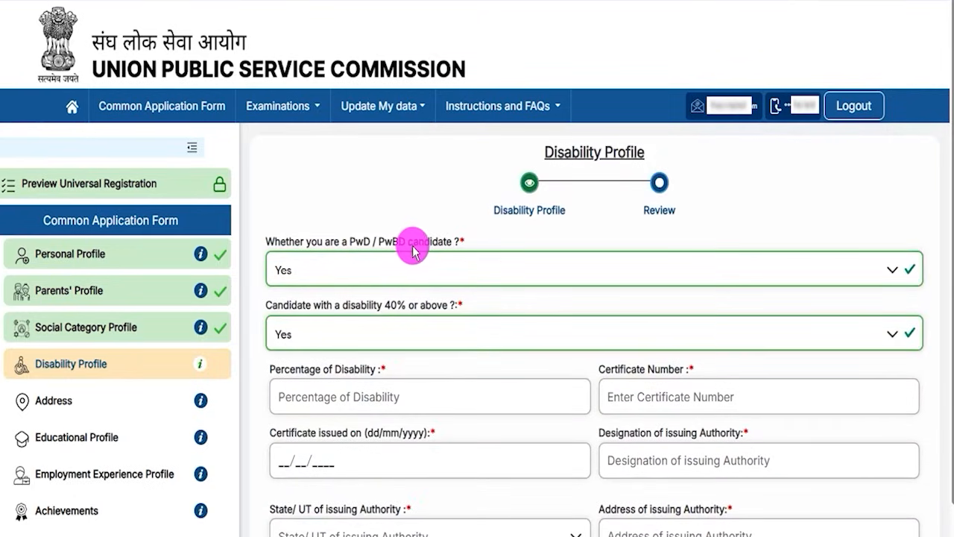
Step: Answer No to both PwD/PwBD questions, briefly showing the recommended-exam fields under Yes
{"action": "left_click", "coordinate": [372, 267]}
{"action": "left_click", "coordinate": [282, 302]}
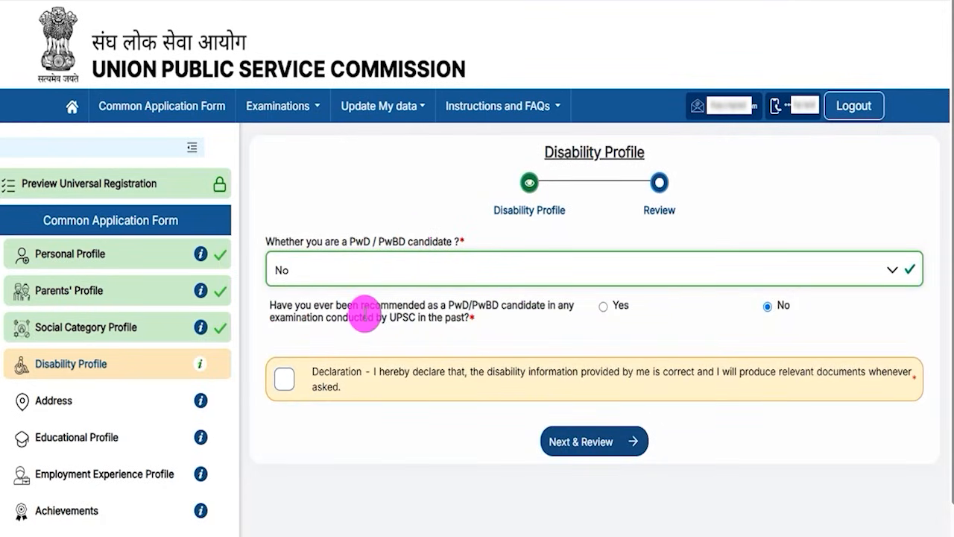
{"action": "left_click_drag", "start_coordinate": [363, 309], "coordinate": [470, 310]}
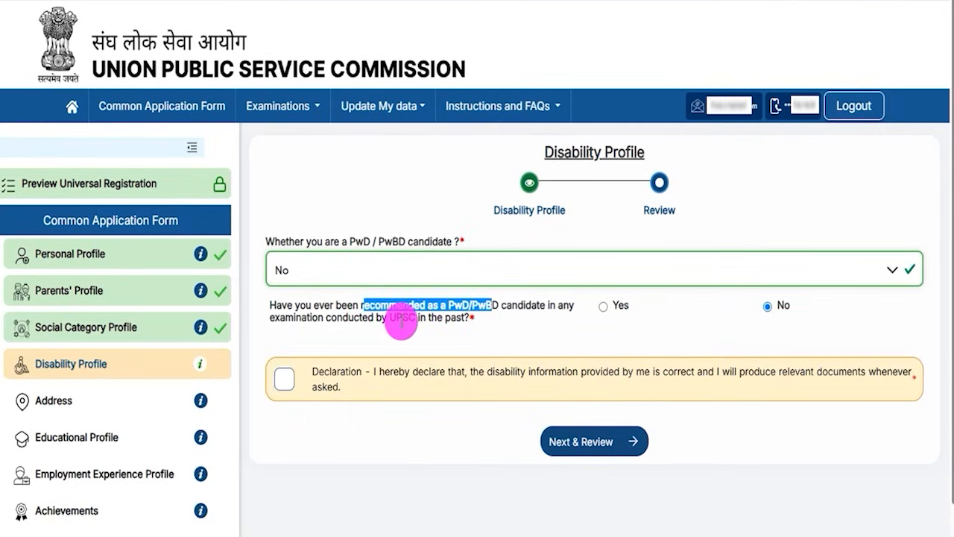
{"action": "left_click_drag", "start_coordinate": [397, 320], "coordinate": [422, 320]}
{"action": "left_click", "coordinate": [603, 306]}
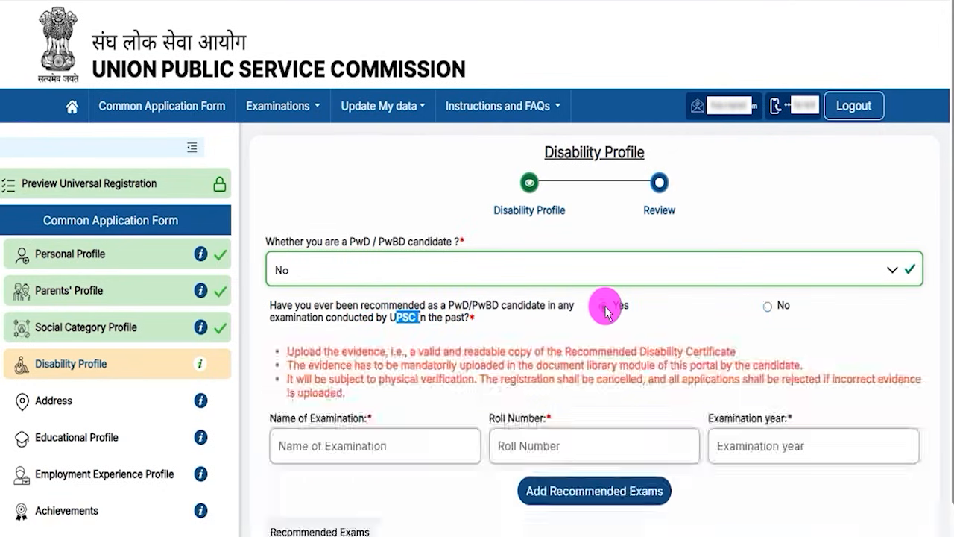
{"action": "left_click_drag", "start_coordinate": [290, 418], "coordinate": [339, 421]}
{"action": "left_click_drag", "start_coordinate": [493, 419], "coordinate": [536, 419]}
{"action": "left_click_drag", "start_coordinate": [724, 419], "coordinate": [764, 417]}
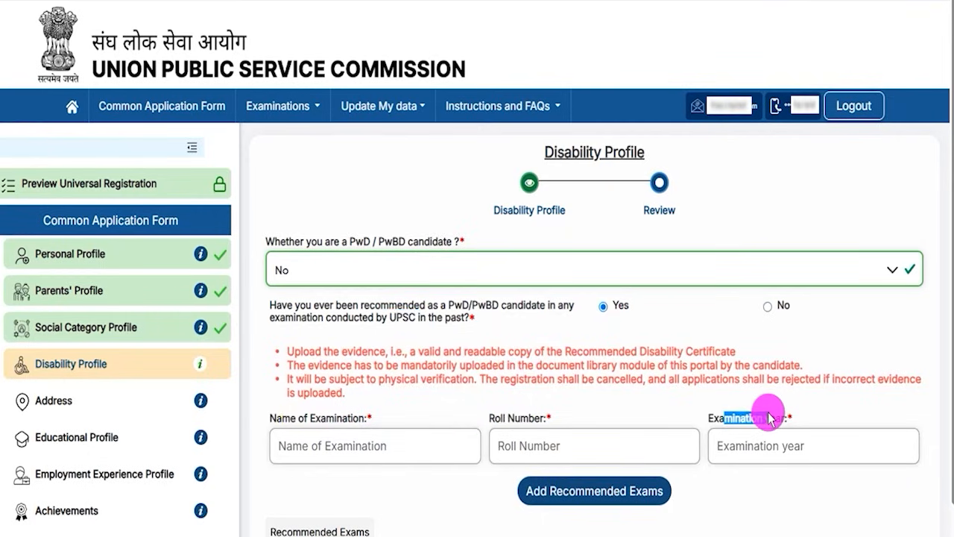
{"action": "left_click", "coordinate": [768, 306]}
Step: Accept the disability declaration and bring up the Disability Profile review page
{"action": "left_click", "coordinate": [284, 382]}
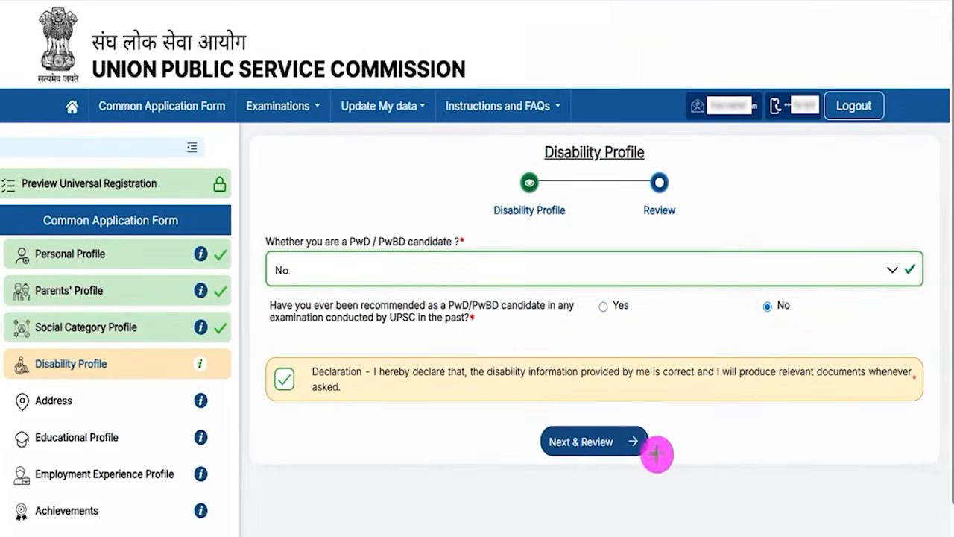
{"action": "left_click_drag", "start_coordinate": [317, 408], "coordinate": [538, 436]}
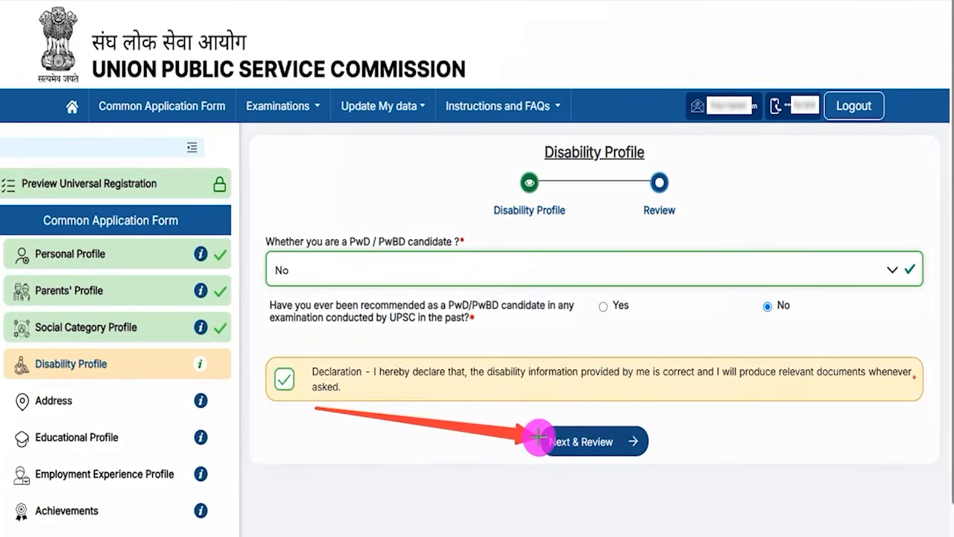
{"action": "left_click", "coordinate": [539, 439]}
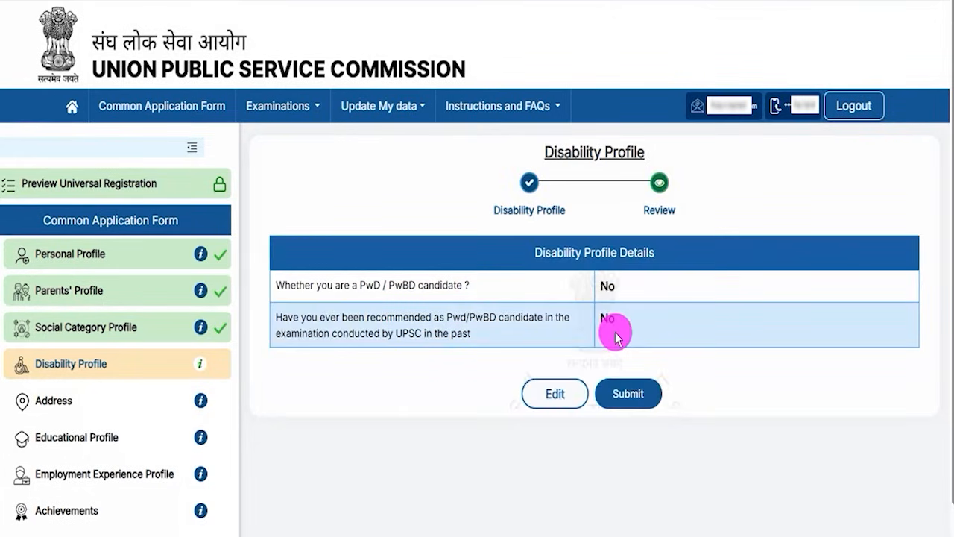
{"action": "left_click_drag", "start_coordinate": [535, 250], "coordinate": [638, 246]}
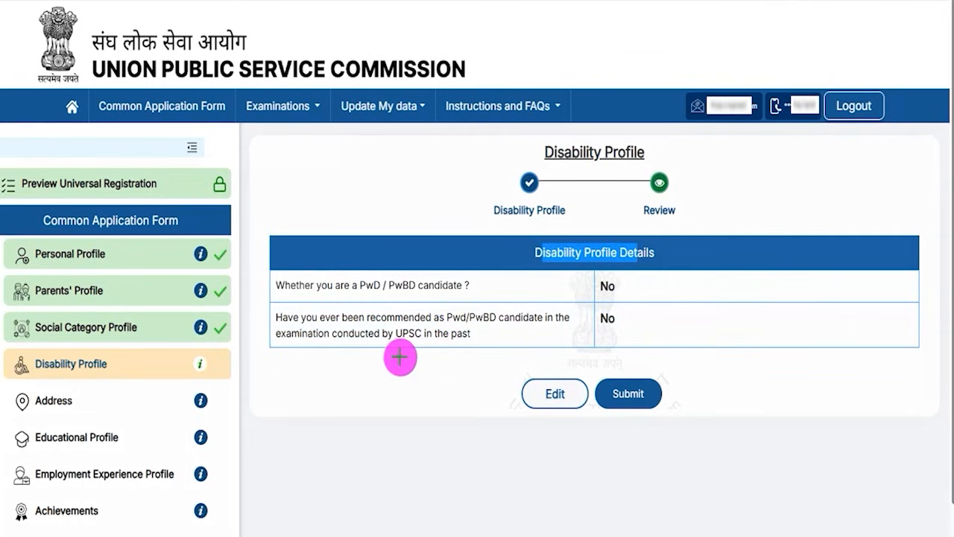
{"action": "left_click_drag", "start_coordinate": [399, 357], "coordinate": [519, 393]}
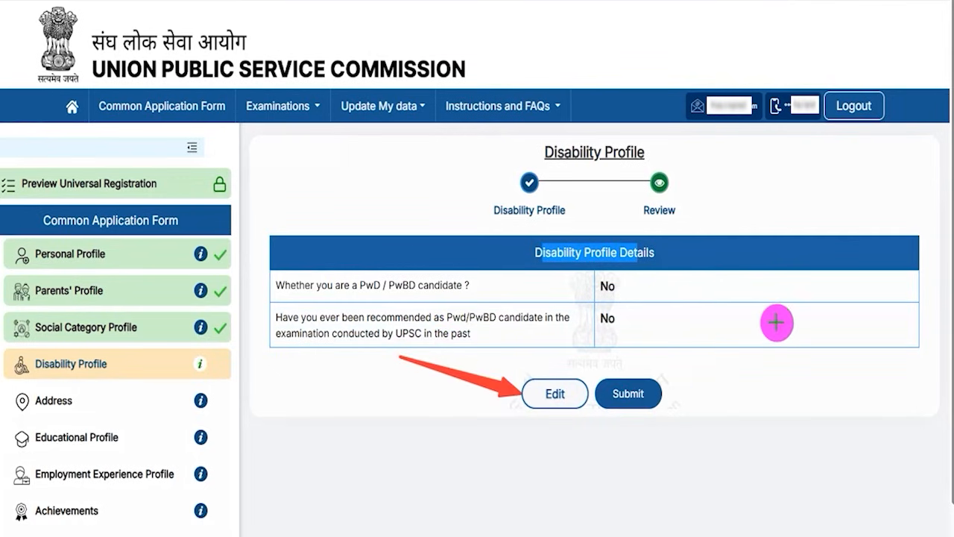
{"action": "left_click_drag", "start_coordinate": [783, 312], "coordinate": [671, 382]}
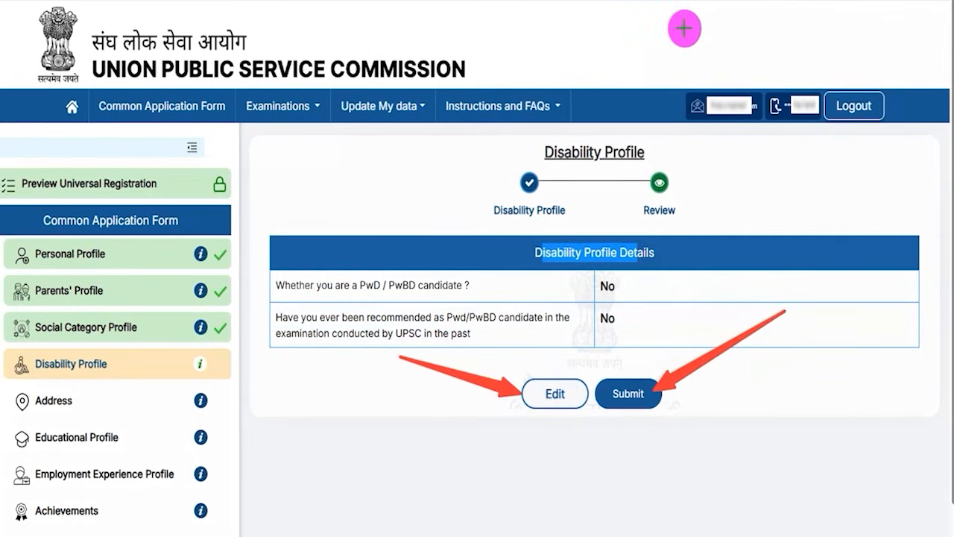
{"action": "key", "text": "Escape"}
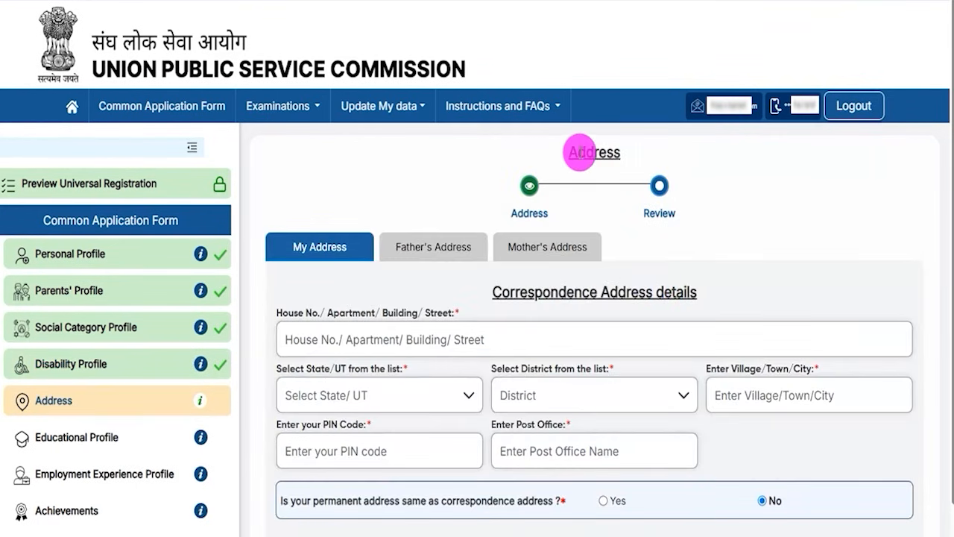
Step: Scroll through the My Address tab, pointing out its address section headings
{"action": "scroll", "coordinate": [639, 277], "scroll_direction": "down", "scroll_amount": 1}
{"action": "left_click_drag", "start_coordinate": [502, 216], "coordinate": [671, 216]}
{"action": "scroll", "coordinate": [504, 249], "scroll_direction": "down", "scroll_amount": 1}
{"action": "scroll", "coordinate": [504, 249], "scroll_direction": "down", "scroll_amount": 2}
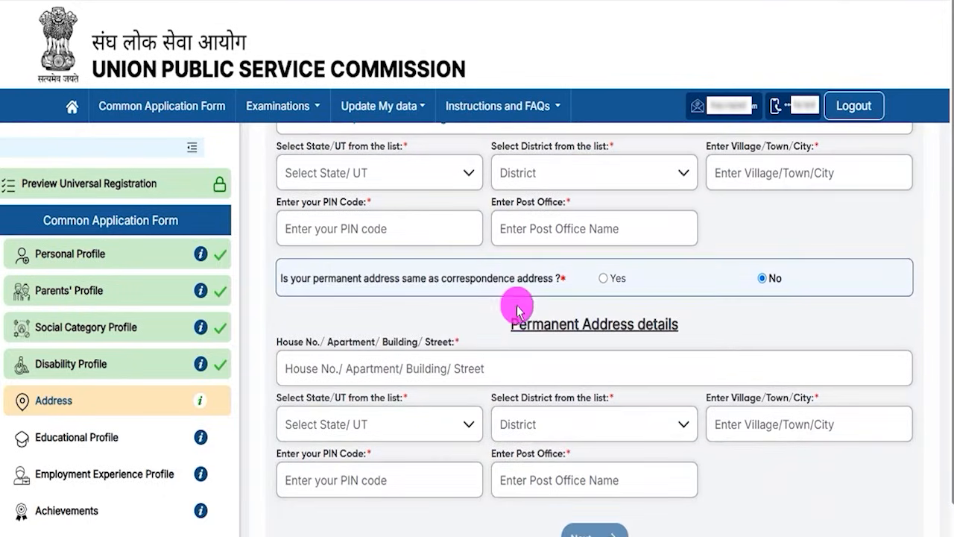
{"action": "left_click_drag", "start_coordinate": [526, 325], "coordinate": [658, 324]}
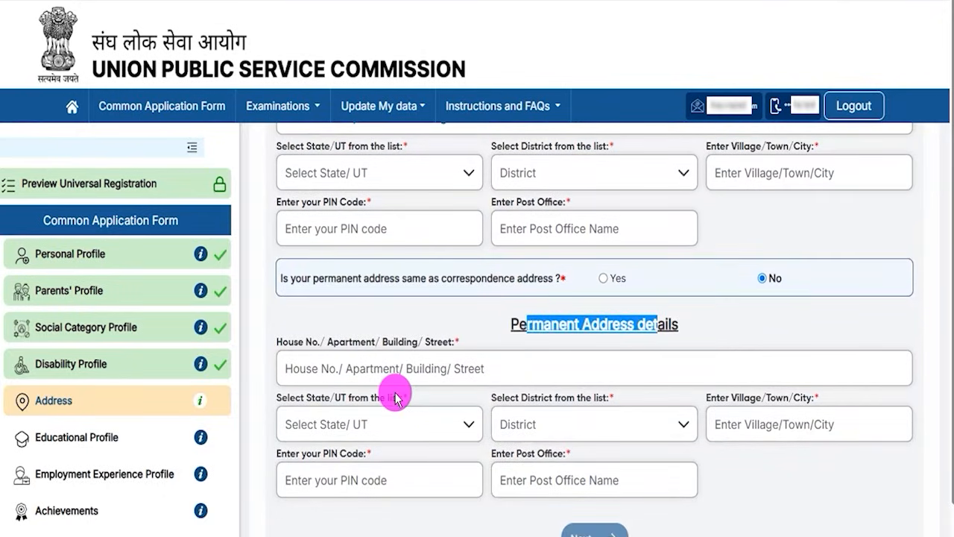
{"action": "left_click", "coordinate": [525, 326]}
{"action": "left_click_drag", "start_coordinate": [524, 327], "coordinate": [580, 328]}
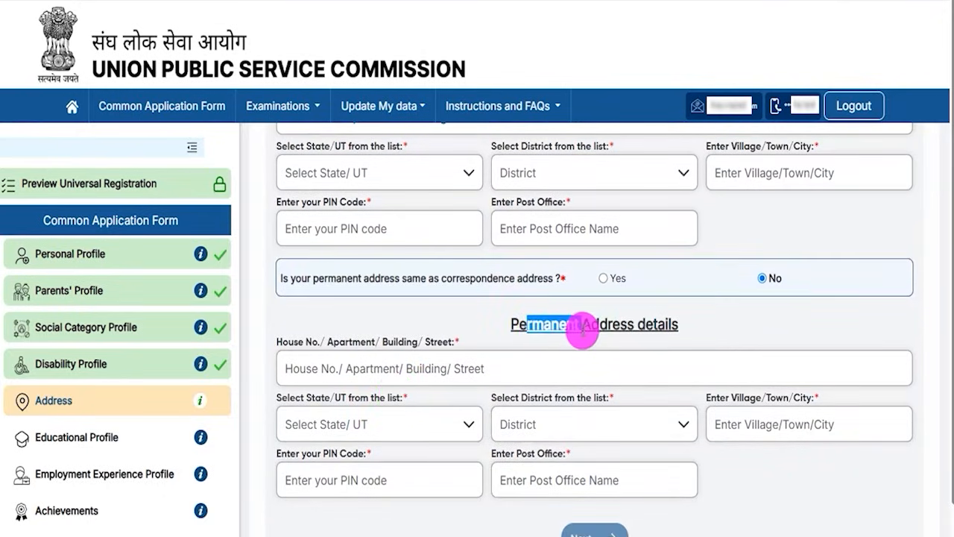
{"action": "scroll", "coordinate": [528, 273], "scroll_direction": "up", "scroll_amount": 3}
{"action": "left_click_drag", "start_coordinate": [510, 291], "coordinate": [643, 290]}
{"action": "scroll", "coordinate": [498, 448], "scroll_direction": "down", "scroll_amount": 4}
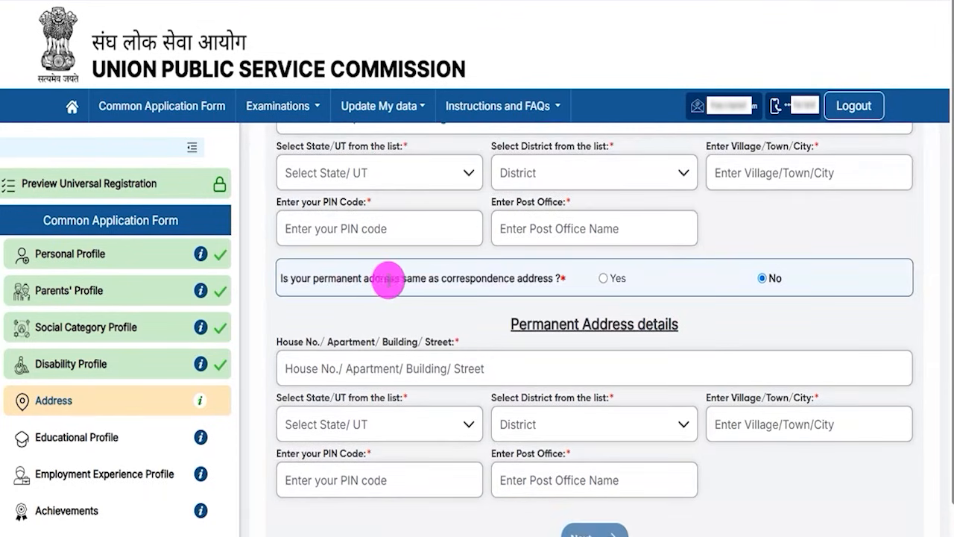
Step: Answer Yes to 'Is your permanent address same as correspondence address?'
{"action": "left_click", "coordinate": [604, 278]}
{"action": "left_click_drag", "start_coordinate": [520, 322], "coordinate": [664, 324]}
{"action": "scroll", "coordinate": [515, 356], "scroll_direction": "up", "scroll_amount": 2}
{"action": "left_click_drag", "start_coordinate": [512, 222], "coordinate": [653, 222]}
{"action": "scroll", "coordinate": [532, 365], "scroll_direction": "down", "scroll_amount": 2}
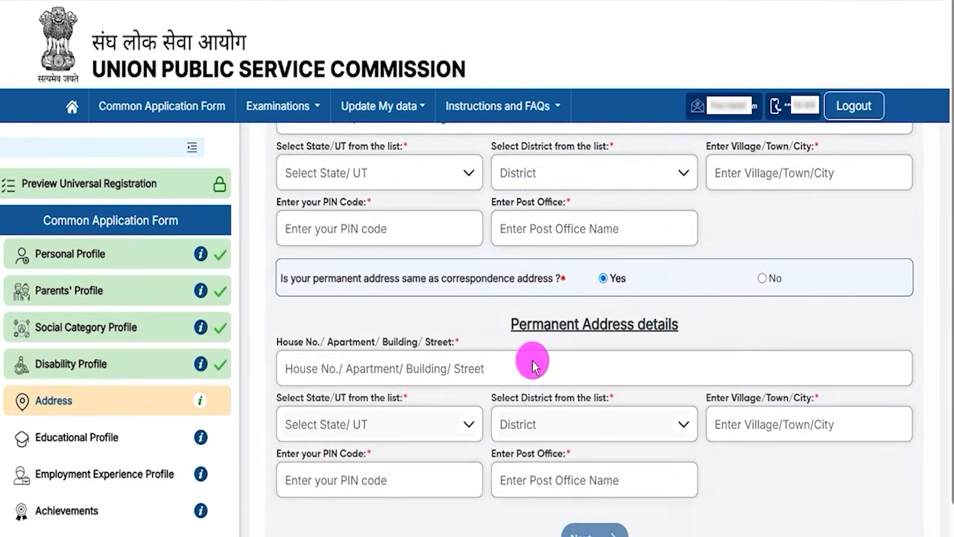
{"action": "scroll", "coordinate": [845, 490], "scroll_direction": "down", "scroll_amount": 1}
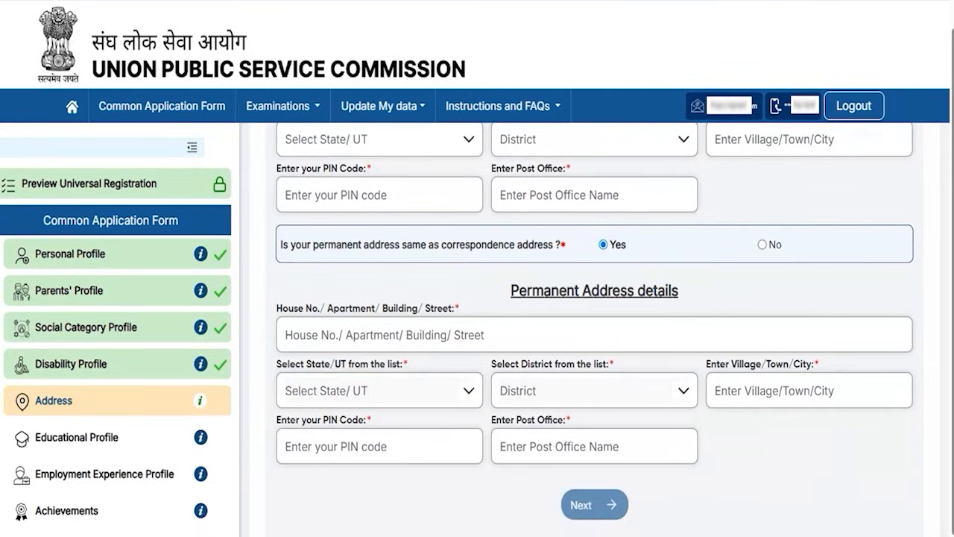
{"action": "left_click_drag", "start_coordinate": [829, 441], "coordinate": [628, 505]}
Step: Continue to the Father's Address tab, review its two same-address questions, and proceed to Mother's Address
{"action": "left_click_drag", "start_coordinate": [290, 308], "coordinate": [392, 309]}
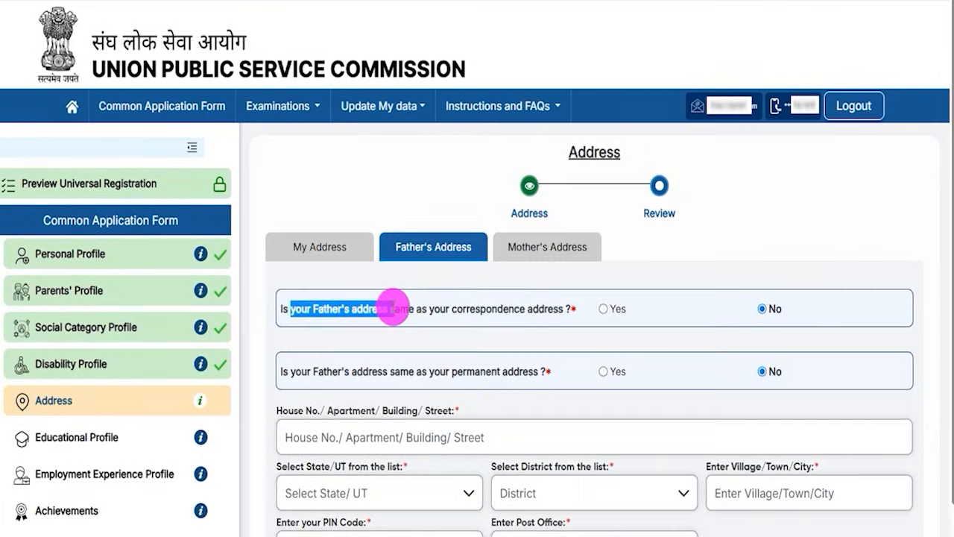
{"action": "left_click", "coordinate": [391, 311]}
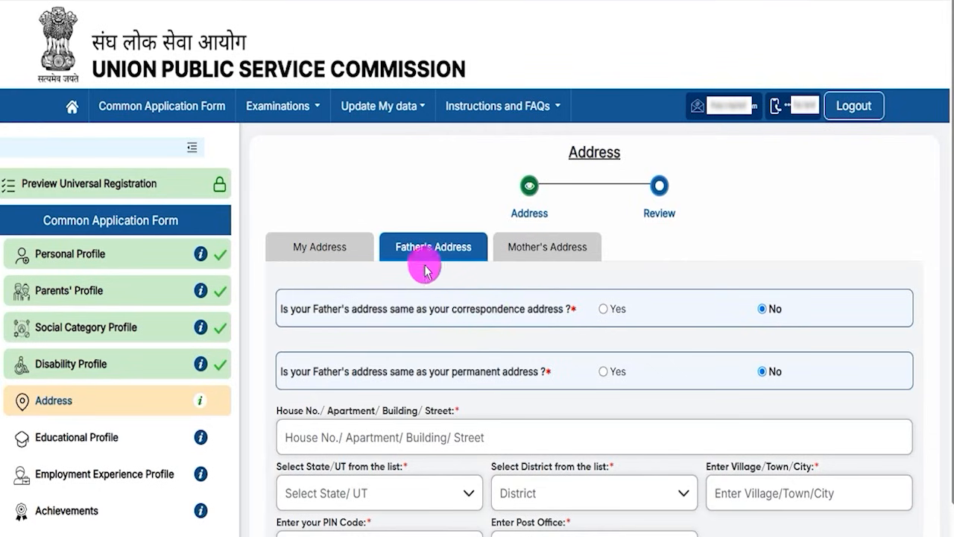
{"action": "left_click_drag", "start_coordinate": [296, 308], "coordinate": [545, 311]}
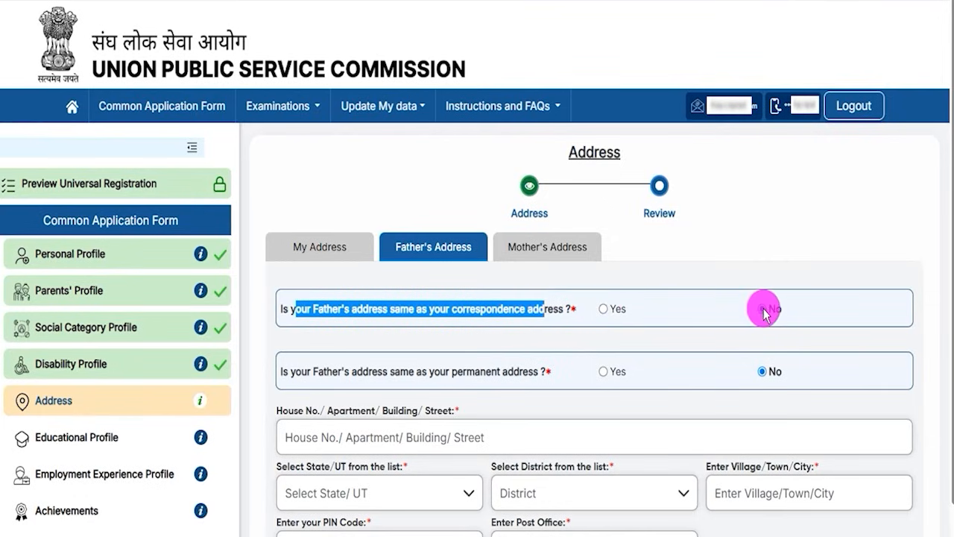
{"action": "left_click_drag", "start_coordinate": [296, 372], "coordinate": [513, 372]}
{"action": "left_click", "coordinate": [292, 370]}
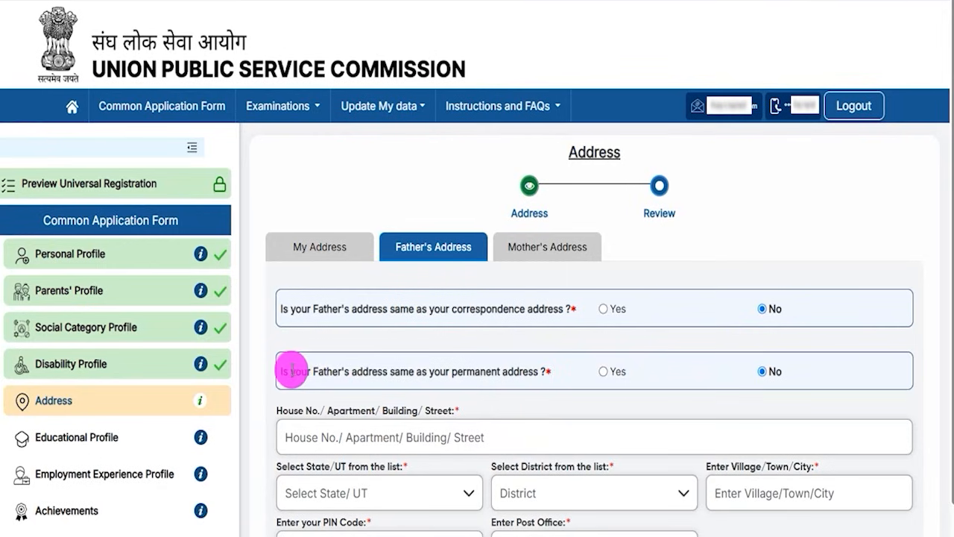
{"action": "left_click_drag", "start_coordinate": [291, 370], "coordinate": [516, 375]}
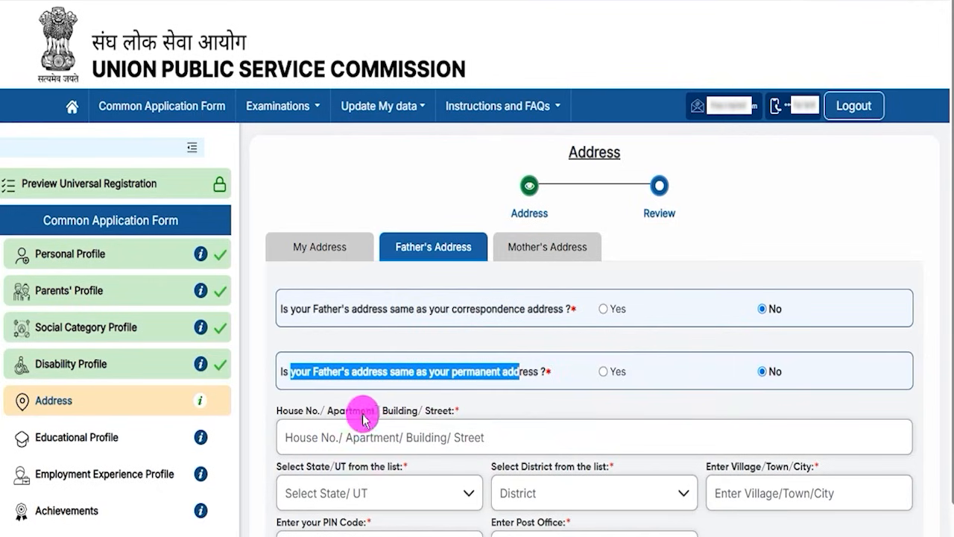
{"action": "left_click", "coordinate": [351, 438]}
{"action": "scroll", "coordinate": [515, 447], "scroll_direction": "down", "scroll_amount": 3}
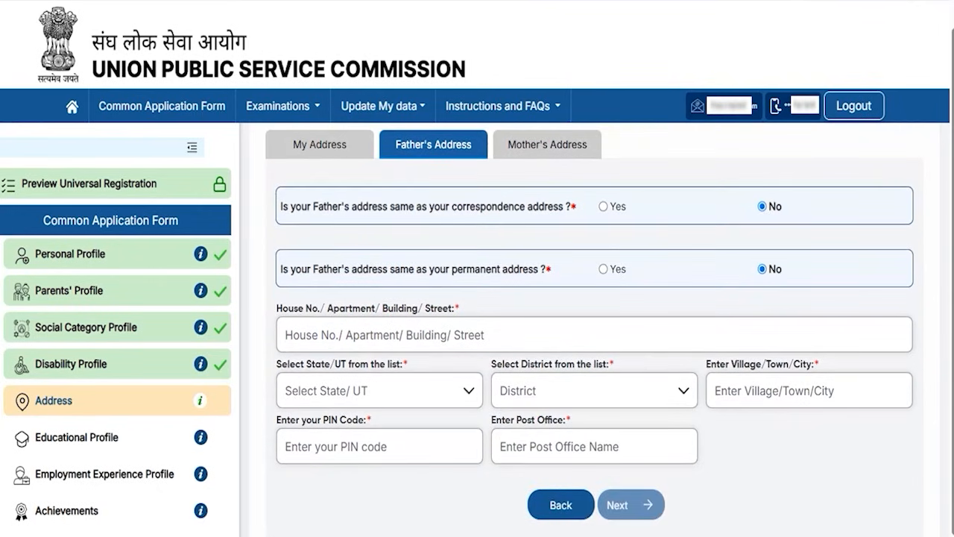
{"action": "left_click", "coordinate": [709, 445]}
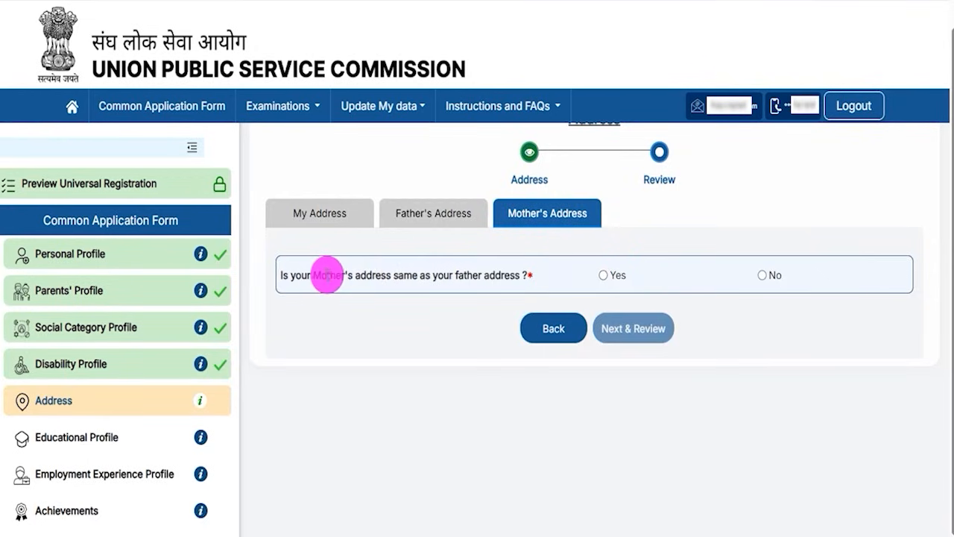
Step: From the Mother's Address tab, open Next & Review and submit the address details
{"action": "left_click_drag", "start_coordinate": [322, 274], "coordinate": [492, 274]}
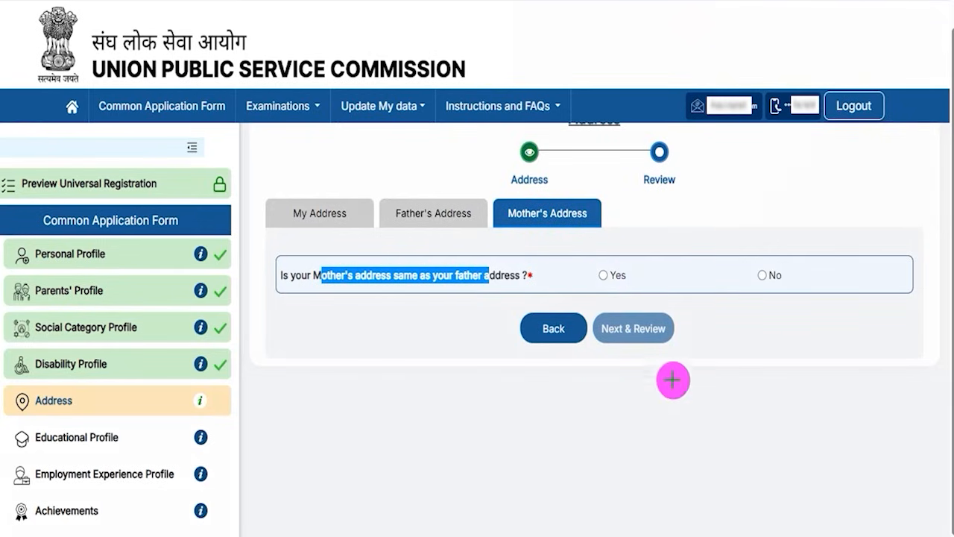
{"action": "left_click_drag", "start_coordinate": [870, 333], "coordinate": [669, 326]}
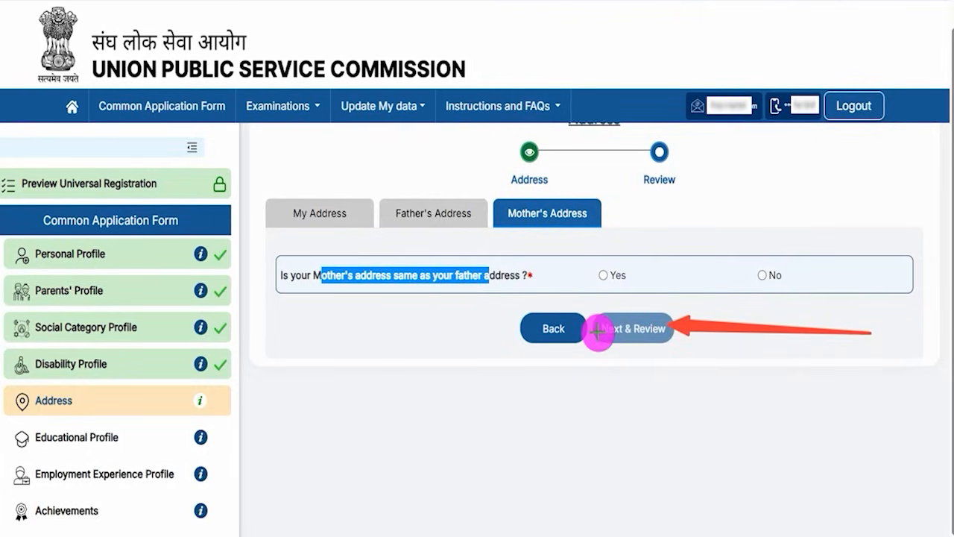
{"action": "left_click", "coordinate": [652, 342]}
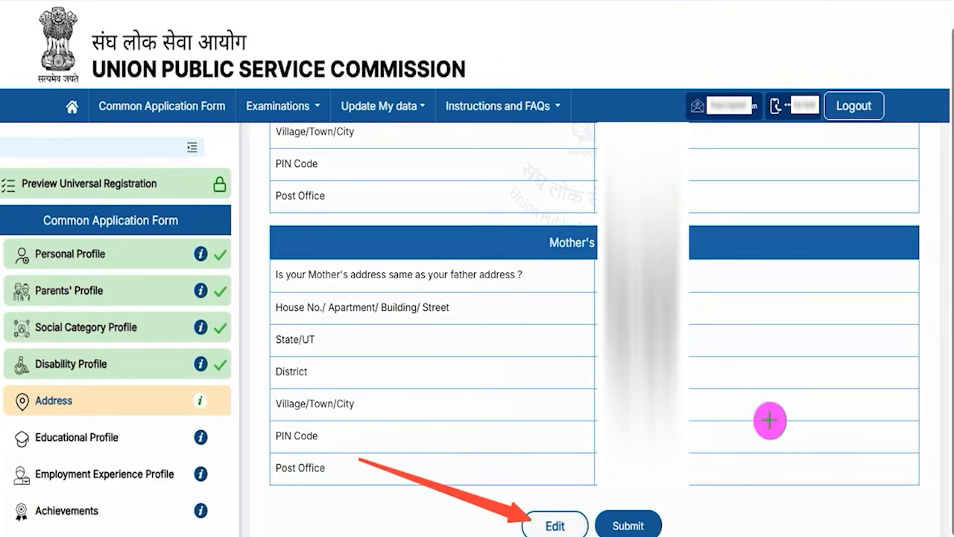
{"action": "left_click", "coordinate": [654, 516]}
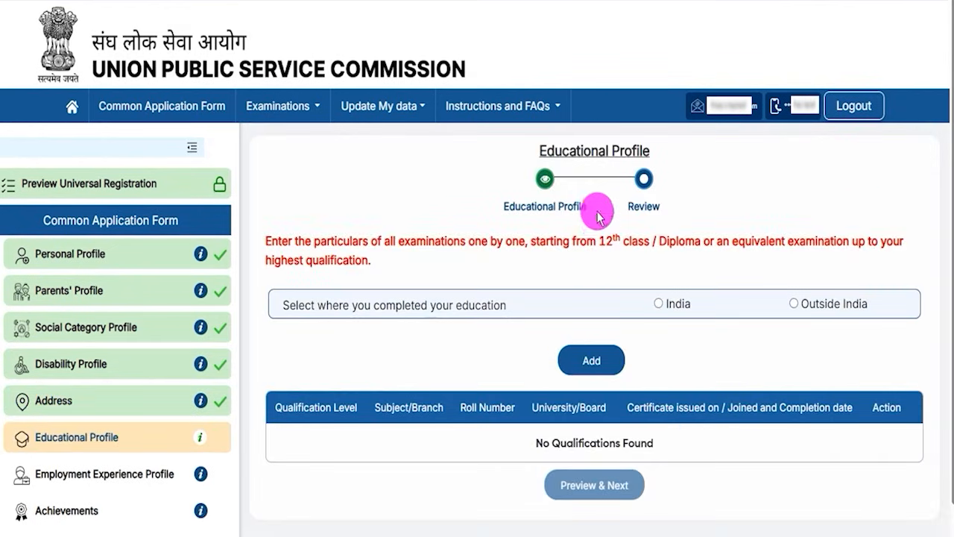
Step: Select India as where education was completed, after reviewing the Educational Profile instructions
{"action": "left_click_drag", "start_coordinate": [559, 151], "coordinate": [622, 149]}
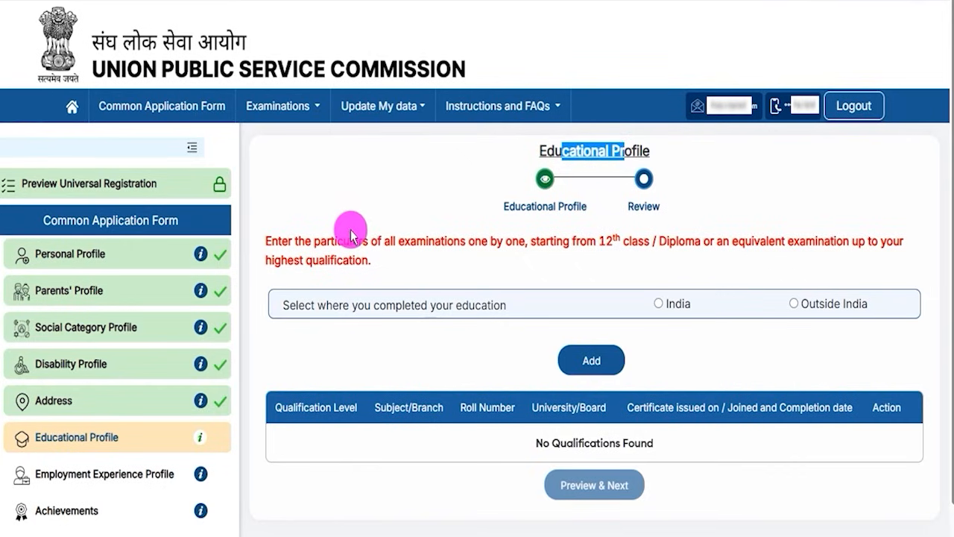
{"action": "left_click_drag", "start_coordinate": [304, 240], "coordinate": [620, 242]}
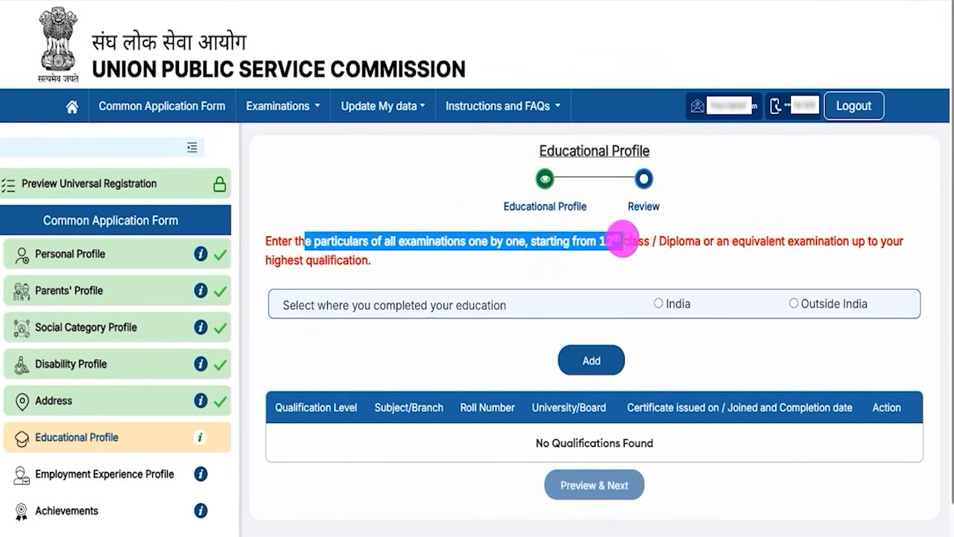
{"action": "left_click", "coordinate": [347, 305]}
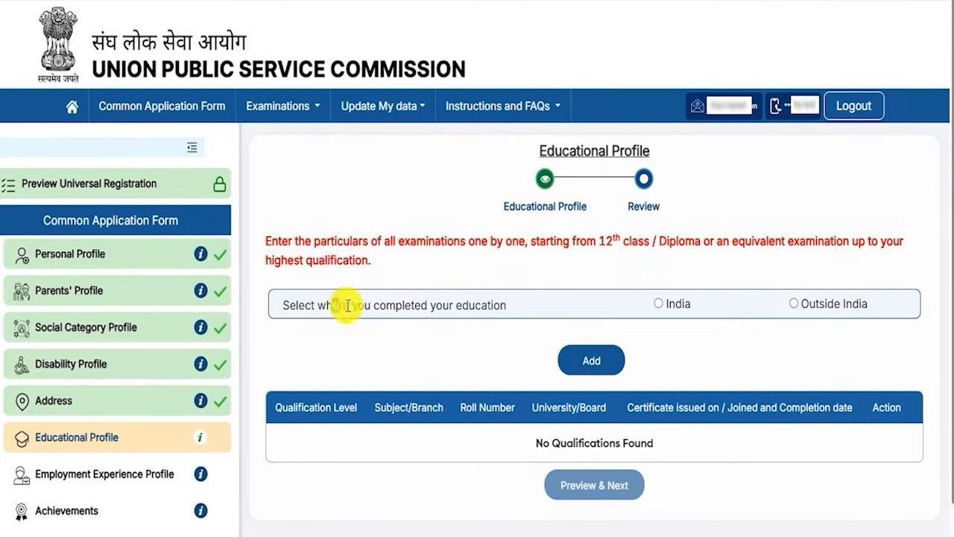
{"action": "left_click_drag", "start_coordinate": [348, 305], "coordinate": [411, 305]}
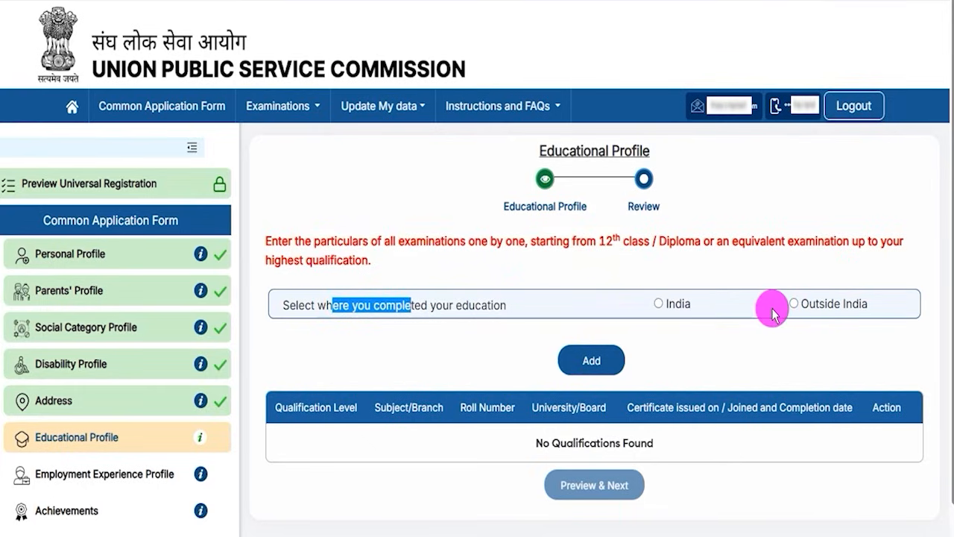
{"action": "left_click", "coordinate": [660, 305]}
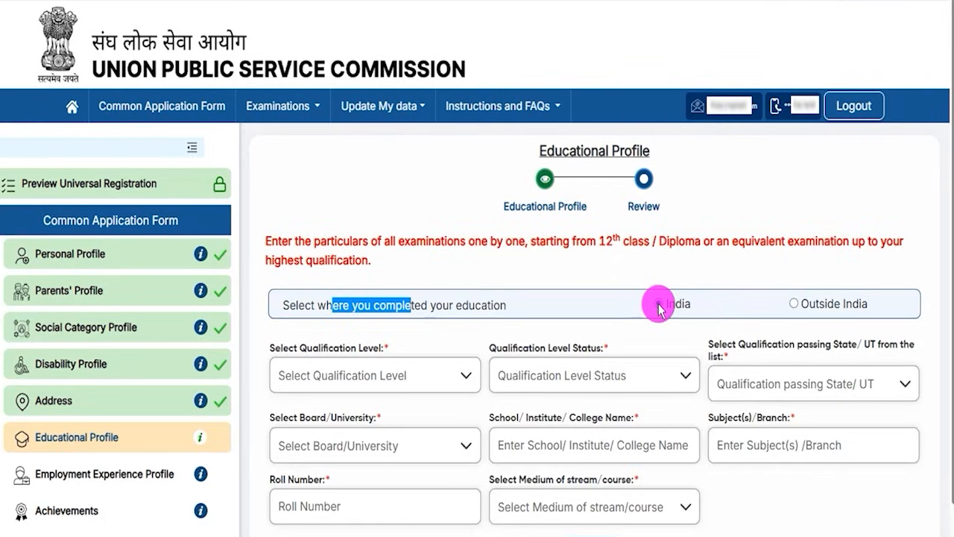
{"action": "left_click", "coordinate": [656, 337]}
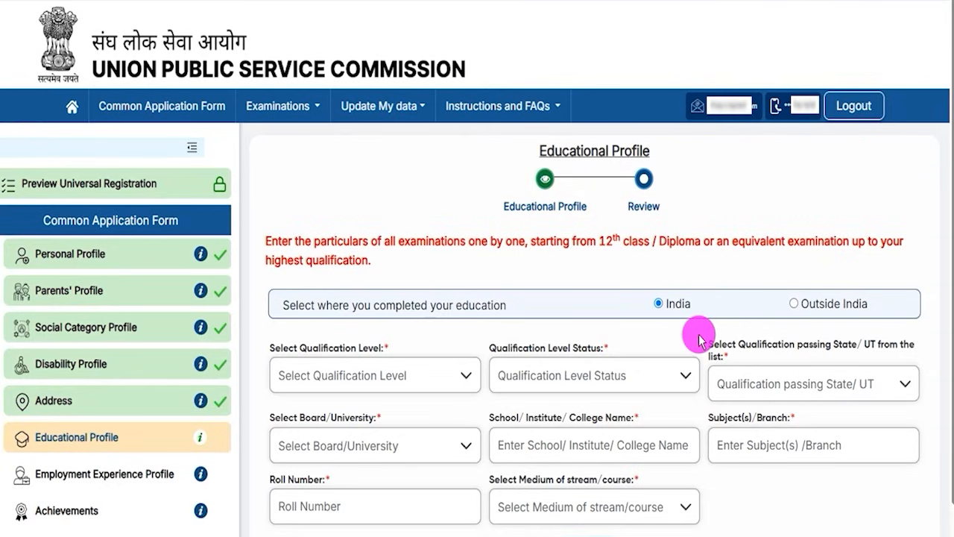
{"action": "left_click_drag", "start_coordinate": [599, 241], "coordinate": [638, 242]}
{"action": "scroll", "coordinate": [649, 350], "scroll_direction": "down", "scroll_amount": 1}
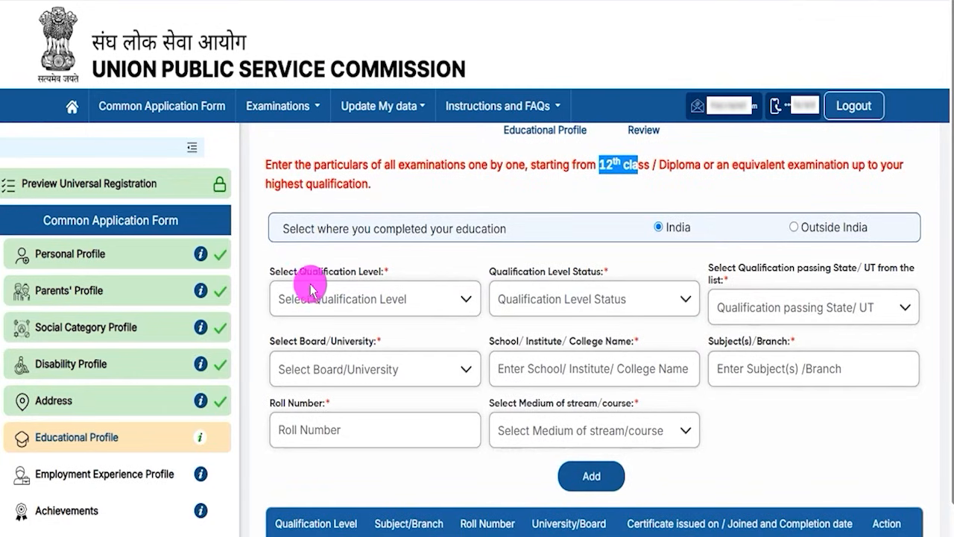
Step: Choose Higher Secondary (10+2), status Completed, and passing state Uttar Pradesh
{"action": "left_click", "coordinate": [360, 302]}
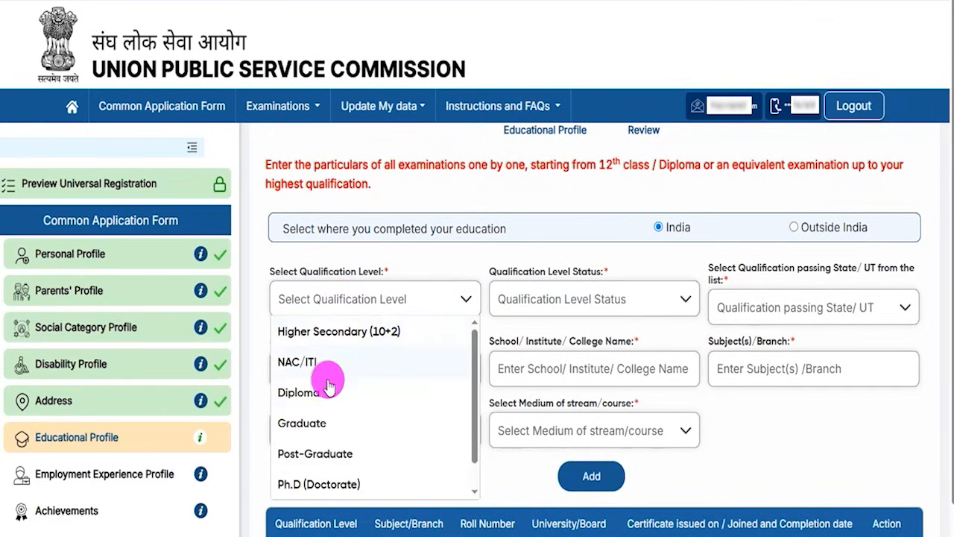
{"action": "left_click", "coordinate": [371, 334]}
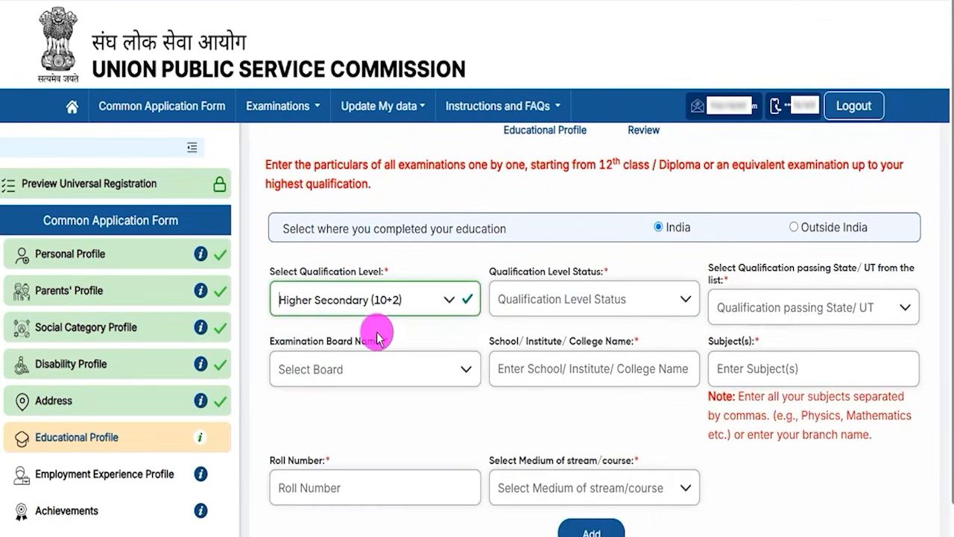
{"action": "left_click_drag", "start_coordinate": [512, 278], "coordinate": [603, 296]}
{"action": "left_click", "coordinate": [600, 304]}
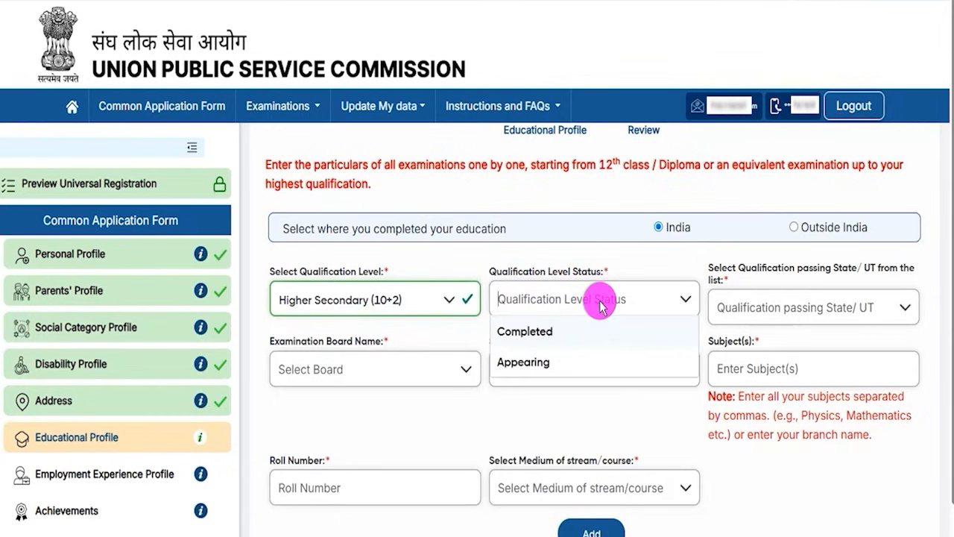
{"action": "left_click", "coordinate": [542, 334]}
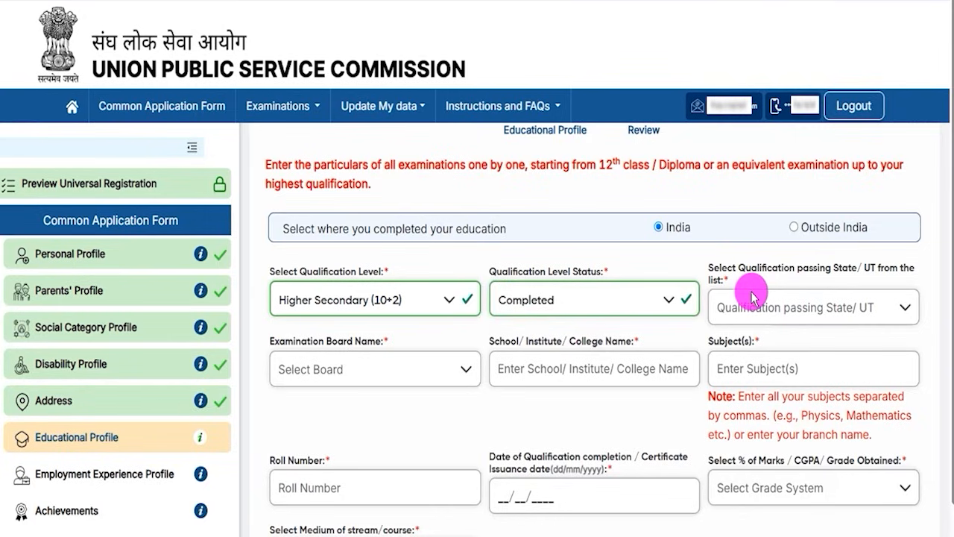
{"action": "left_click_drag", "start_coordinate": [738, 272], "coordinate": [825, 270]}
{"action": "left_click", "coordinate": [807, 311]}
{"action": "scroll", "coordinate": [784, 420], "scroll_direction": "down", "scroll_amount": 10}
{"action": "left_click", "coordinate": [760, 431]}
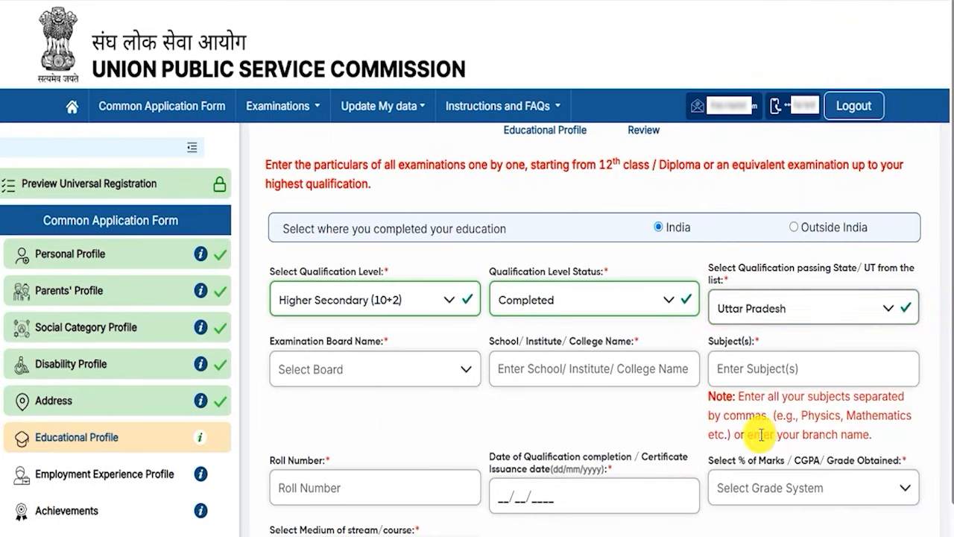
Step: Check the Board, School name, Subject(s), Roll Number and completion date fields
{"action": "left_click_drag", "start_coordinate": [307, 340], "coordinate": [363, 362]}
{"action": "left_click", "coordinate": [354, 366]}
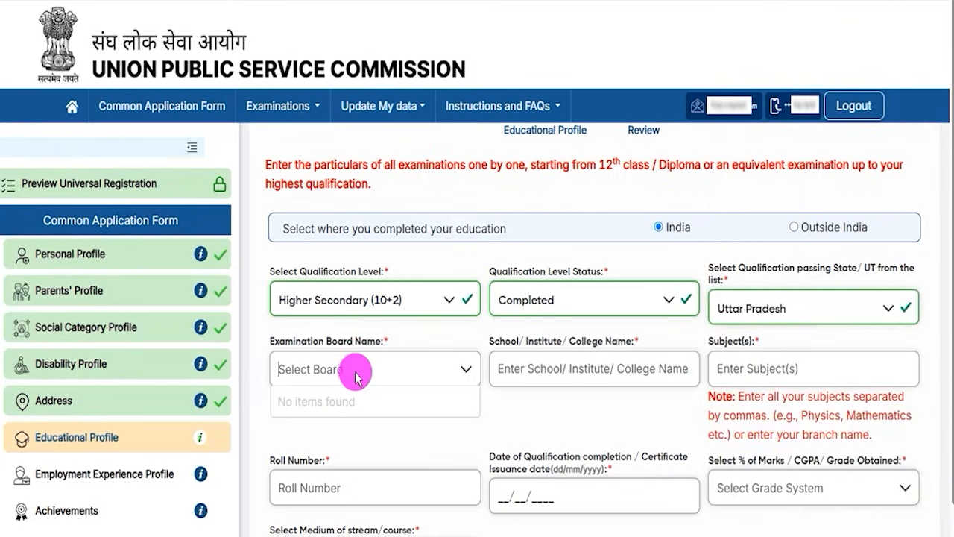
{"action": "left_click", "coordinate": [457, 370]}
{"action": "left_click", "coordinate": [447, 373]}
{"action": "left_click", "coordinate": [453, 367]}
{"action": "left_click_drag", "start_coordinate": [505, 343], "coordinate": [558, 345]}
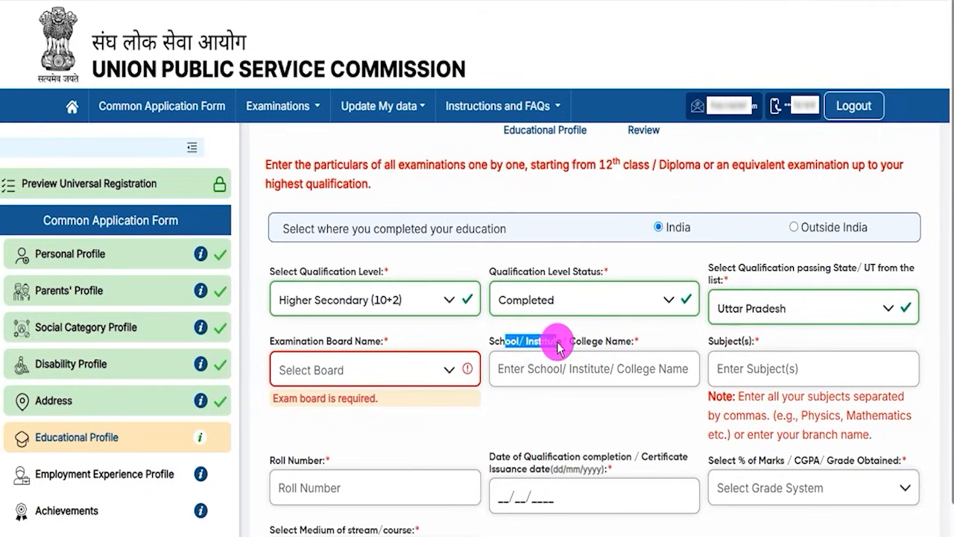
{"action": "left_click", "coordinate": [585, 368]}
{"action": "left_click", "coordinate": [724, 372]}
{"action": "left_click", "coordinate": [773, 429]}
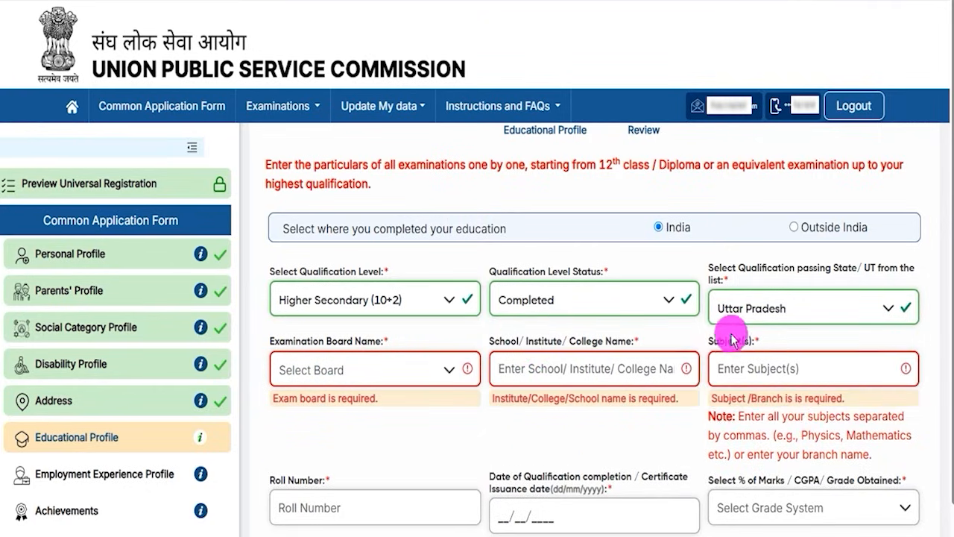
{"action": "left_click_drag", "start_coordinate": [715, 345], "coordinate": [749, 373]}
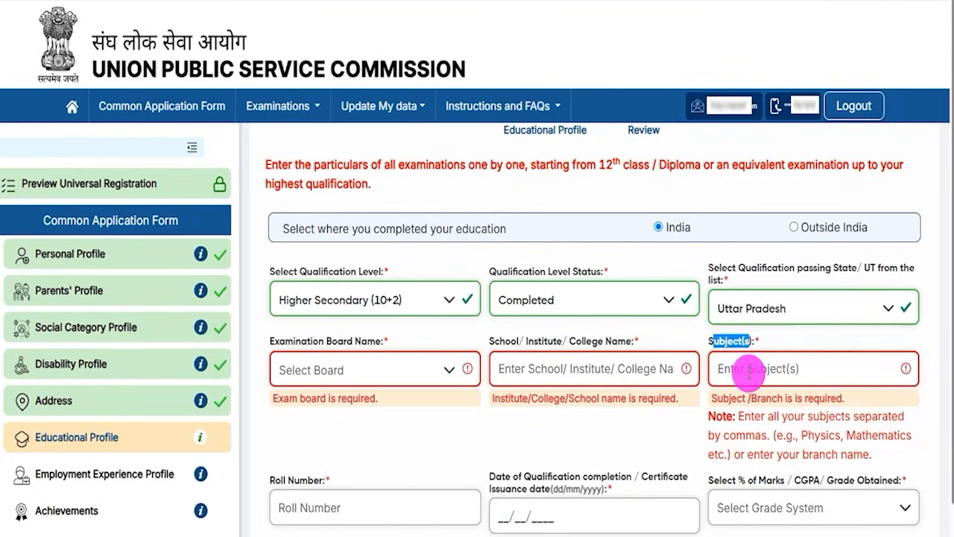
{"action": "left_click", "coordinate": [749, 372]}
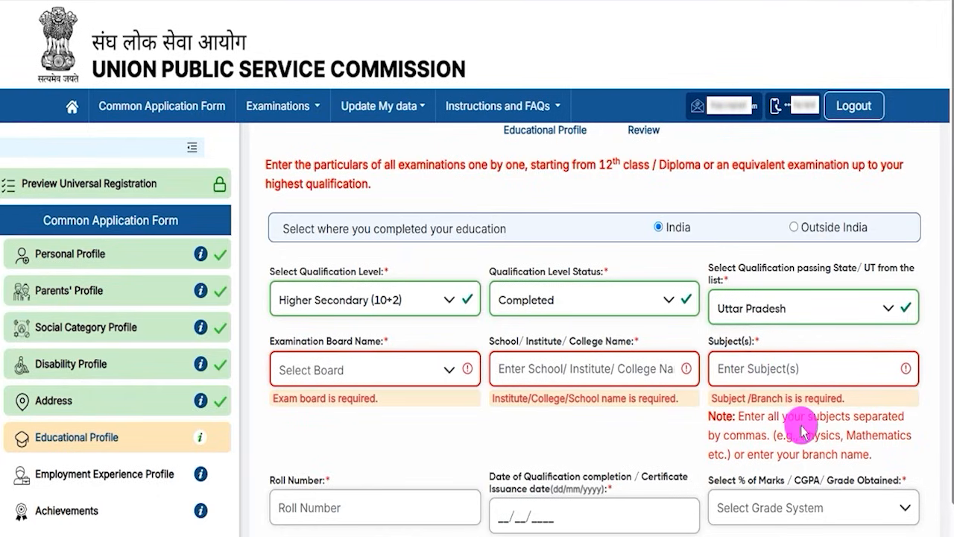
{"action": "left_click_drag", "start_coordinate": [802, 435], "coordinate": [907, 438]}
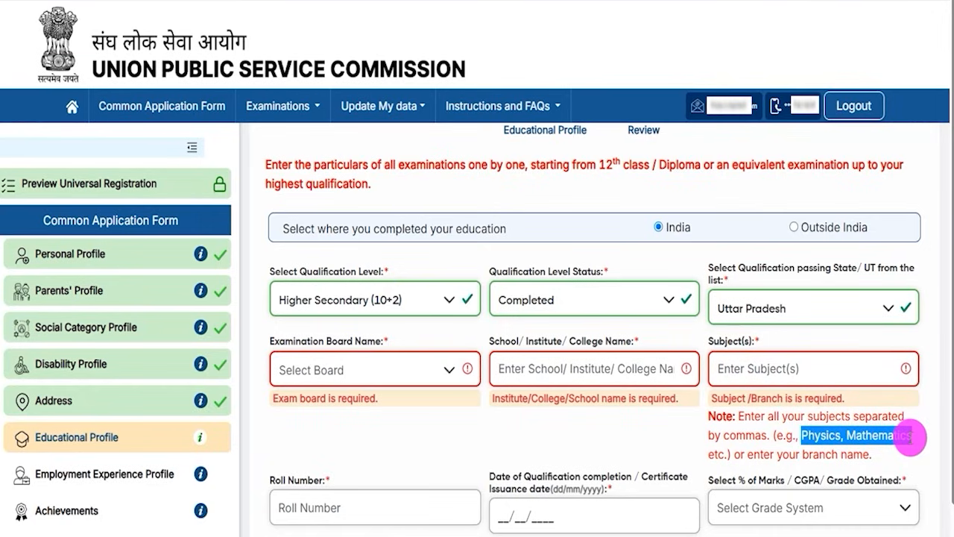
{"action": "left_click_drag", "start_coordinate": [909, 438], "coordinate": [912, 438]}
{"action": "scroll", "coordinate": [470, 392], "scroll_direction": "down", "scroll_amount": 3}
{"action": "left_click", "coordinate": [345, 308]}
{"action": "left_click_drag", "start_coordinate": [505, 276], "coordinate": [629, 282]}
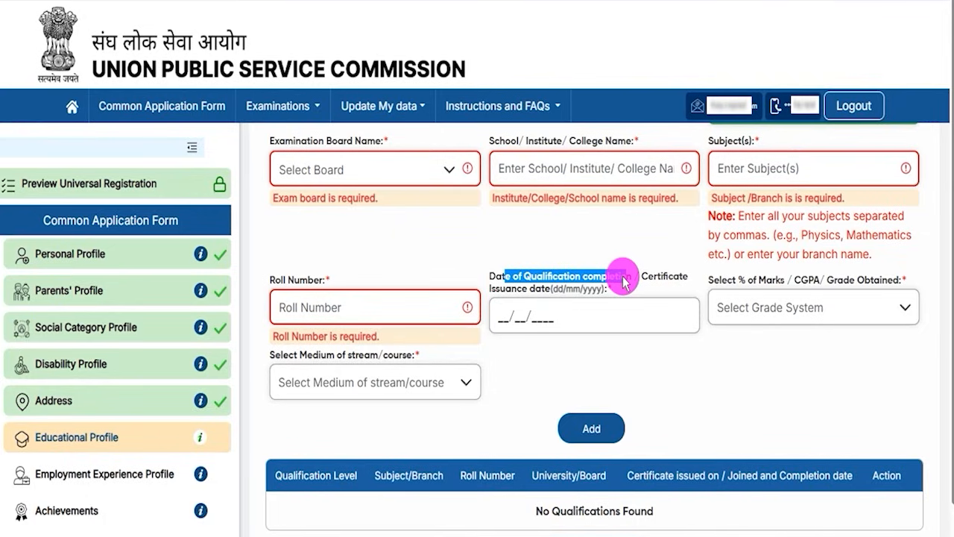
Step: Choose Percentage(%) Marks as the grading system in the Grade System dropdown
{"action": "left_click_drag", "start_coordinate": [623, 278], "coordinate": [663, 277]}
{"action": "left_click_drag", "start_coordinate": [502, 277], "coordinate": [521, 280]}
{"action": "left_click", "coordinate": [507, 316]}
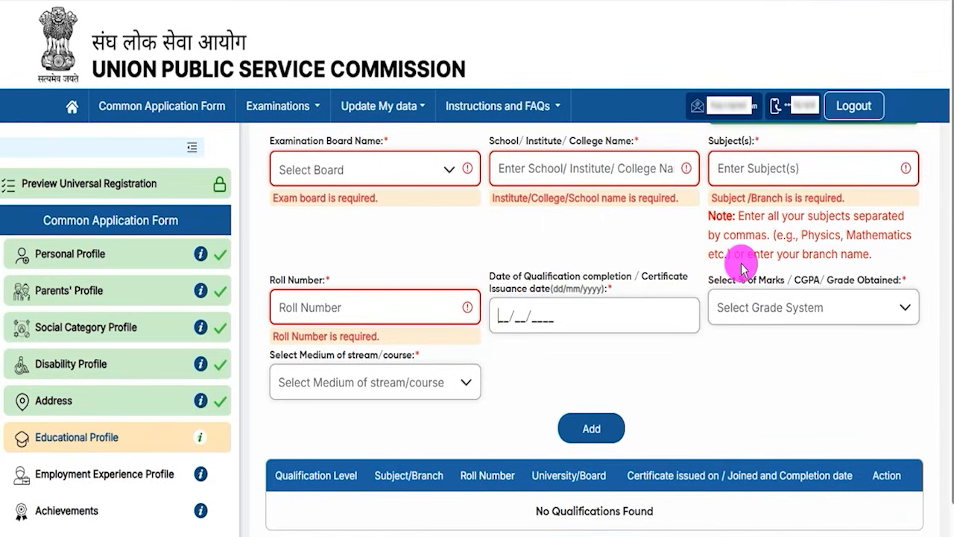
{"action": "left_click_drag", "start_coordinate": [721, 280], "coordinate": [823, 285]}
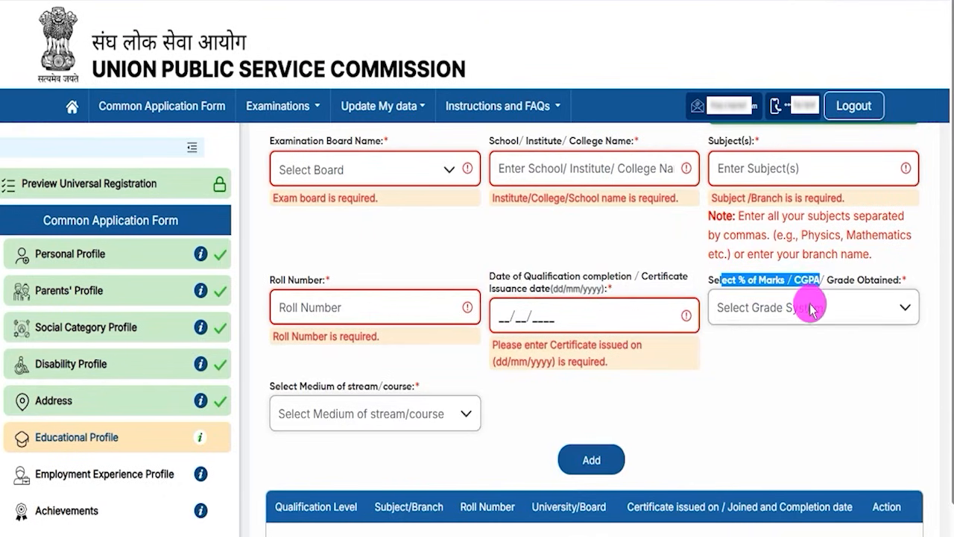
{"action": "left_click", "coordinate": [811, 310]}
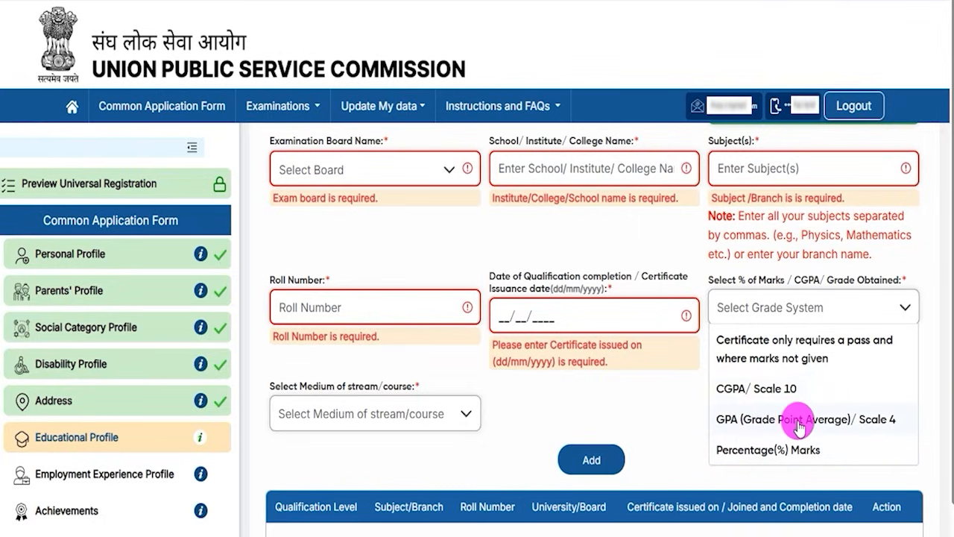
{"action": "left_click", "coordinate": [787, 449]}
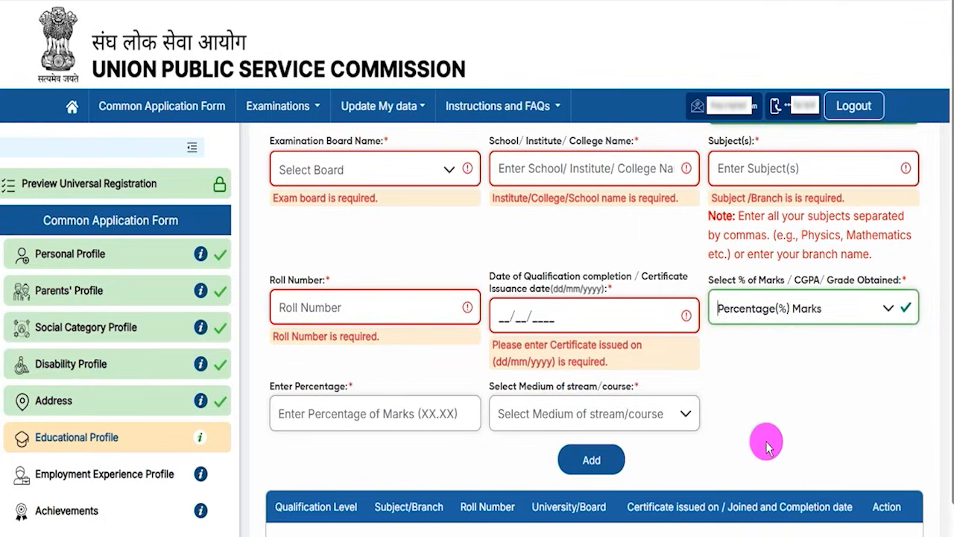
Step: Enter 90.00 as the percentage and choose English as the medium of study
{"action": "left_click", "coordinate": [337, 409]}
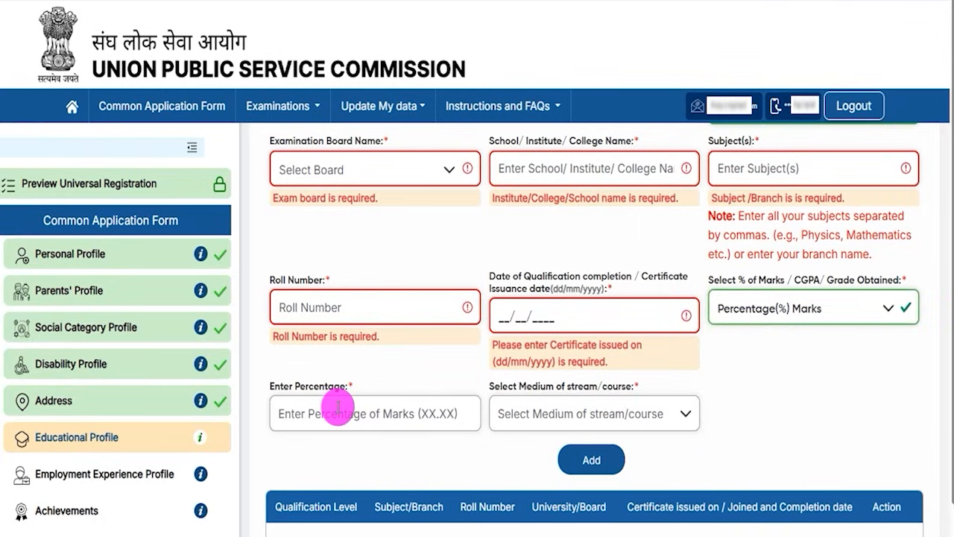
{"action": "type", "text": "90.00"}
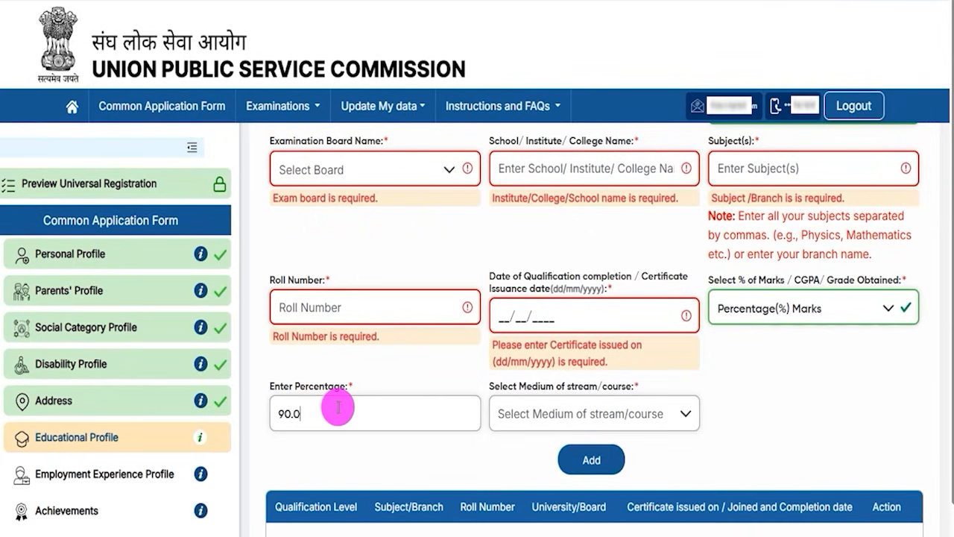
{"action": "left_click", "coordinate": [556, 414]}
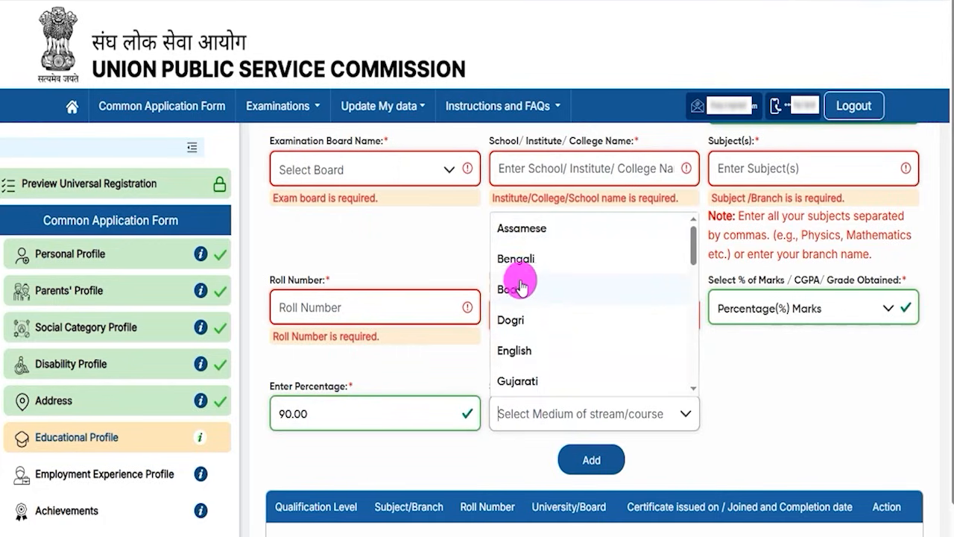
{"action": "left_click", "coordinate": [522, 352]}
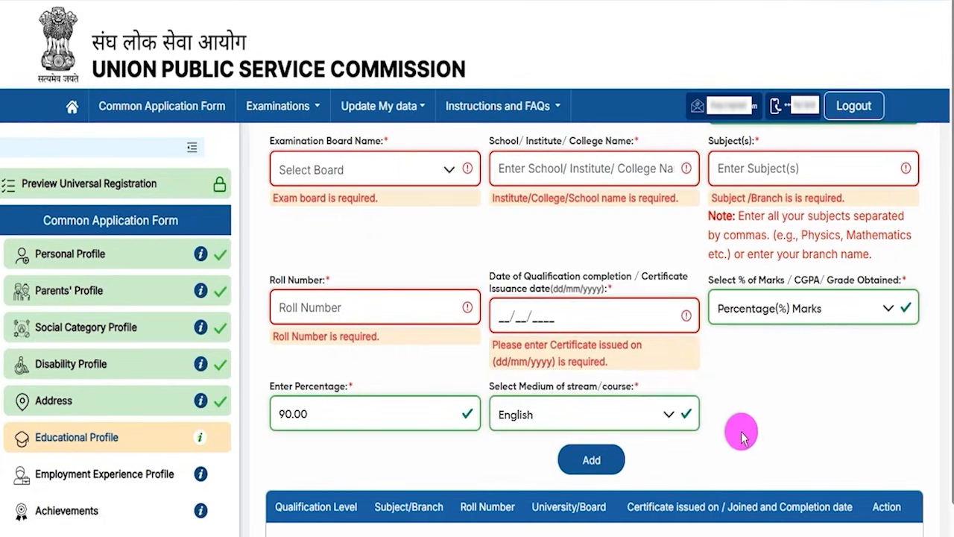
{"action": "scroll", "coordinate": [741, 435], "scroll_direction": "down", "scroll_amount": 1}
{"action": "scroll", "coordinate": [921, 495], "scroll_direction": "down", "scroll_amount": 1}
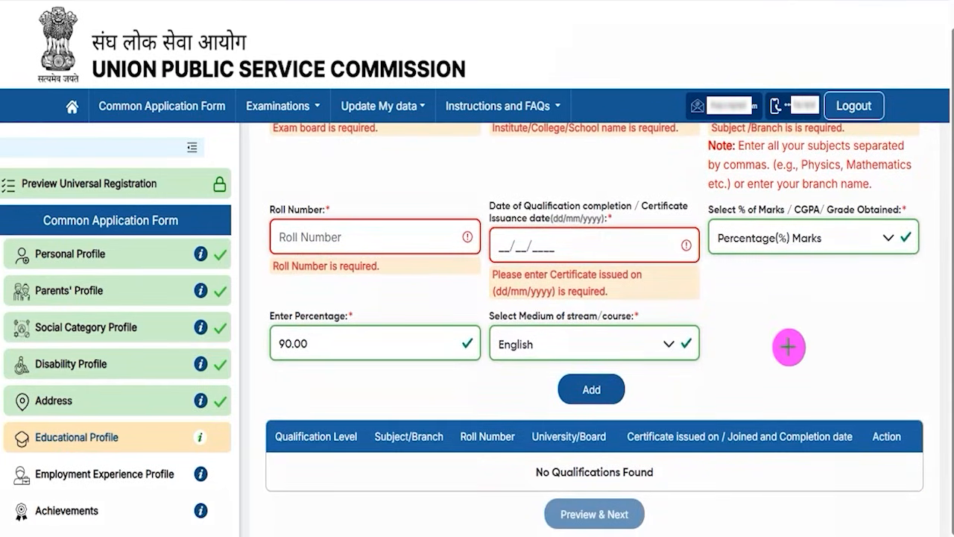
Step: Add the Higher Secondary (10+2) entry with Physics, Chemistry, Math to the qualifications table
{"action": "left_click", "coordinate": [618, 389]}
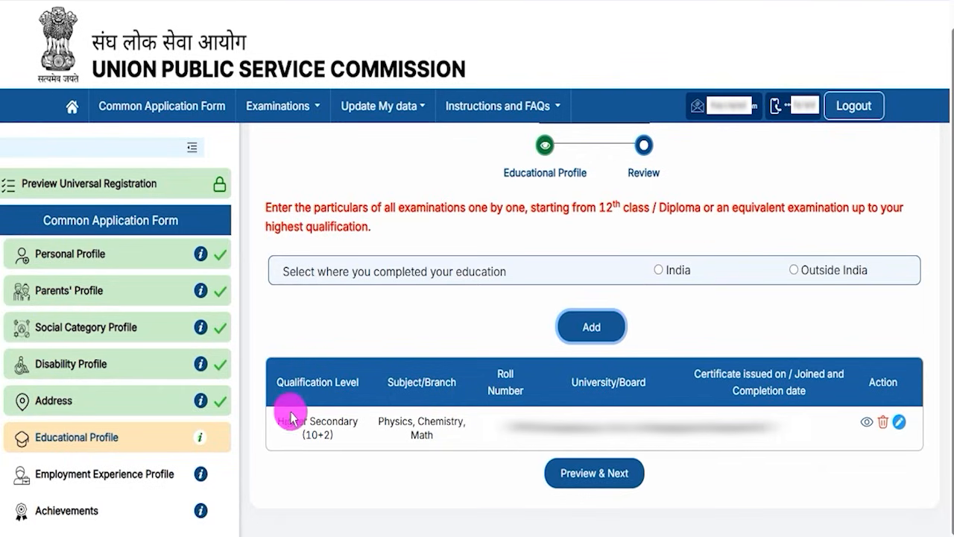
{"action": "left_click_drag", "start_coordinate": [292, 421], "coordinate": [344, 422]}
{"action": "left_click", "coordinate": [609, 427]}
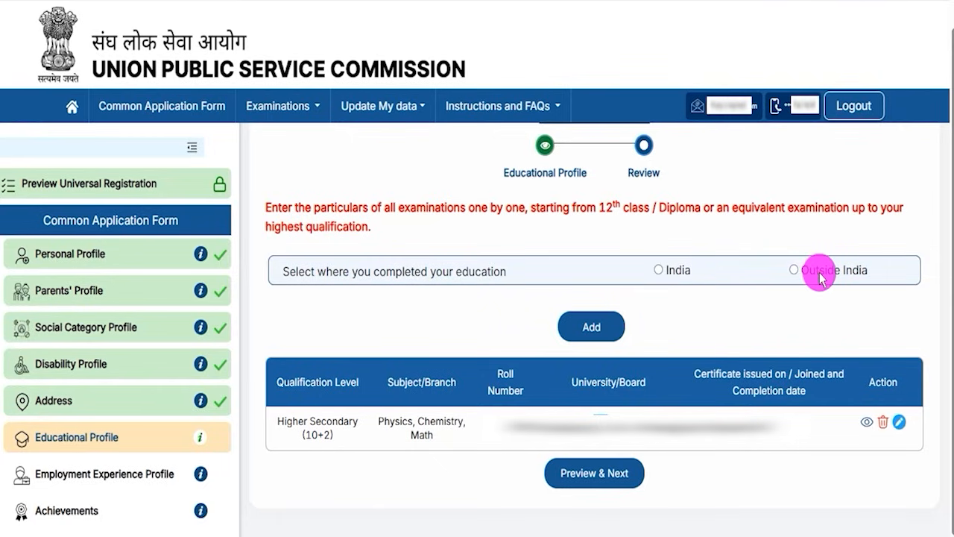
Step: Start a Graduate entry completed in India, with status Completed and Medical stream
{"action": "left_click", "coordinate": [658, 272]}
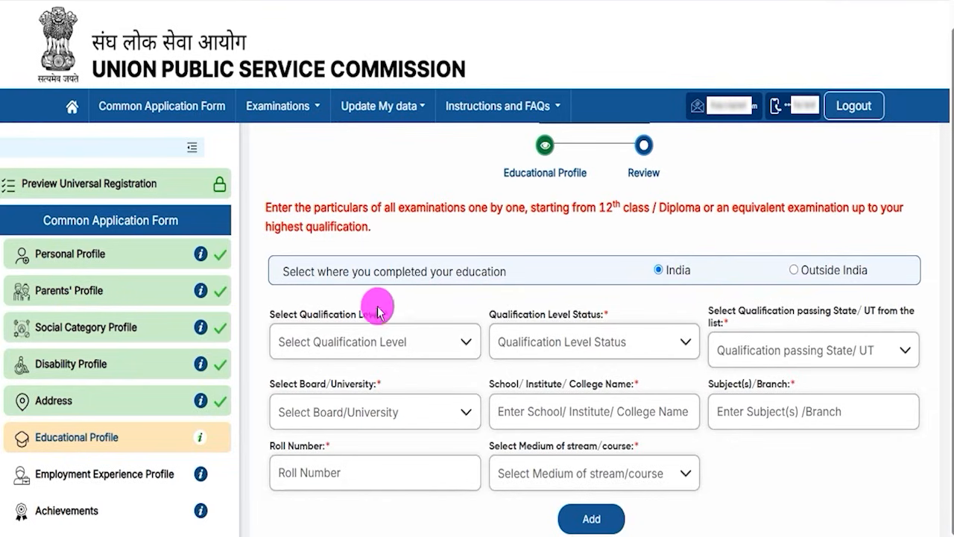
{"action": "left_click", "coordinate": [369, 339]}
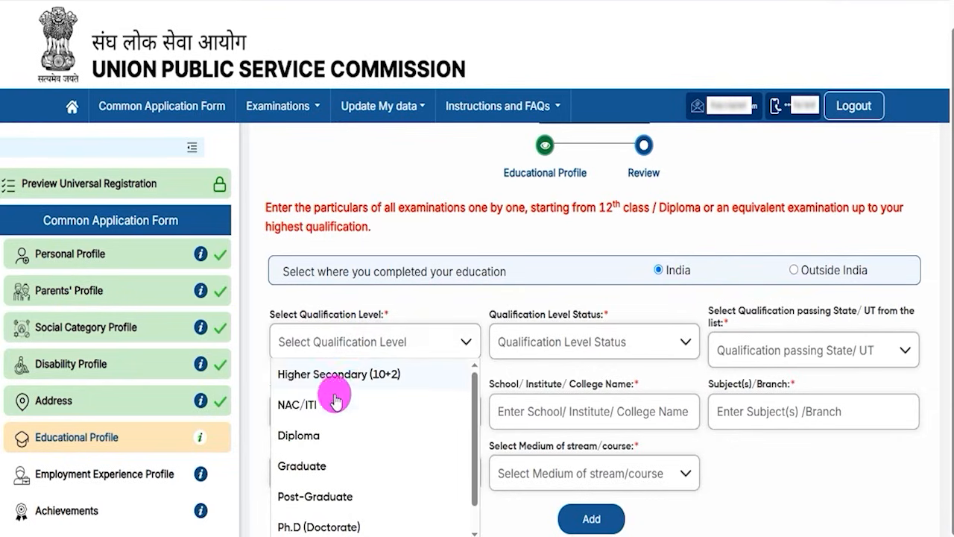
{"action": "left_click", "coordinate": [313, 466]}
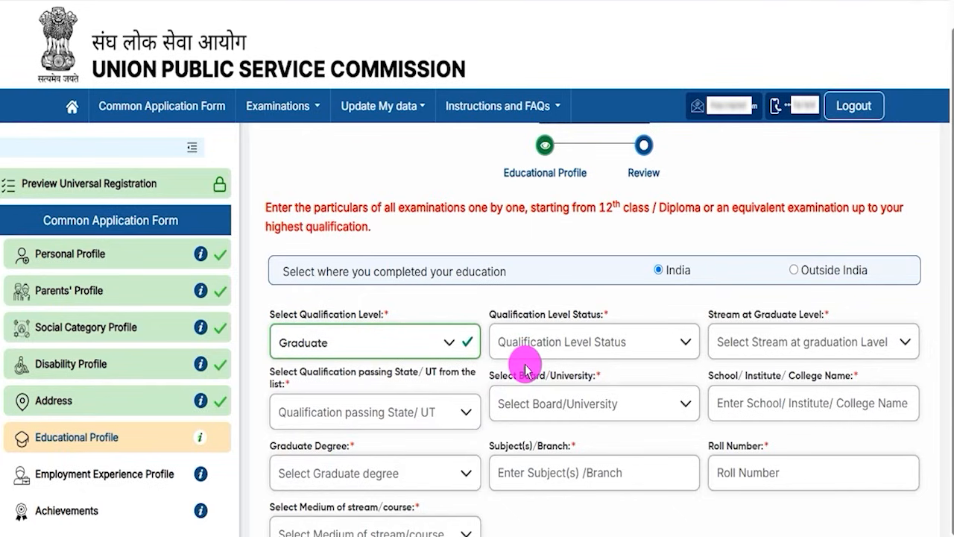
{"action": "left_click", "coordinate": [559, 340]}
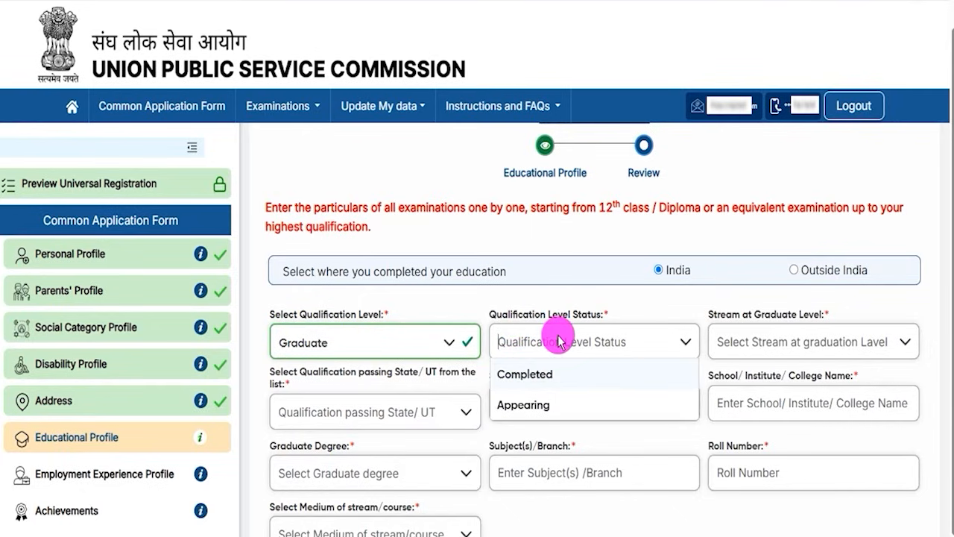
{"action": "left_click", "coordinate": [548, 373]}
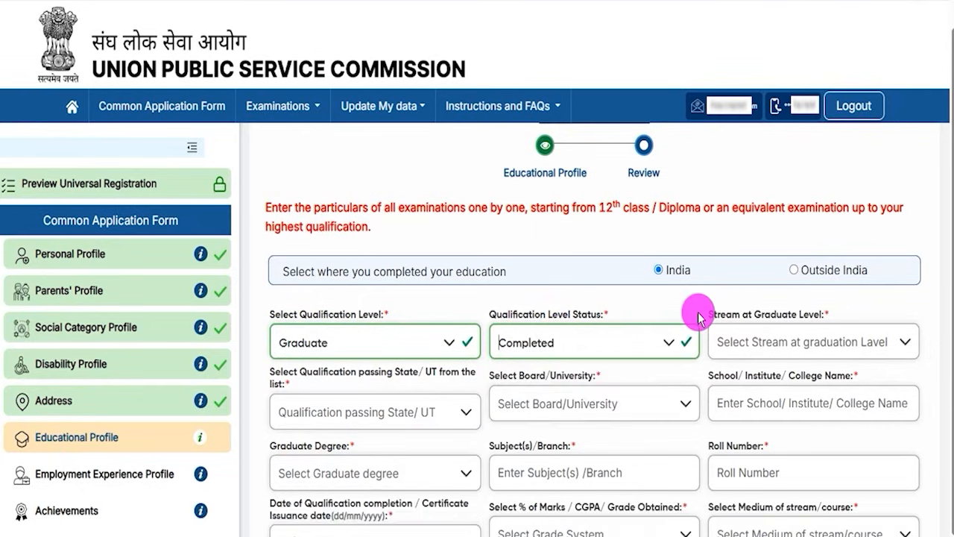
{"action": "left_click", "coordinate": [788, 350]}
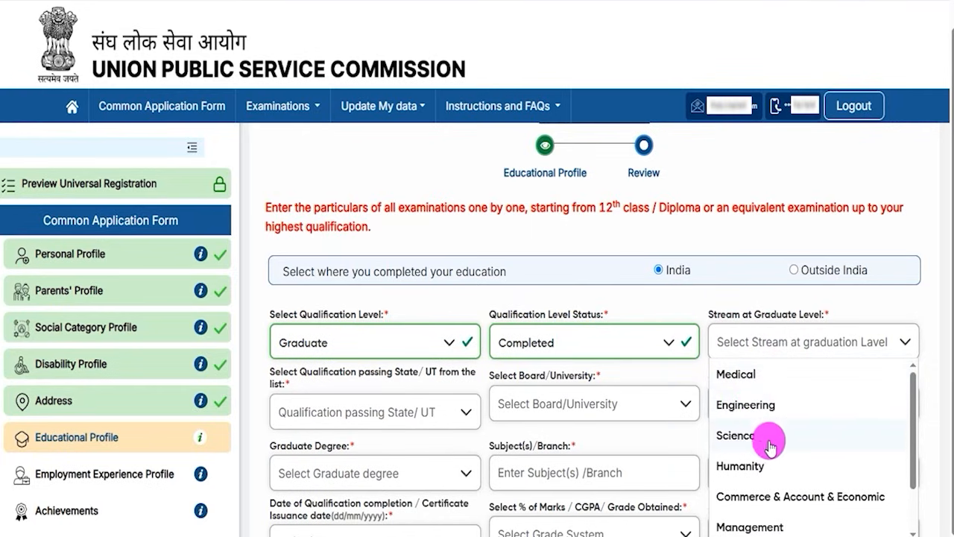
{"action": "left_click", "coordinate": [742, 372]}
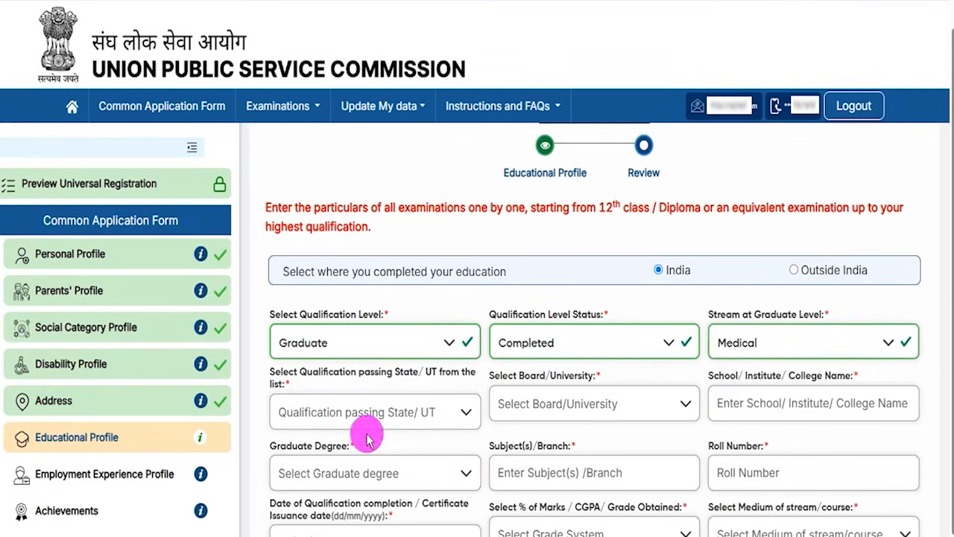
Step: Choose B.A. as the degree, passing through the state, board, college, subject and roll number fields
{"action": "left_click", "coordinate": [400, 413]}
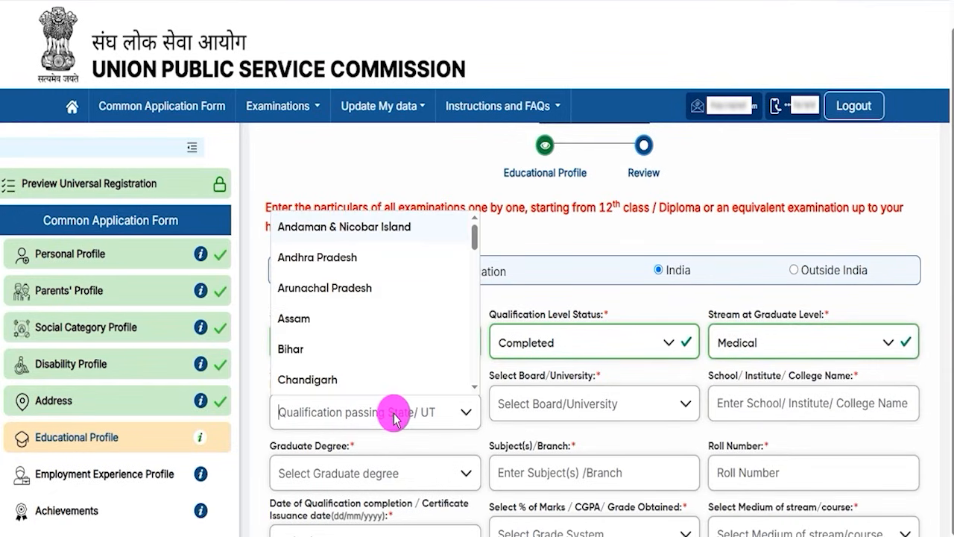
{"action": "left_click", "coordinate": [591, 403]}
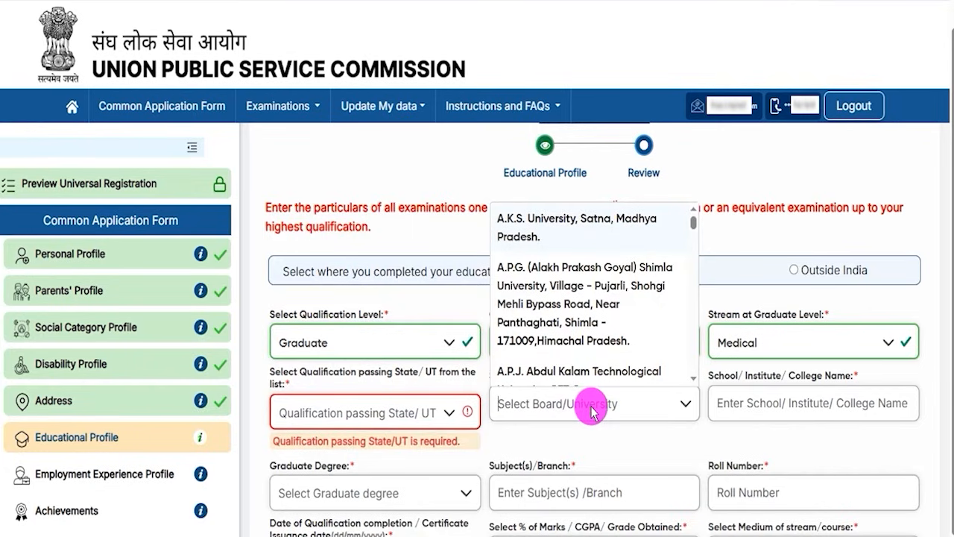
{"action": "left_click", "coordinate": [754, 407]}
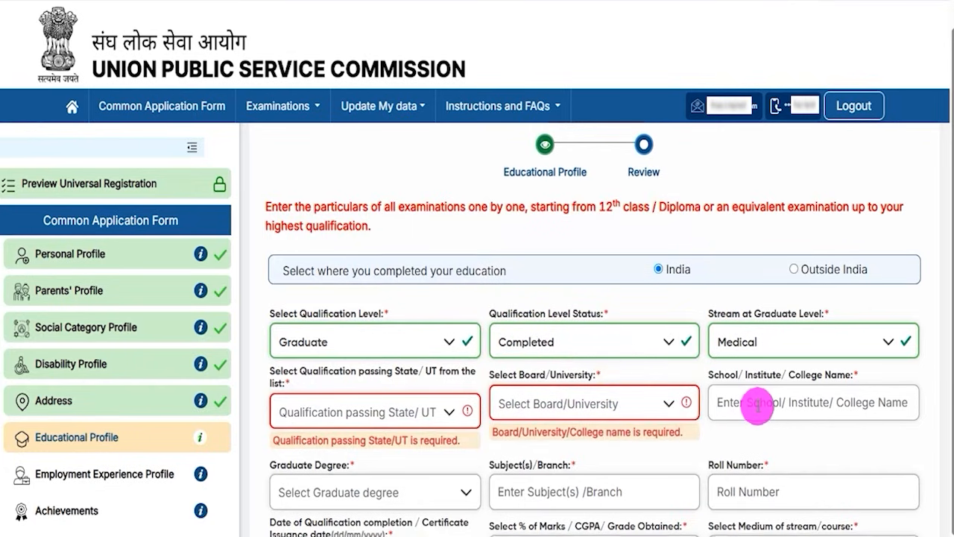
{"action": "scroll", "coordinate": [755, 406], "scroll_direction": "down", "scroll_amount": 2}
{"action": "left_click", "coordinate": [320, 342]}
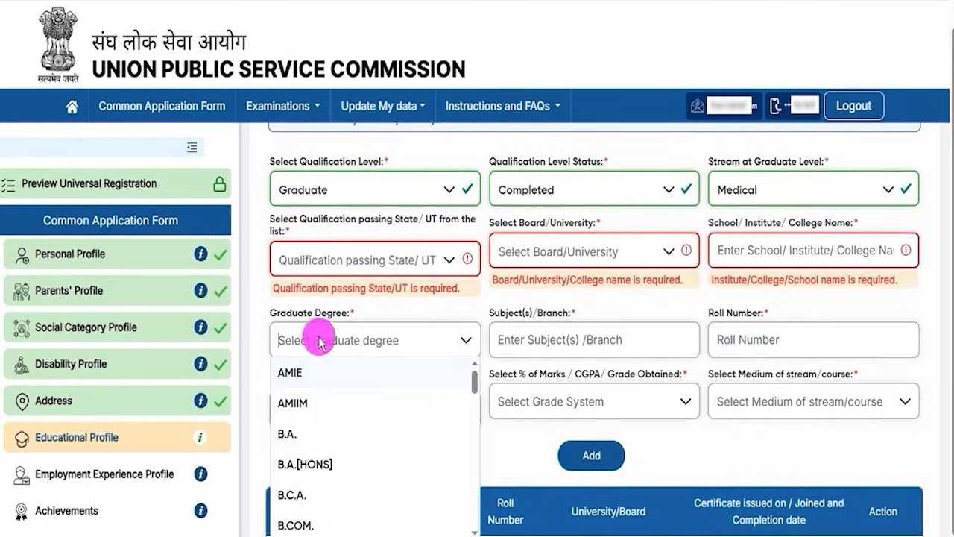
{"action": "left_click", "coordinate": [305, 445]}
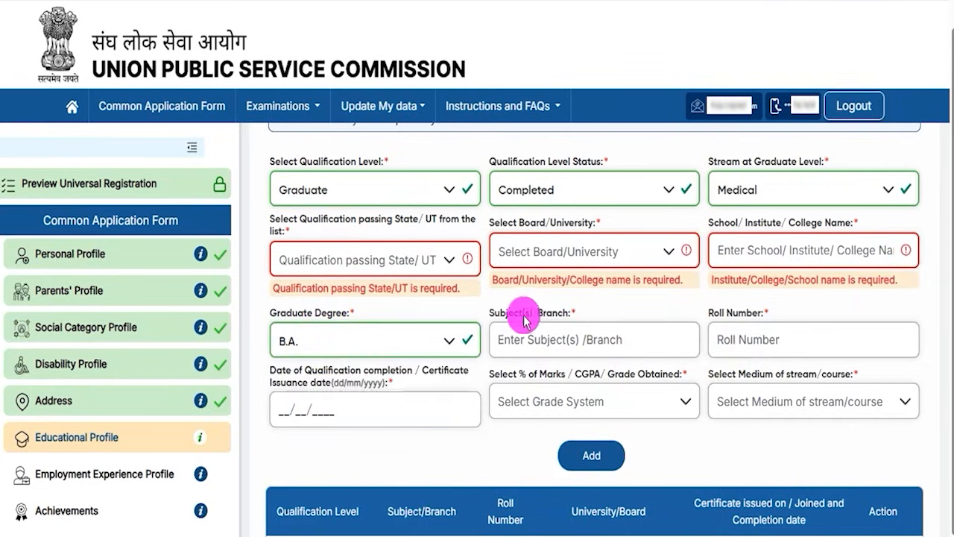
{"action": "left_click_drag", "start_coordinate": [507, 313], "coordinate": [553, 326]}
{"action": "left_click", "coordinate": [549, 340]}
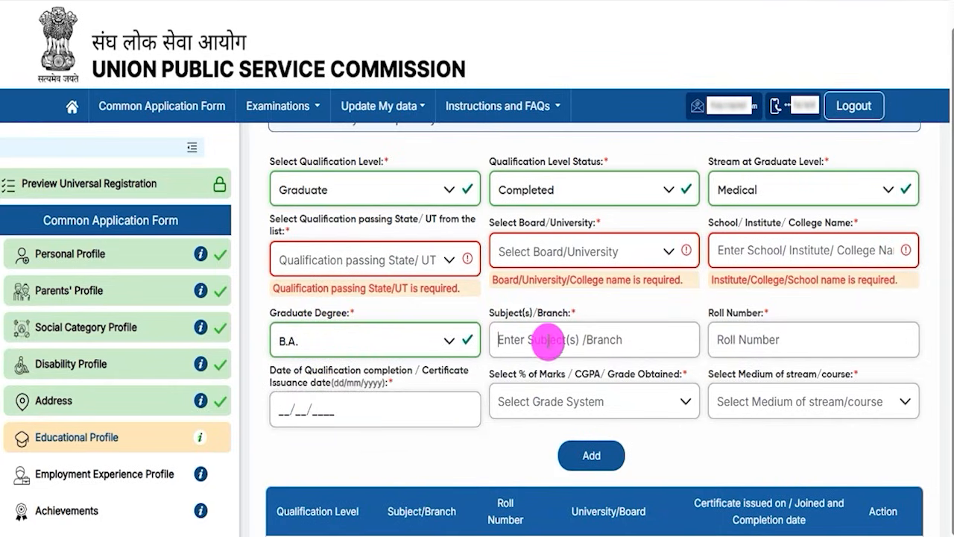
{"action": "left_click_drag", "start_coordinate": [722, 313], "coordinate": [754, 317]}
{"action": "left_click", "coordinate": [738, 340]}
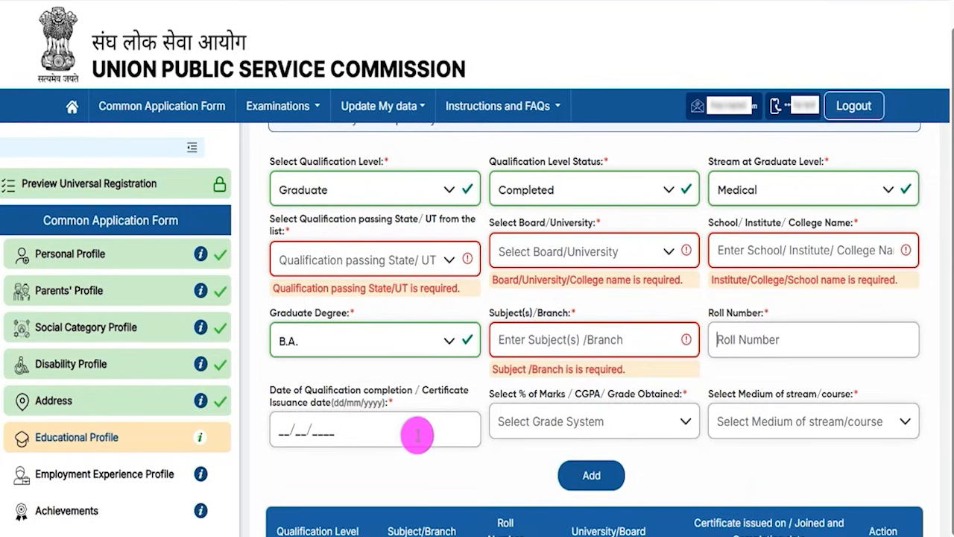
Step: Set Percentage(%) Marks as the grading system and English as the medium of study
{"action": "left_click", "coordinate": [296, 431]}
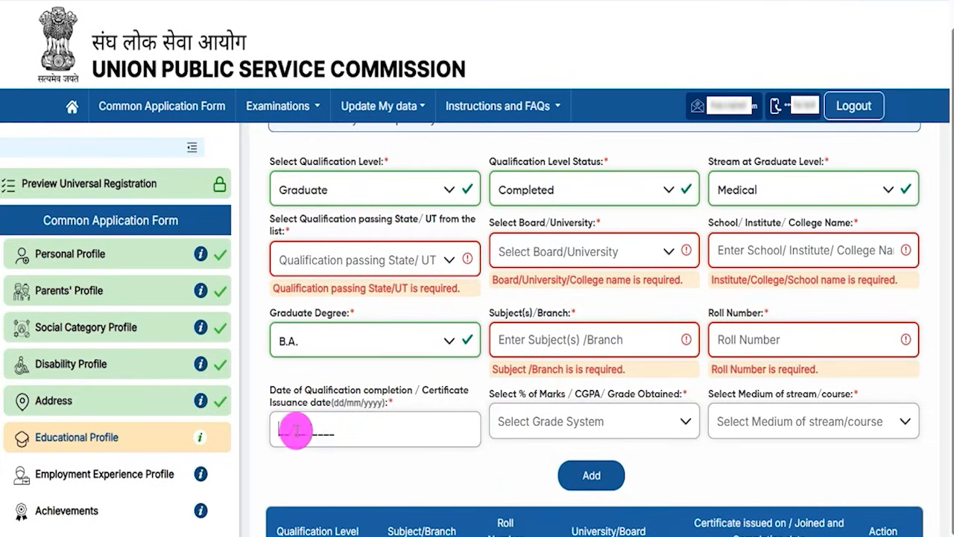
{"action": "left_click_drag", "start_coordinate": [500, 395], "coordinate": [555, 403]}
{"action": "left_click", "coordinate": [556, 419]}
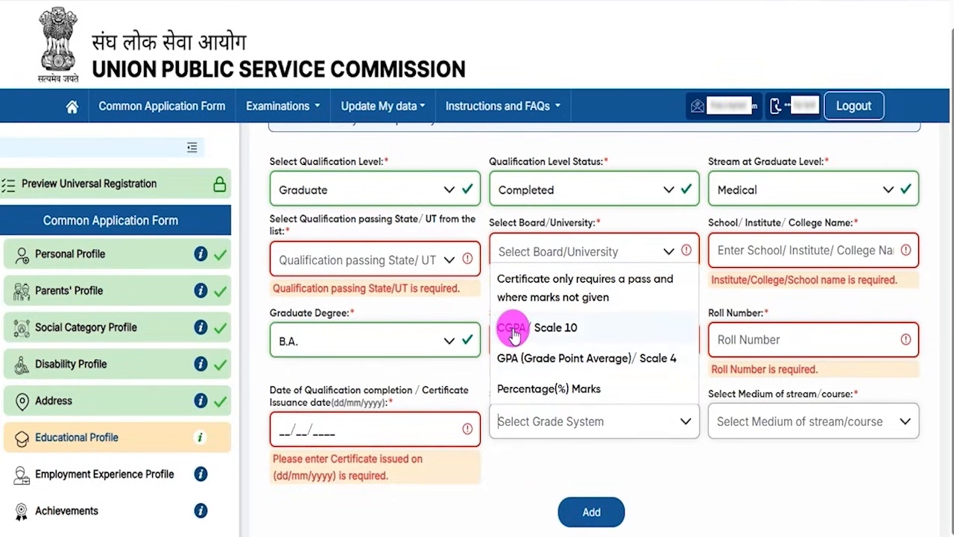
{"action": "left_click", "coordinate": [549, 390]}
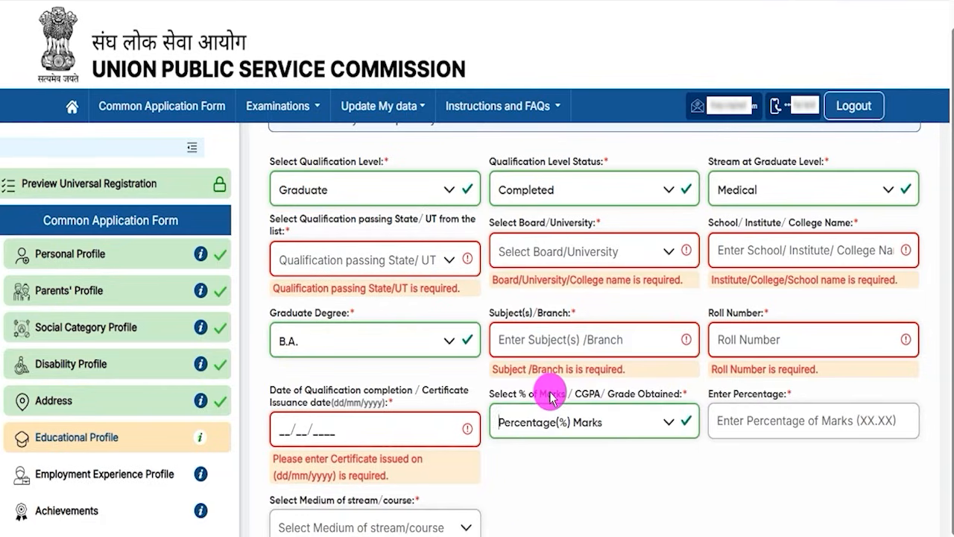
{"action": "left_click", "coordinate": [749, 420]}
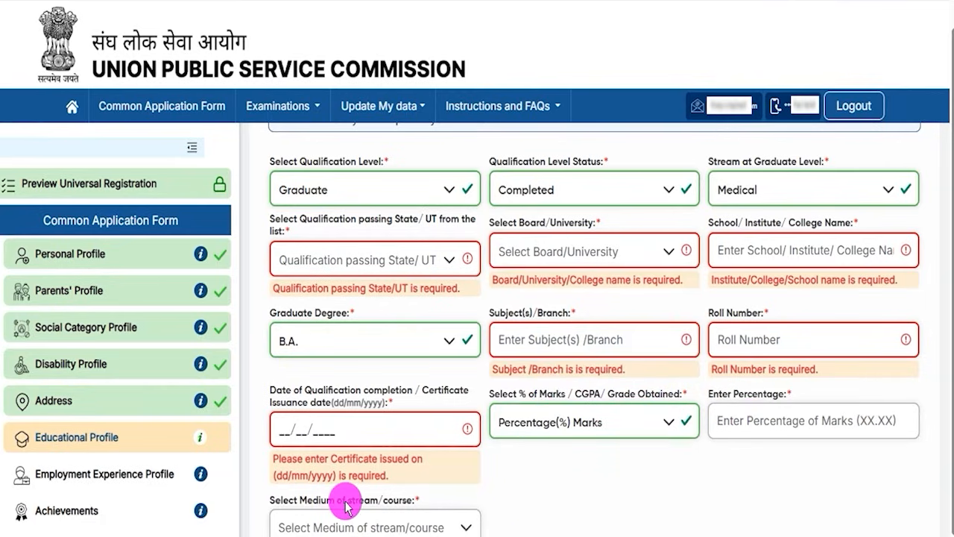
{"action": "left_click", "coordinate": [531, 514]}
{"action": "left_click", "coordinate": [464, 524]}
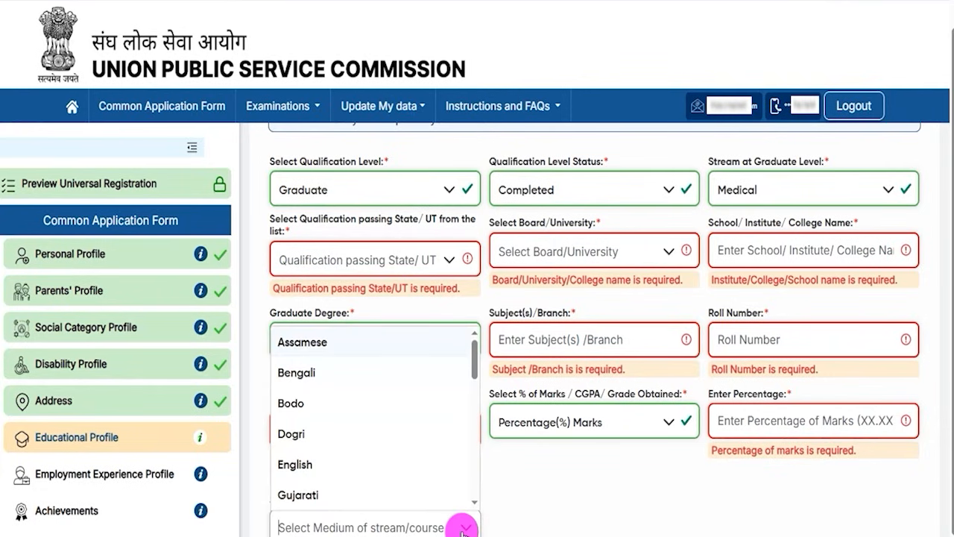
{"action": "left_click", "coordinate": [324, 466]}
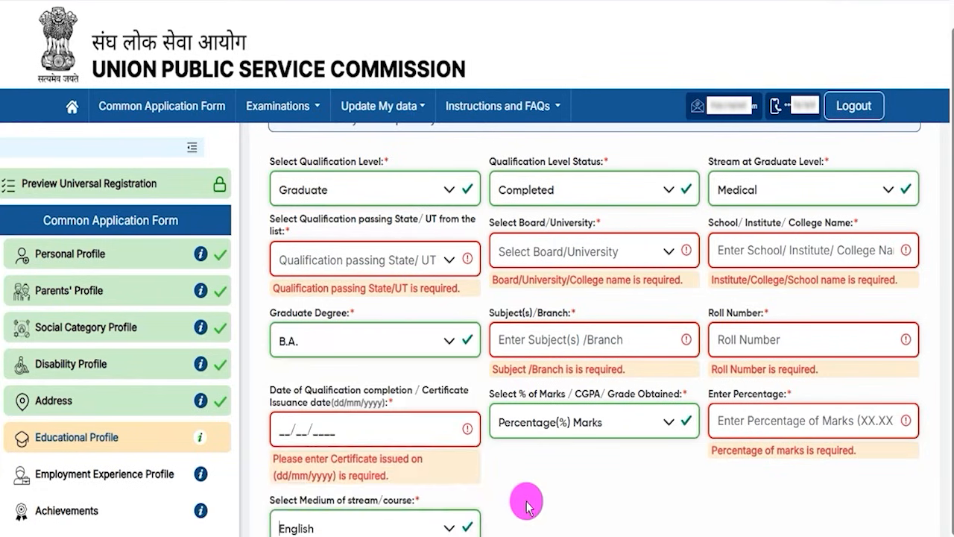
{"action": "scroll", "coordinate": [531, 504], "scroll_direction": "down", "scroll_amount": 1}
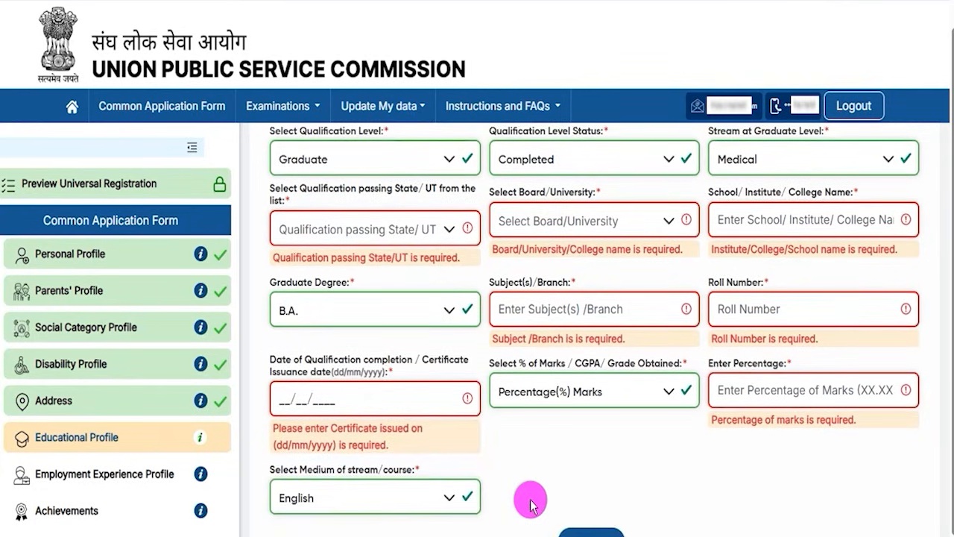
{"action": "scroll", "coordinate": [531, 504], "scroll_direction": "down", "scroll_amount": 1}
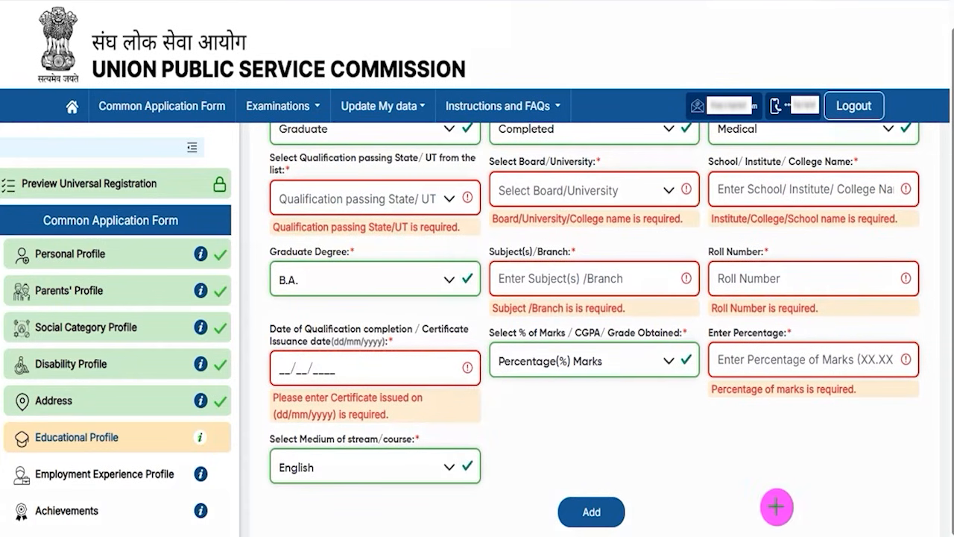
{"action": "left_click_drag", "start_coordinate": [880, 452], "coordinate": [623, 507]}
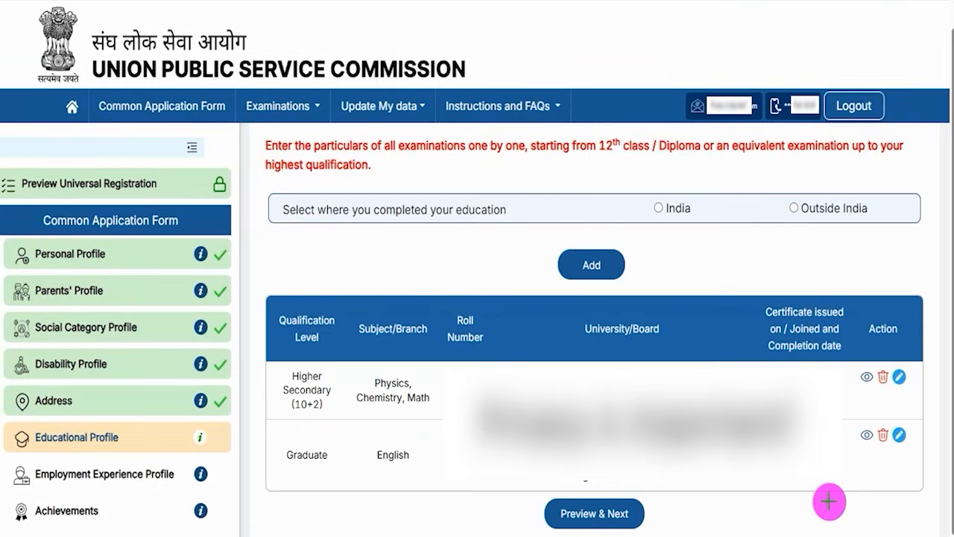
Step: Point out the Preview & Next and Submit buttons, then submit the Educational Profile
{"action": "left_click_drag", "start_coordinate": [842, 505], "coordinate": [646, 513]}
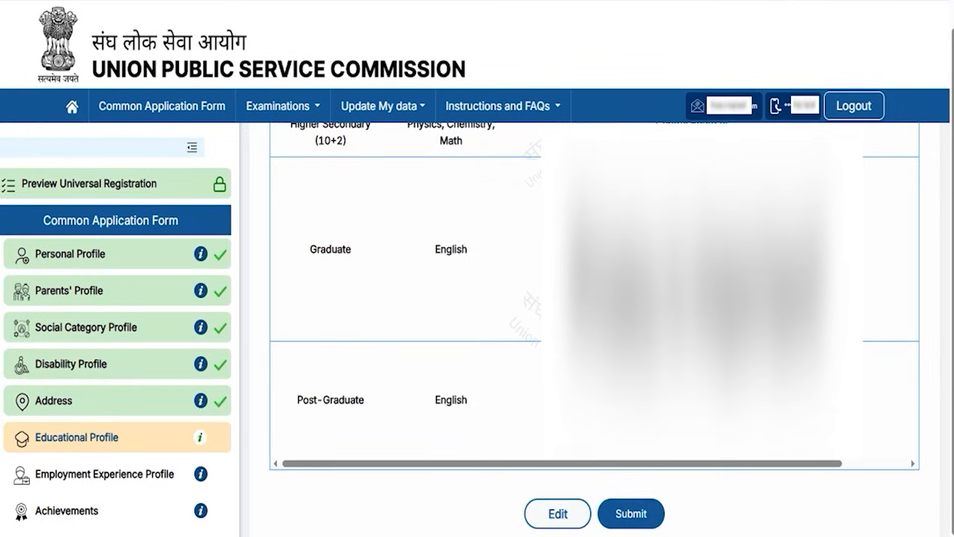
{"action": "left_click_drag", "start_coordinate": [418, 436], "coordinate": [530, 510]}
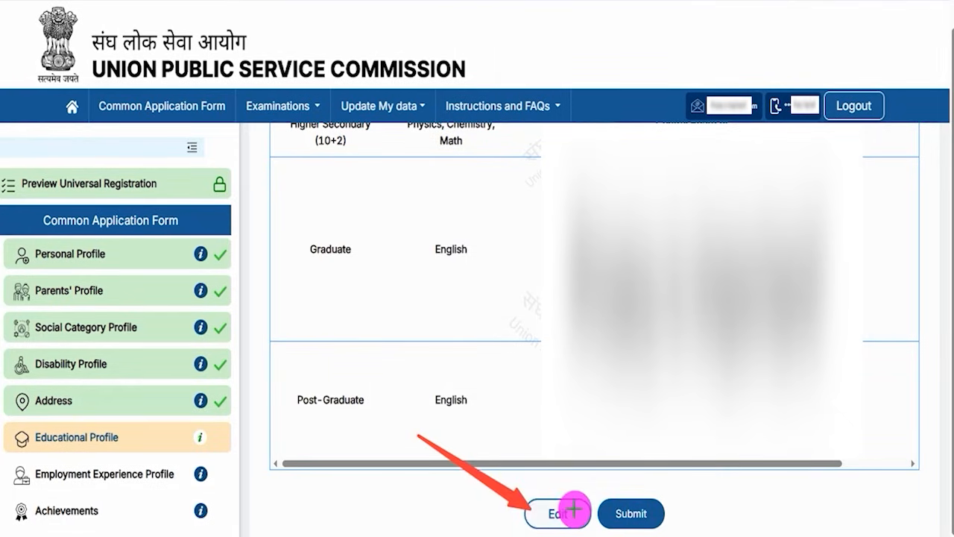
{"action": "mouse_move", "coordinate": [757, 460]}
{"action": "left_mouse_down"}
{"action": "mouse_move", "coordinate": [693, 475]}
{"action": "mouse_move", "coordinate": [656, 512]}
{"action": "left_mouse_up"}
{"action": "left_click", "coordinate": [657, 513]}
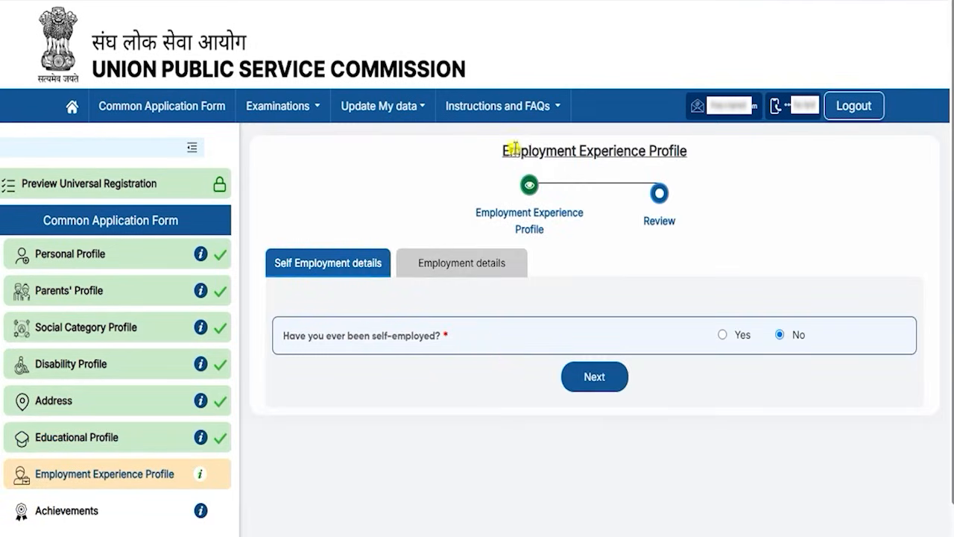
Step: Answer Yes to 'Have you ever been self-employed?' on the Employment Experience Profile
{"action": "left_click_drag", "start_coordinate": [510, 150], "coordinate": [640, 151]}
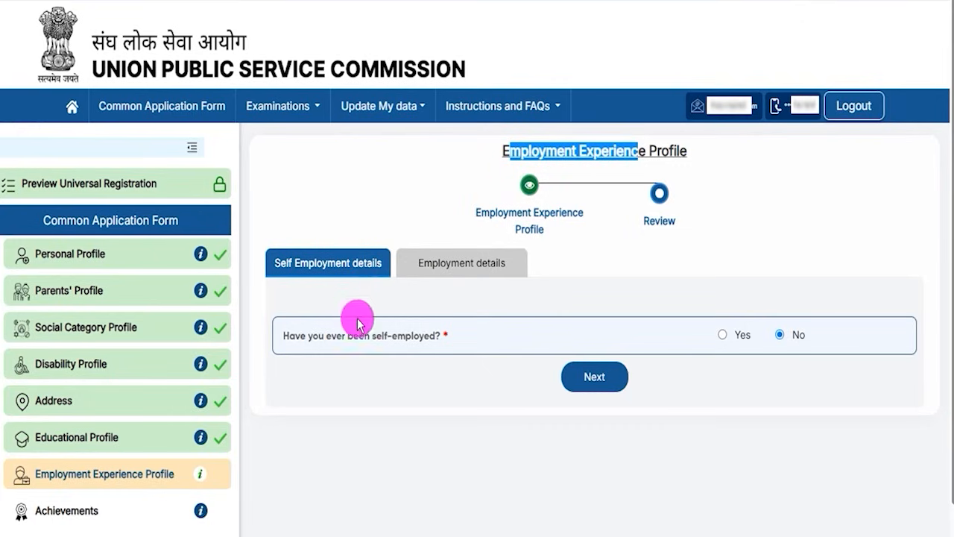
{"action": "left_click", "coordinate": [328, 339]}
{"action": "left_click_drag", "start_coordinate": [328, 340], "coordinate": [393, 335]}
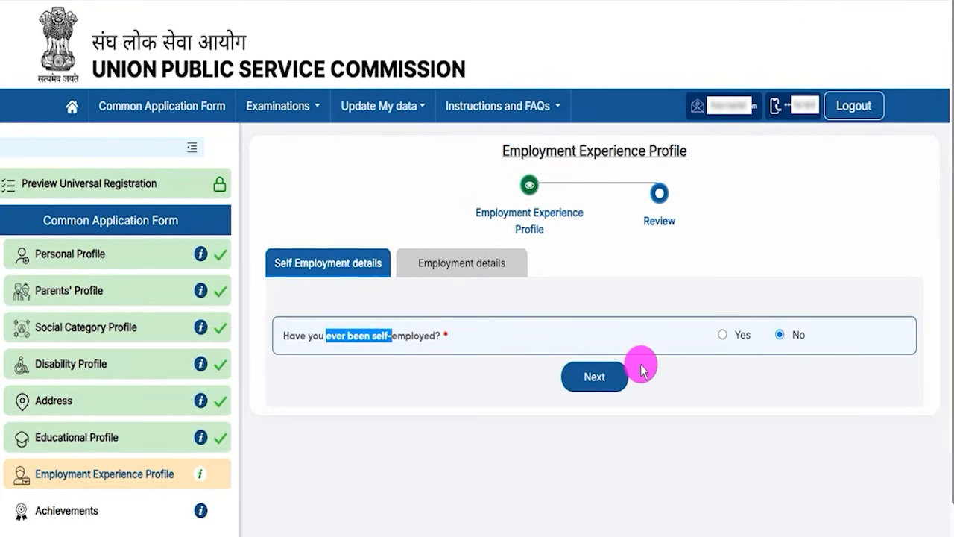
{"action": "left_click", "coordinate": [723, 335]}
Step: Review the revealed Nature of Employment, Monthly Income, Period from and organisation name fields
{"action": "scroll", "coordinate": [542, 383], "scroll_direction": "down", "scroll_amount": 3}
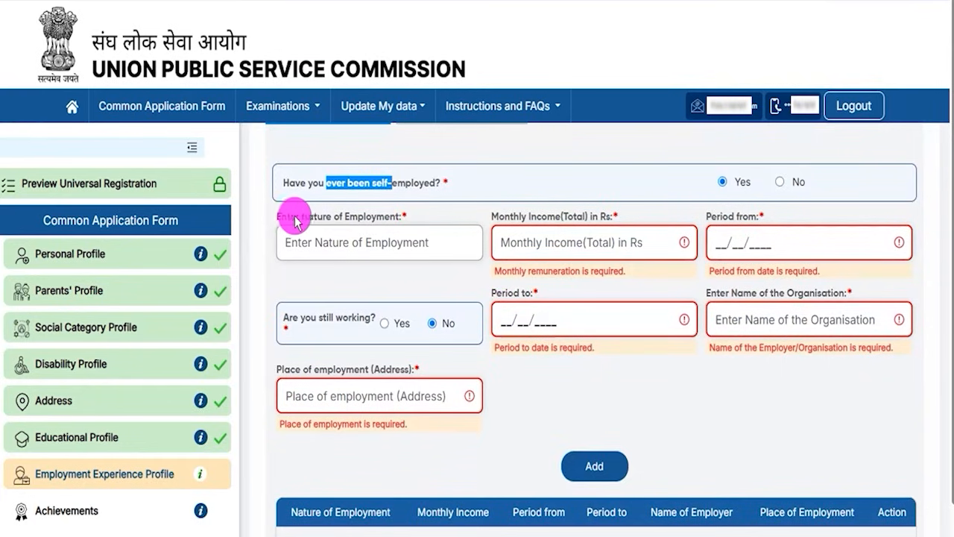
{"action": "left_click_drag", "start_coordinate": [307, 216], "coordinate": [372, 217]}
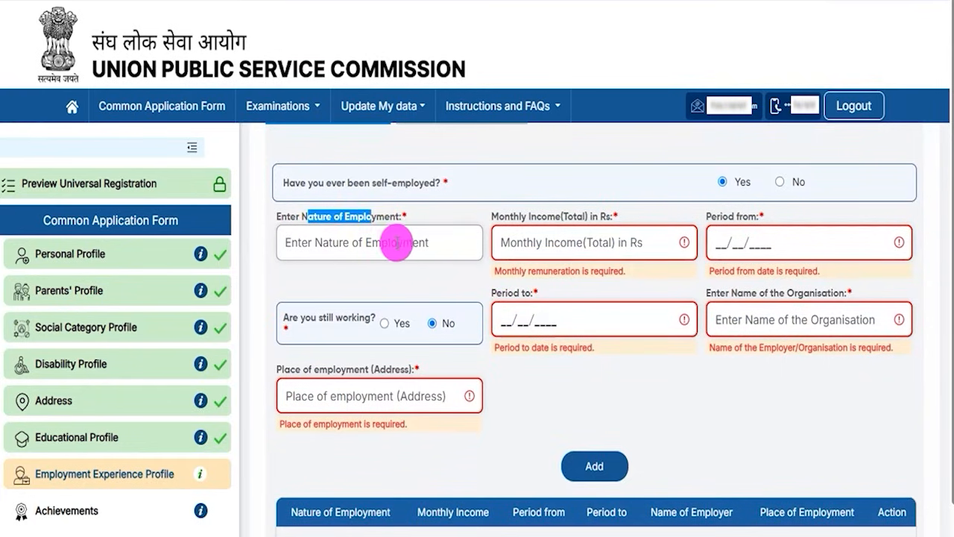
{"action": "left_click_drag", "start_coordinate": [506, 221], "coordinate": [633, 249]}
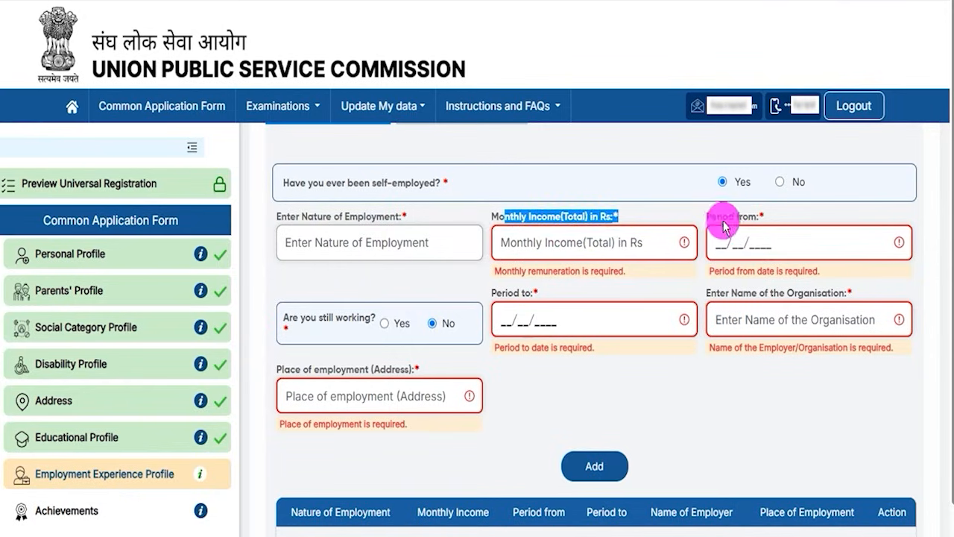
{"action": "left_click_drag", "start_coordinate": [720, 217], "coordinate": [735, 217]}
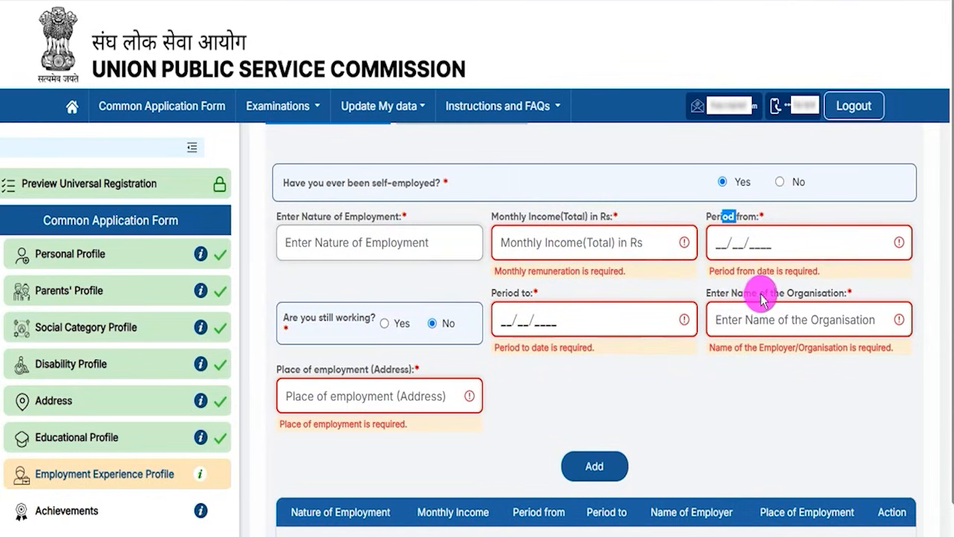
{"action": "left_click_drag", "start_coordinate": [759, 293], "coordinate": [776, 317]}
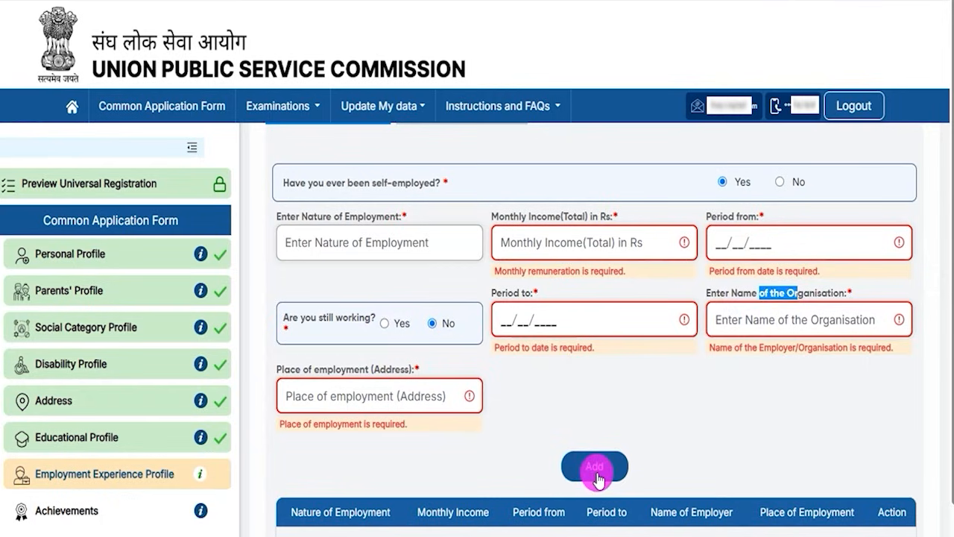
{"action": "scroll", "coordinate": [597, 415], "scroll_direction": "up", "scroll_amount": 2}
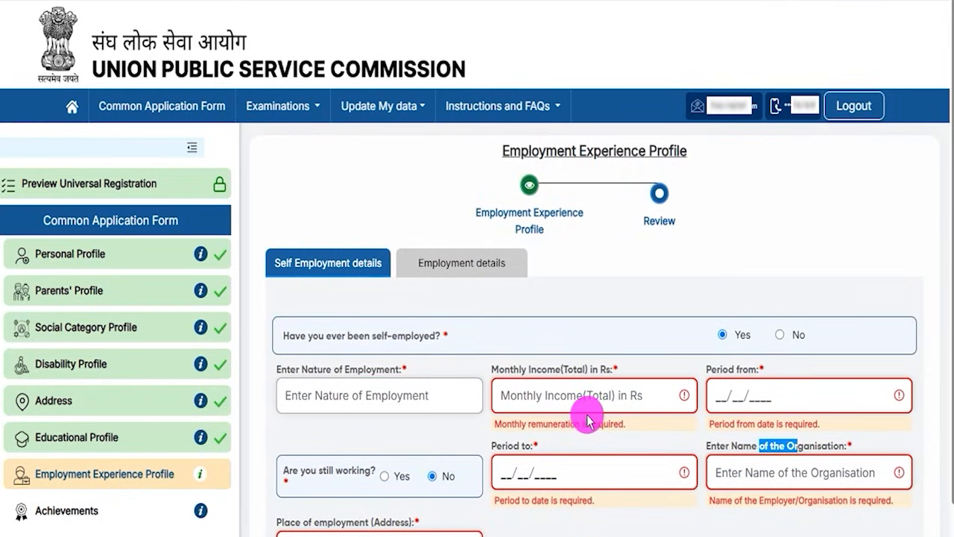
Step: On Employment details, show the monthly remuneration fields with Yes, then answer No to ever being employed
{"action": "left_click", "coordinate": [602, 377]}
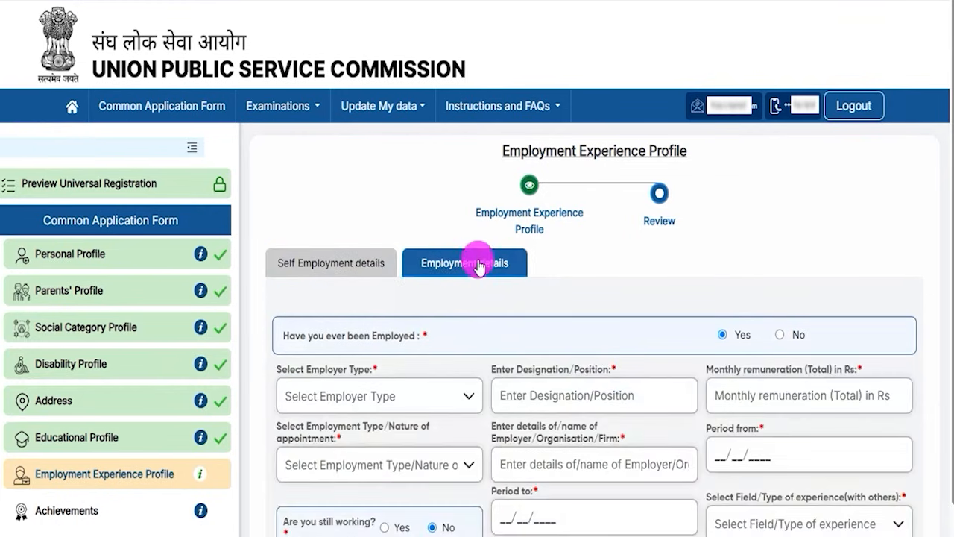
{"action": "left_click", "coordinate": [779, 335]}
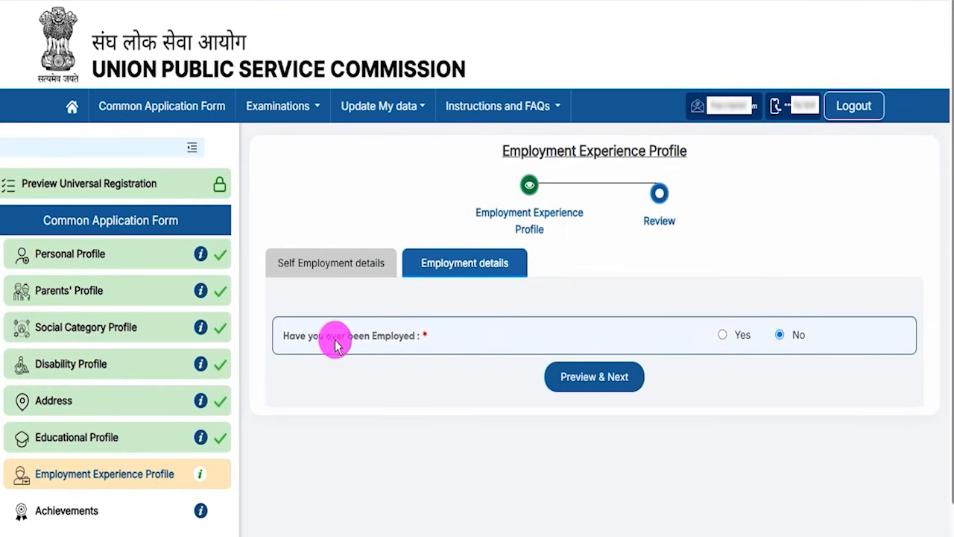
{"action": "left_click", "coordinate": [722, 335]}
{"action": "scroll", "coordinate": [576, 384], "scroll_direction": "down", "scroll_amount": 2}
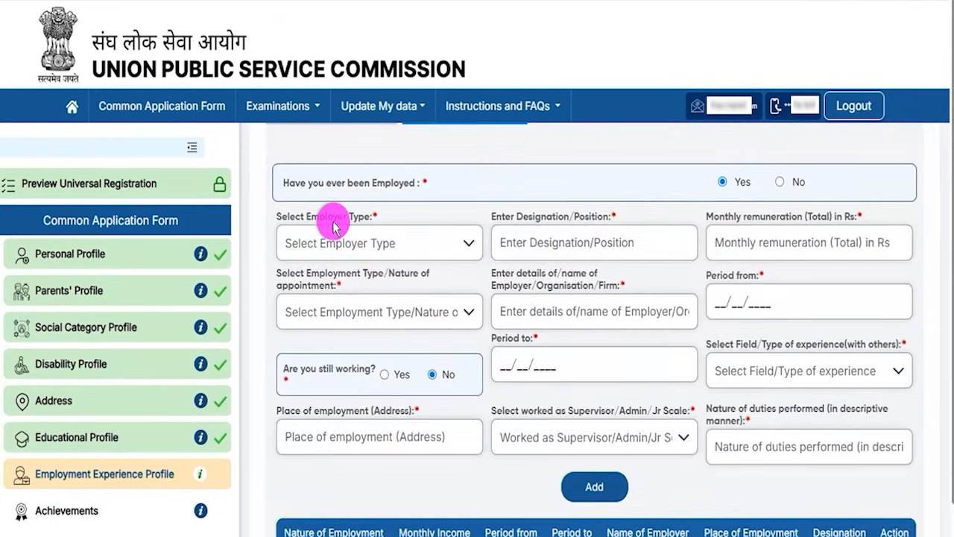
{"action": "left_click_drag", "start_coordinate": [503, 224], "coordinate": [339, 285]}
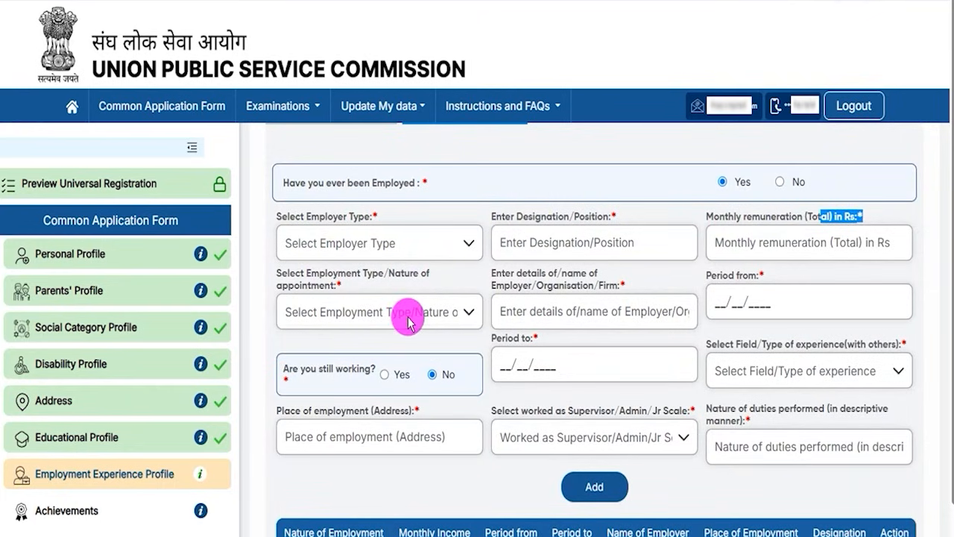
{"action": "scroll", "coordinate": [510, 362], "scroll_direction": "up", "scroll_amount": 2}
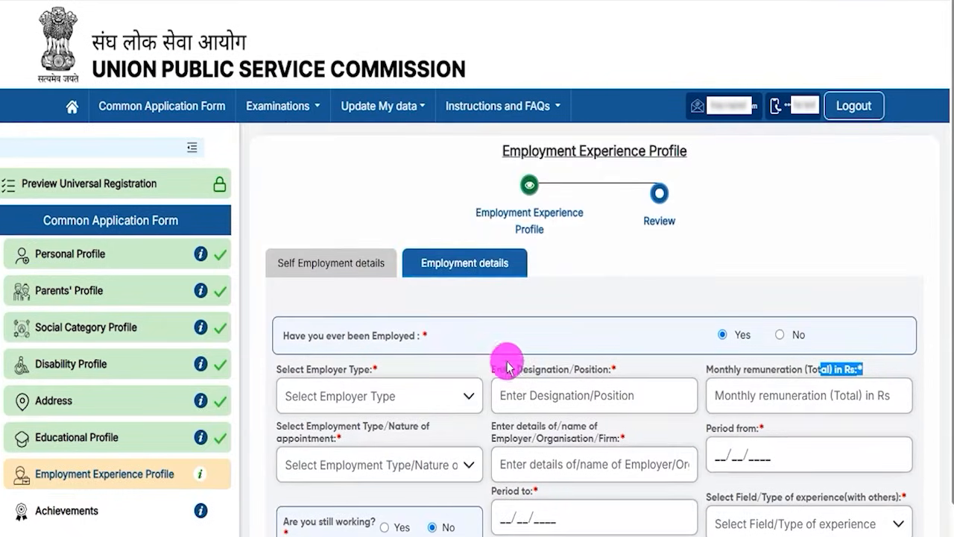
{"action": "left_click", "coordinate": [780, 335]}
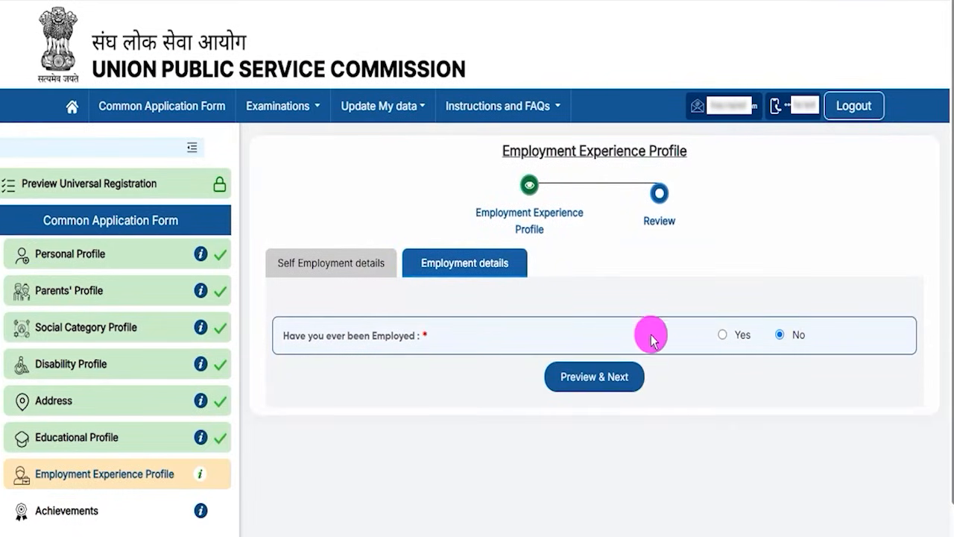
Step: Preview the employment answers, submit the Employment Experience Profile and confirm Yes
{"action": "left_click", "coordinate": [624, 383]}
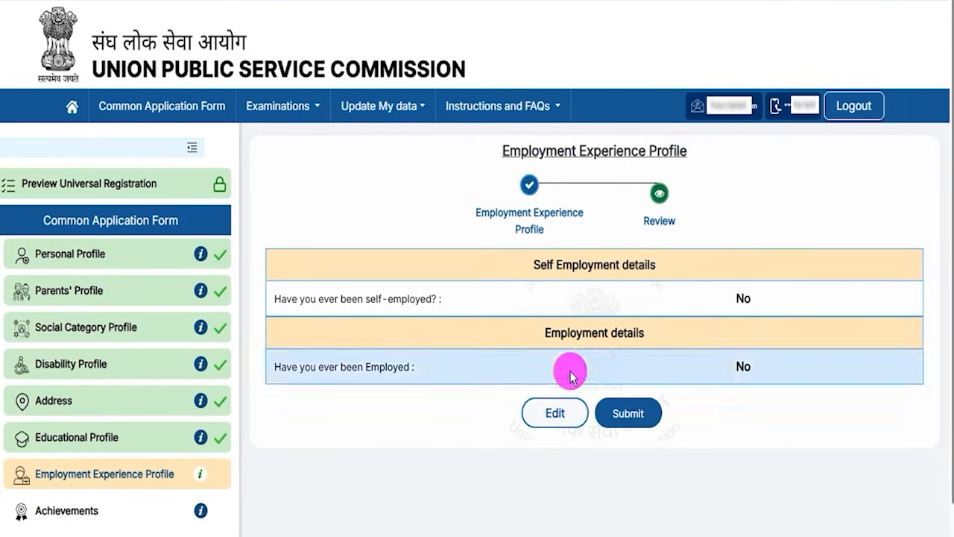
{"action": "left_click", "coordinate": [625, 420]}
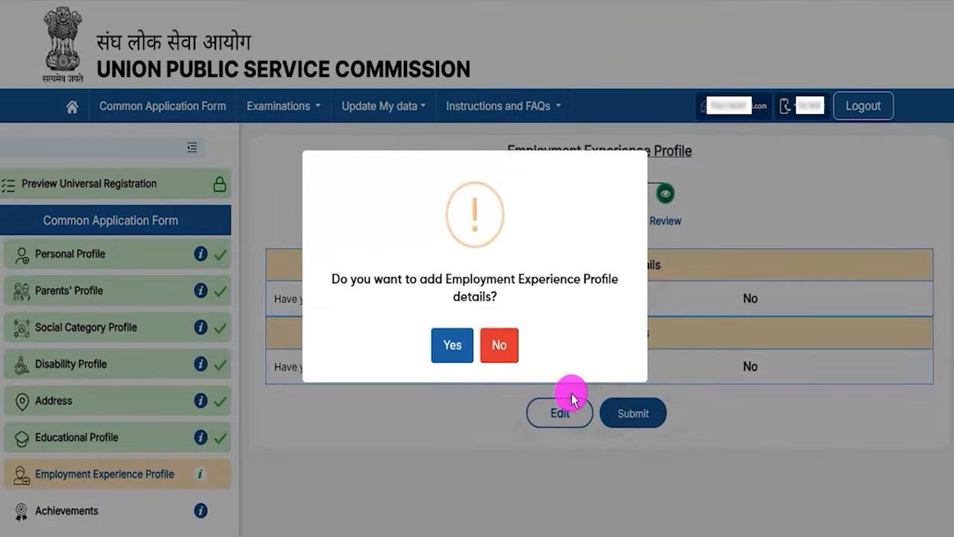
{"action": "left_click", "coordinate": [452, 343]}
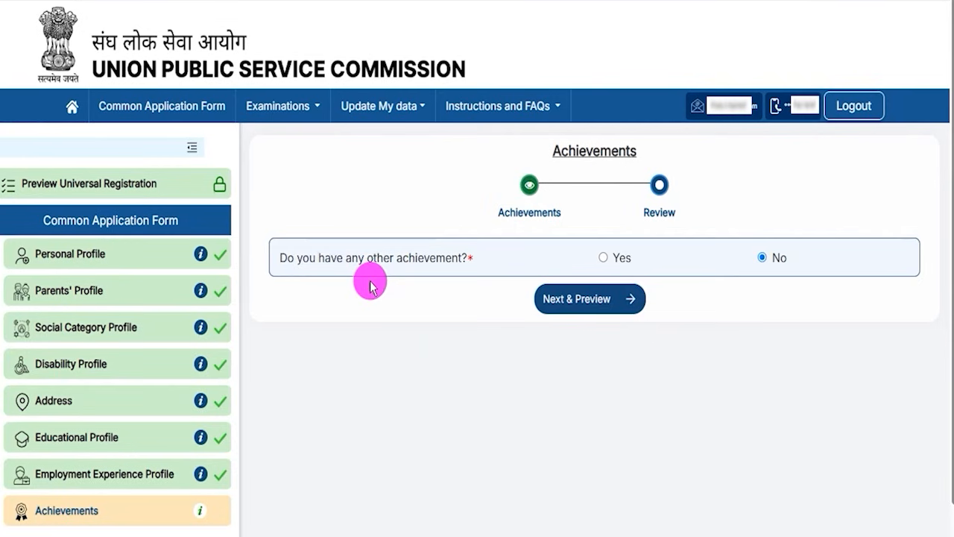
Step: Show the achievement fields: prizes and scholarships, Sports/N.C.C., leadership positions and extra-curricular activities
{"action": "left_click_drag", "start_coordinate": [319, 258], "coordinate": [414, 258]}
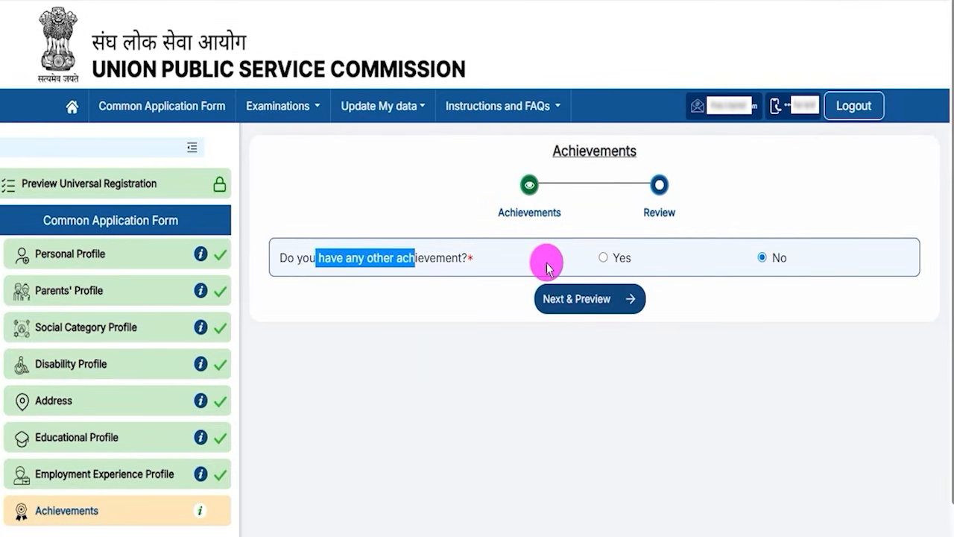
{"action": "left_click", "coordinate": [604, 258]}
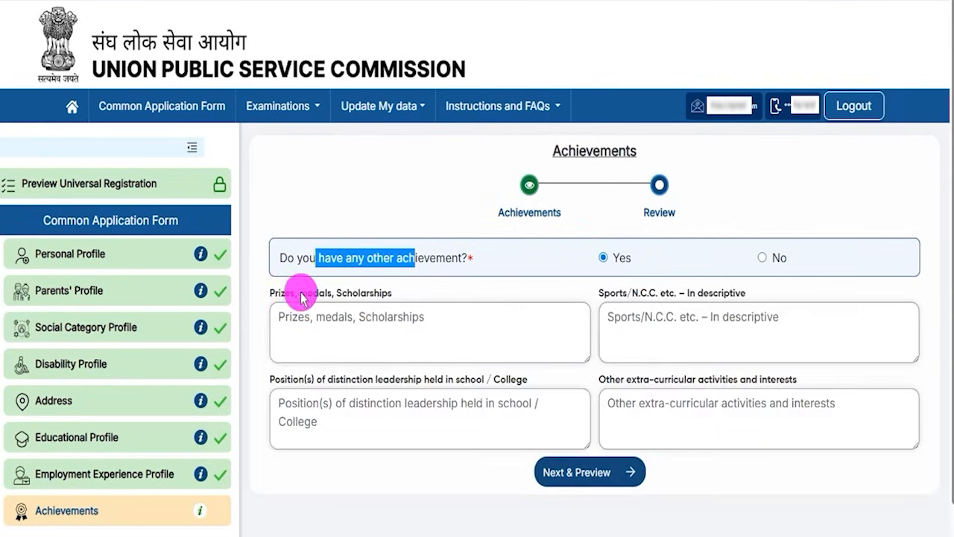
{"action": "left_click", "coordinate": [354, 307]}
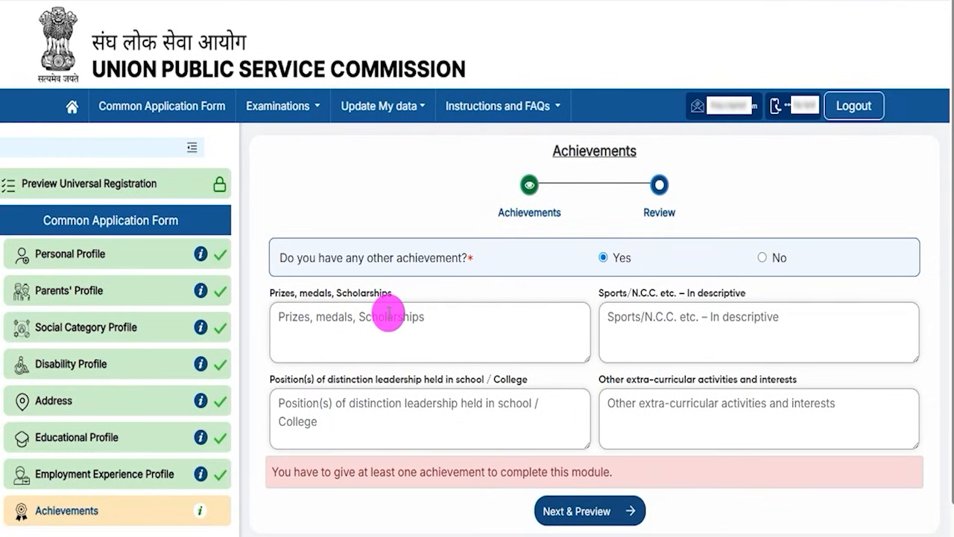
{"action": "left_click_drag", "start_coordinate": [616, 293], "coordinate": [669, 300]}
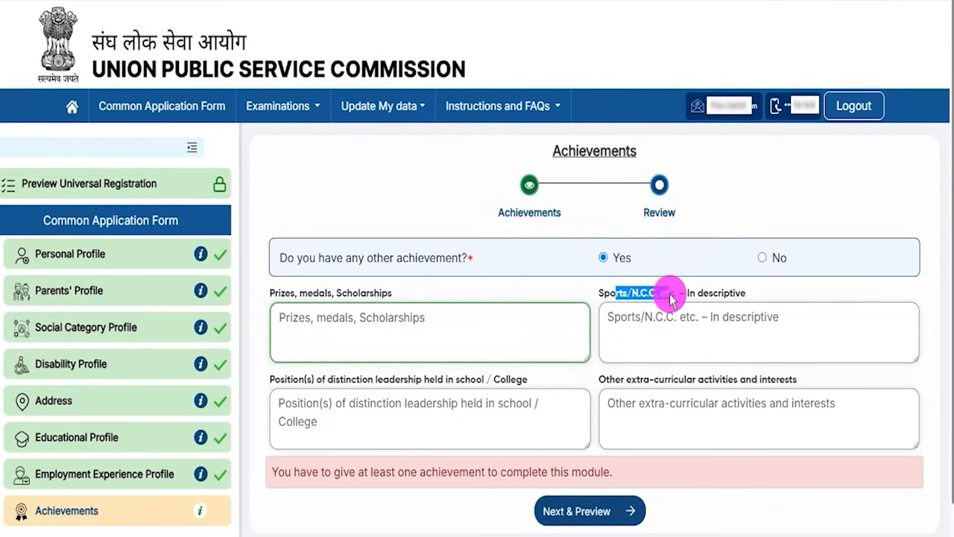
{"action": "left_click", "coordinate": [672, 317]}
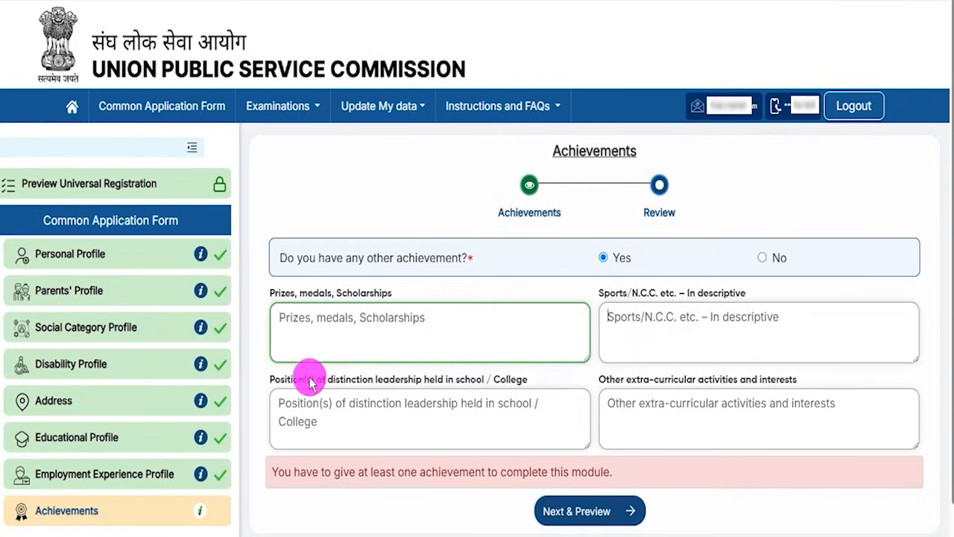
{"action": "left_click_drag", "start_coordinate": [376, 382], "coordinate": [426, 401]}
{"action": "left_click", "coordinate": [426, 400]}
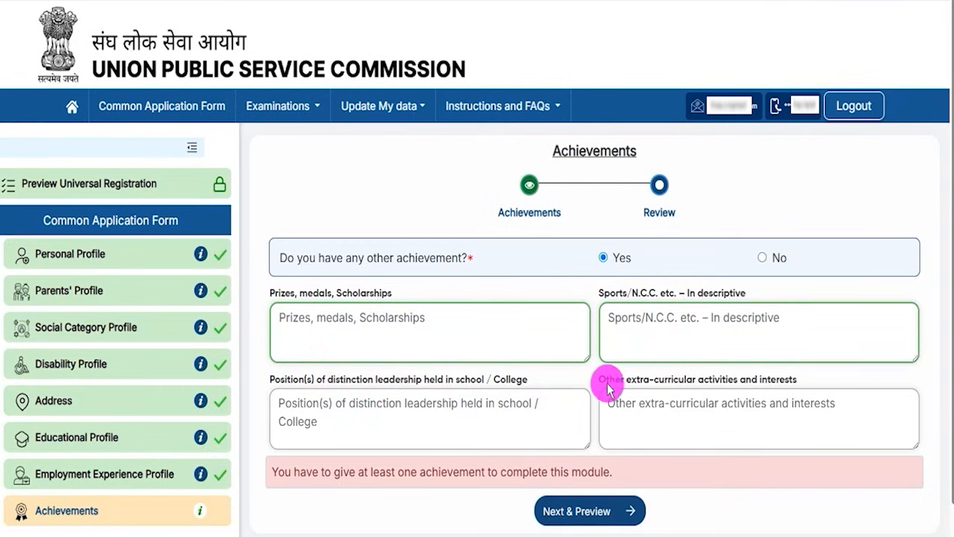
{"action": "left_click_drag", "start_coordinate": [610, 387], "coordinate": [682, 405]}
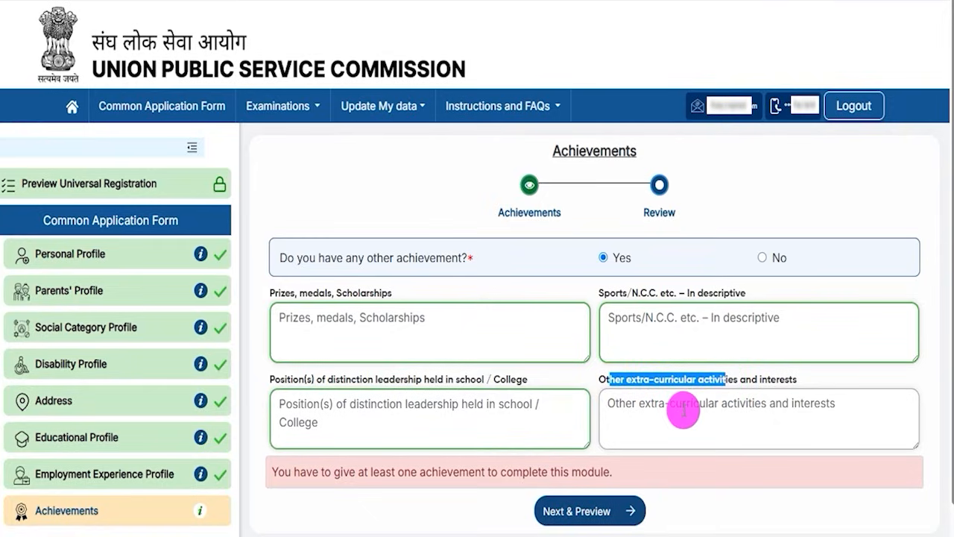
{"action": "left_click", "coordinate": [683, 411]}
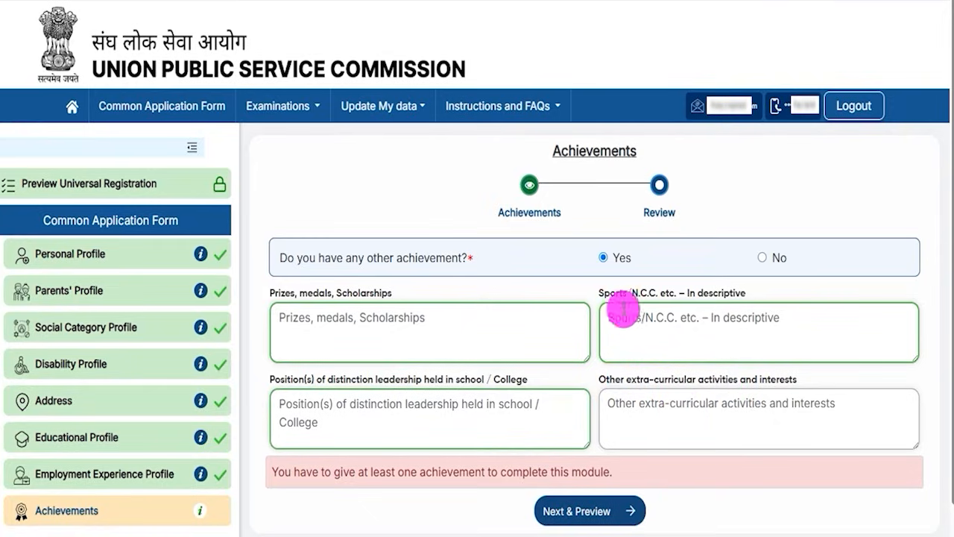
Step: Answer No to other achievements, then preview, submit, confirm Yes and dismiss the success message
{"action": "left_click_drag", "start_coordinate": [352, 257], "coordinate": [423, 257]}
{"action": "left_click", "coordinate": [761, 257]}
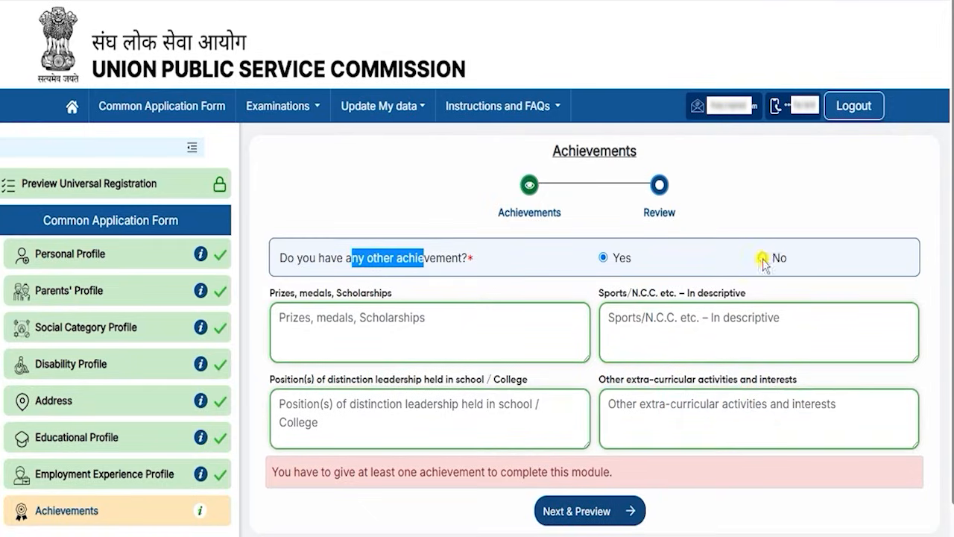
{"action": "left_click", "coordinate": [579, 300]}
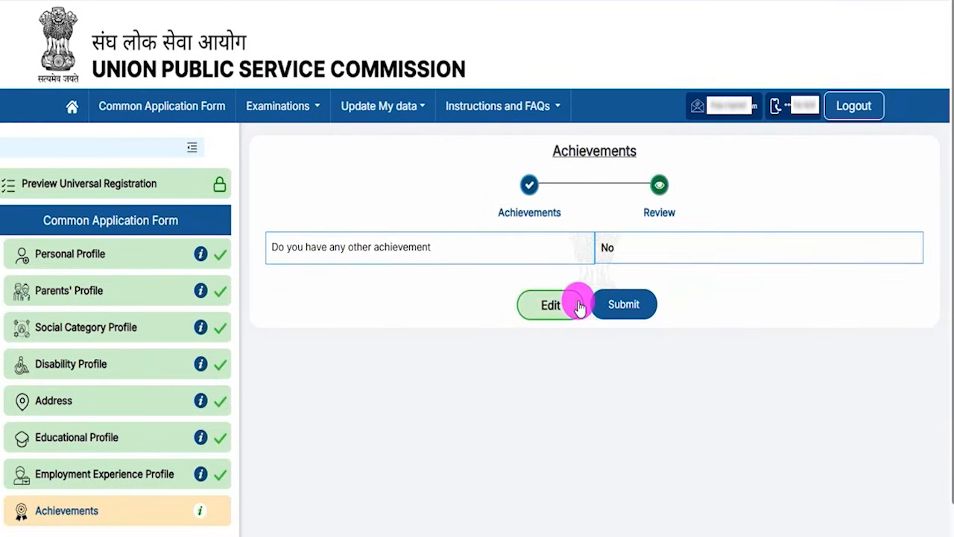
{"action": "left_click", "coordinate": [624, 302]}
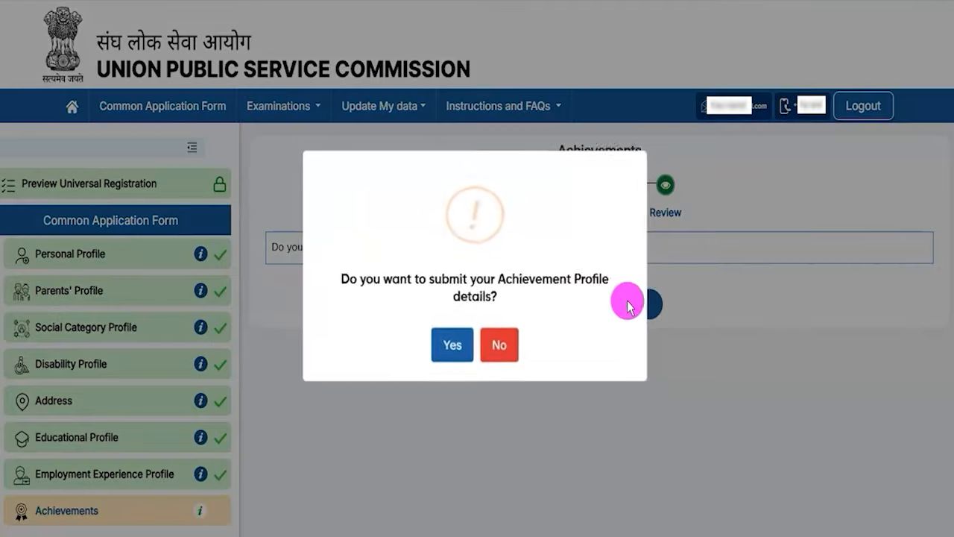
{"action": "left_click", "coordinate": [447, 344]}
{"action": "left_click", "coordinate": [475, 352]}
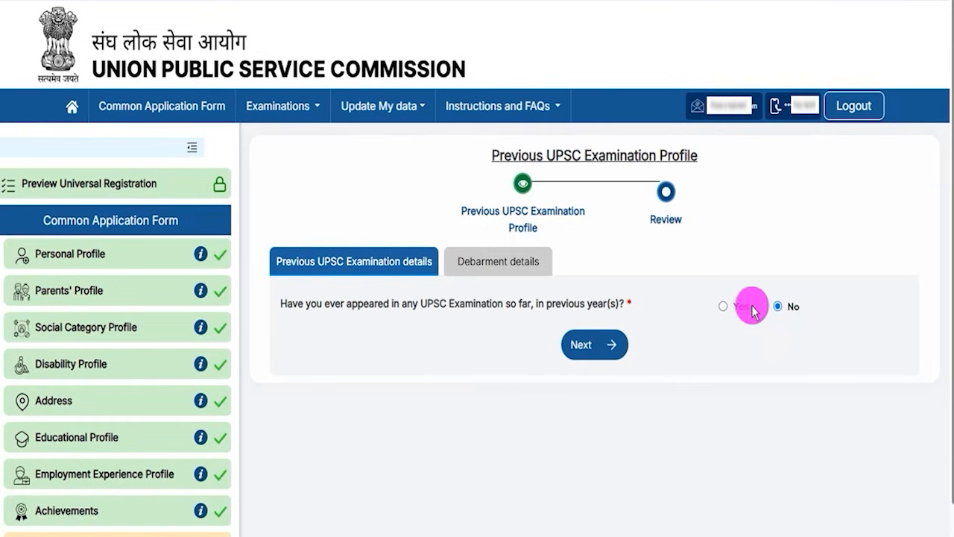
Step: Show the examination name and roll number fields, then answer No to previous UPSC exam attempts
{"action": "left_click", "coordinate": [724, 307]}
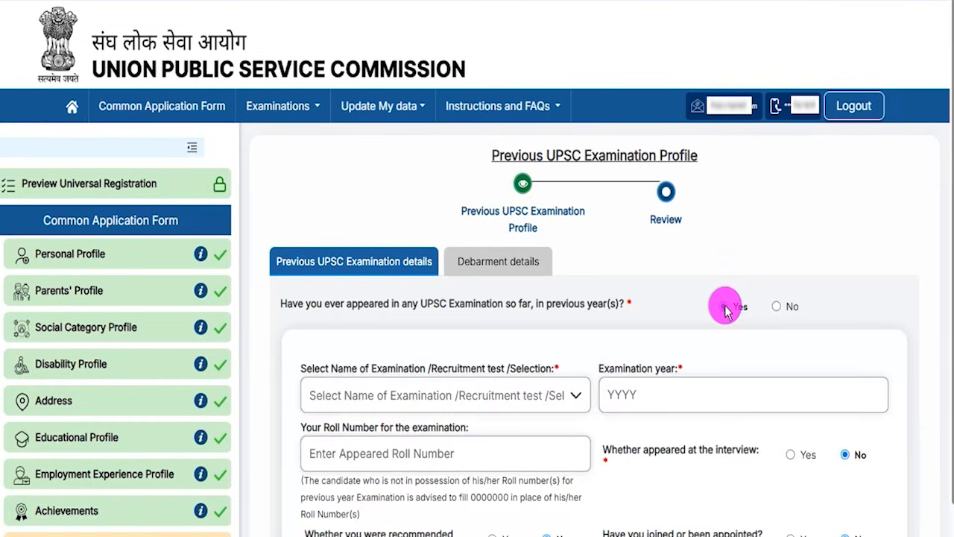
{"action": "left_click_drag", "start_coordinate": [326, 373], "coordinate": [524, 369]}
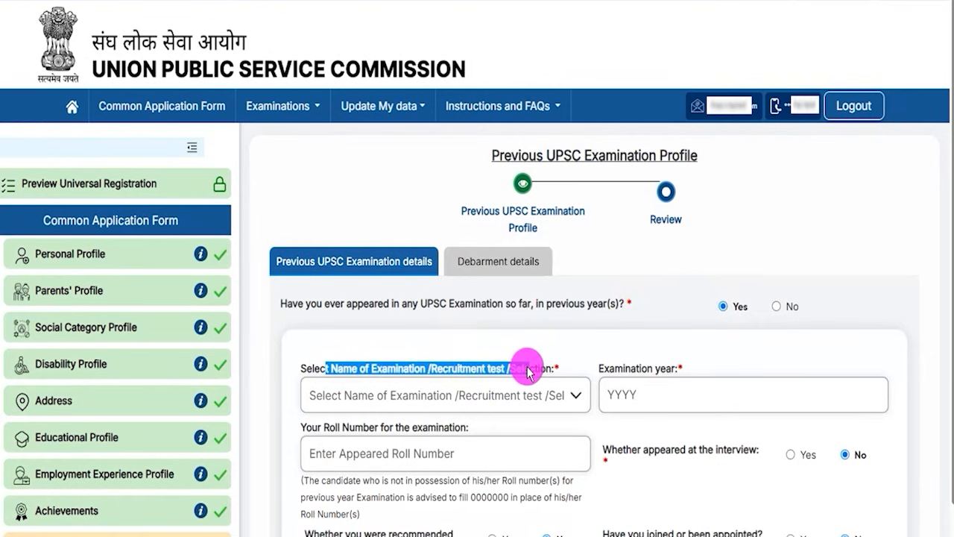
{"action": "scroll", "coordinate": [534, 367], "scroll_direction": "down", "scroll_amount": 2}
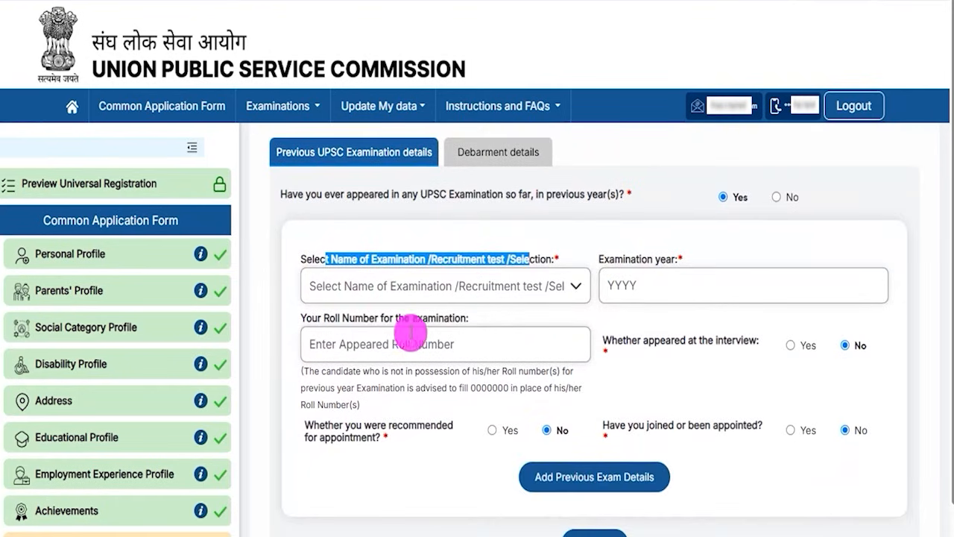
{"action": "left_click_drag", "start_coordinate": [325, 317], "coordinate": [420, 321]}
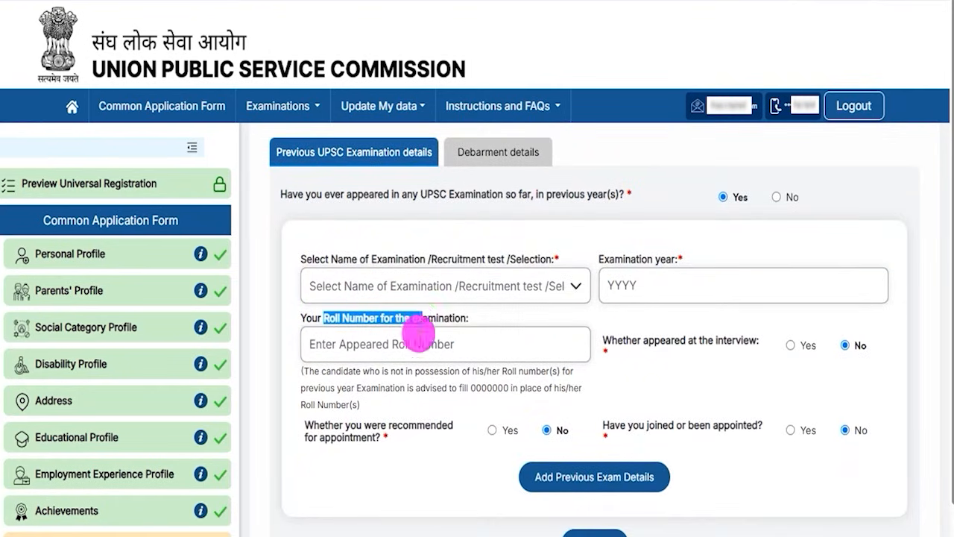
{"action": "scroll", "coordinate": [440, 343], "scroll_direction": "up", "scroll_amount": 2}
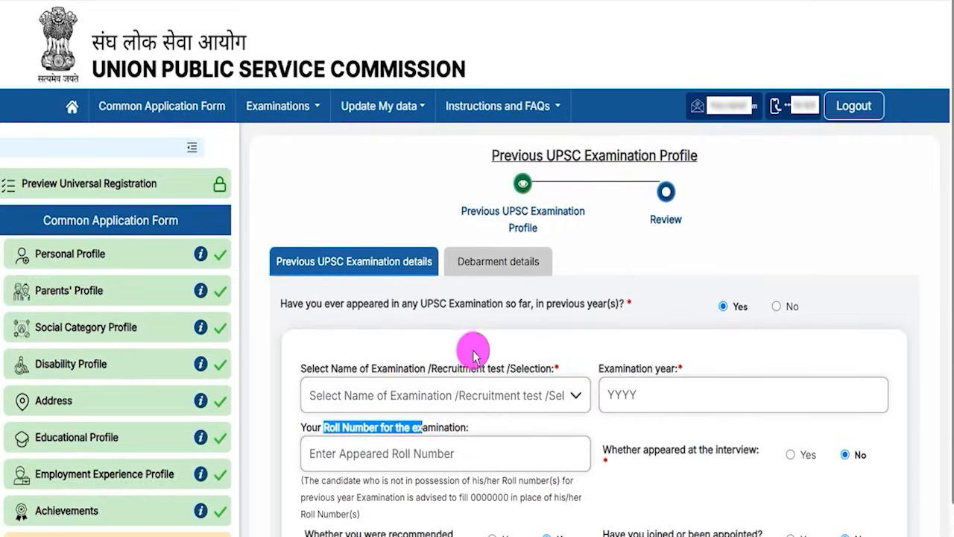
{"action": "left_click", "coordinate": [776, 307]}
Step: On the debarment question, show the details box, then answer No to ever being debarred
{"action": "left_click", "coordinate": [592, 354]}
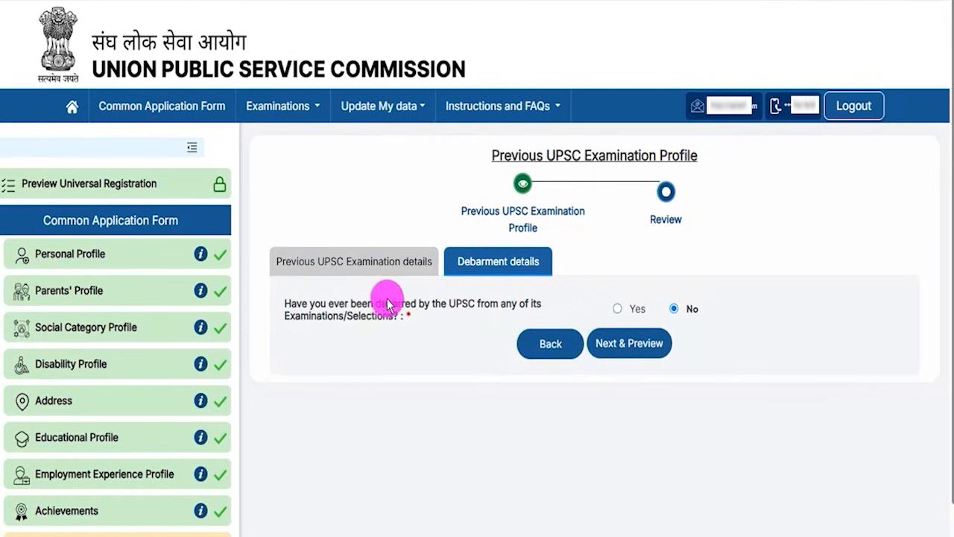
{"action": "left_click_drag", "start_coordinate": [339, 304], "coordinate": [462, 304]}
{"action": "left_click", "coordinate": [617, 309]}
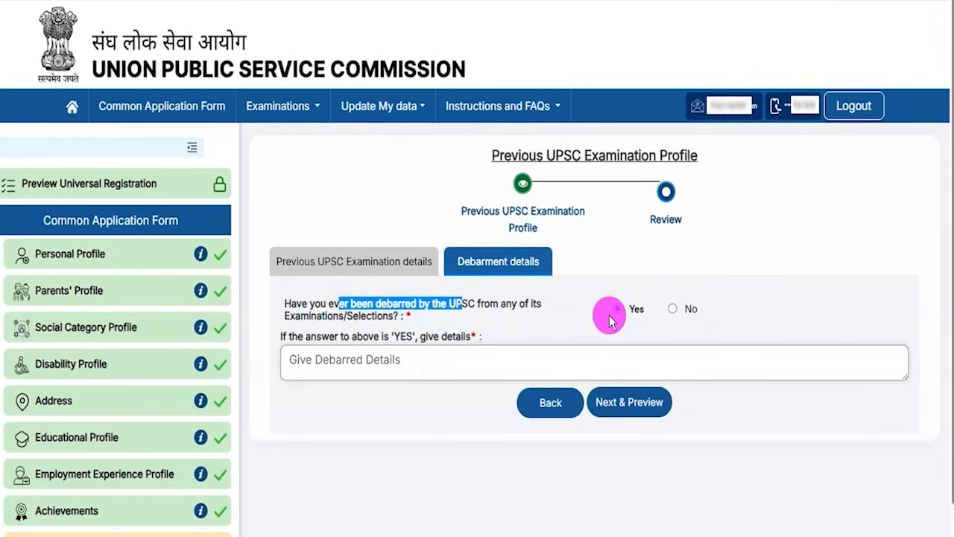
{"action": "left_click", "coordinate": [674, 309]}
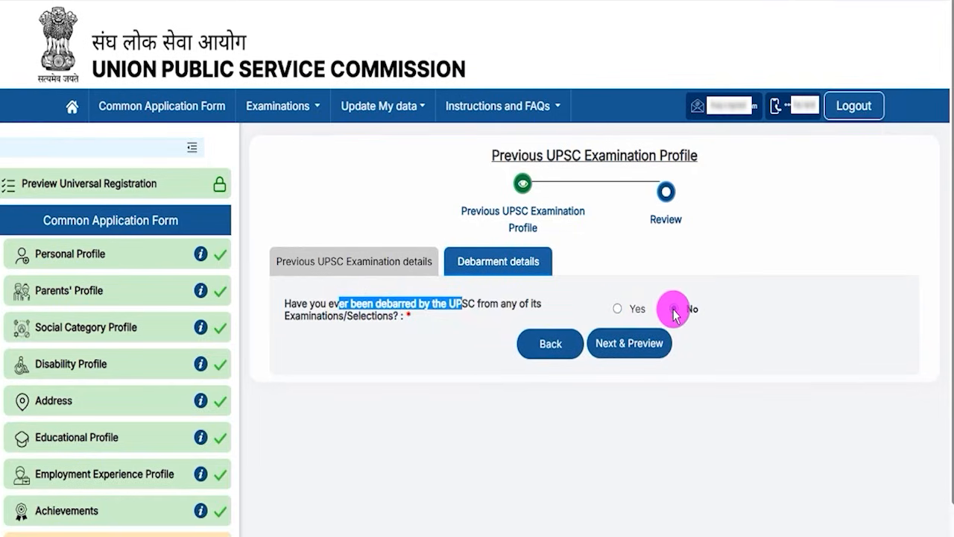
Step: Preview and submit the Previous UPSC Examination Profile, confirm Yes and dismiss the success message
{"action": "left_click", "coordinate": [630, 344]}
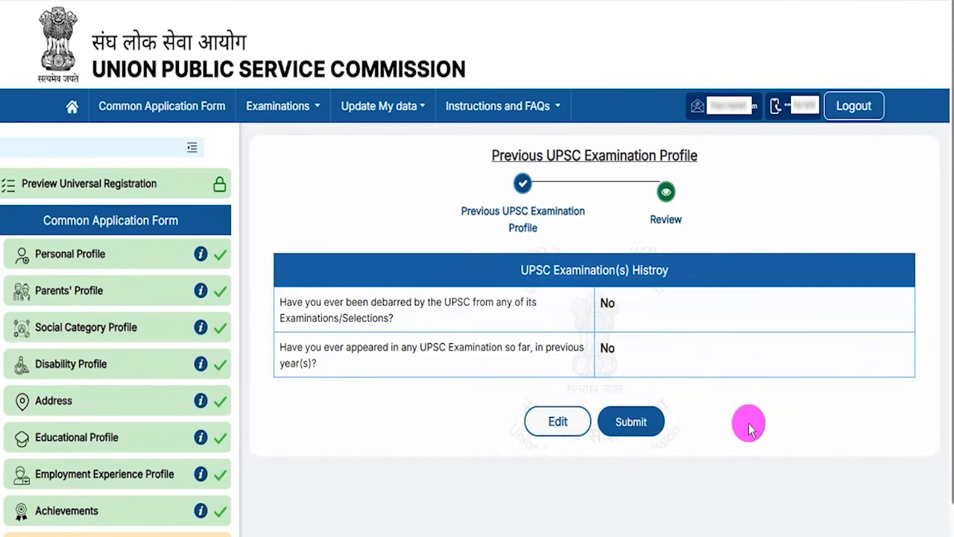
{"action": "left_click", "coordinate": [633, 421]}
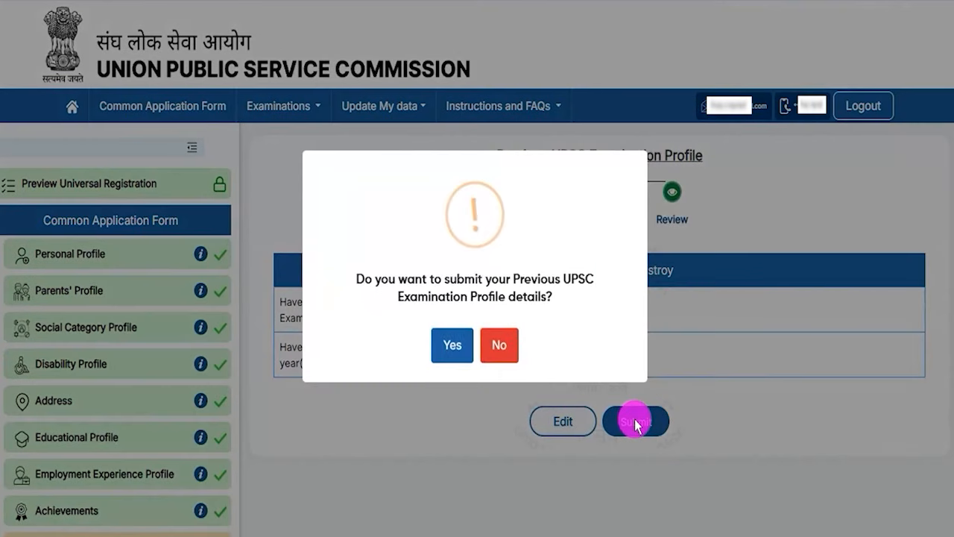
{"action": "left_click", "coordinate": [451, 343]}
{"action": "left_click", "coordinate": [472, 357]}
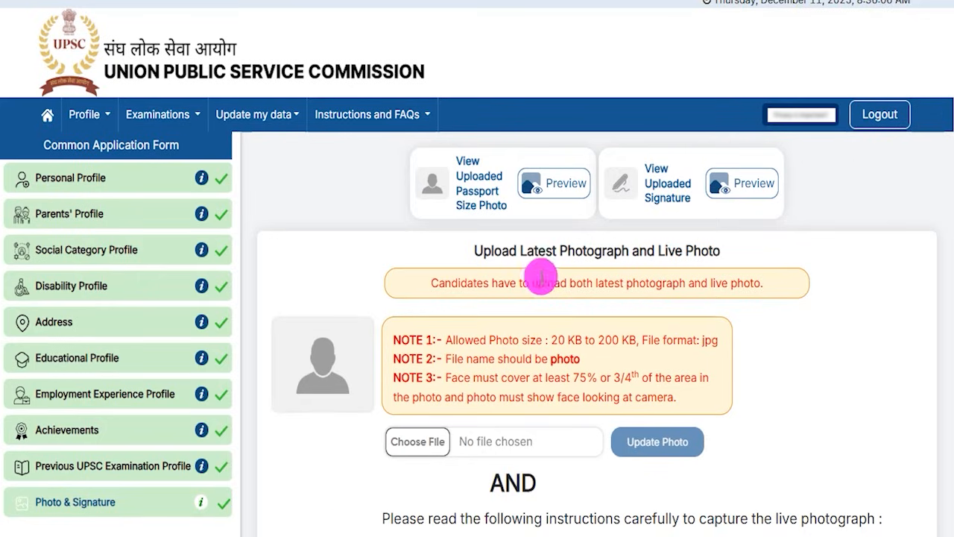
Step: Go over the live photo heading, the NOTE 1 photo size range, and the photo file-choose and upload controls
{"action": "left_click_drag", "start_coordinate": [484, 250], "coordinate": [687, 251]}
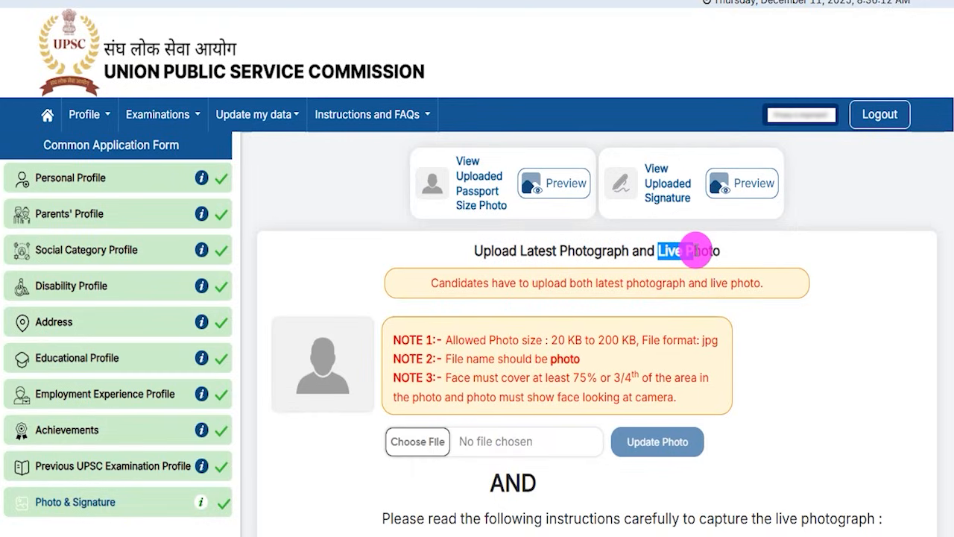
{"action": "left_click_drag", "start_coordinate": [555, 345], "coordinate": [721, 346]}
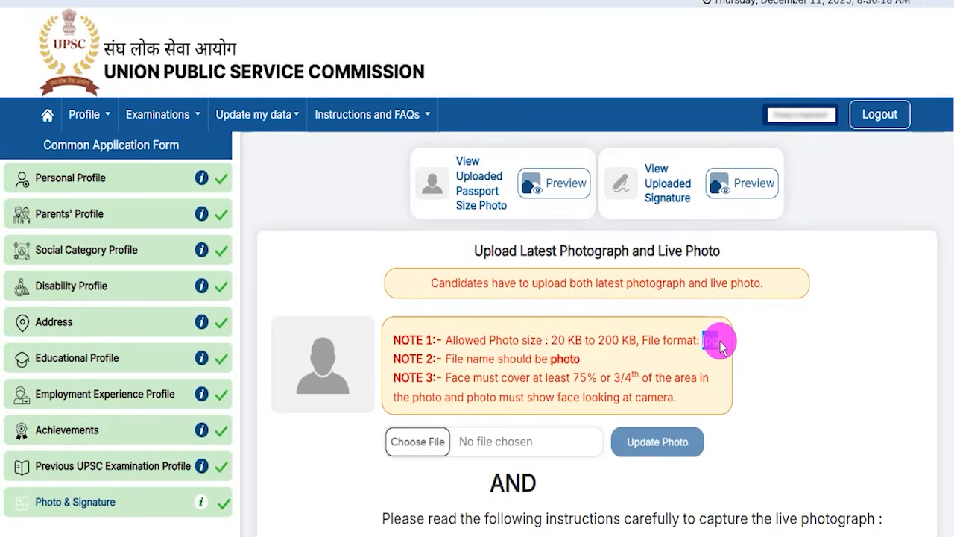
{"action": "left_click", "coordinate": [580, 381]}
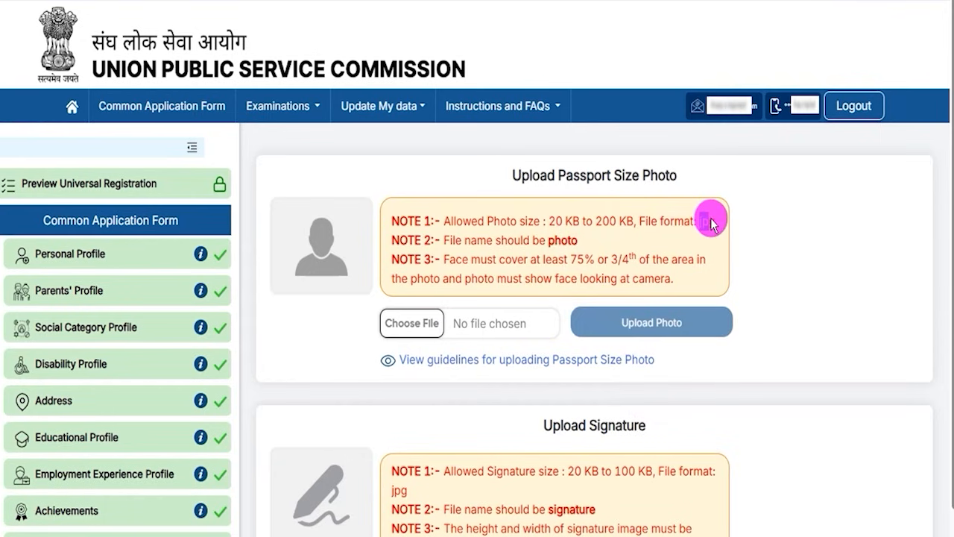
{"action": "left_click", "coordinate": [561, 241]}
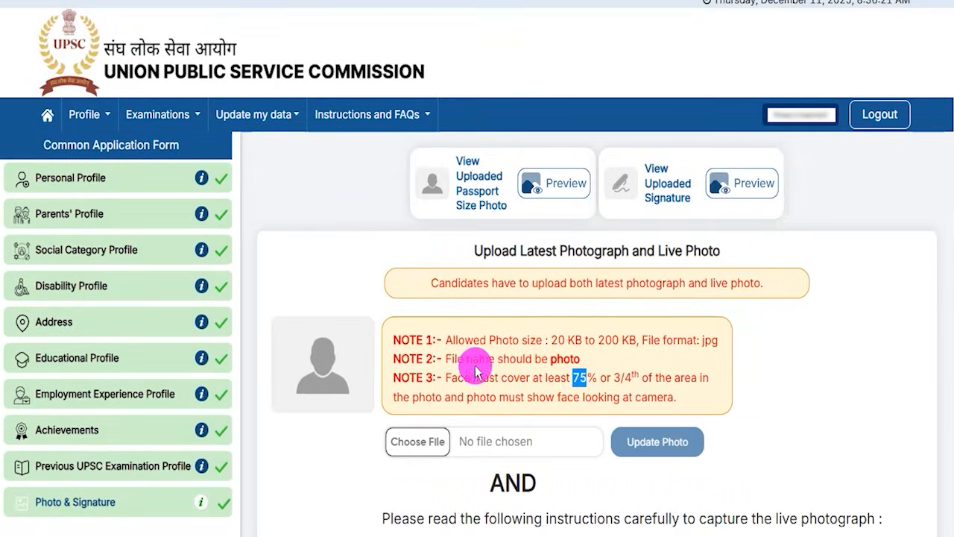
{"action": "scroll", "coordinate": [470, 369], "scroll_direction": "down", "scroll_amount": 1}
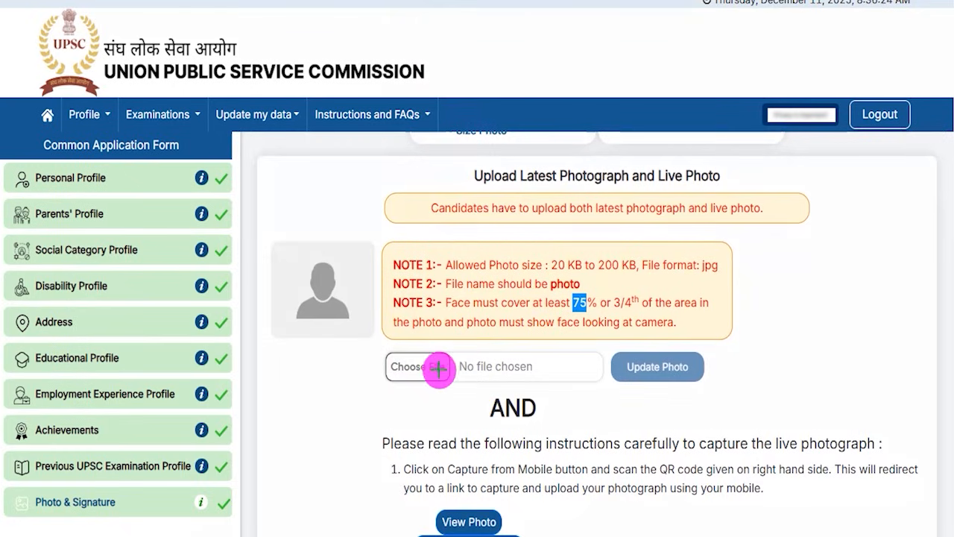
{"action": "left_click_drag", "start_coordinate": [440, 365], "coordinate": [457, 336]}
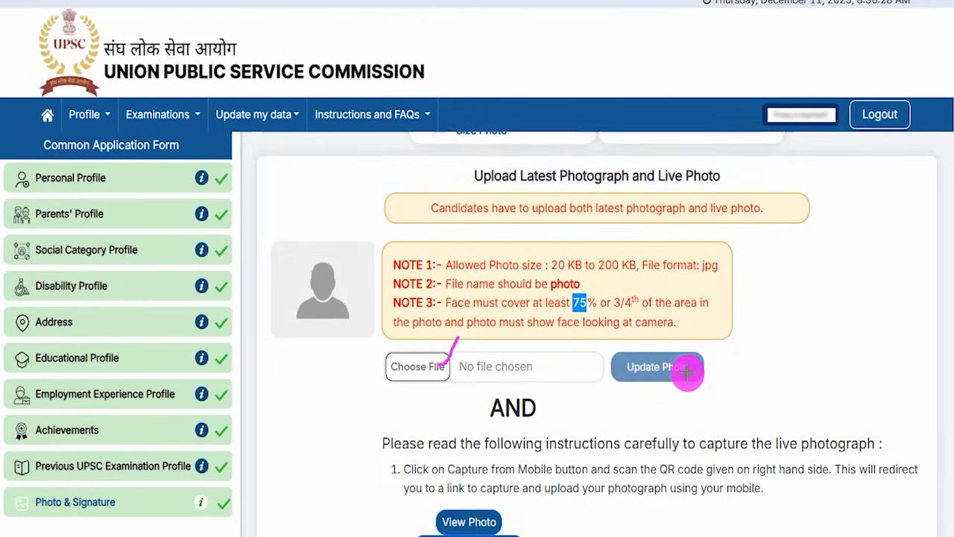
{"action": "left_click_drag", "start_coordinate": [689, 372], "coordinate": [707, 351]}
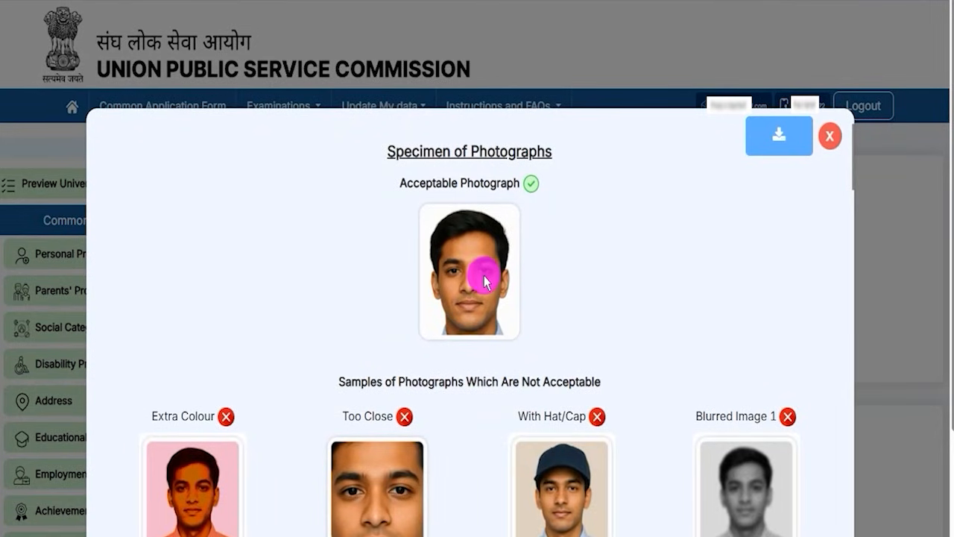
Step: Mark the acceptable specimen and unacceptable samples: Extra Colour, With Hat/Cap, Too Close, Blurred, Inverted, Too Dark
{"action": "left_click_drag", "start_coordinate": [400, 193], "coordinate": [550, 360]}
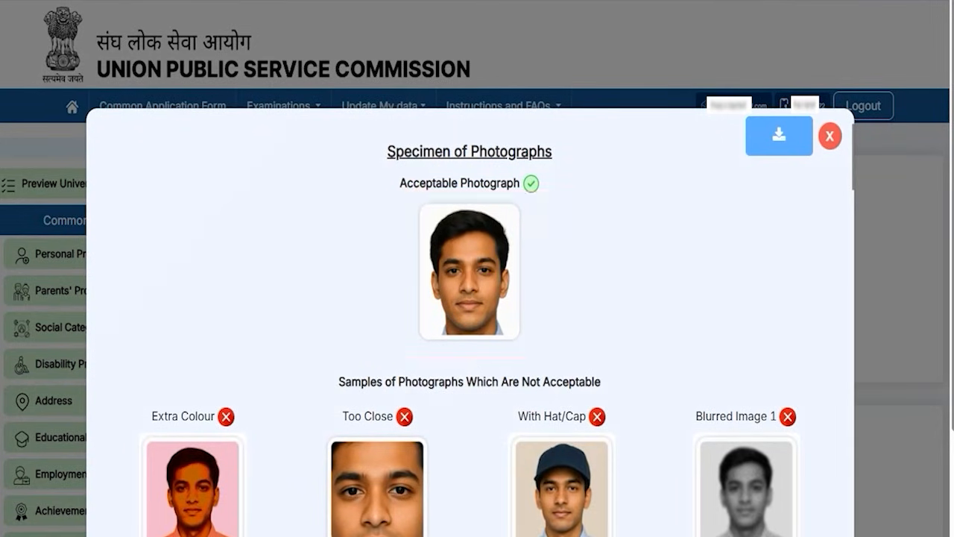
{"action": "scroll", "coordinate": [553, 403], "scroll_direction": "down", "scroll_amount": 3}
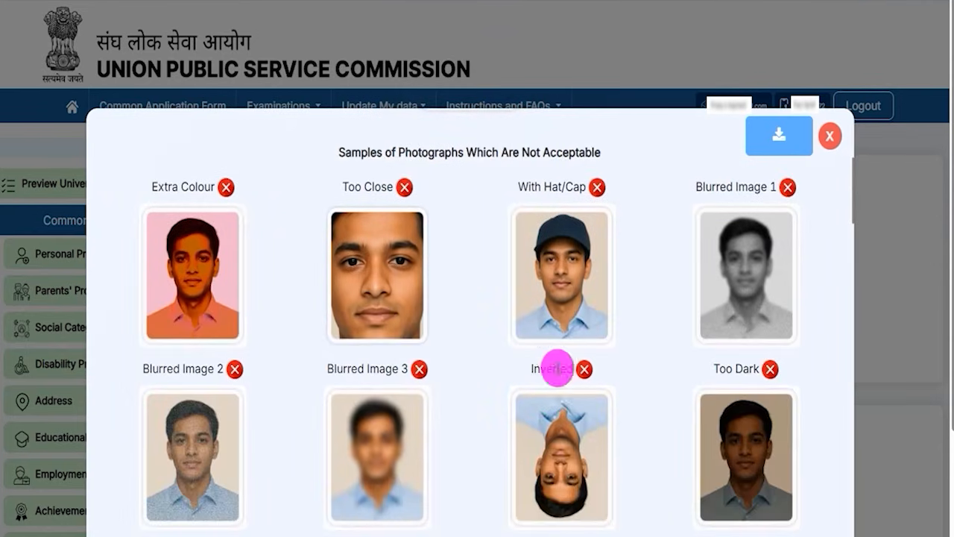
{"action": "mouse_move", "coordinate": [222, 280]}
{"action": "left_mouse_down"}
{"action": "mouse_move", "coordinate": [239, 284]}
{"action": "mouse_move", "coordinate": [271, 246]}
{"action": "left_mouse_up"}
{"action": "left_click_drag", "start_coordinate": [549, 277], "coordinate": [607, 274]}
{"action": "left_click_drag", "start_coordinate": [380, 271], "coordinate": [434, 230]}
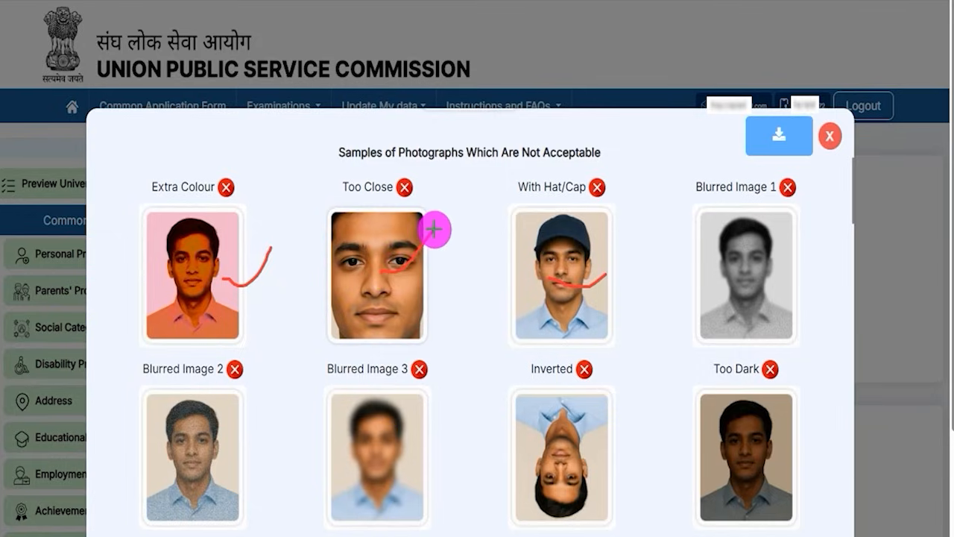
{"action": "mouse_move", "coordinate": [754, 280]}
{"action": "left_mouse_down"}
{"action": "mouse_move", "coordinate": [761, 291]}
{"action": "mouse_move", "coordinate": [802, 261]}
{"action": "left_mouse_up"}
{"action": "left_click_drag", "start_coordinate": [570, 457], "coordinate": [617, 414]}
{"action": "left_click_drag", "start_coordinate": [744, 465], "coordinate": [792, 432]}
{"action": "left_click_drag", "start_coordinate": [398, 457], "coordinate": [465, 419]}
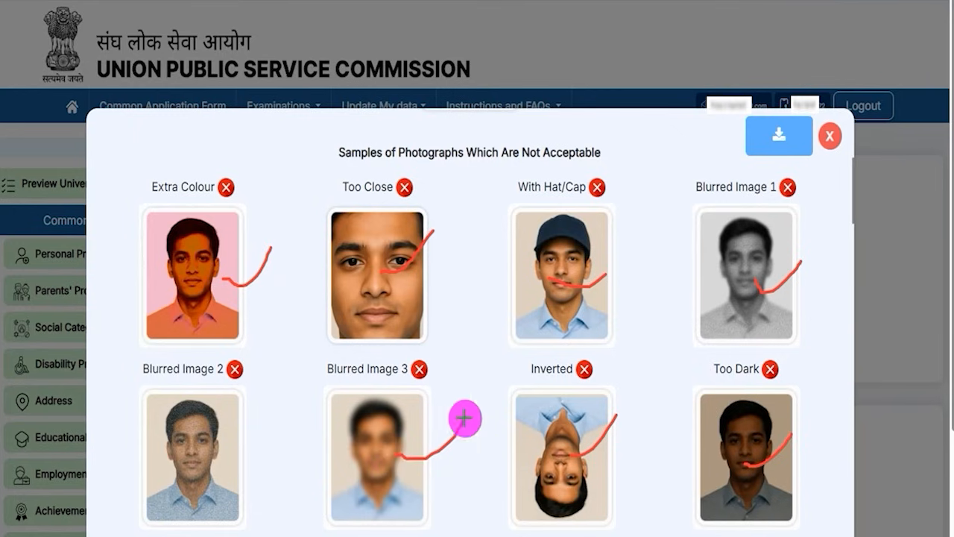
{"action": "key", "text": "Escape"}
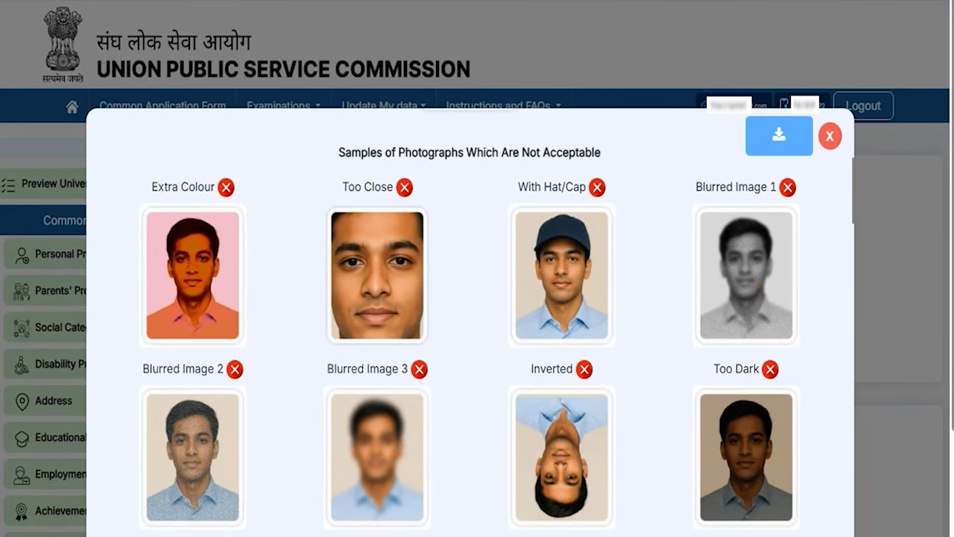
Step: Scroll through the DOs and DON'Ts table and close the Specimen of Photographs window
{"action": "scroll", "coordinate": [532, 441], "scroll_direction": "down", "scroll_amount": 6}
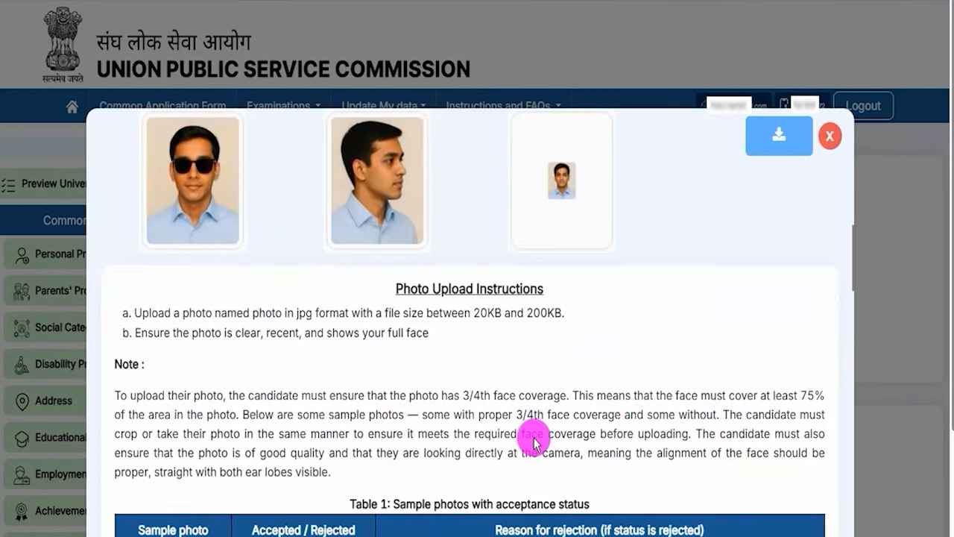
{"action": "scroll", "coordinate": [534, 438], "scroll_direction": "down", "scroll_amount": 10}
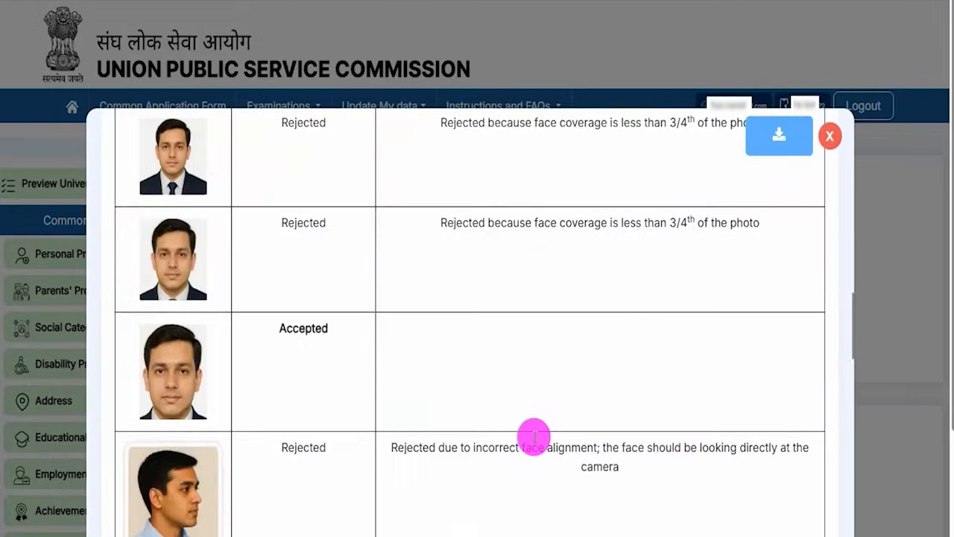
{"action": "scroll", "coordinate": [534, 436], "scroll_direction": "up", "scroll_amount": 15}
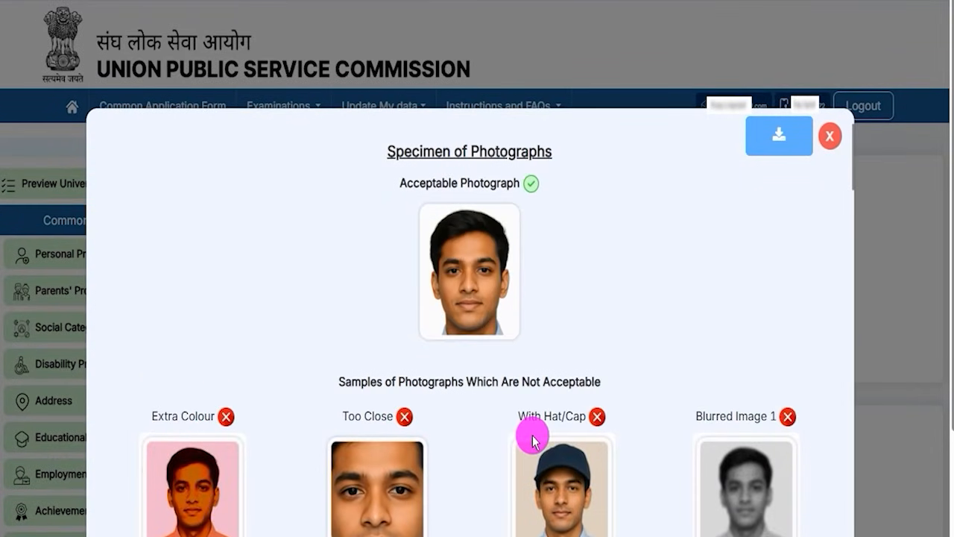
{"action": "scroll", "coordinate": [497, 441], "scroll_direction": "down", "scroll_amount": 15}
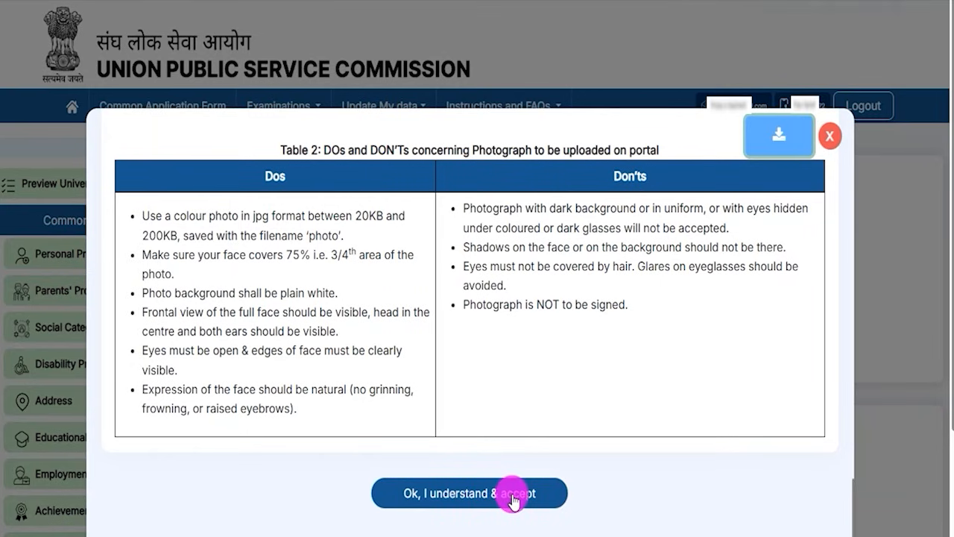
{"action": "left_click", "coordinate": [828, 138]}
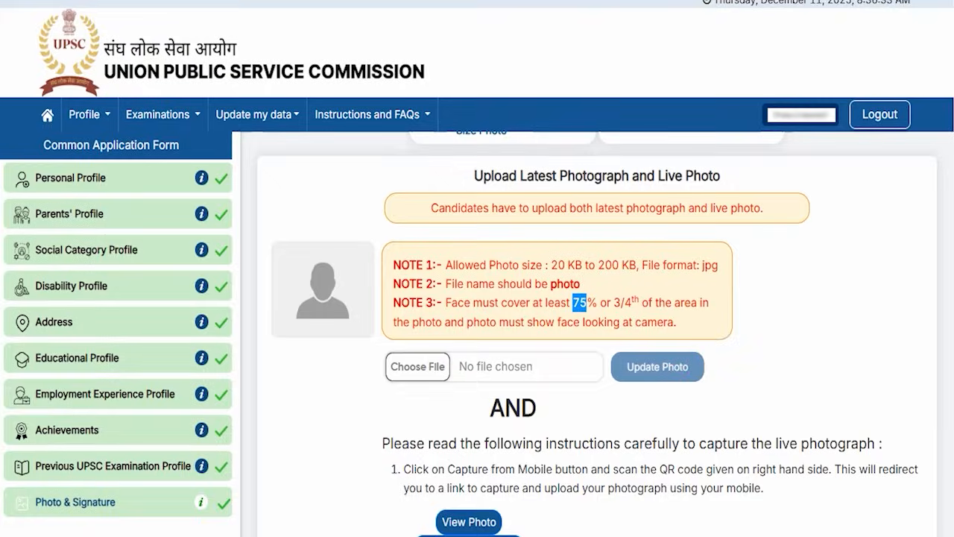
Step: In the live photograph section, point out the Capture from Mobile option and the QR code for phone scanning
{"action": "scroll", "coordinate": [425, 336], "scroll_direction": "down", "scroll_amount": 2}
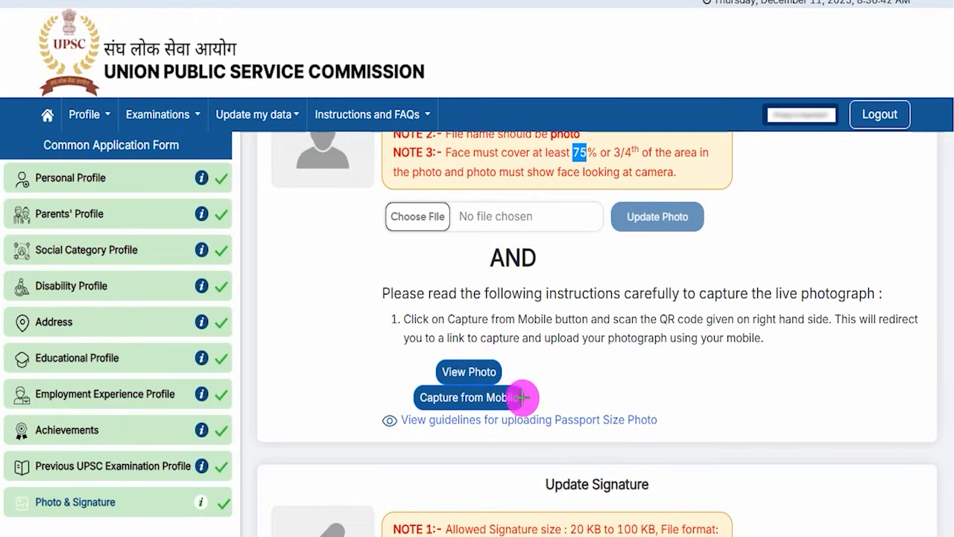
{"action": "left_click_drag", "start_coordinate": [523, 398], "coordinate": [557, 340]}
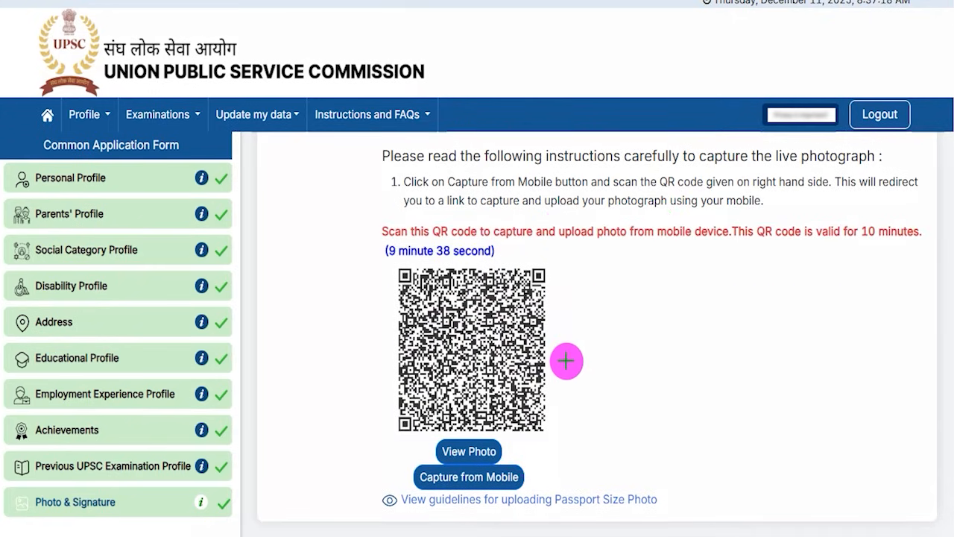
{"action": "left_click_drag", "start_coordinate": [554, 332], "coordinate": [606, 279]}
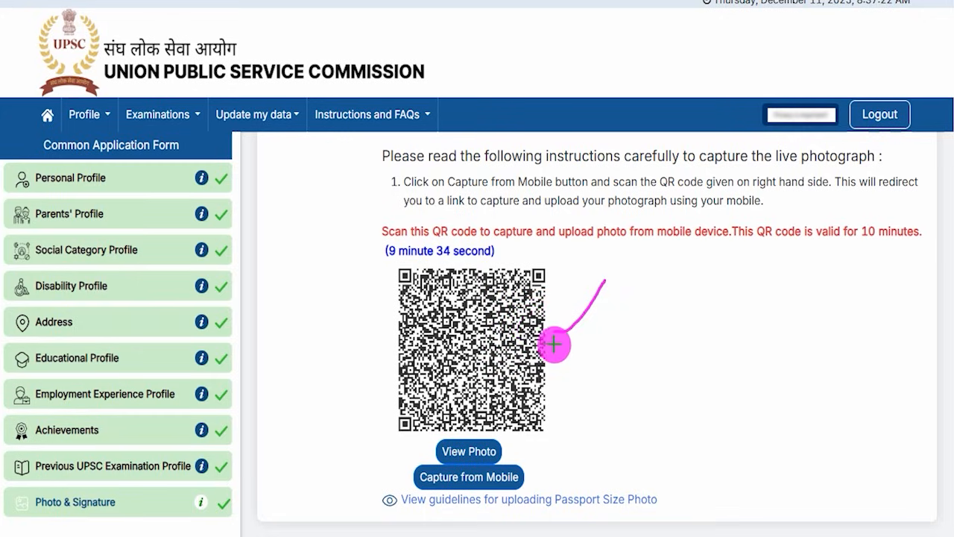
{"action": "left_click_drag", "start_coordinate": [558, 343], "coordinate": [597, 311]}
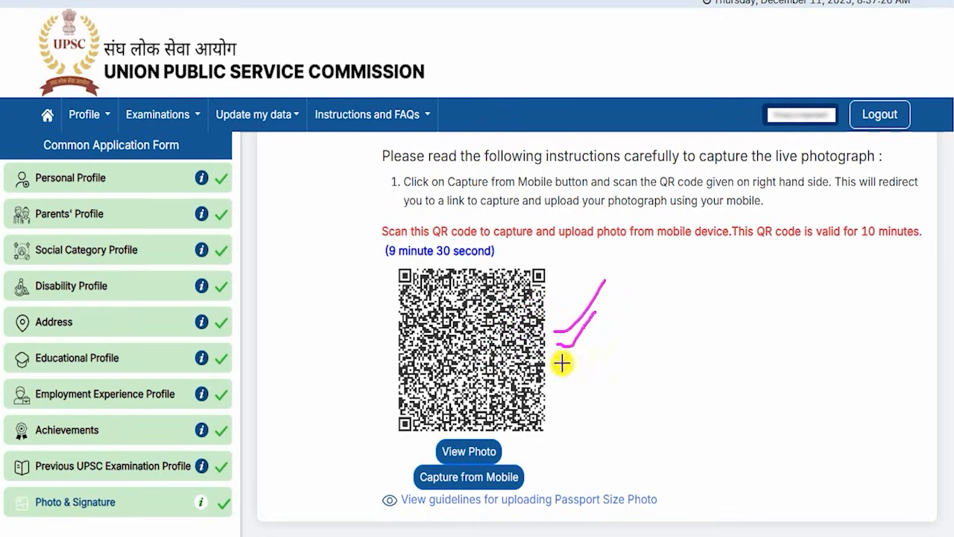
{"action": "left_click_drag", "start_coordinate": [563, 362], "coordinate": [594, 340]}
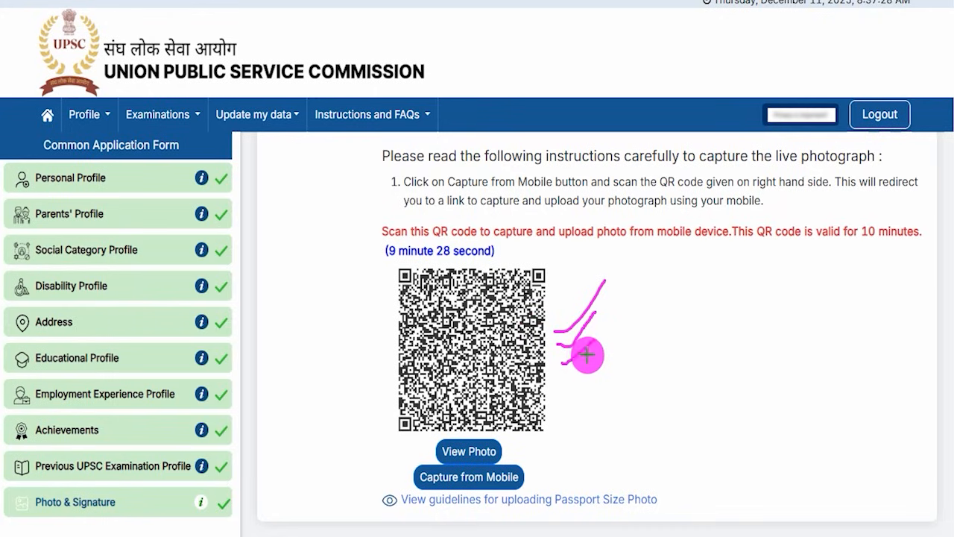
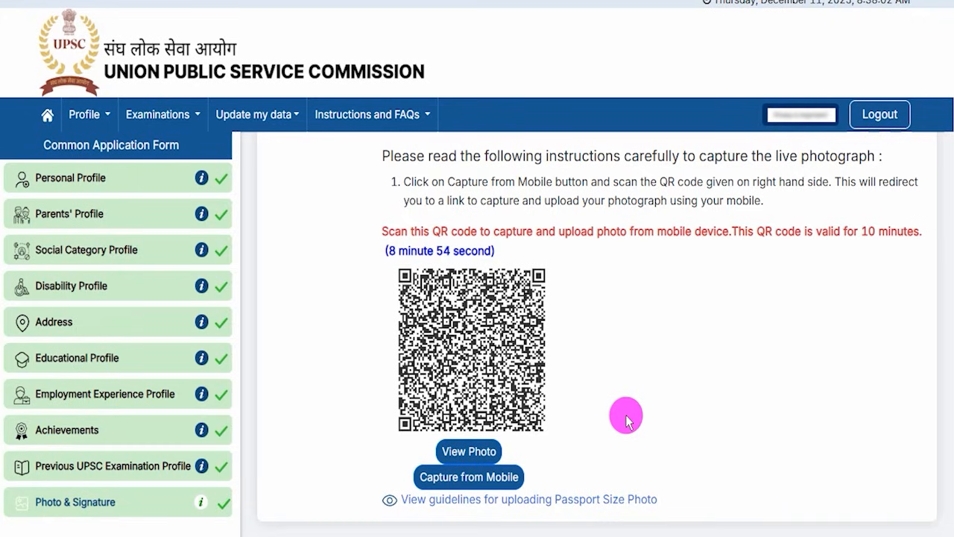
Step: Highlight the signature's allowed file size range and the required JPG format
{"action": "scroll", "coordinate": [623, 412], "scroll_direction": "down", "scroll_amount": 4}
{"action": "left_click_drag", "start_coordinate": [554, 282], "coordinate": [622, 275]}
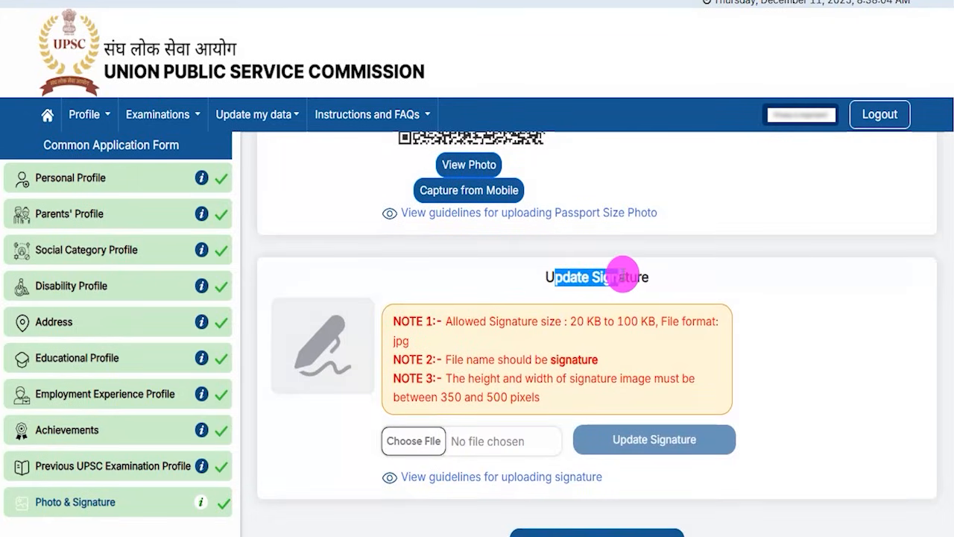
{"action": "left_click", "coordinate": [621, 274]}
{"action": "scroll", "coordinate": [622, 274], "scroll_direction": "down", "scroll_amount": 1}
{"action": "left_click_drag", "start_coordinate": [571, 307], "coordinate": [651, 313]}
{"action": "left_click_drag", "start_coordinate": [391, 322], "coordinate": [428, 326]}
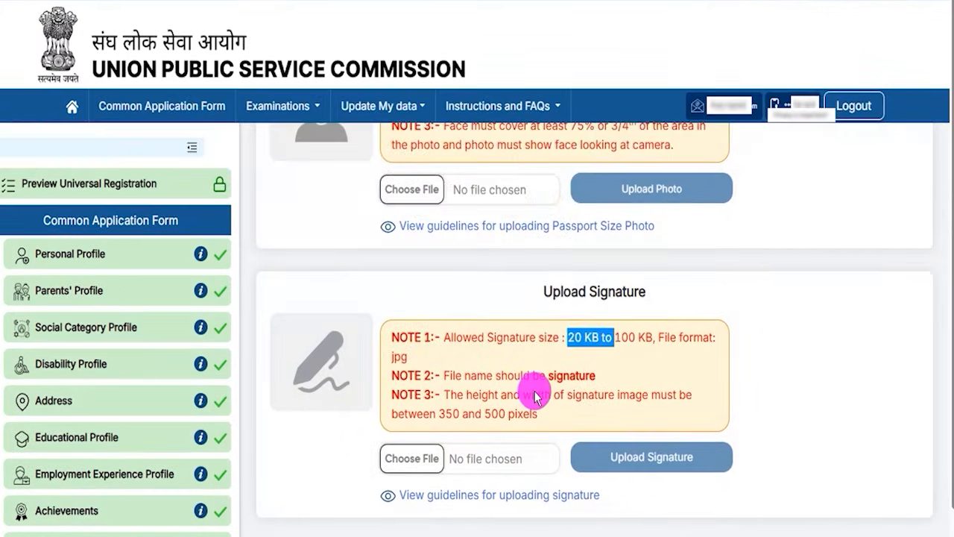
Step: Highlight the signature's 350–500 pixel height and width limits
{"action": "left_click", "coordinate": [548, 384]}
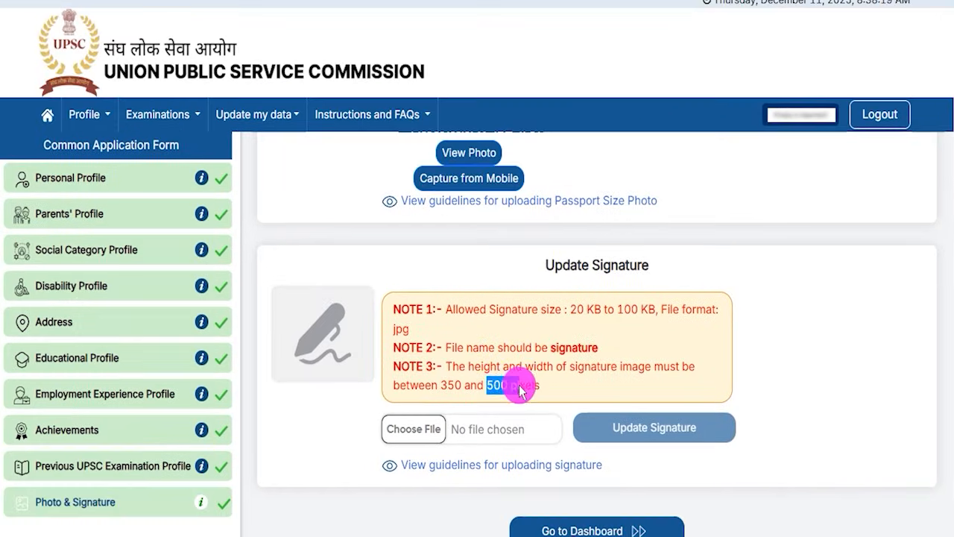
{"action": "left_click_drag", "start_coordinate": [474, 366], "coordinate": [524, 366]}
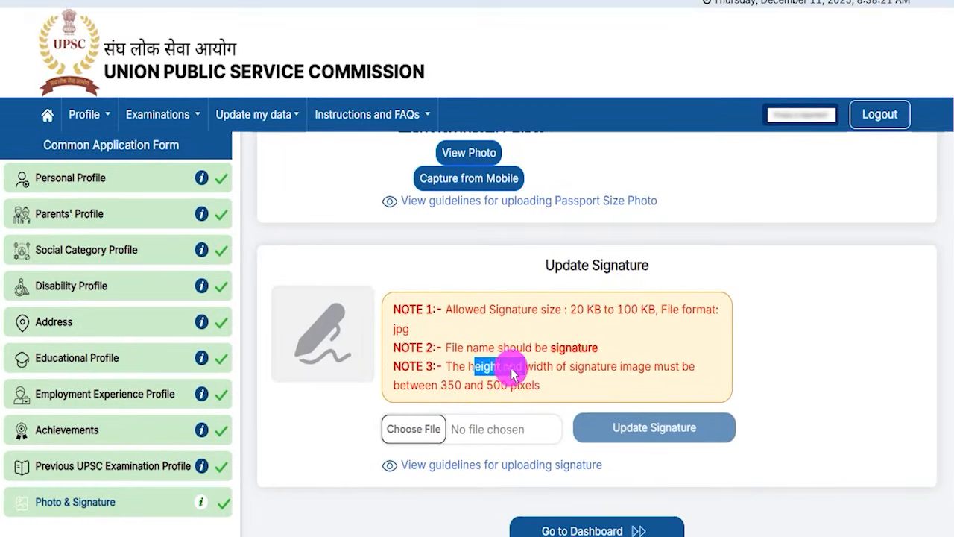
{"action": "left_click_drag", "start_coordinate": [448, 385], "coordinate": [528, 388]}
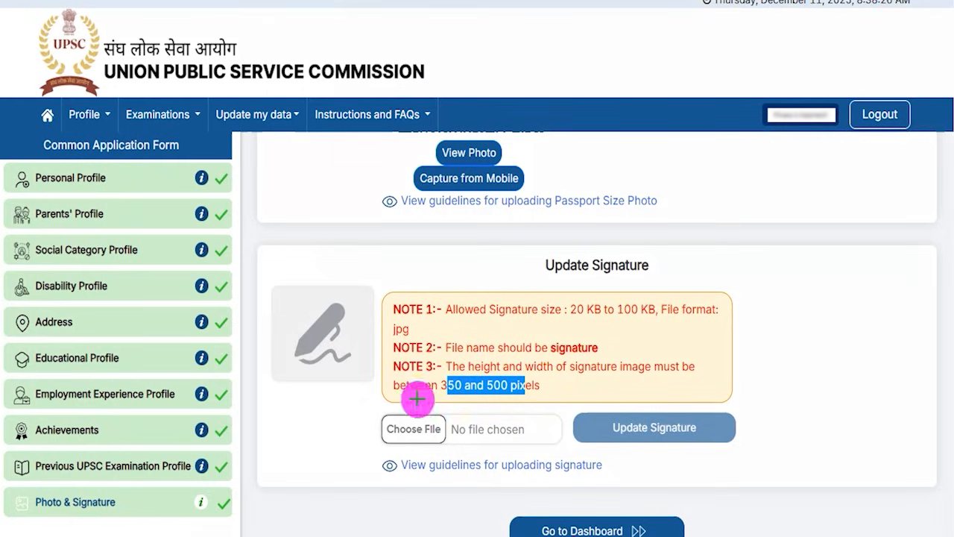
{"action": "left_click_drag", "start_coordinate": [447, 426], "coordinate": [493, 383]}
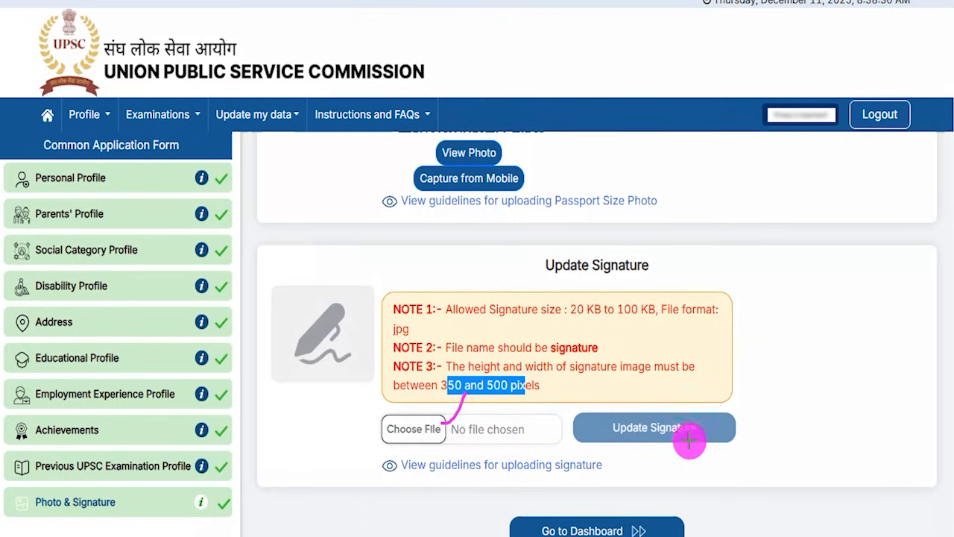
{"action": "mouse_move", "coordinate": [714, 427]}
{"action": "left_mouse_down"}
{"action": "mouse_move", "coordinate": [736, 426]}
{"action": "mouse_move", "coordinate": [761, 386]}
{"action": "left_mouse_up"}
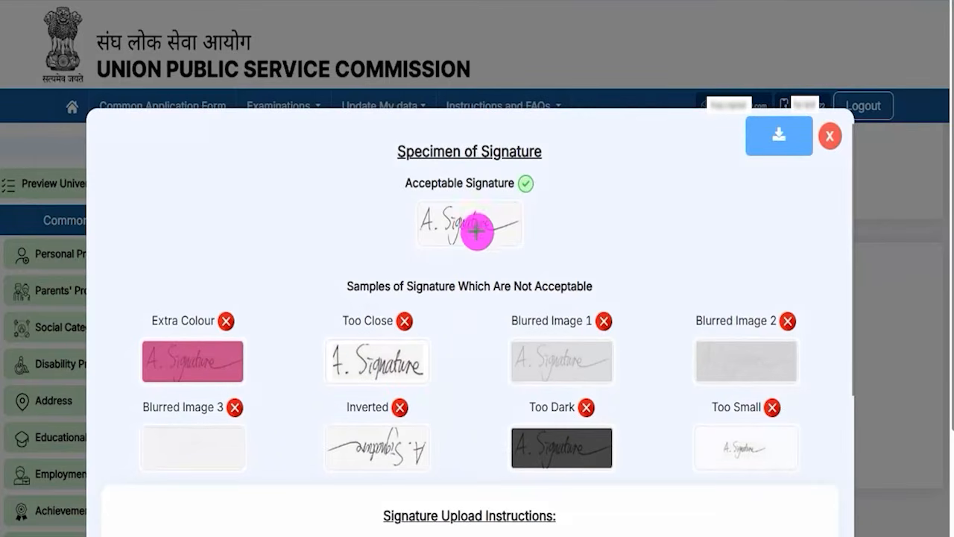
Step: Mark the acceptable and unacceptable samples in the Specimen of Signature guide
{"action": "left_click_drag", "start_coordinate": [500, 217], "coordinate": [527, 187]}
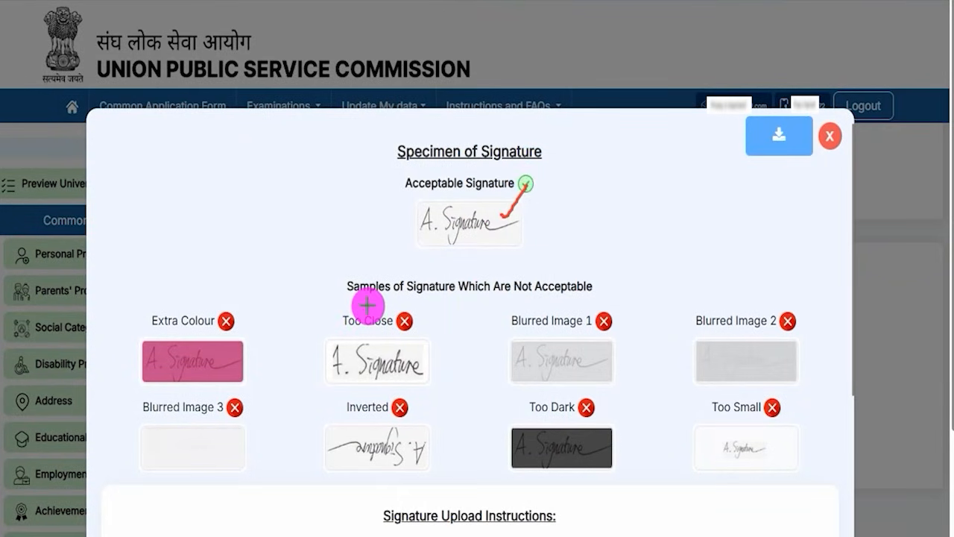
{"action": "left_click_drag", "start_coordinate": [237, 359], "coordinate": [267, 376]}
{"action": "left_click_drag", "start_coordinate": [266, 356], "coordinate": [244, 375]}
{"action": "mouse_move", "coordinate": [355, 362]}
{"action": "left_mouse_down"}
{"action": "mouse_move", "coordinate": [403, 389]}
{"action": "mouse_move", "coordinate": [352, 389]}
{"action": "left_mouse_up"}
{"action": "mouse_move", "coordinate": [537, 361]}
{"action": "left_mouse_down"}
{"action": "mouse_move", "coordinate": [575, 378]}
{"action": "mouse_move", "coordinate": [554, 381]}
{"action": "left_mouse_up"}
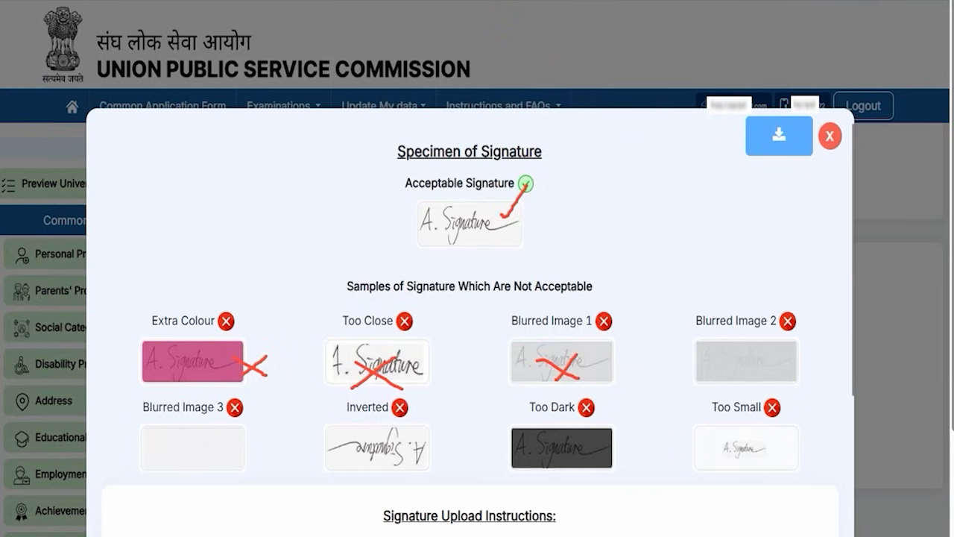
Step: Close the signature specimen window and return to the form
{"action": "key", "text": "Escape"}
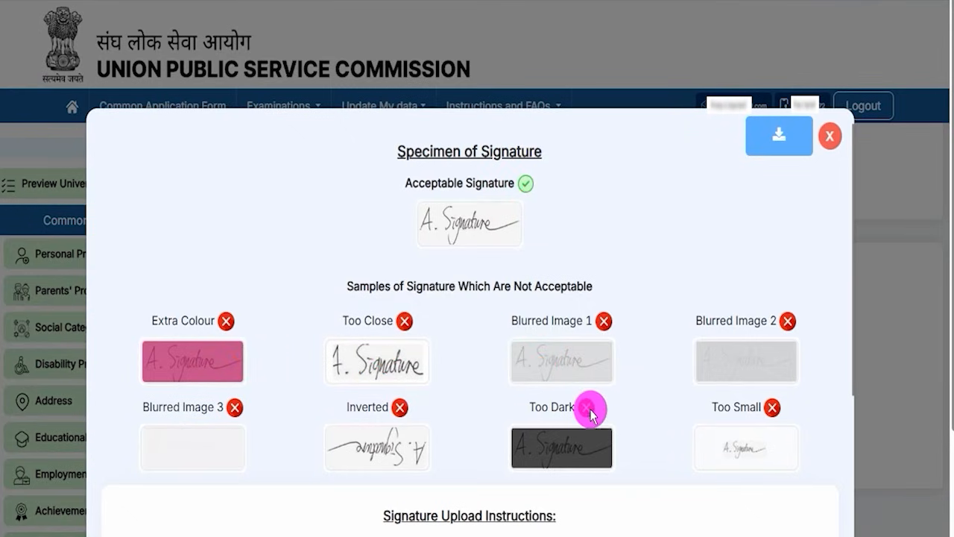
{"action": "scroll", "coordinate": [590, 413], "scroll_direction": "down", "scroll_amount": 3}
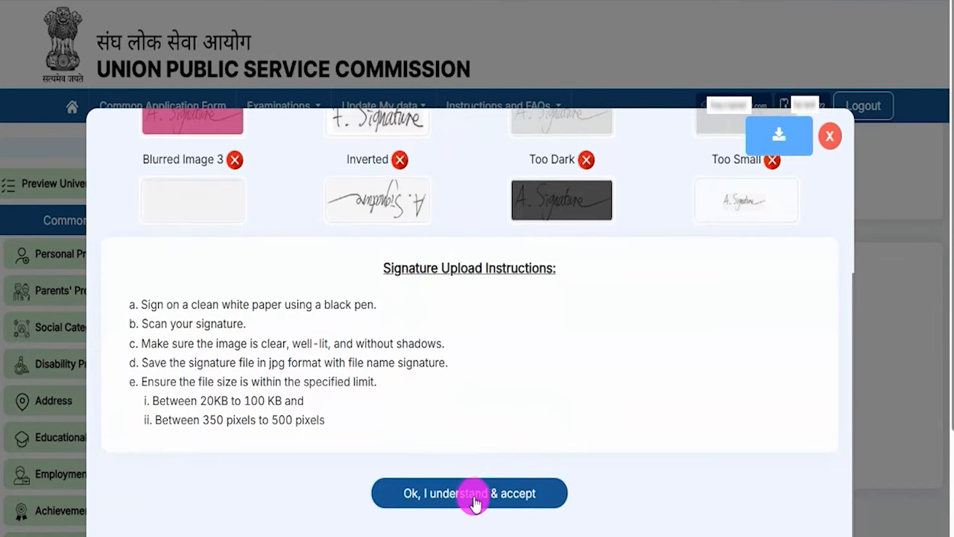
{"action": "scroll", "coordinate": [533, 383], "scroll_direction": "up", "scroll_amount": 3}
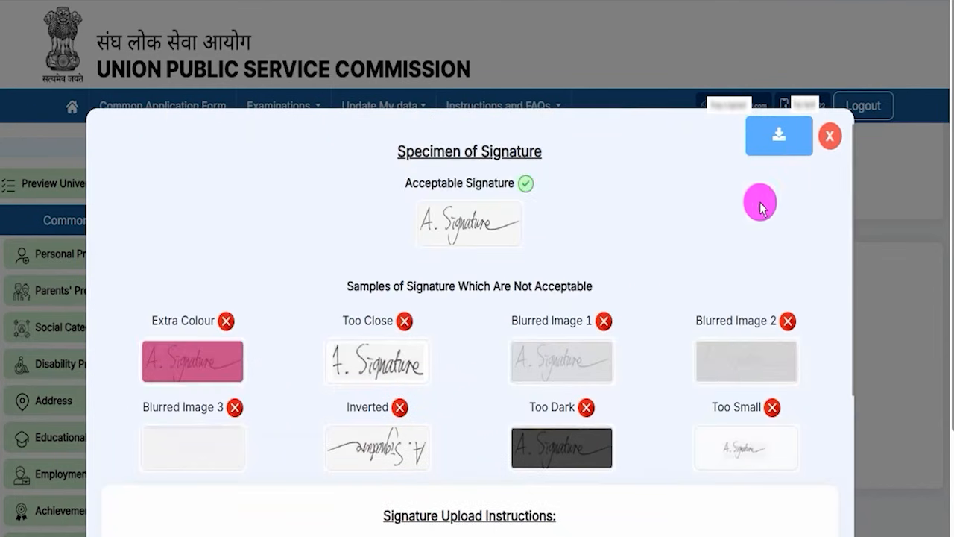
{"action": "left_click", "coordinate": [830, 135]}
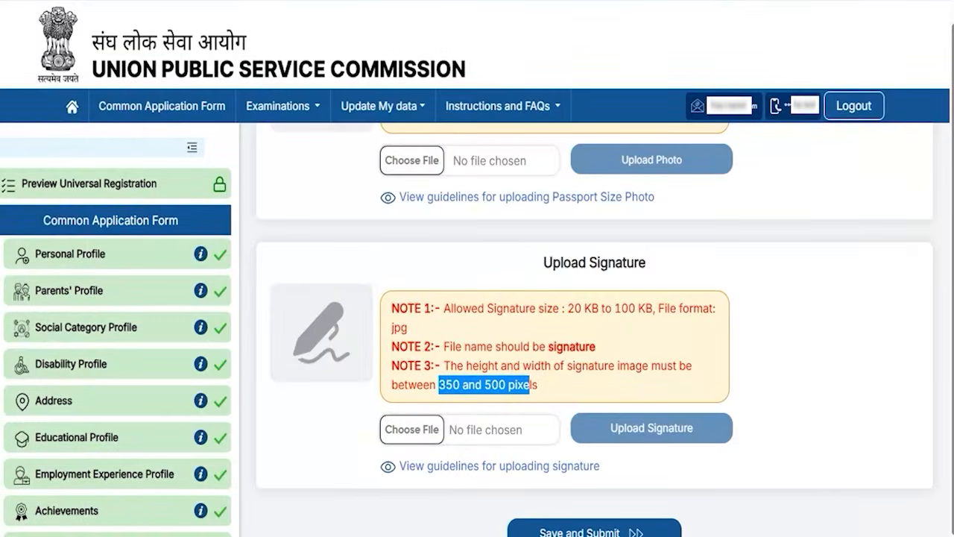
{"action": "left_click_drag", "start_coordinate": [698, 431], "coordinate": [731, 398]}
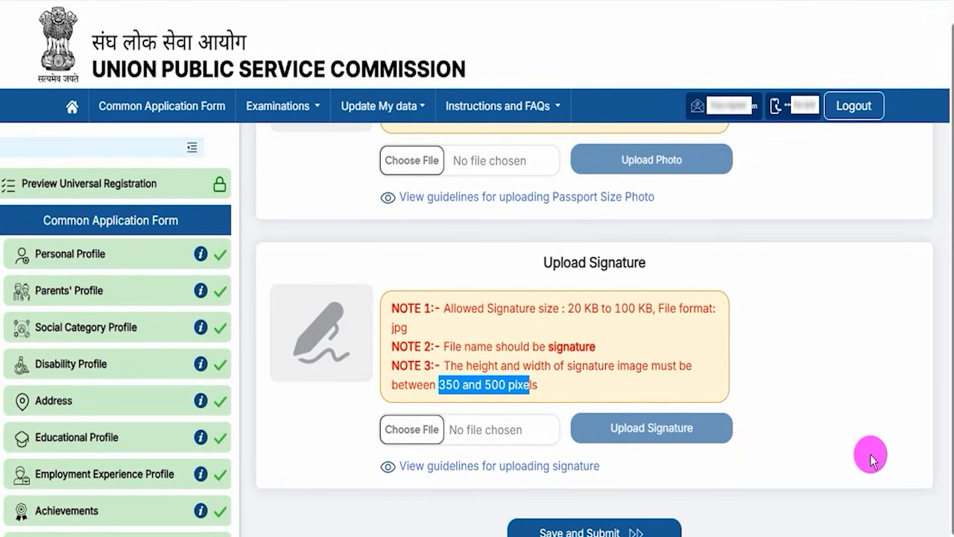
{"action": "left_click_drag", "start_coordinate": [850, 396], "coordinate": [703, 501]}
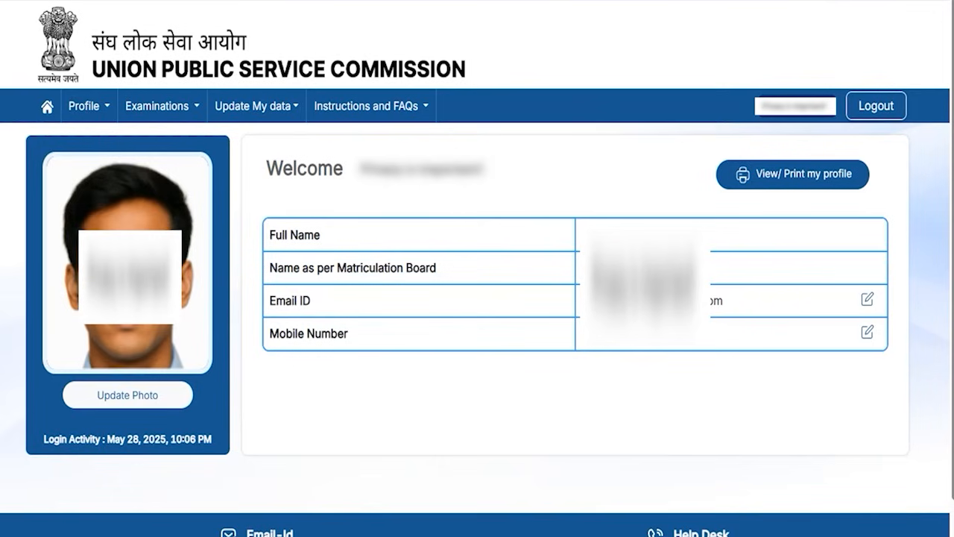
Step: Save and submit the profile, go Home, and list the three open examinations
{"action": "mouse_move", "coordinate": [701, 141]}
{"action": "left_mouse_down"}
{"action": "mouse_move", "coordinate": [828, 162]}
{"action": "mouse_move", "coordinate": [882, 201]}
{"action": "left_mouse_up"}
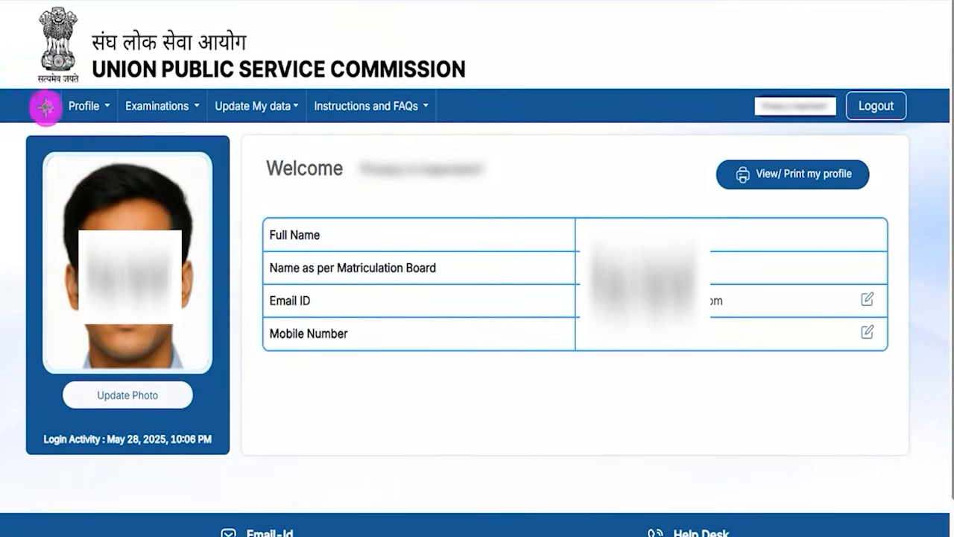
{"action": "left_click_drag", "start_coordinate": [29, 88], "coordinate": [61, 121]}
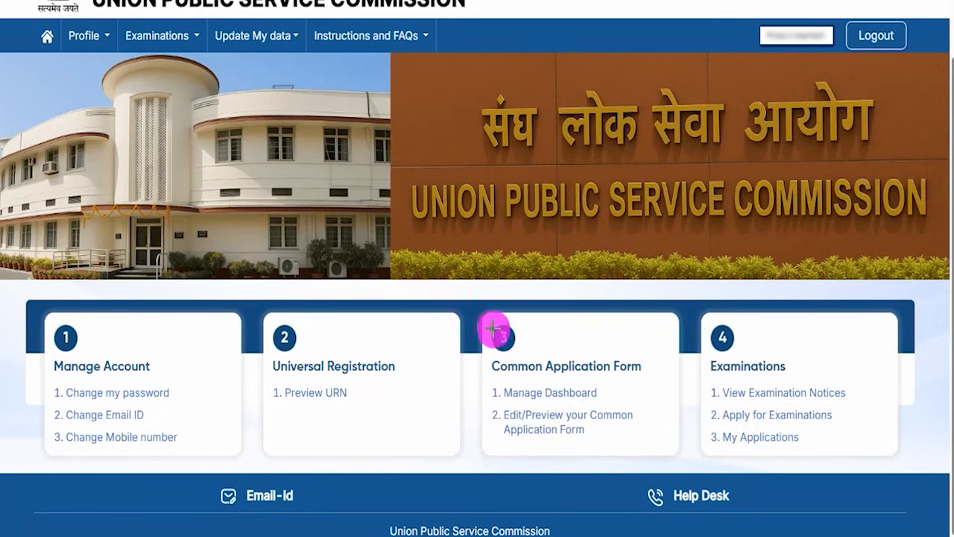
{"action": "mouse_move", "coordinate": [487, 316]}
{"action": "left_mouse_down"}
{"action": "mouse_move", "coordinate": [636, 377]}
{"action": "mouse_move", "coordinate": [658, 458]}
{"action": "left_mouse_up"}
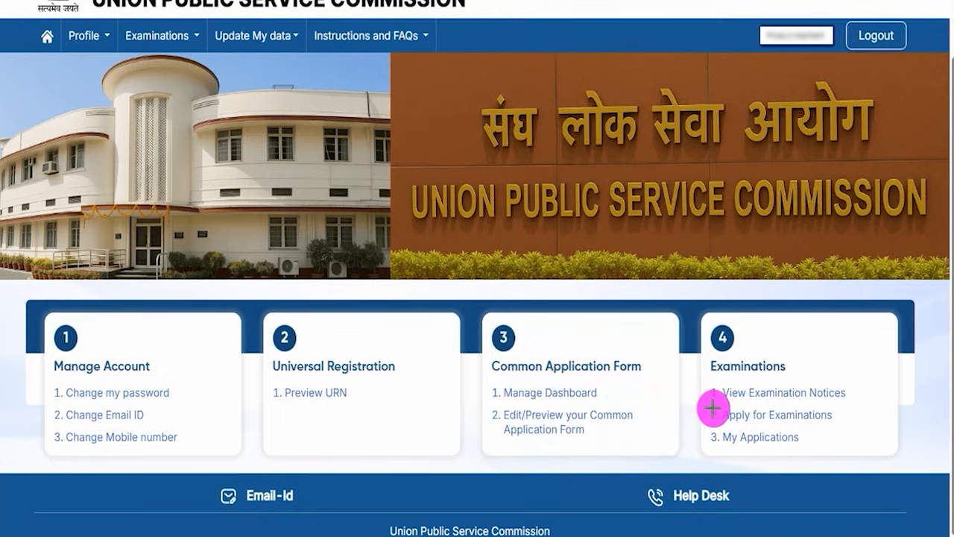
{"action": "left_click_drag", "start_coordinate": [706, 404], "coordinate": [836, 428]}
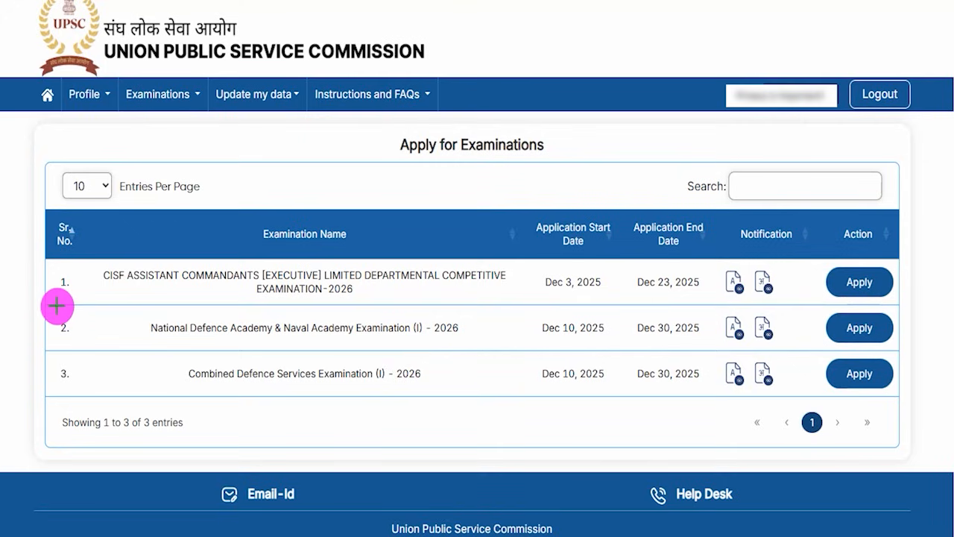
{"action": "mouse_move", "coordinate": [48, 303]}
{"action": "left_mouse_down"}
{"action": "mouse_move", "coordinate": [288, 340]}
{"action": "mouse_move", "coordinate": [699, 351]}
{"action": "mouse_move", "coordinate": [837, 337]}
{"action": "mouse_move", "coordinate": [931, 348]}
{"action": "left_mouse_up"}
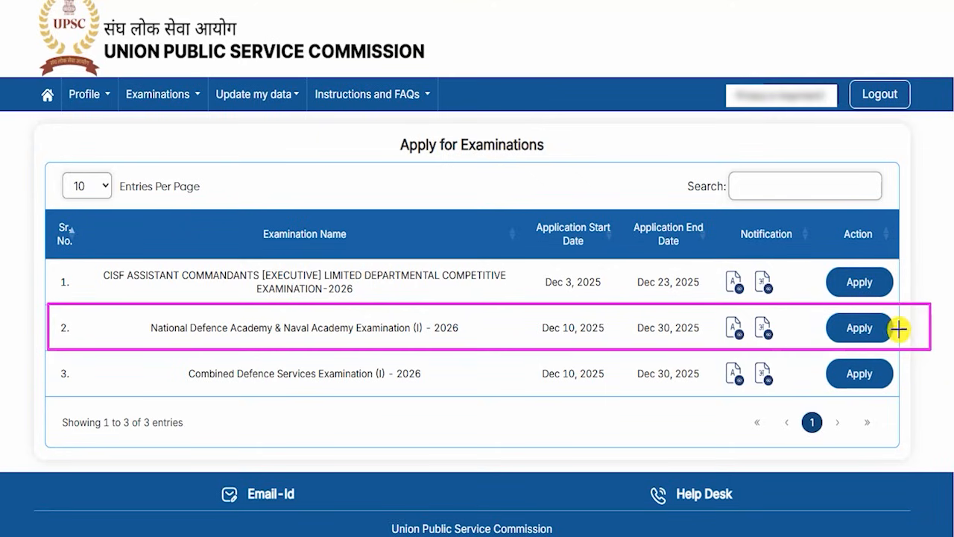
{"action": "left_click_drag", "start_coordinate": [897, 330], "coordinate": [922, 294]}
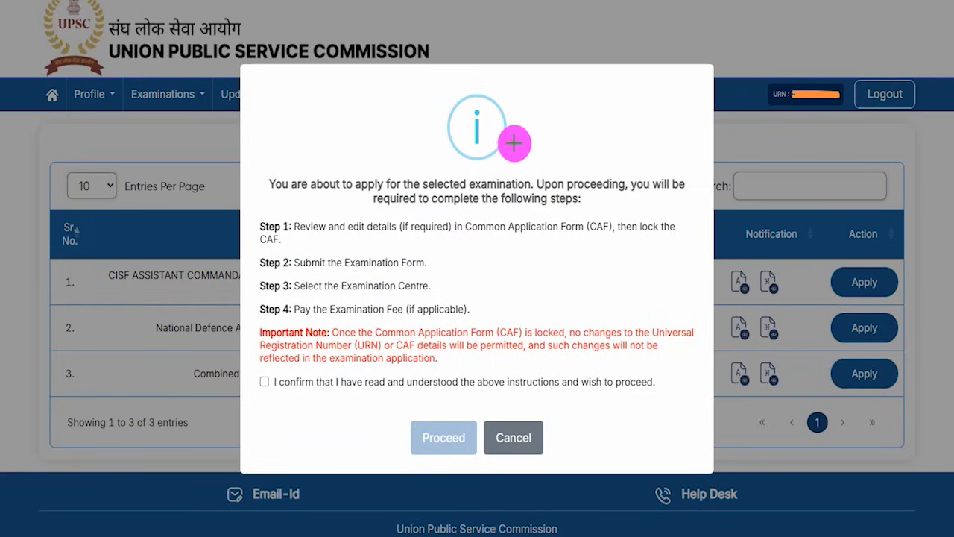
Step: Confirm the NDA & NA (I) 2026 instructions and proceed to the Common Application Form
{"action": "left_click_drag", "start_coordinate": [518, 145], "coordinate": [545, 119]}
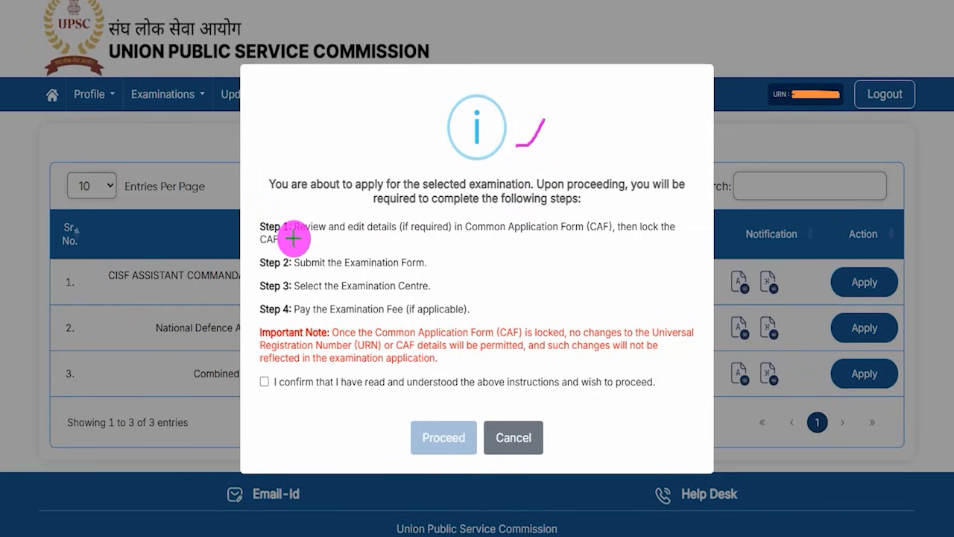
{"action": "left_click_drag", "start_coordinate": [296, 241], "coordinate": [328, 236]}
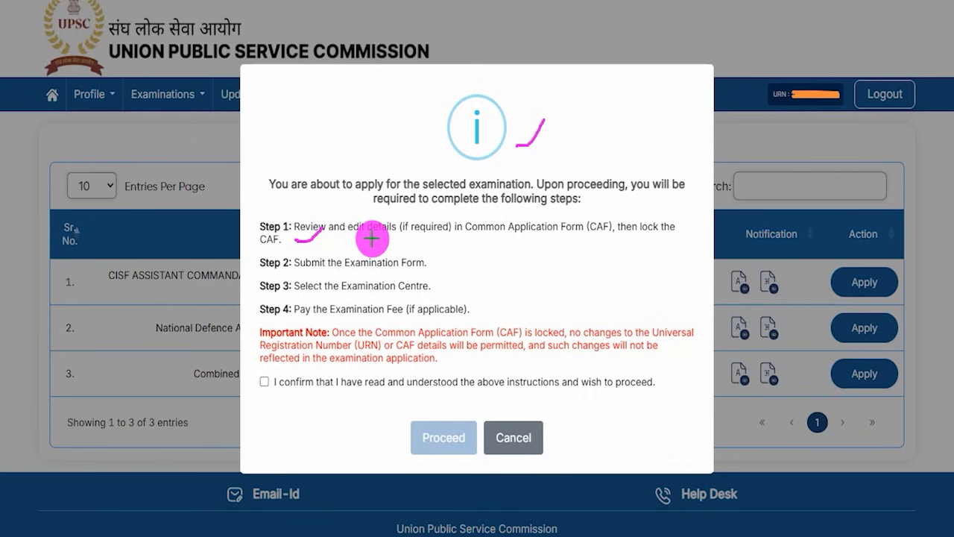
{"action": "left_click_drag", "start_coordinate": [372, 238], "coordinate": [405, 216]}
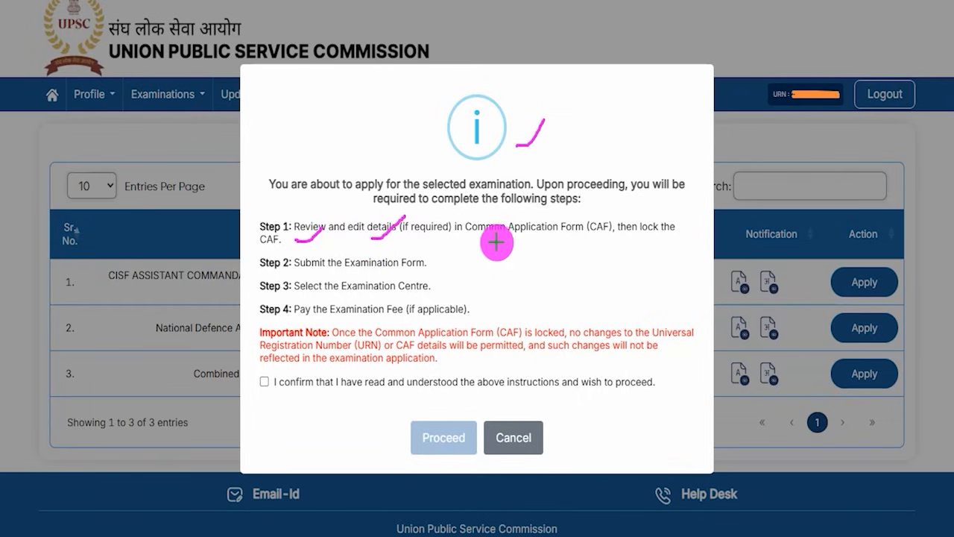
{"action": "left_click_drag", "start_coordinate": [565, 242], "coordinate": [601, 211]}
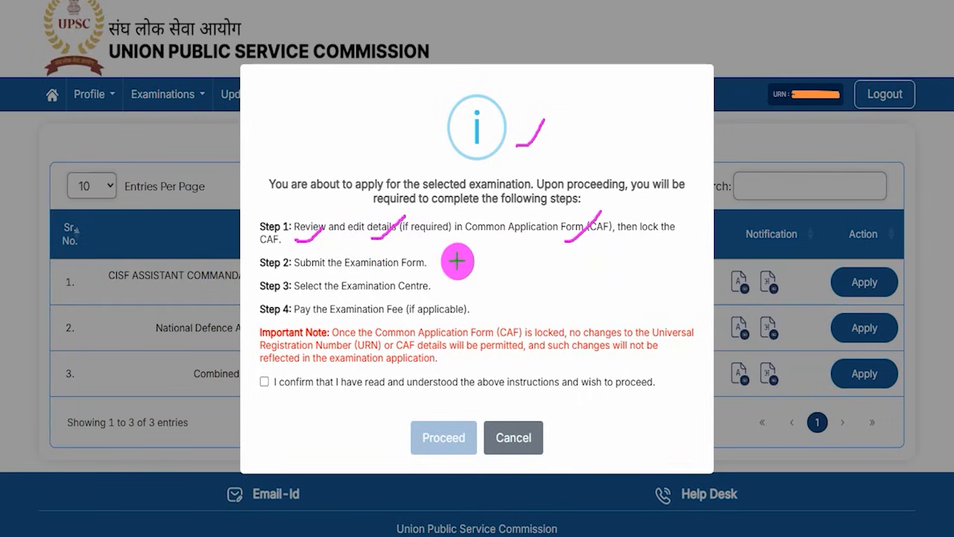
{"action": "left_click_drag", "start_coordinate": [438, 264], "coordinate": [451, 248]}
{"action": "left_click_drag", "start_coordinate": [438, 287], "coordinate": [452, 273]}
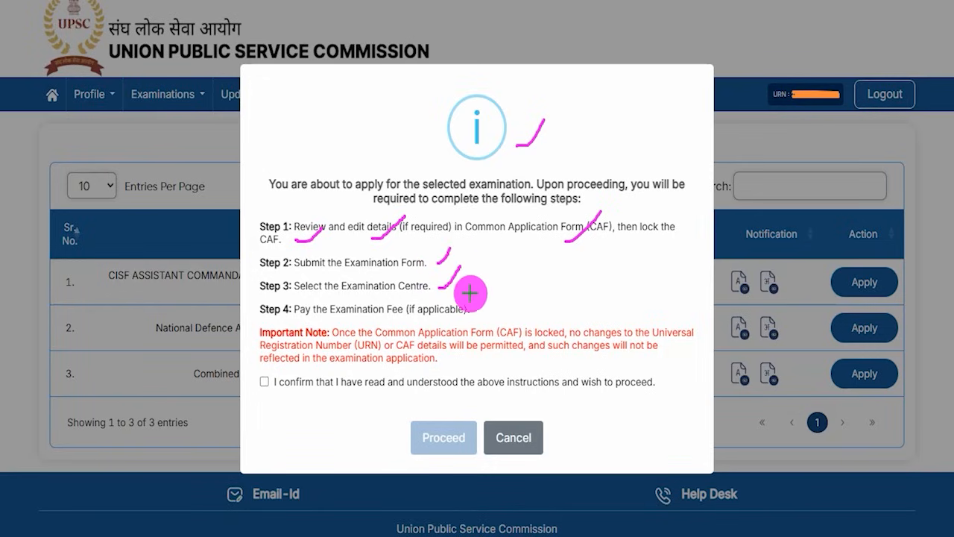
{"action": "left_click_drag", "start_coordinate": [478, 313], "coordinate": [494, 284]}
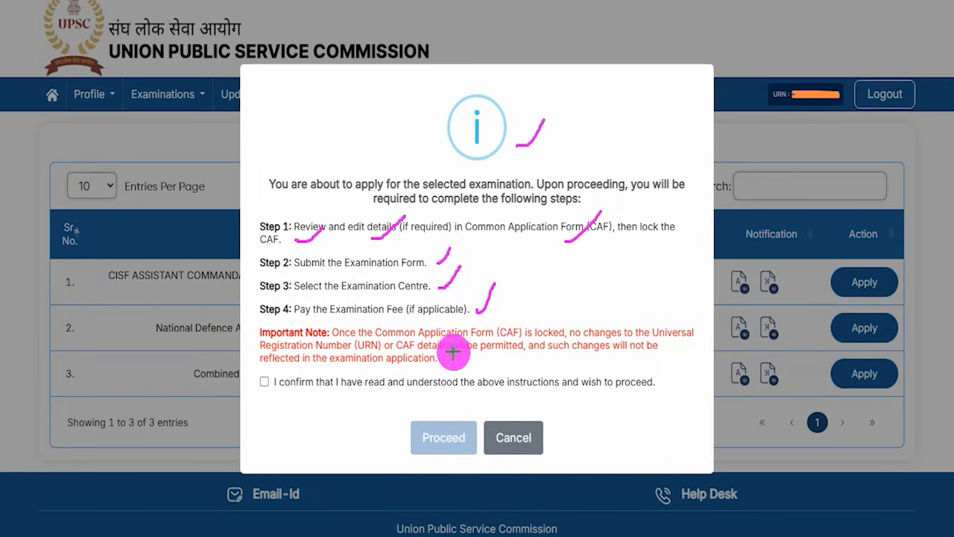
{"action": "left_click_drag", "start_coordinate": [264, 382], "coordinate": [291, 356]}
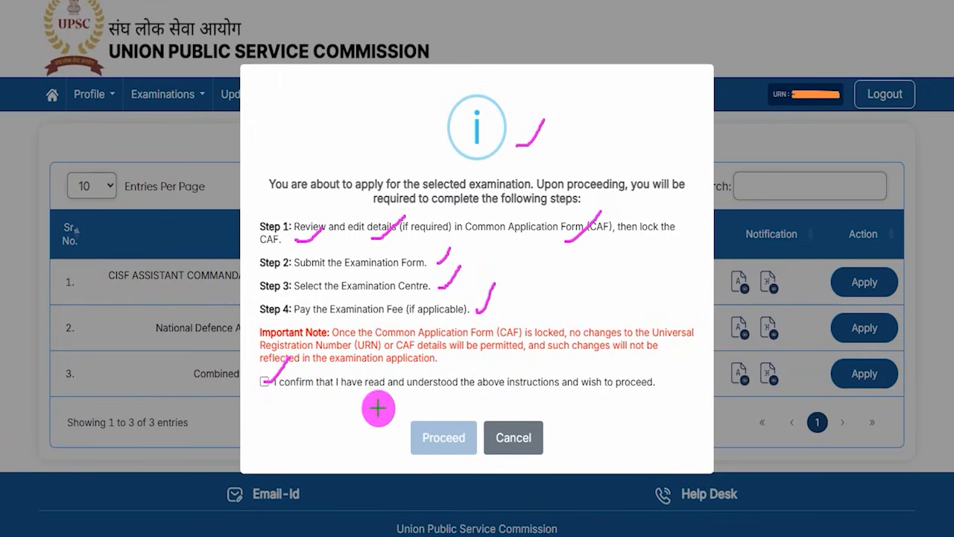
{"action": "left_click_drag", "start_coordinate": [292, 431], "coordinate": [398, 437]}
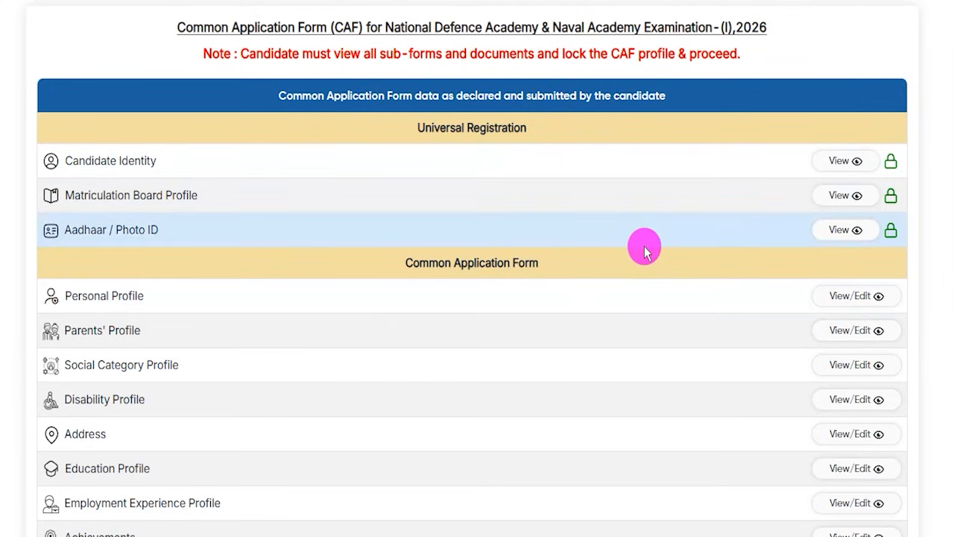
Step: Scroll to the end of the CAF sections list and tick the review declaration
{"action": "left_click_drag", "start_coordinate": [441, 128], "coordinate": [508, 129]}
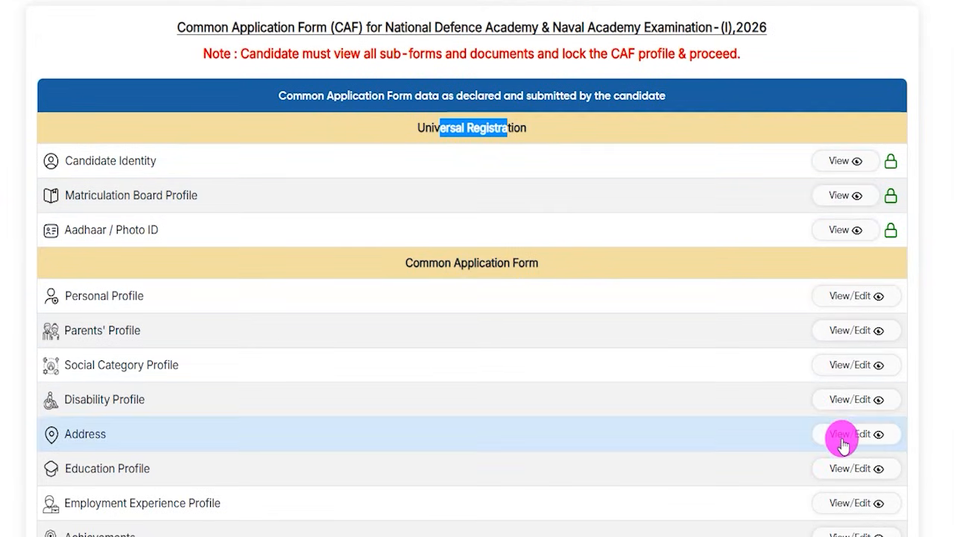
{"action": "scroll", "coordinate": [700, 371], "scroll_direction": "down", "scroll_amount": 1}
{"action": "scroll", "coordinate": [699, 371], "scroll_direction": "down", "scroll_amount": 5}
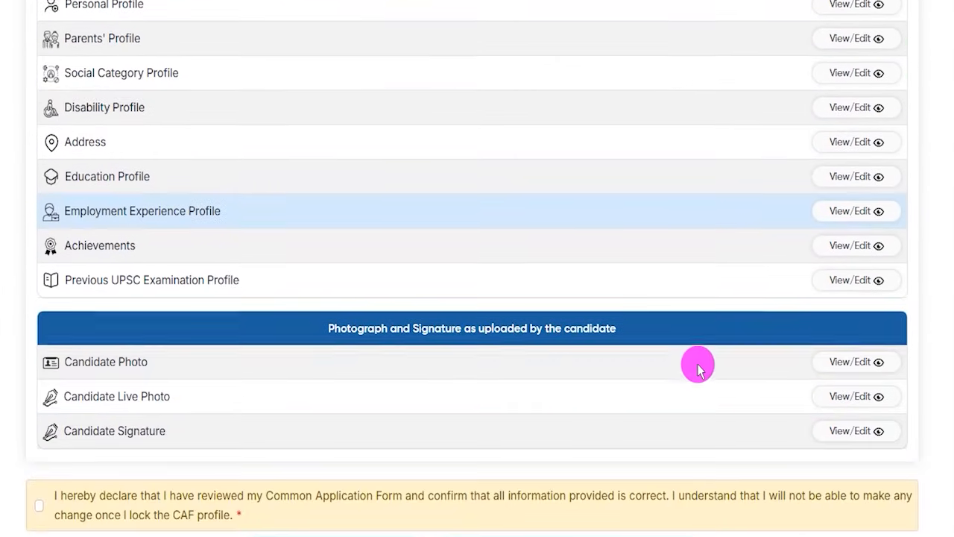
{"action": "scroll", "coordinate": [699, 370], "scroll_direction": "down", "scroll_amount": 1}
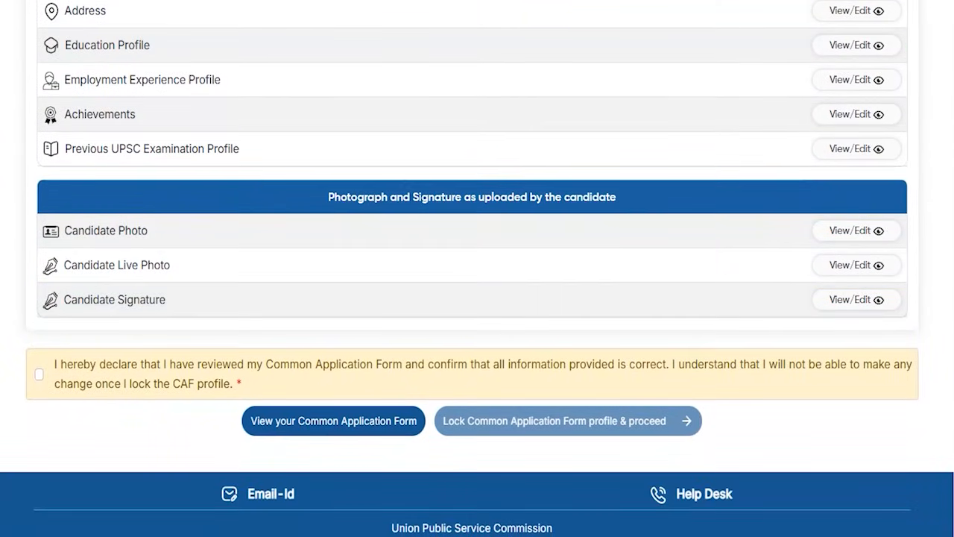
{"action": "left_click", "coordinate": [38, 375]}
Step: Open and review the complete Common Application Form preview
{"action": "left_click_drag", "start_coordinate": [83, 424], "coordinate": [236, 423]}
{"action": "left_click", "coordinate": [334, 422]}
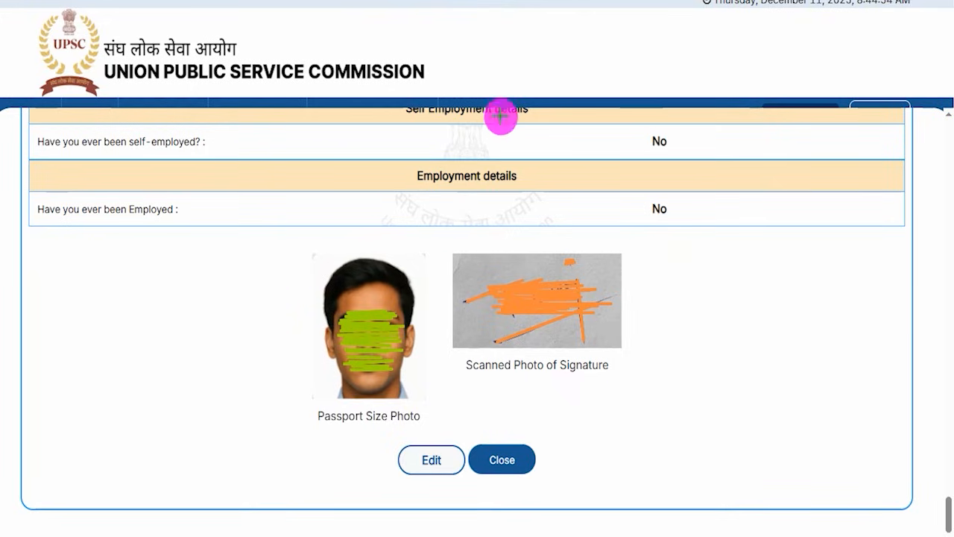
{"action": "left_click_drag", "start_coordinate": [510, 134], "coordinate": [527, 122]}
{"action": "left_click_drag", "start_coordinate": [628, 147], "coordinate": [644, 135]}
{"action": "left_click_drag", "start_coordinate": [624, 192], "coordinate": [659, 167]}
{"action": "left_click_drag", "start_coordinate": [420, 248], "coordinate": [462, 217]}
{"action": "left_click_drag", "start_coordinate": [625, 247], "coordinate": [660, 221]}
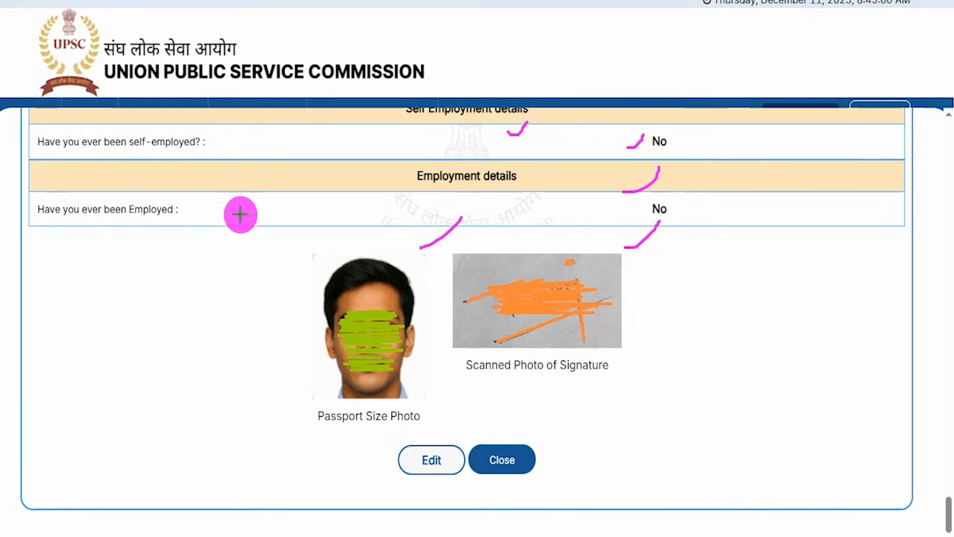
{"action": "left_click_drag", "start_coordinate": [227, 450], "coordinate": [385, 456]}
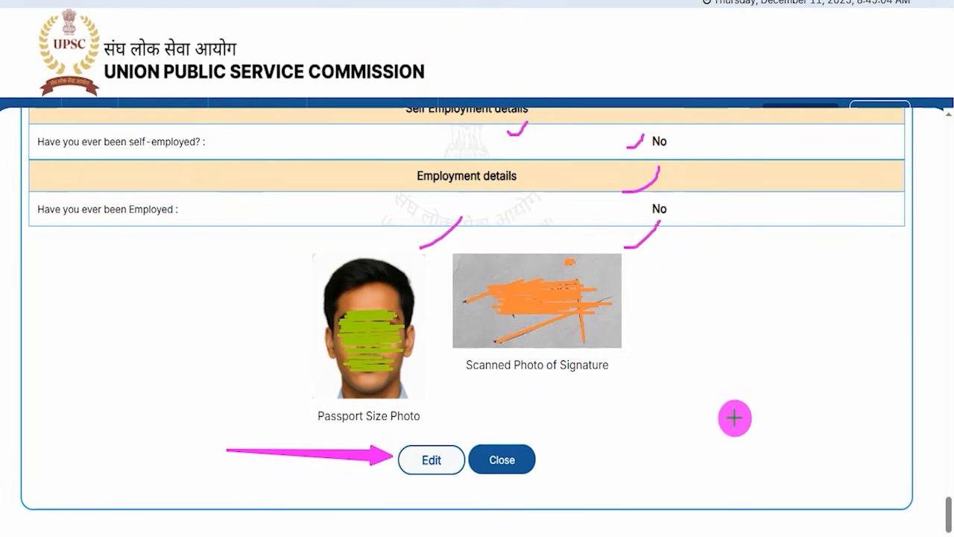
Step: Start locking the Common Application Form profile
{"action": "mouse_move", "coordinate": [770, 363]}
{"action": "left_mouse_down"}
{"action": "mouse_move", "coordinate": [603, 437]}
{"action": "mouse_move", "coordinate": [547, 443]}
{"action": "left_mouse_up"}
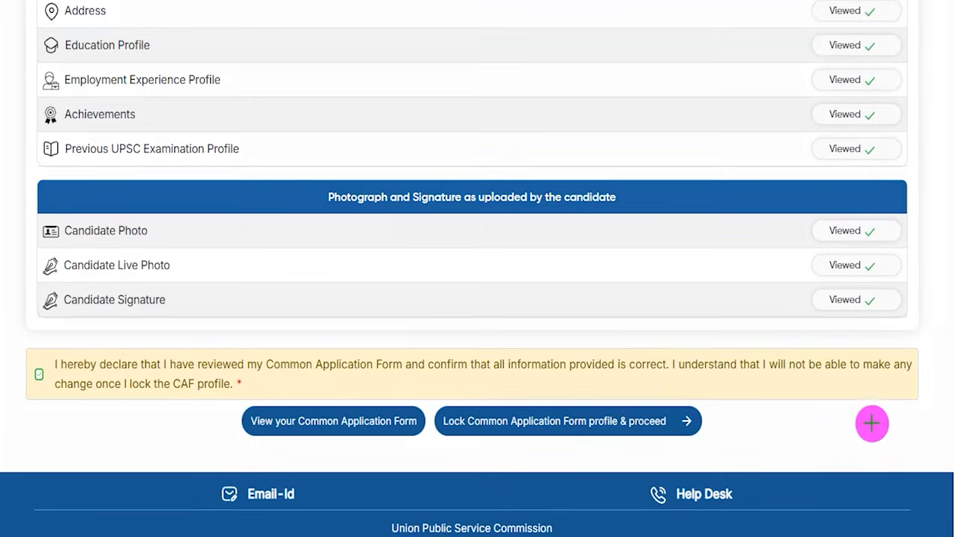
{"action": "mouse_move", "coordinate": [888, 419]}
{"action": "left_mouse_down"}
{"action": "mouse_move", "coordinate": [787, 427]}
{"action": "mouse_move", "coordinate": [675, 420]}
{"action": "left_mouse_up"}
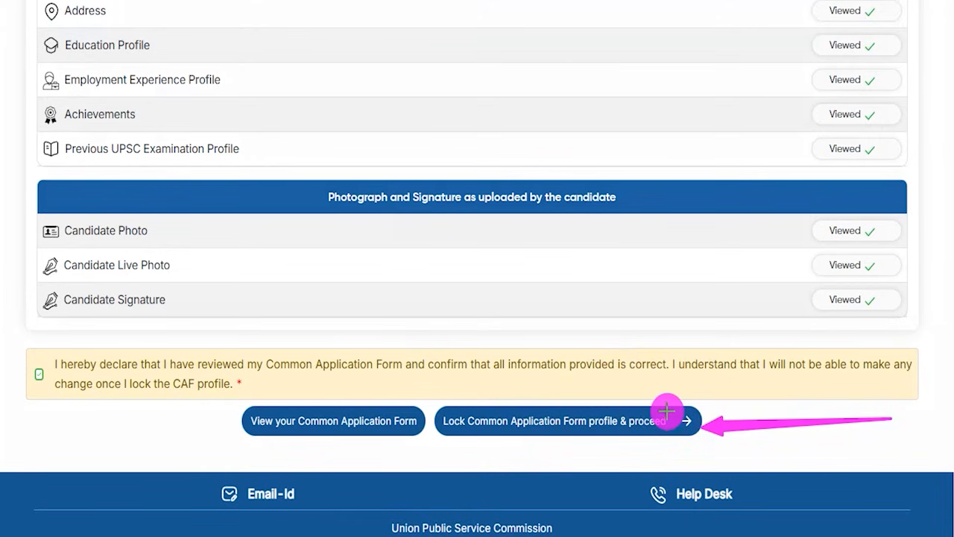
{"action": "left_click", "coordinate": [665, 410]}
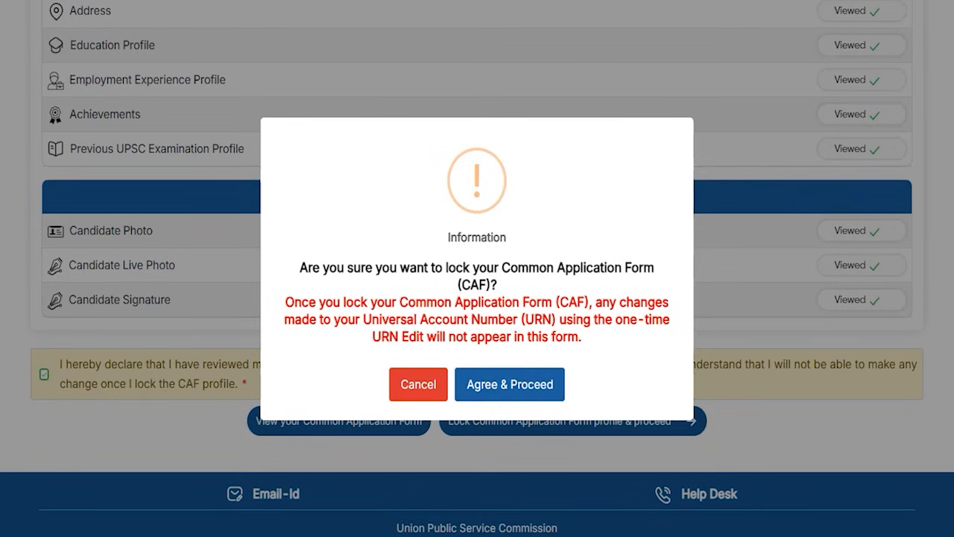
Step: Agree to the information notice and confirm locking the Common Application Form
{"action": "left_click_drag", "start_coordinate": [658, 331], "coordinate": [561, 376]}
{"action": "left_click", "coordinate": [533, 375]}
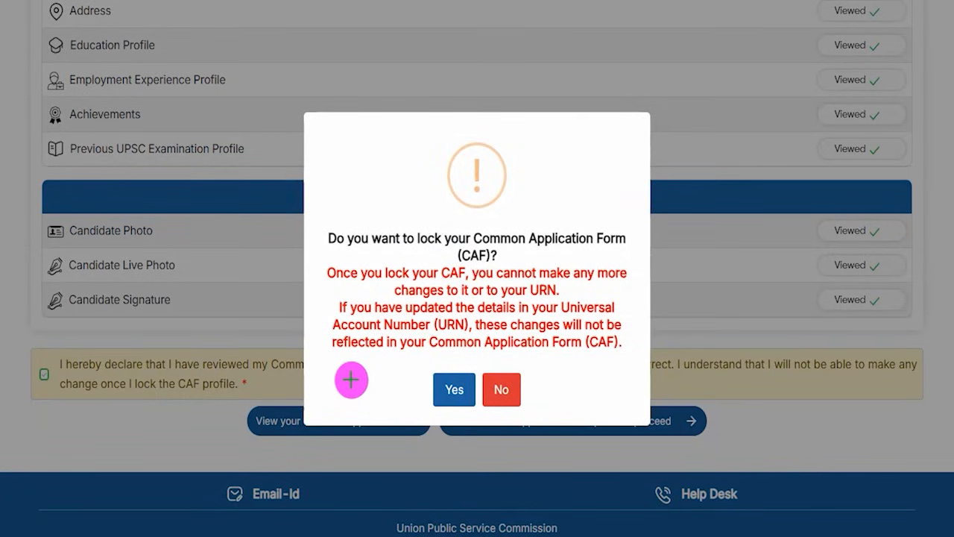
{"action": "left_click", "coordinate": [436, 386]}
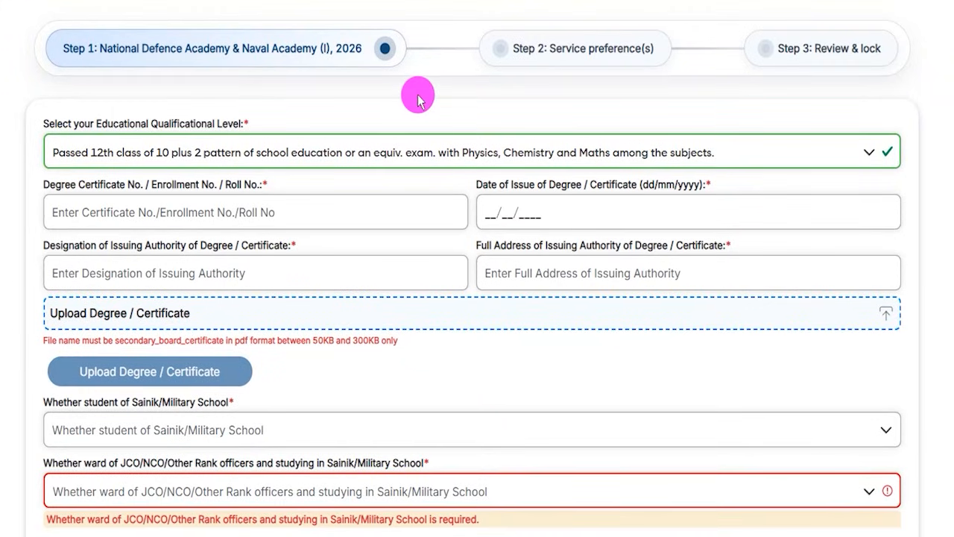
Step: Keep the qualification as 12th pass with Physics, Chemistry and Maths
{"action": "left_click_drag", "start_coordinate": [105, 126], "coordinate": [198, 149]}
{"action": "left_click", "coordinate": [211, 155]}
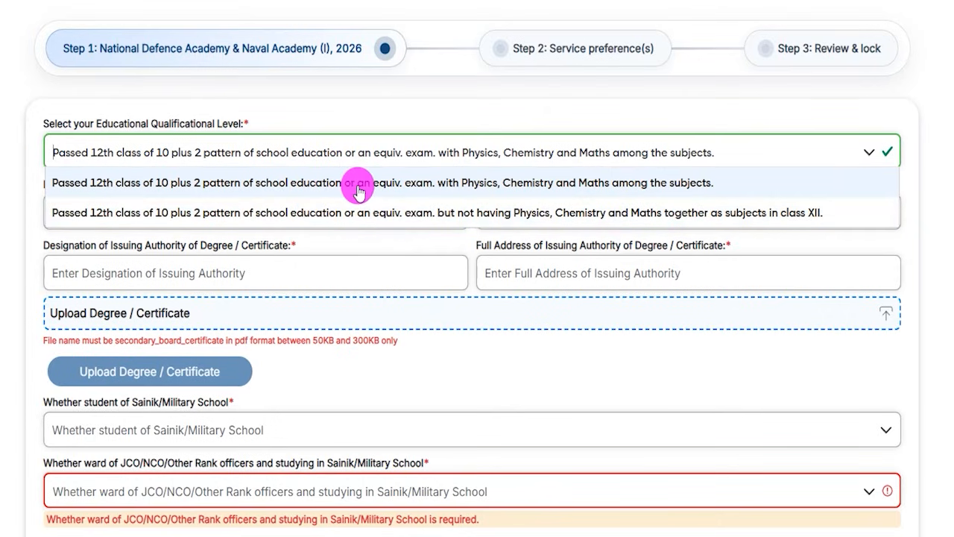
{"action": "left_click", "coordinate": [287, 184]}
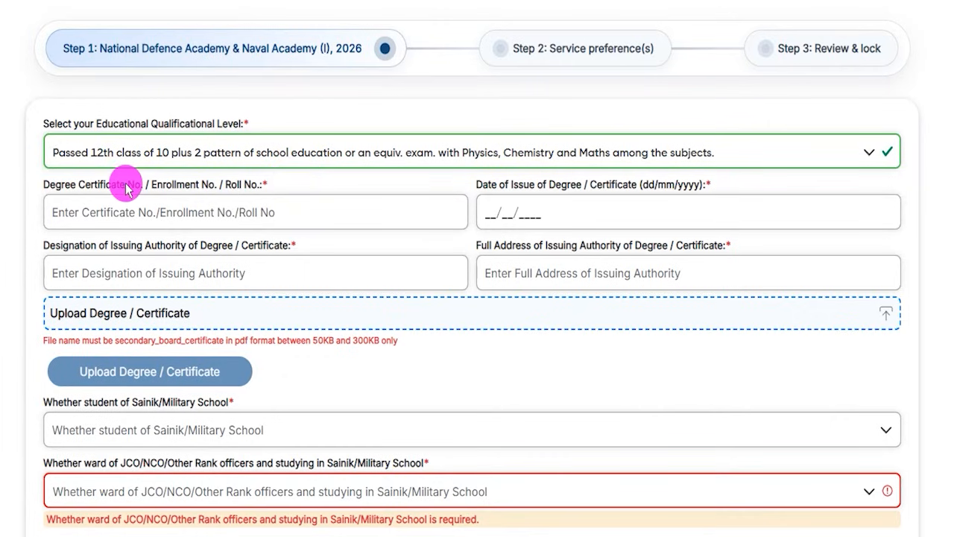
Step: Leave the certificate number, date of issue, designation and address fields empty
{"action": "left_click_drag", "start_coordinate": [63, 187], "coordinate": [113, 217]}
{"action": "left_click", "coordinate": [114, 217]}
{"action": "left_click", "coordinate": [114, 217]}
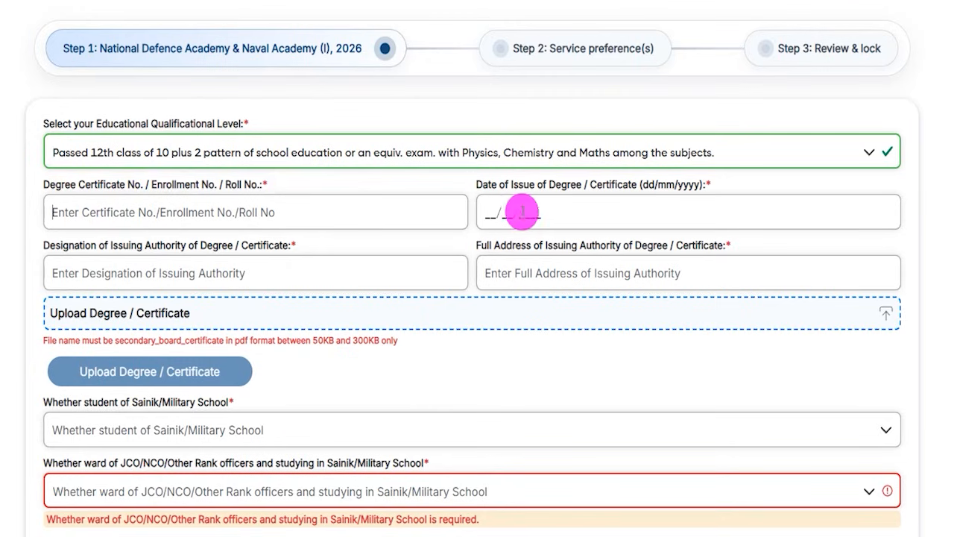
{"action": "left_click", "coordinate": [498, 213]}
{"action": "left_click", "coordinate": [524, 213]}
{"action": "left_click", "coordinate": [534, 213]}
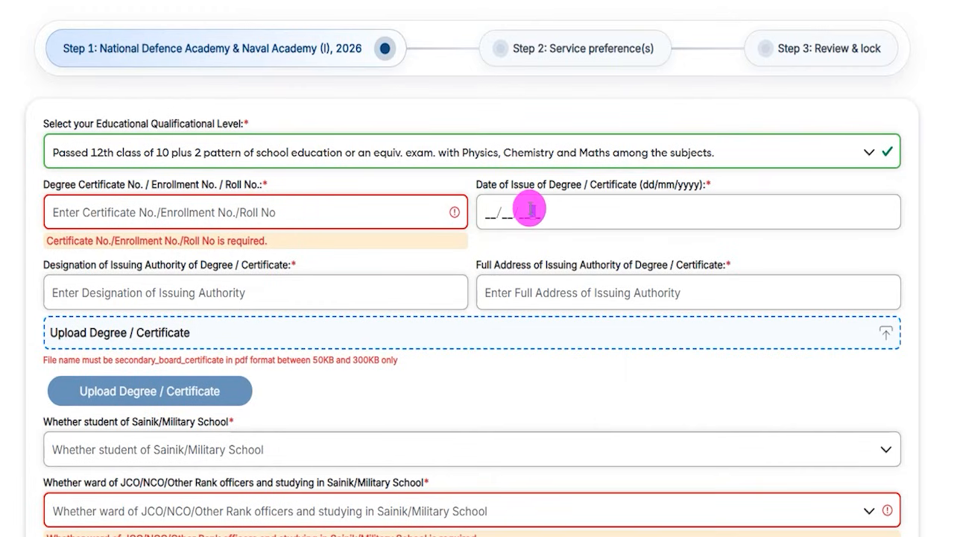
{"action": "left_click_drag", "start_coordinate": [61, 266], "coordinate": [214, 266]}
{"action": "left_click", "coordinate": [154, 270]}
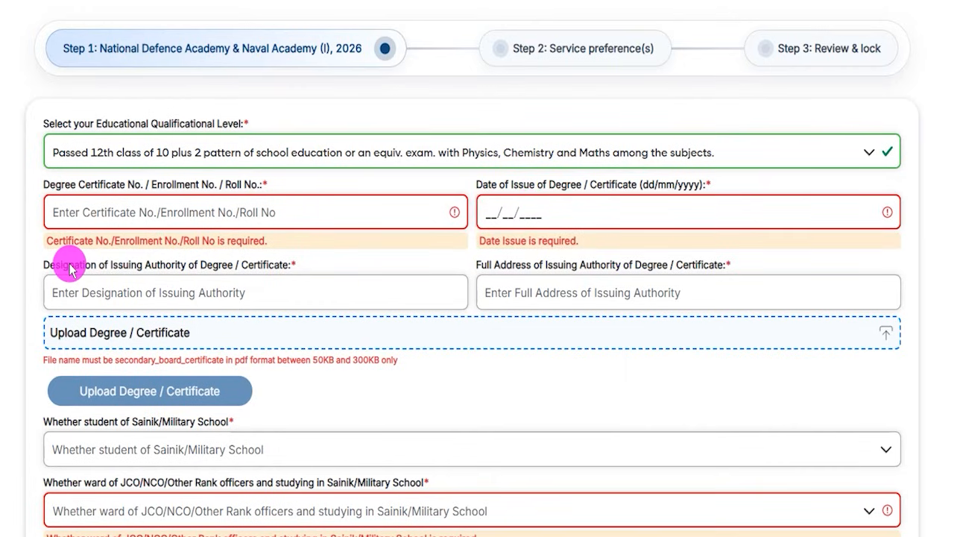
{"action": "left_click_drag", "start_coordinate": [69, 266], "coordinate": [268, 266]}
{"action": "left_click", "coordinate": [80, 290]}
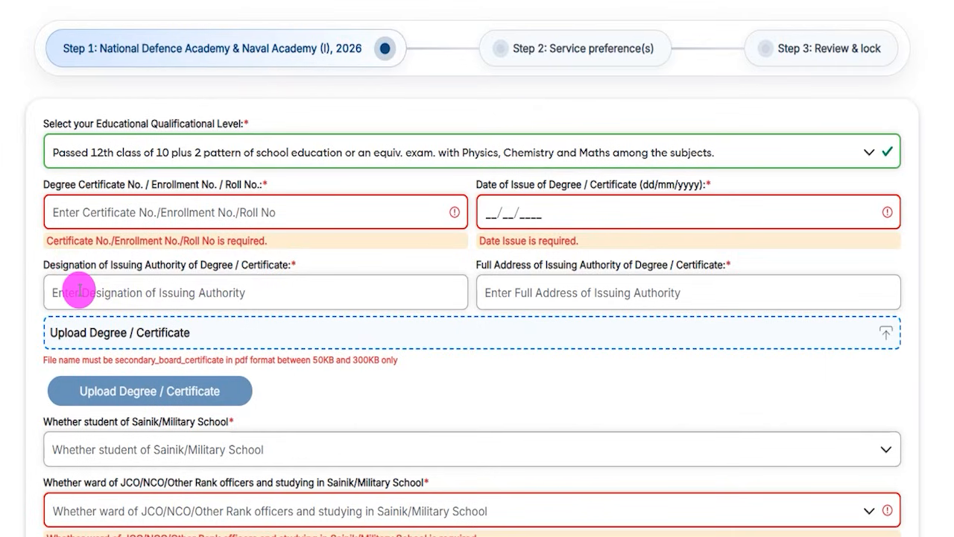
{"action": "left_click_drag", "start_coordinate": [487, 265], "coordinate": [639, 267]}
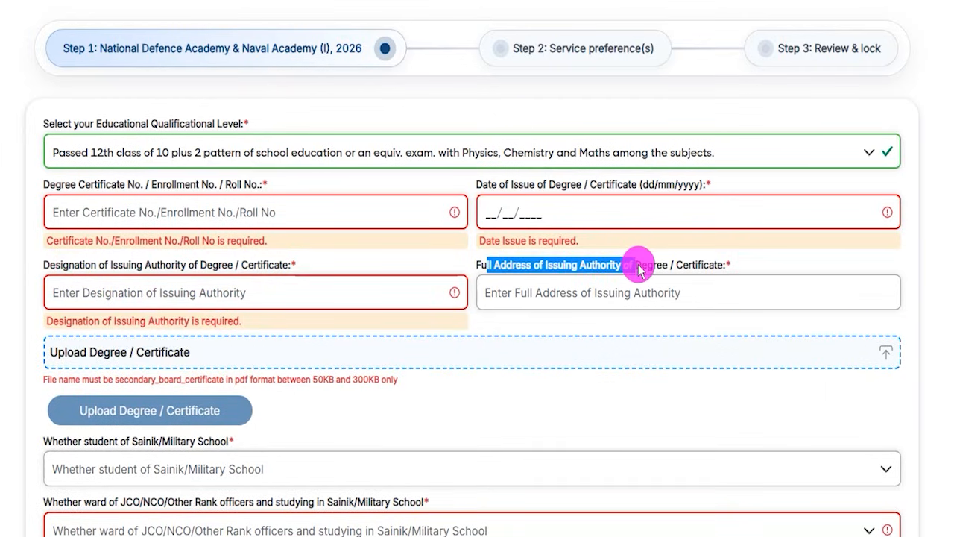
{"action": "left_click", "coordinate": [579, 293]}
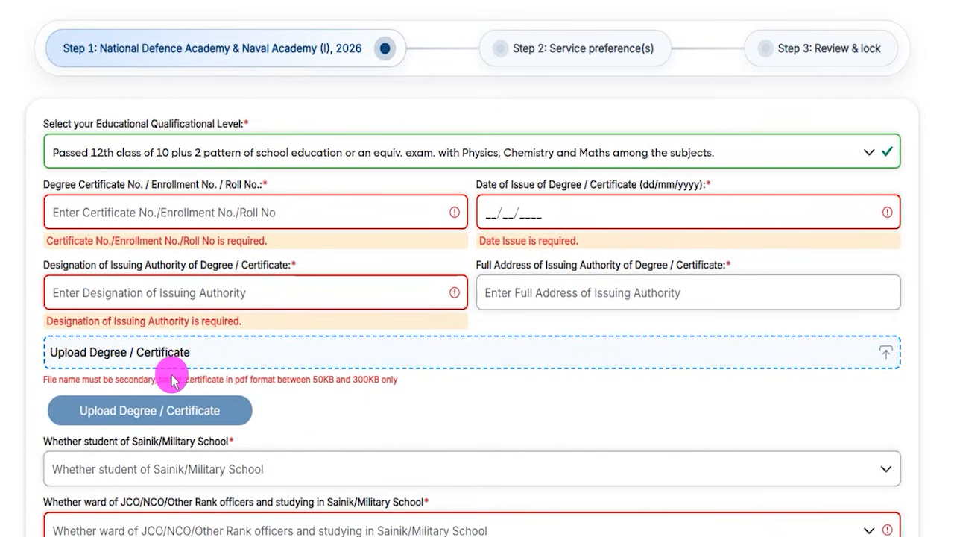
Step: Point out the required certificate file name and allowed PDF size range
{"action": "left_click_drag", "start_coordinate": [122, 384], "coordinate": [398, 380]}
{"action": "left_click", "coordinate": [318, 379]}
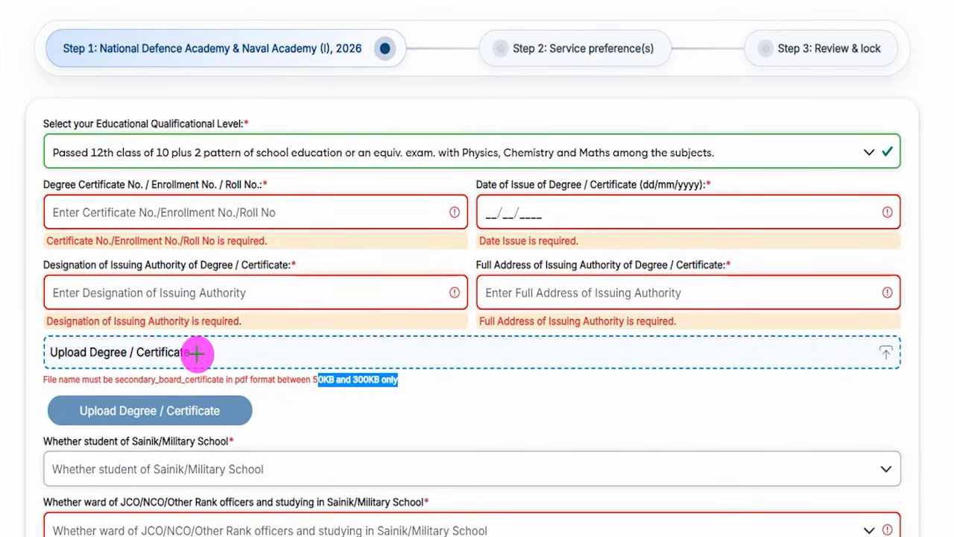
{"action": "left_click_drag", "start_coordinate": [197, 353], "coordinate": [237, 326]}
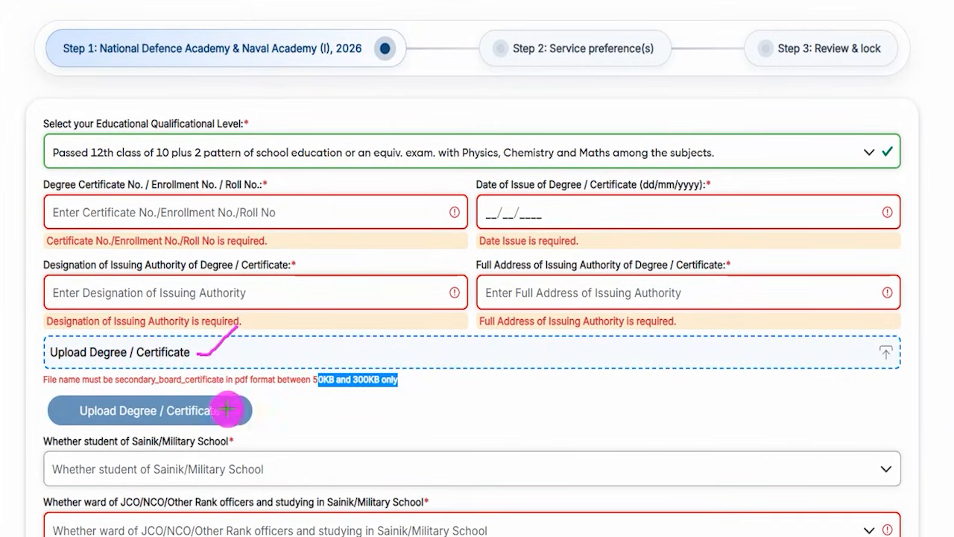
{"action": "left_click_drag", "start_coordinate": [231, 410], "coordinate": [253, 379]}
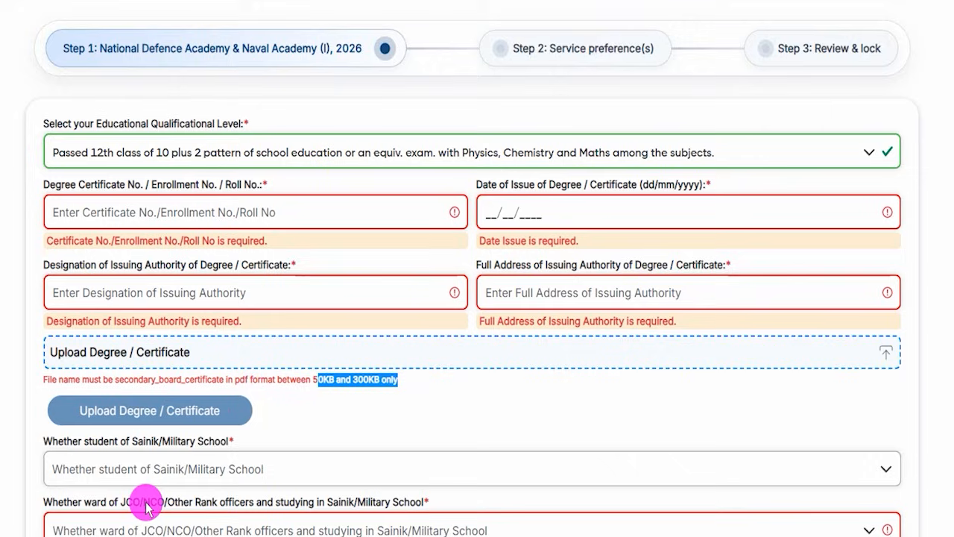
{"action": "scroll", "coordinate": [192, 426], "scroll_direction": "down", "scroll_amount": 2}
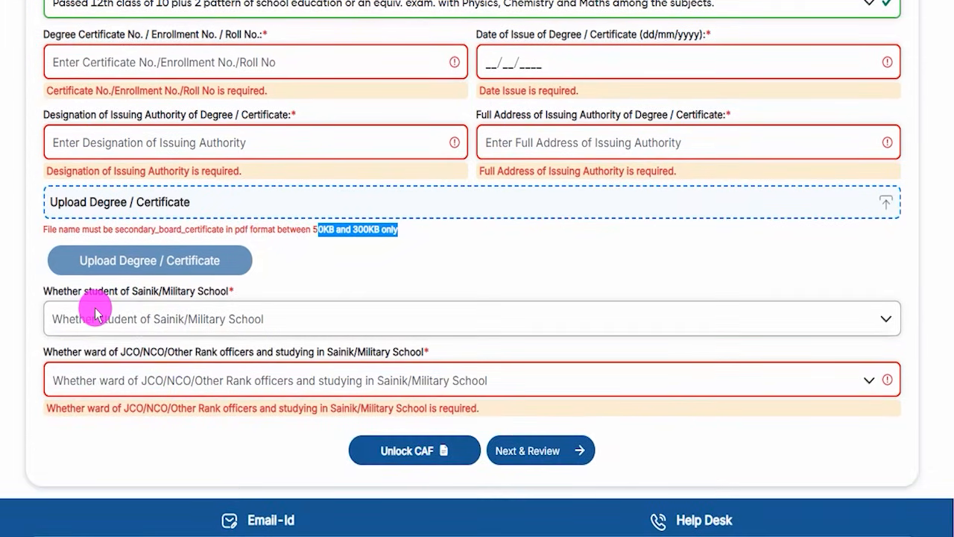
Step: Answer No to the Sainik/Military School student question
{"action": "left_click", "coordinate": [172, 326]}
{"action": "left_click", "coordinate": [85, 352]}
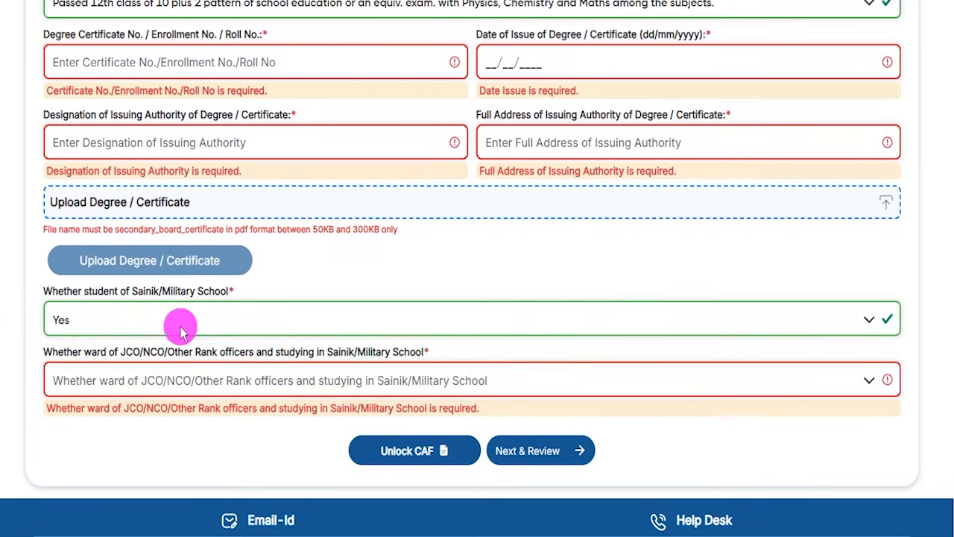
{"action": "left_click", "coordinate": [180, 327]}
{"action": "left_click", "coordinate": [70, 377]}
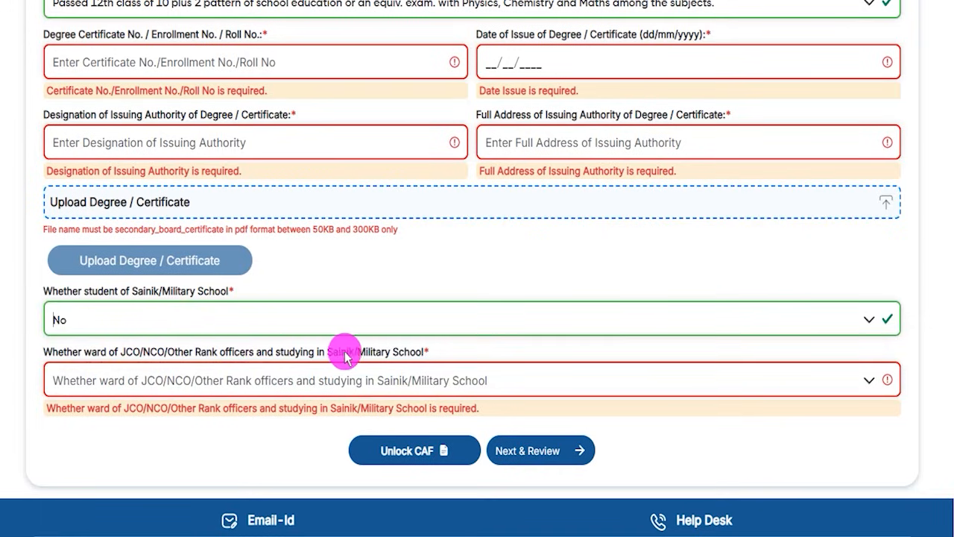
Step: Answer No to the JCO/NCO ward question and go on to Step 2
{"action": "left_click", "coordinate": [326, 376]}
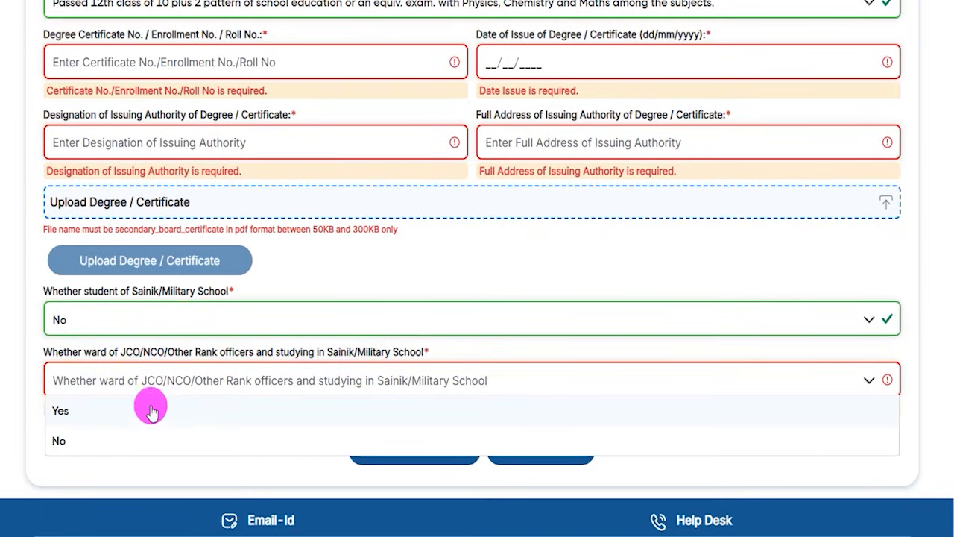
{"action": "left_click", "coordinate": [112, 410]}
{"action": "left_click", "coordinate": [208, 384]}
{"action": "left_click", "coordinate": [64, 438]}
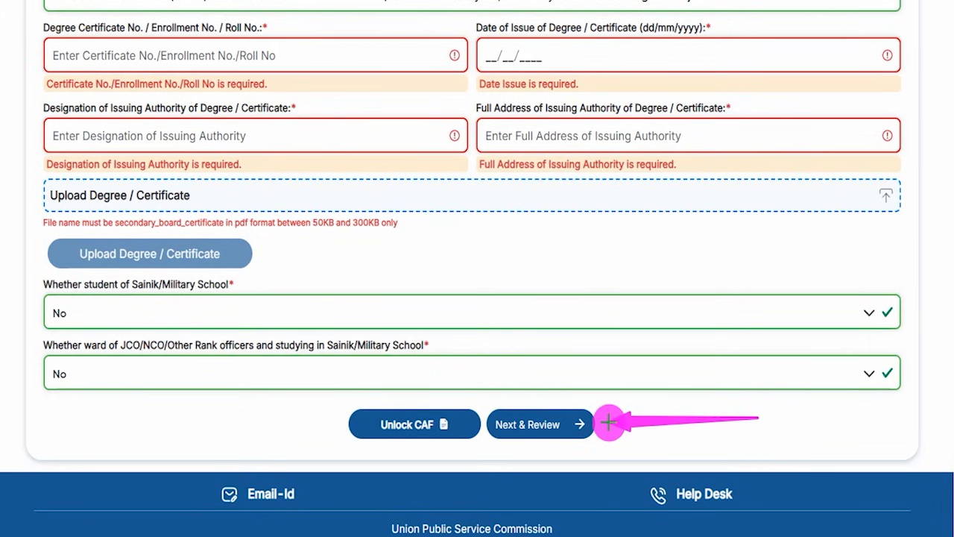
{"action": "left_click", "coordinate": [580, 419]}
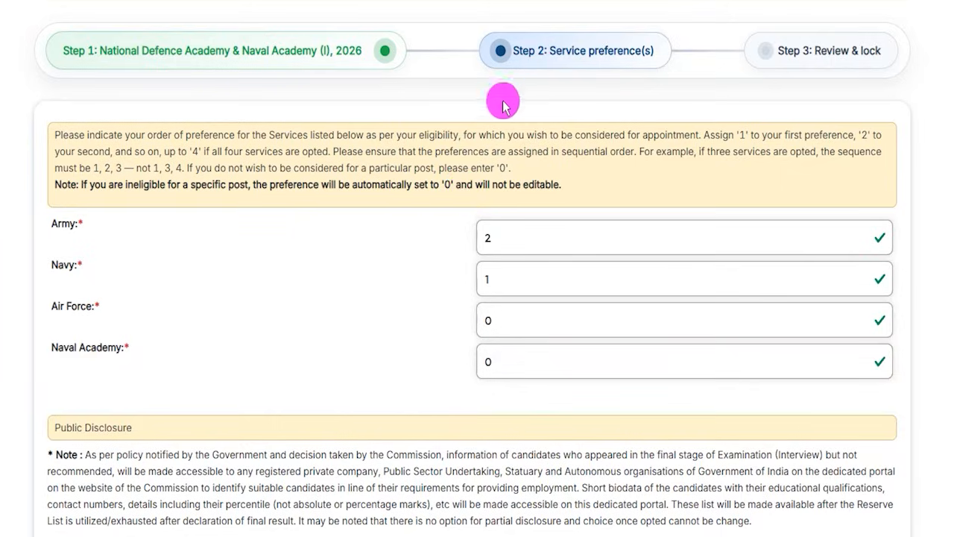
Step: Change the Air Force preference from 0 to 3
{"action": "left_click", "coordinate": [55, 225]}
{"action": "left_click_drag", "start_coordinate": [58, 263], "coordinate": [69, 263]}
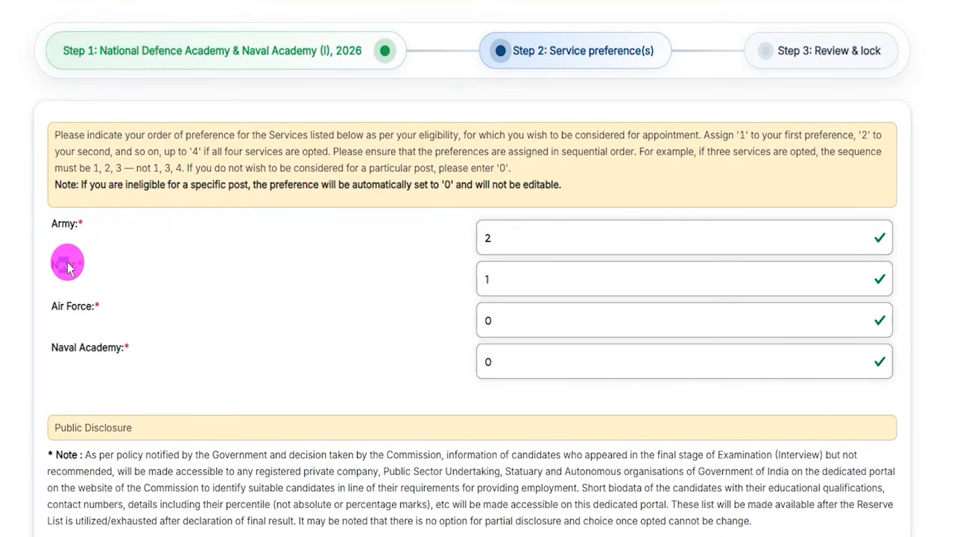
{"action": "left_click", "coordinate": [496, 279]}
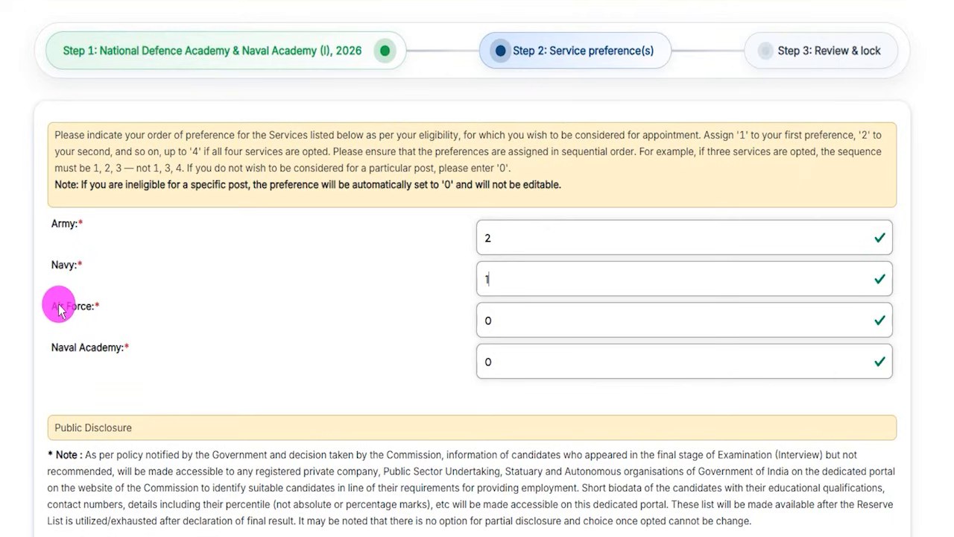
{"action": "left_click_drag", "start_coordinate": [59, 310], "coordinate": [81, 308]}
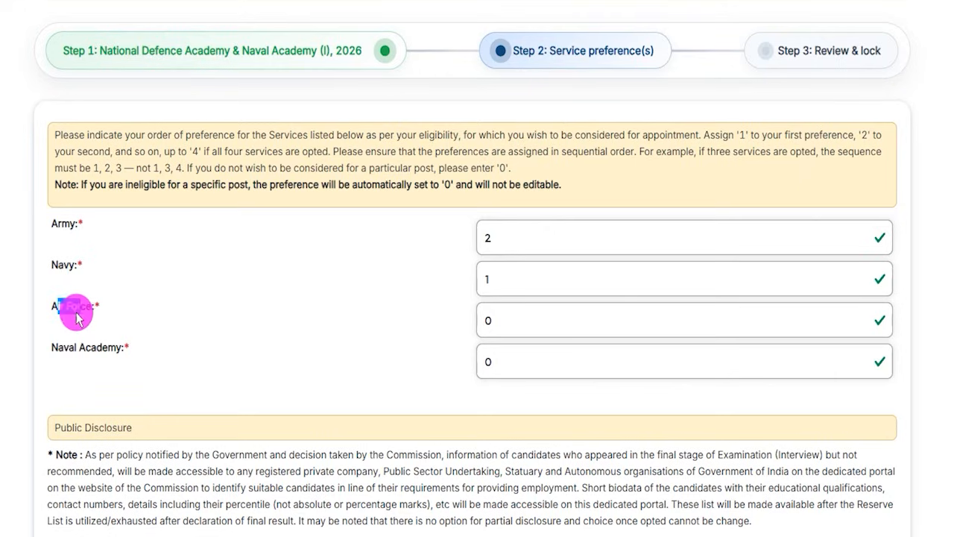
{"action": "left_click_drag", "start_coordinate": [59, 347], "coordinate": [92, 348]}
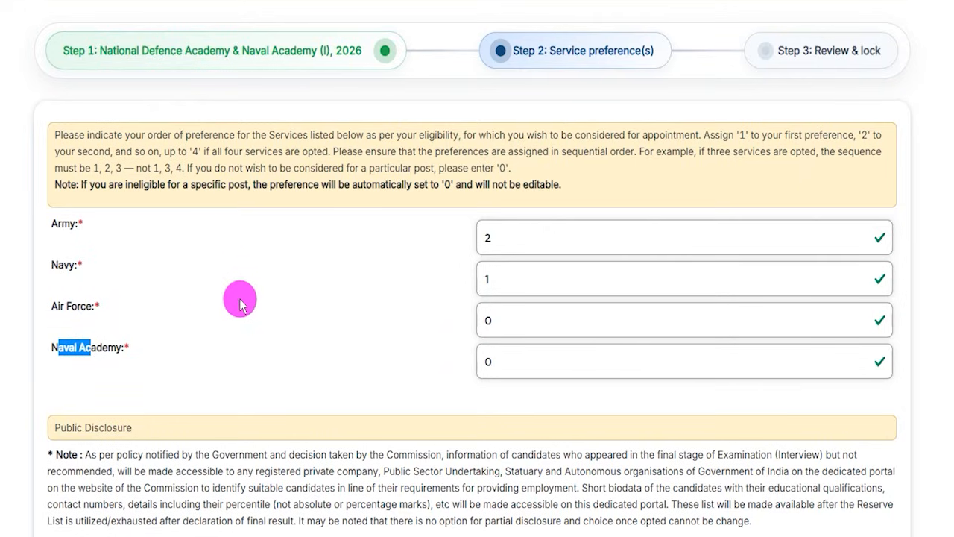
{"action": "left_click_drag", "start_coordinate": [58, 306], "coordinate": [85, 312]}
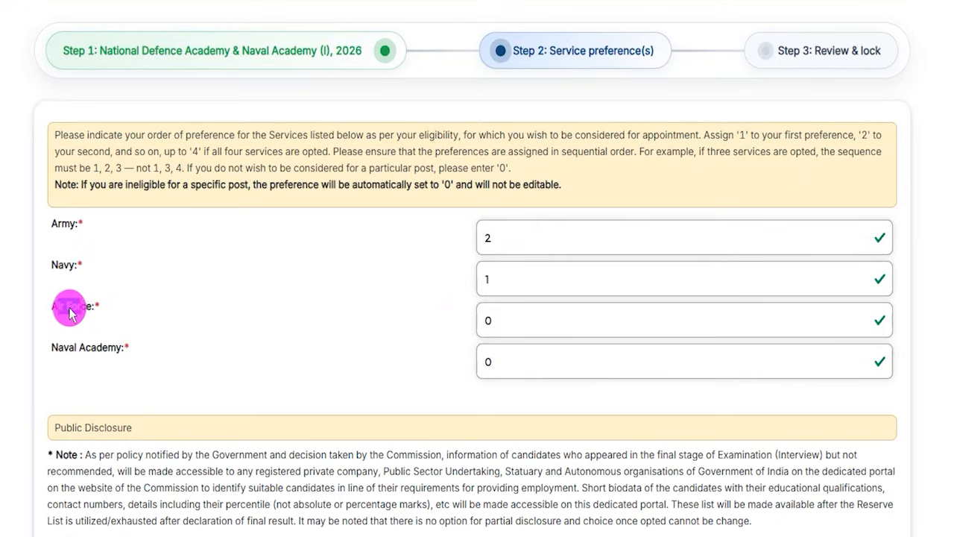
{"action": "double_click", "coordinate": [500, 322]}
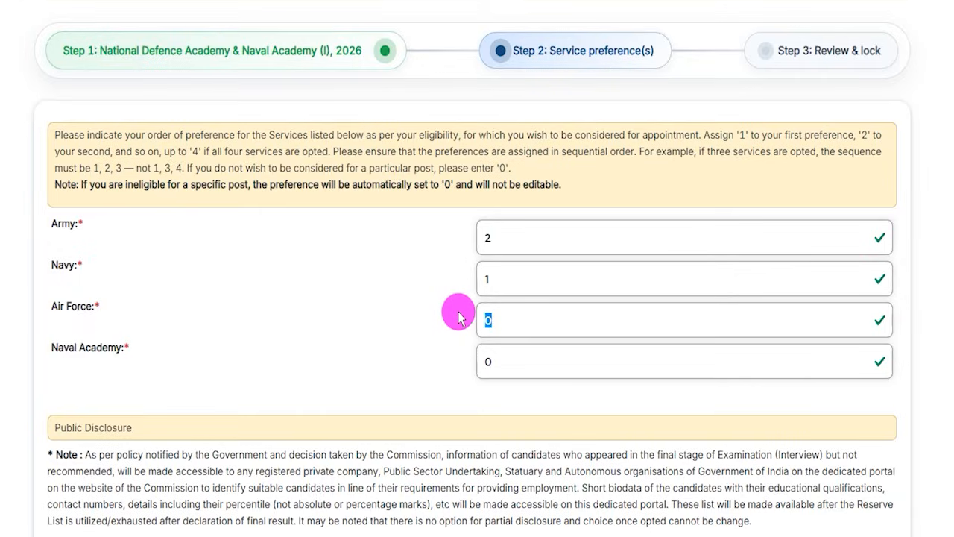
{"action": "type", "text": "3"}
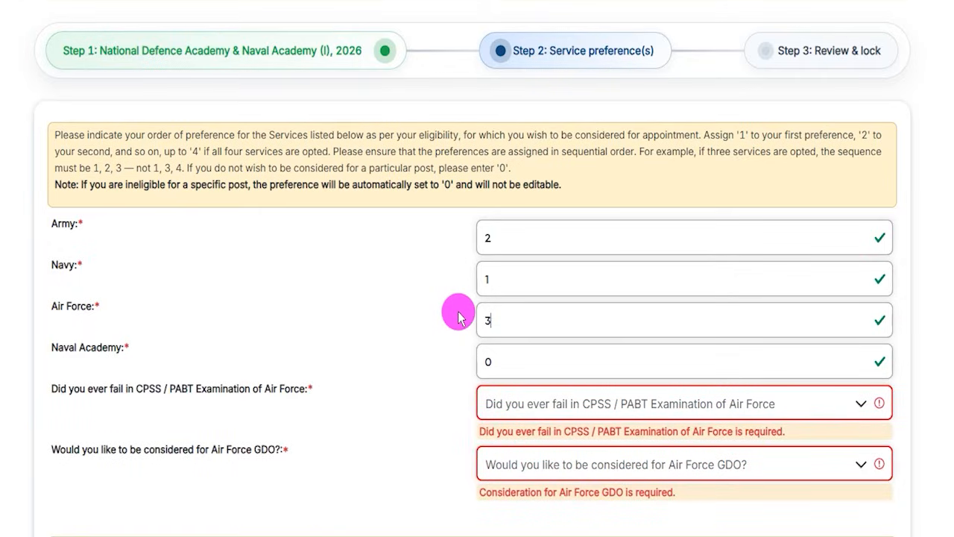
Step: Answer No to past CPSS/PABT failure and Yes to Air Force GDO consideration
{"action": "left_click", "coordinate": [545, 415]}
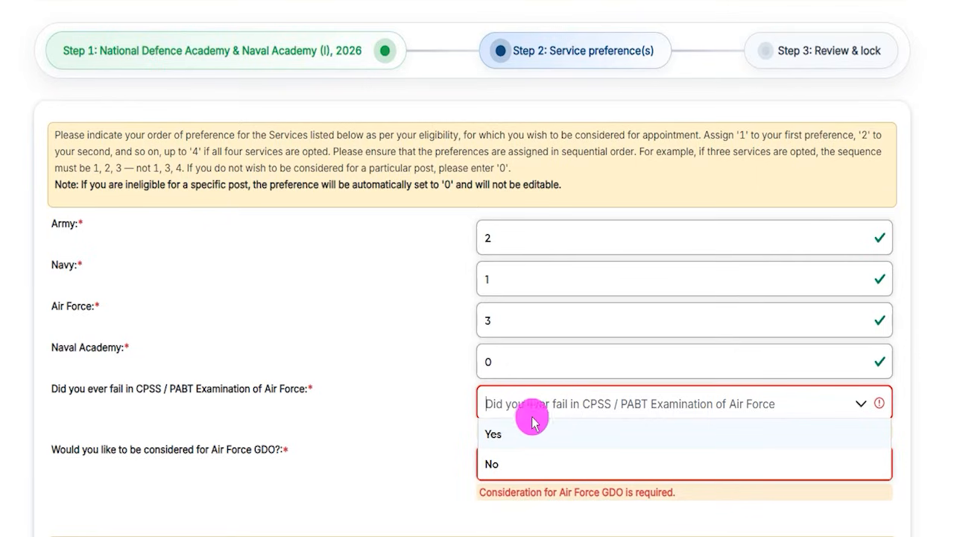
{"action": "left_click", "coordinate": [496, 458]}
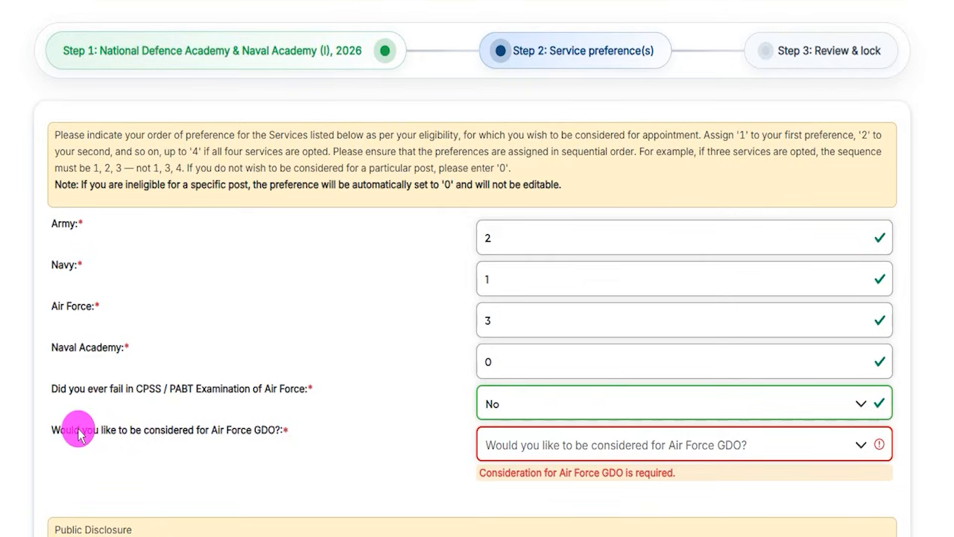
{"action": "left_click_drag", "start_coordinate": [70, 434], "coordinate": [263, 433]}
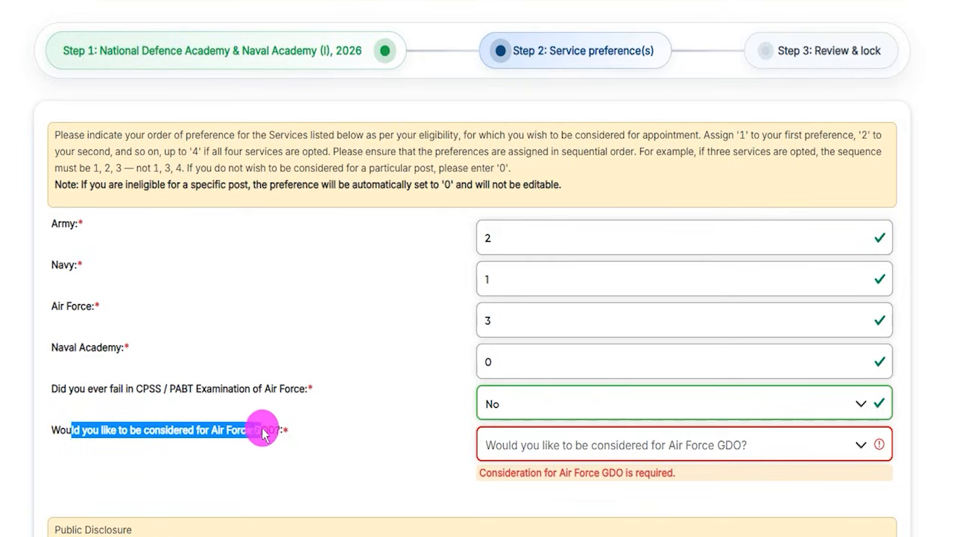
{"action": "left_click", "coordinate": [505, 444]}
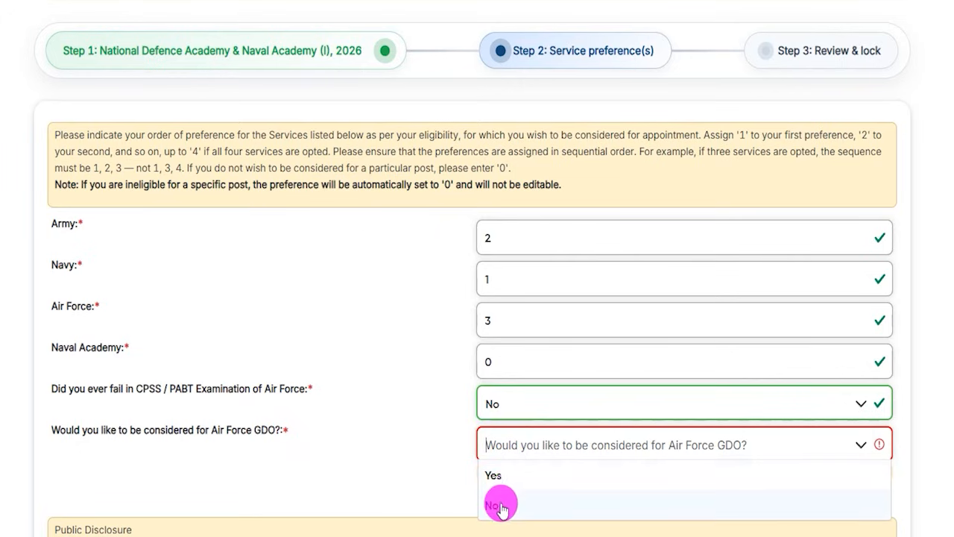
{"action": "left_click", "coordinate": [495, 477]}
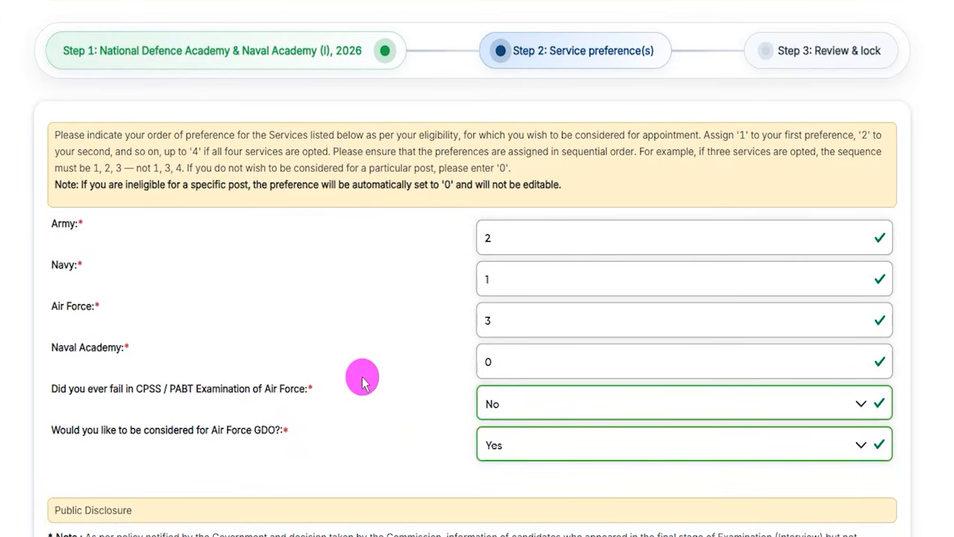
{"action": "scroll", "coordinate": [360, 377], "scroll_direction": "down", "scroll_amount": 3}
Step: Answer Yes to making personal information public for job opportunities, then continue to Next & Review
{"action": "scroll", "coordinate": [361, 378], "scroll_direction": "down", "scroll_amount": 1}
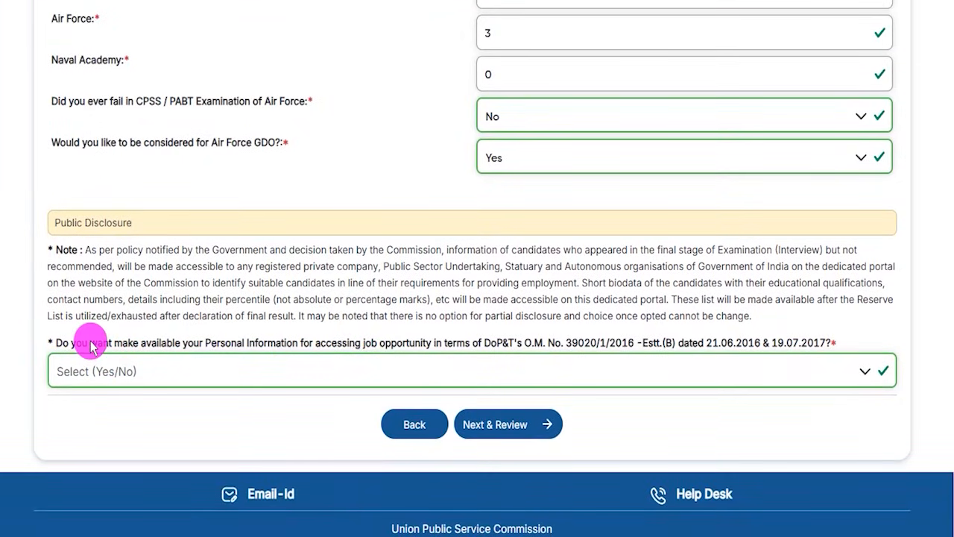
{"action": "left_click_drag", "start_coordinate": [209, 344], "coordinate": [285, 345]}
{"action": "left_click", "coordinate": [160, 371]}
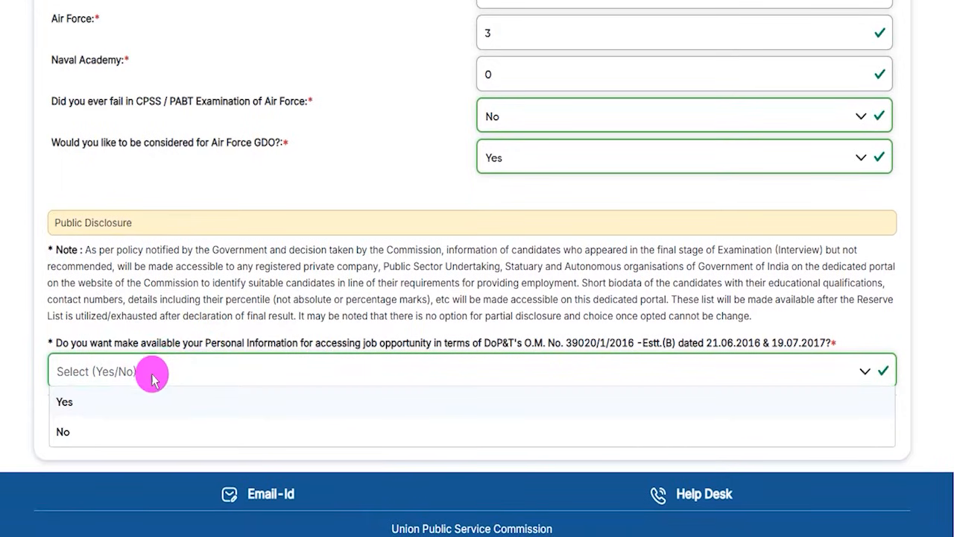
{"action": "left_click", "coordinate": [89, 403]}
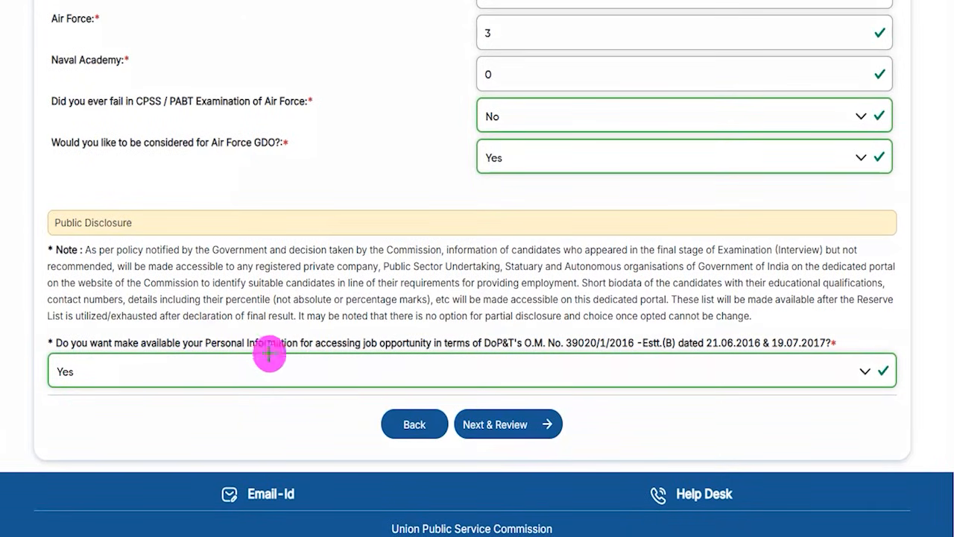
{"action": "left_click_drag", "start_coordinate": [730, 415], "coordinate": [573, 418]}
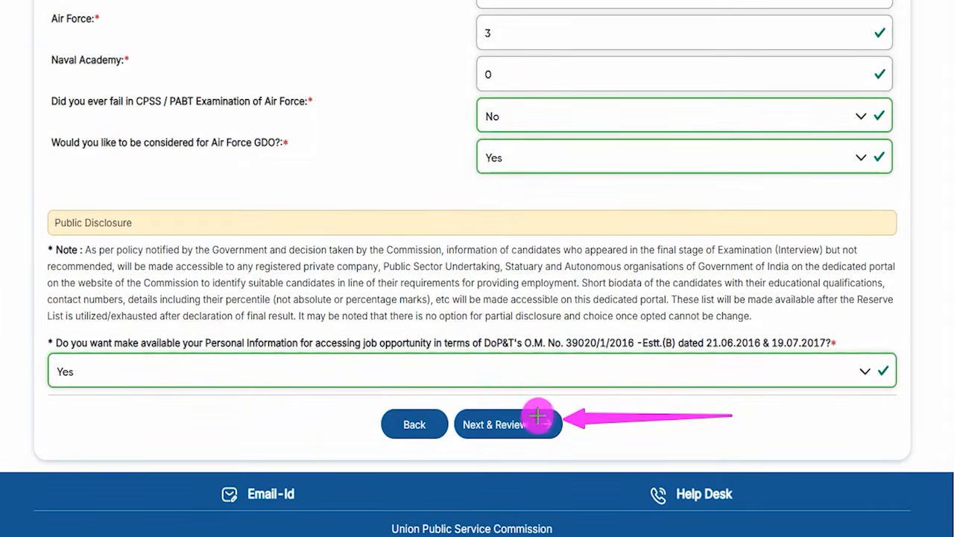
{"action": "left_click", "coordinate": [537, 421]}
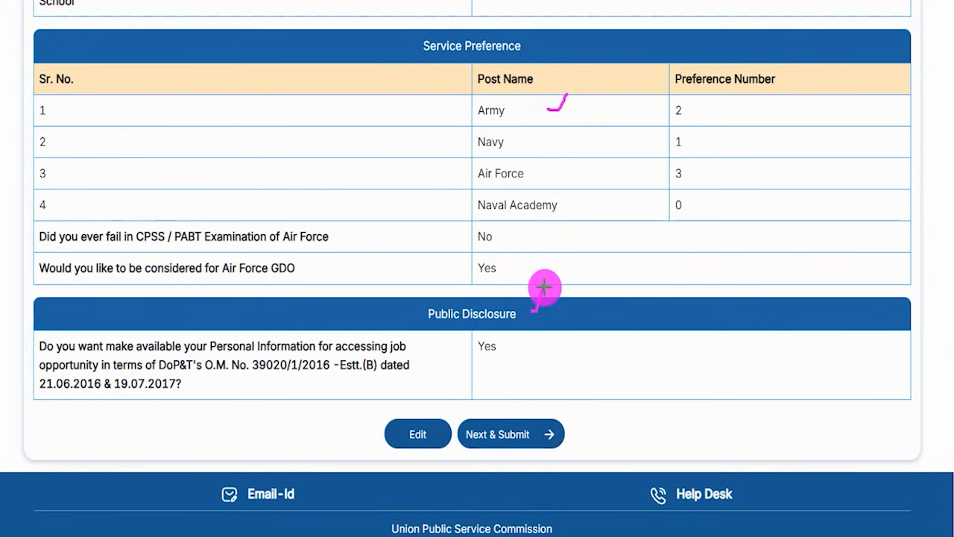
{"action": "left_click_drag", "start_coordinate": [713, 111], "coordinate": [730, 96]}
{"action": "left_click_drag", "start_coordinate": [720, 154], "coordinate": [732, 144]}
{"action": "left_click_drag", "start_coordinate": [721, 199], "coordinate": [736, 185]}
{"action": "left_click_drag", "start_coordinate": [438, 358], "coordinate": [485, 343]}
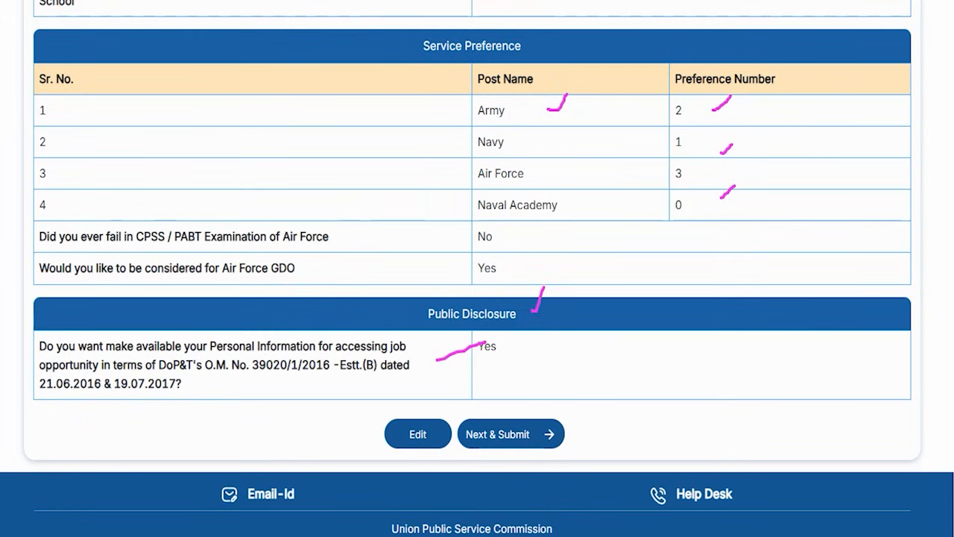
{"action": "left_click_drag", "start_coordinate": [236, 428], "coordinate": [377, 435]}
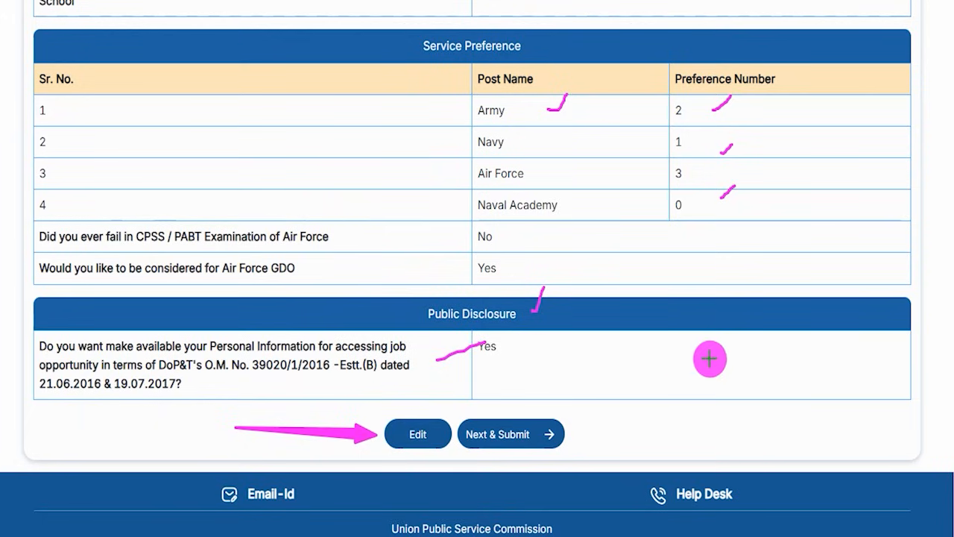
{"action": "left_click_drag", "start_coordinate": [724, 342], "coordinate": [551, 423]}
Step: Submit the service preferences with Next & Submit, answer Yes to both confirmations, and dismiss Success
{"action": "left_click", "coordinate": [541, 429]}
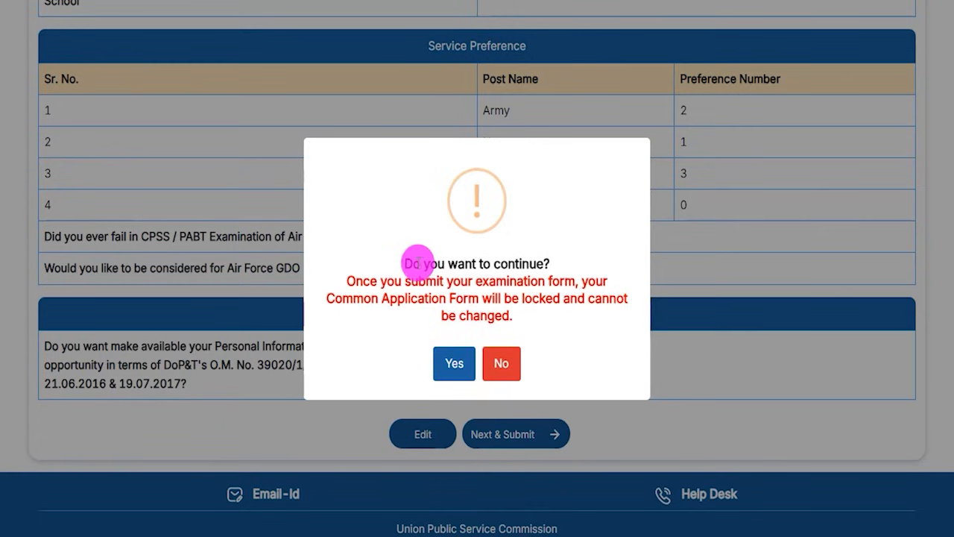
{"action": "left_click_drag", "start_coordinate": [413, 262], "coordinate": [507, 260]}
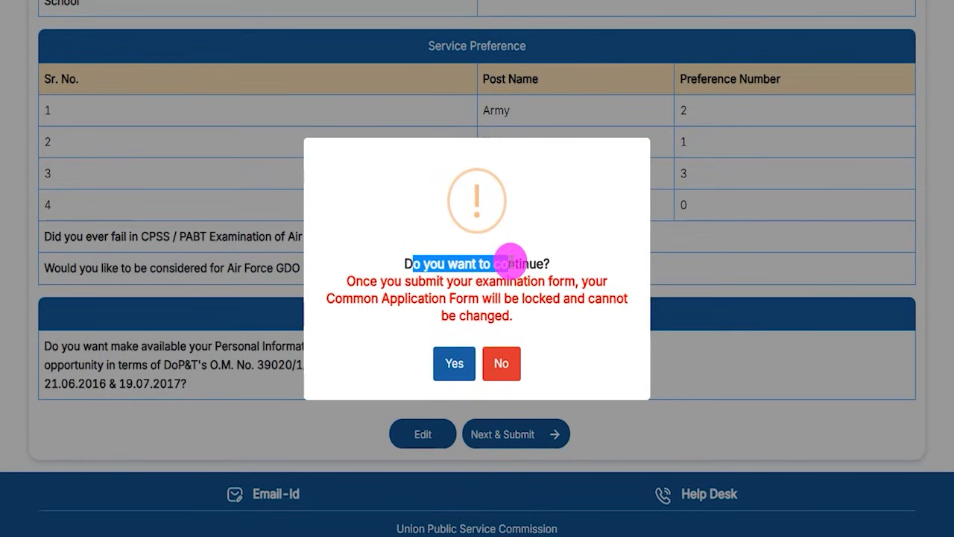
{"action": "left_click", "coordinate": [455, 365]}
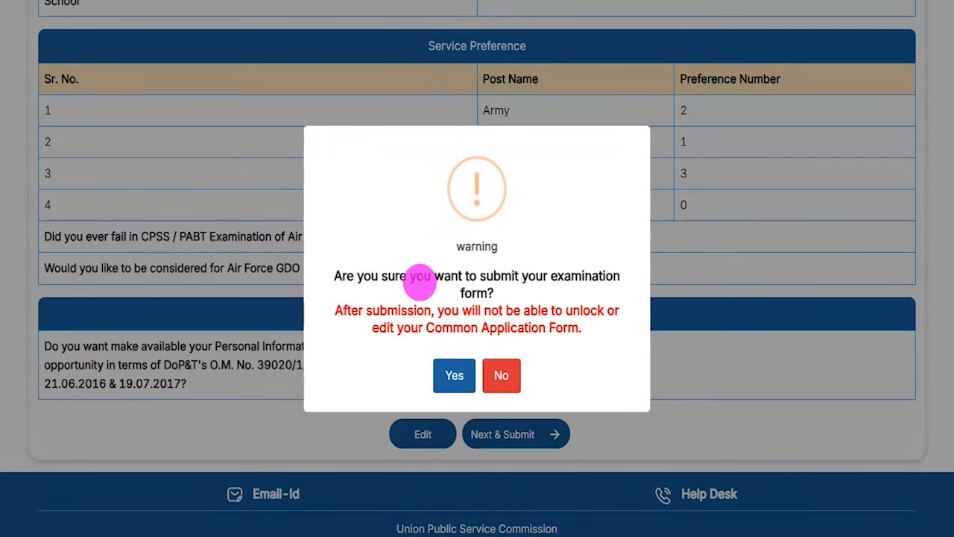
{"action": "left_click_drag", "start_coordinate": [362, 273], "coordinate": [489, 316]}
{"action": "left_click", "coordinate": [456, 375]}
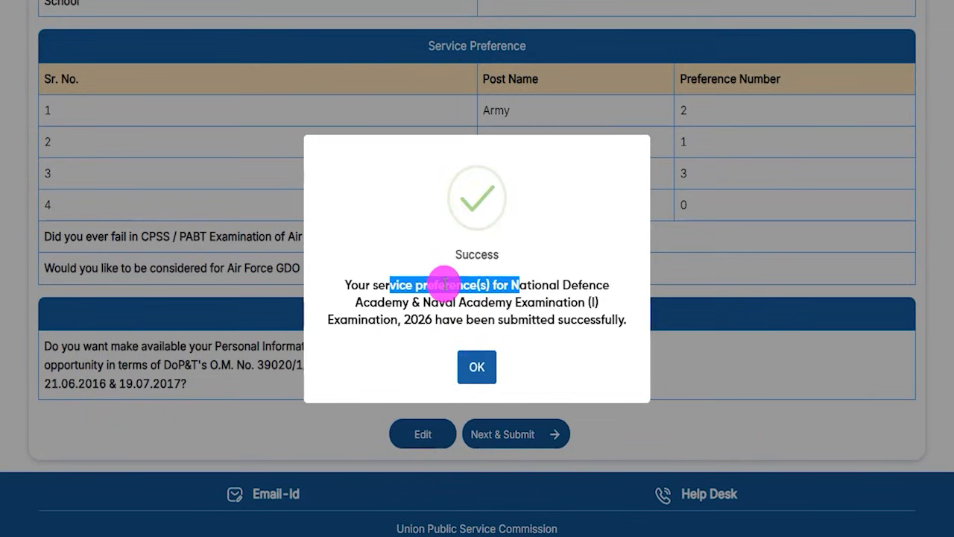
{"action": "left_click", "coordinate": [444, 284]}
{"action": "left_click_drag", "start_coordinate": [381, 284], "coordinate": [478, 285]}
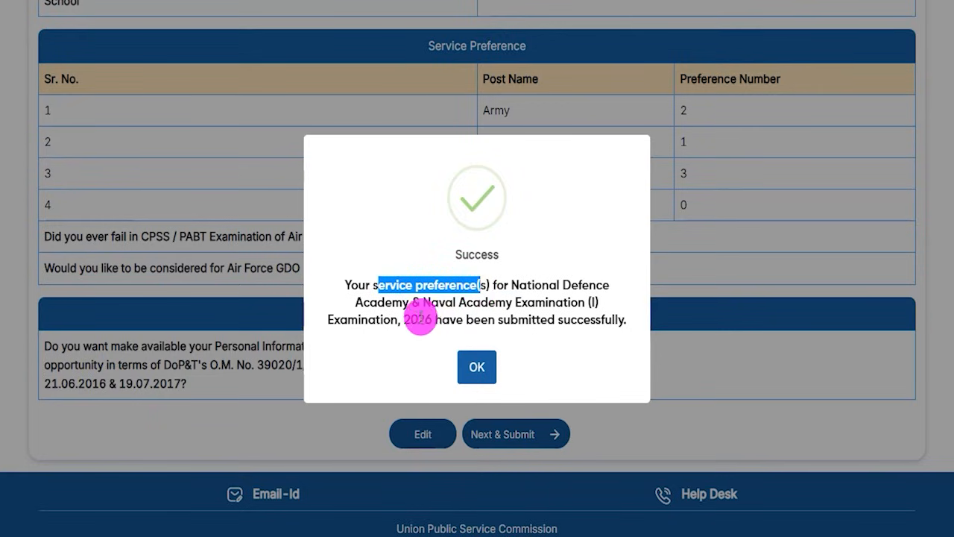
{"action": "left_click_drag", "start_coordinate": [418, 318], "coordinate": [537, 318]}
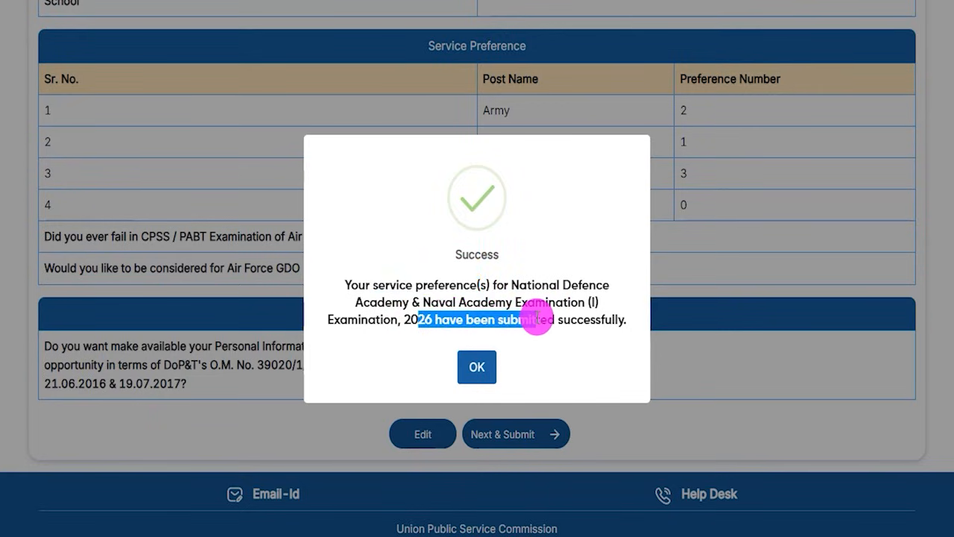
{"action": "left_click", "coordinate": [390, 334]}
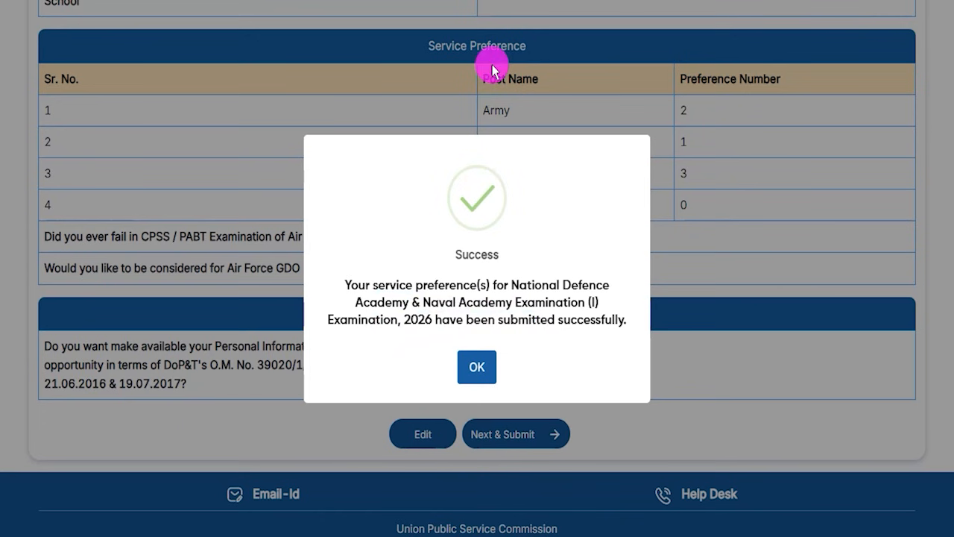
{"action": "left_click", "coordinate": [493, 372]}
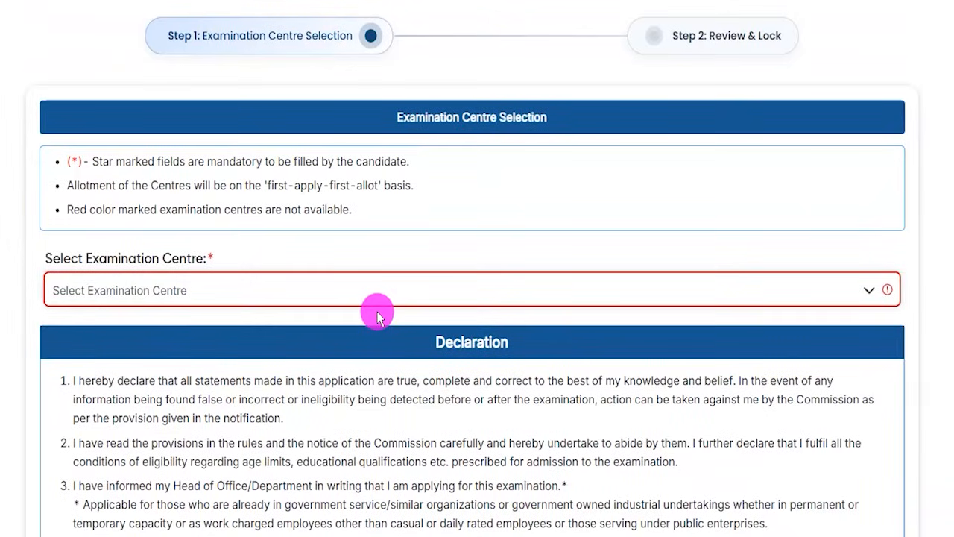
Step: Pick an examination centre from the dropdown and continue to the review page, which shows Dehradun
{"action": "left_click", "coordinate": [170, 290]}
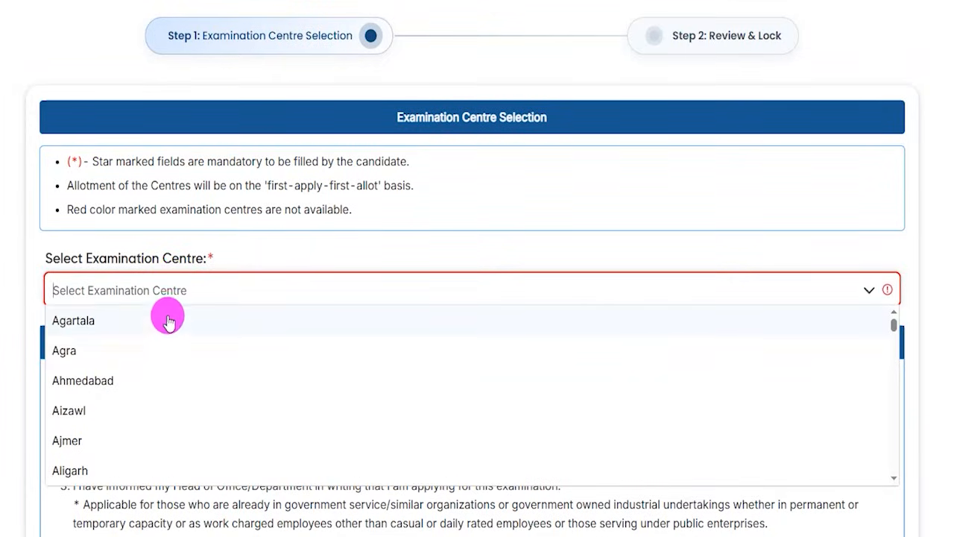
{"action": "scroll", "coordinate": [141, 362], "scroll_direction": "down", "scroll_amount": 5}
{"action": "scroll", "coordinate": [141, 362], "scroll_direction": "down", "scroll_amount": 15}
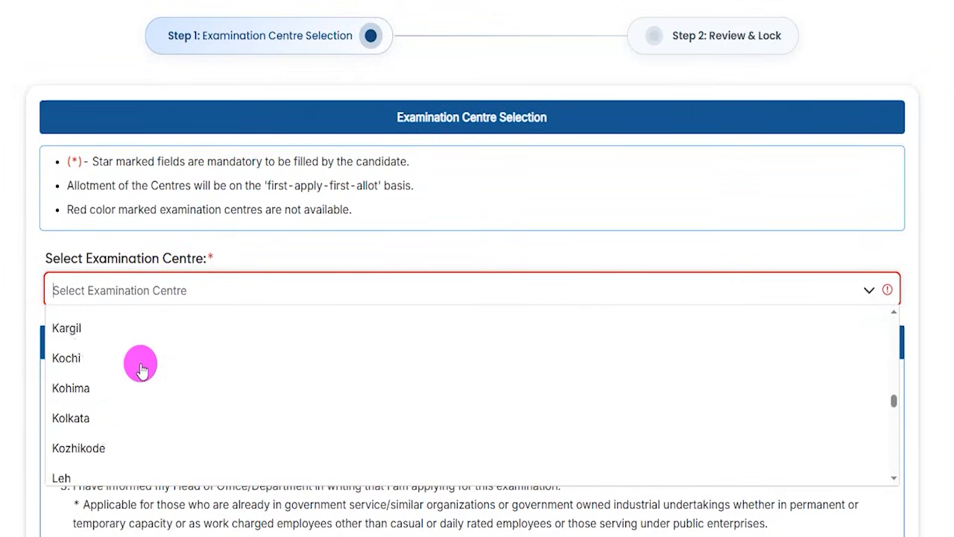
{"action": "scroll", "coordinate": [144, 367], "scroll_direction": "down", "scroll_amount": 10}
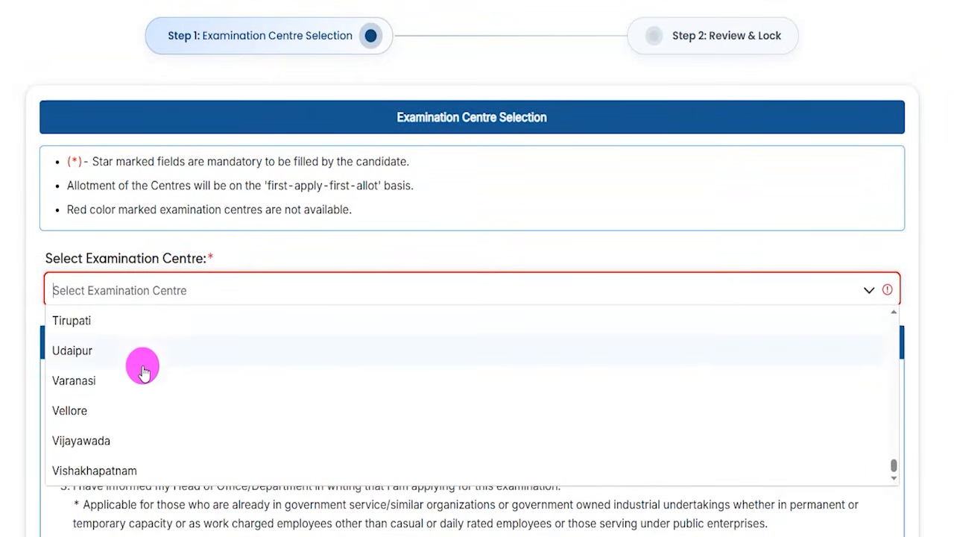
{"action": "scroll", "coordinate": [136, 389], "scroll_direction": "up", "scroll_amount": 20}
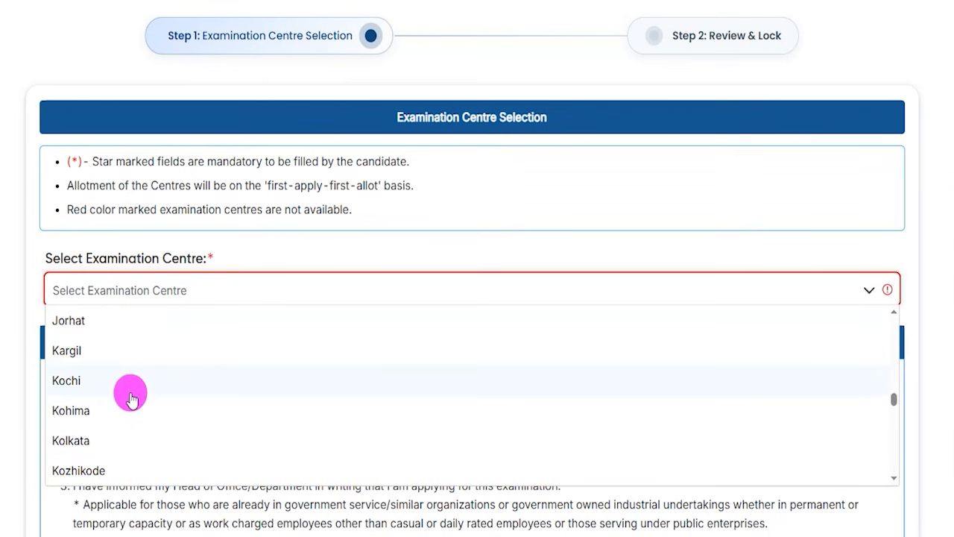
{"action": "left_click", "coordinate": [83, 322]}
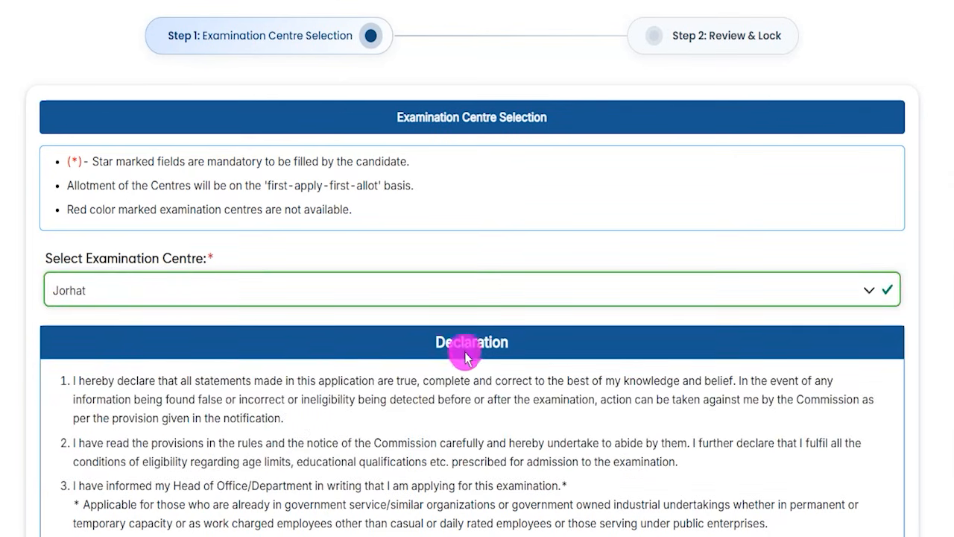
{"action": "left_click_drag", "start_coordinate": [287, 381], "coordinate": [389, 382]}
{"action": "scroll", "coordinate": [321, 320], "scroll_direction": "down", "scroll_amount": 2}
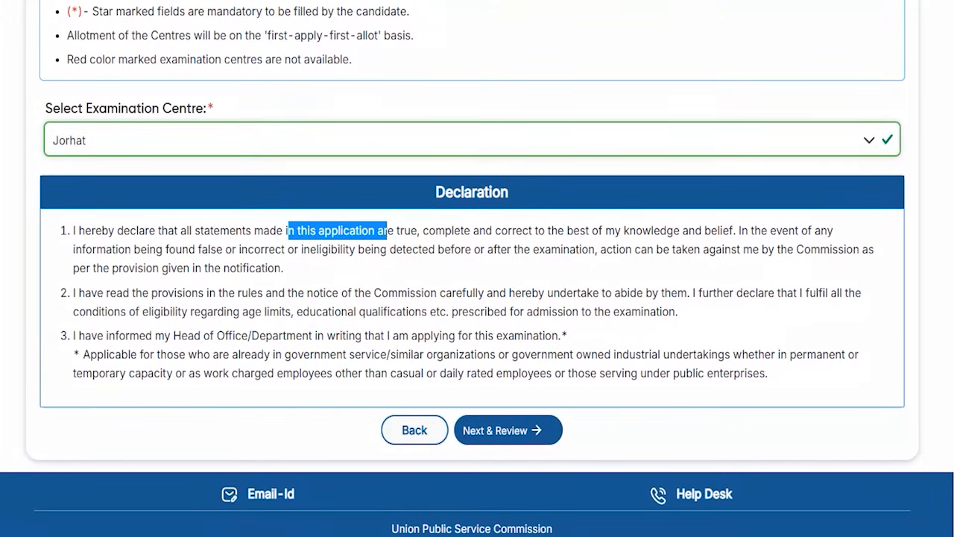
{"action": "left_click_drag", "start_coordinate": [738, 426], "coordinate": [554, 426]}
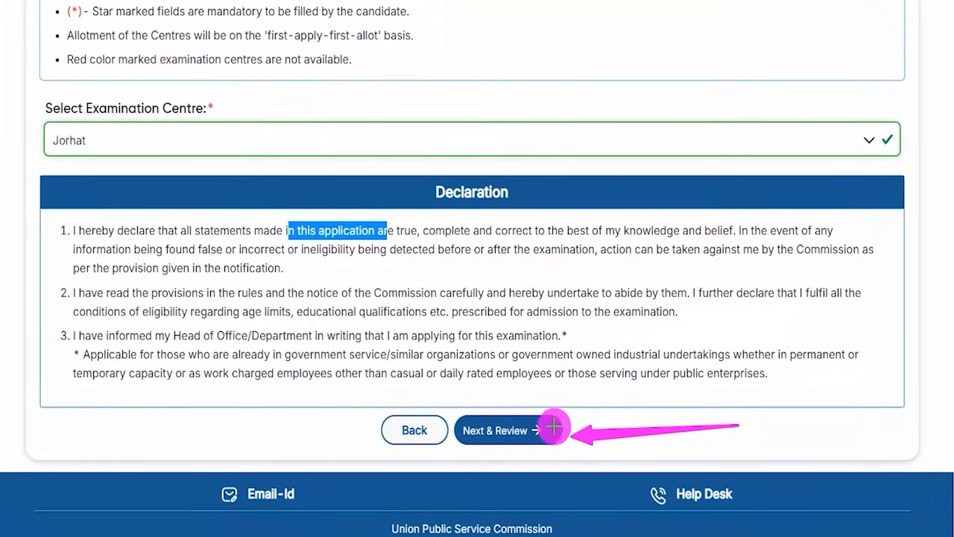
{"action": "left_click", "coordinate": [550, 430]}
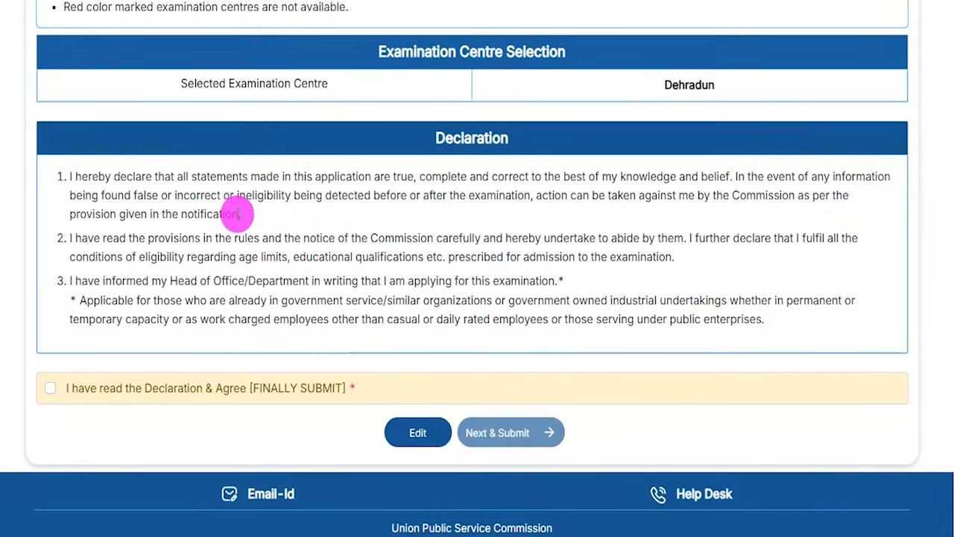
Step: Tick the 'I have read the Declaration & Agree [FINALLY SUBMIT]' checkbox
{"action": "left_click", "coordinate": [50, 388]}
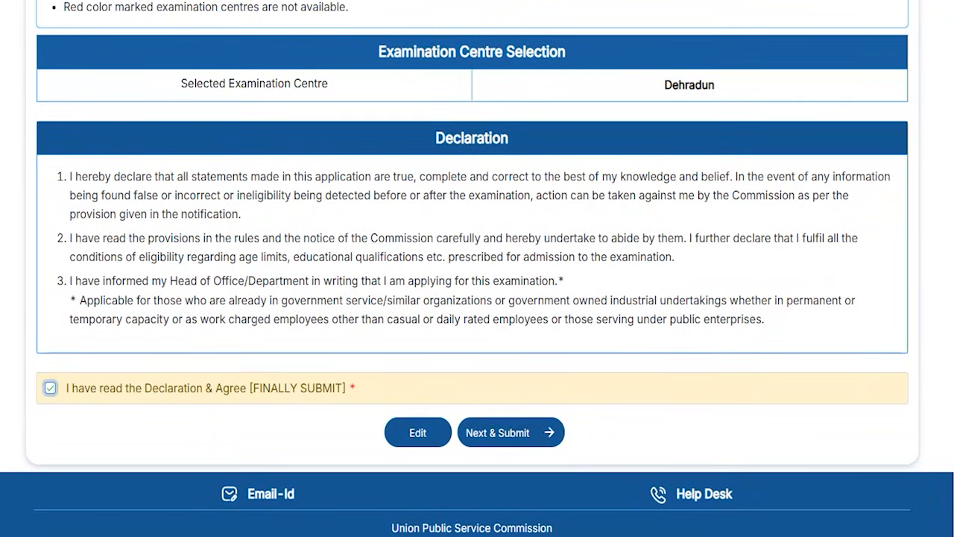
{"action": "left_click_drag", "start_coordinate": [218, 432], "coordinate": [375, 431]}
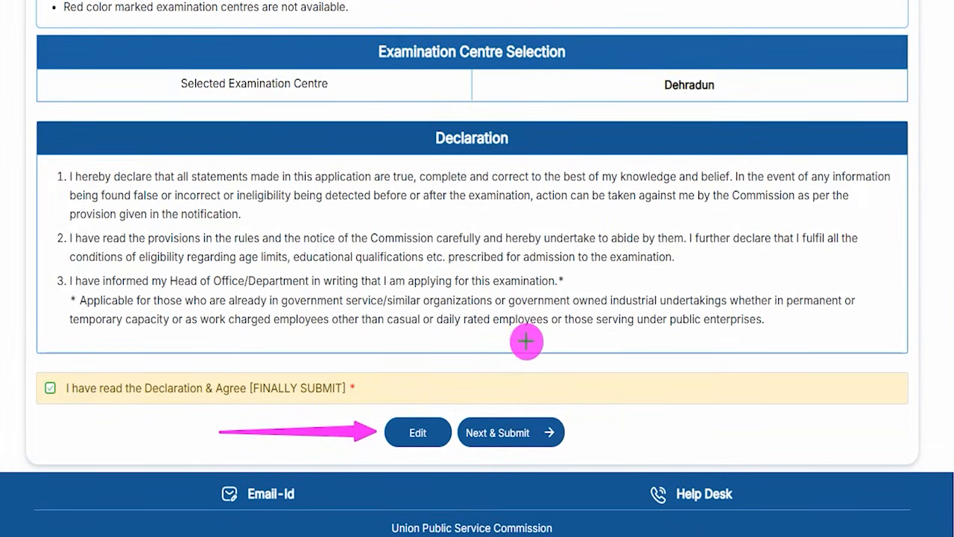
{"action": "left_click_drag", "start_coordinate": [768, 425], "coordinate": [573, 433]}
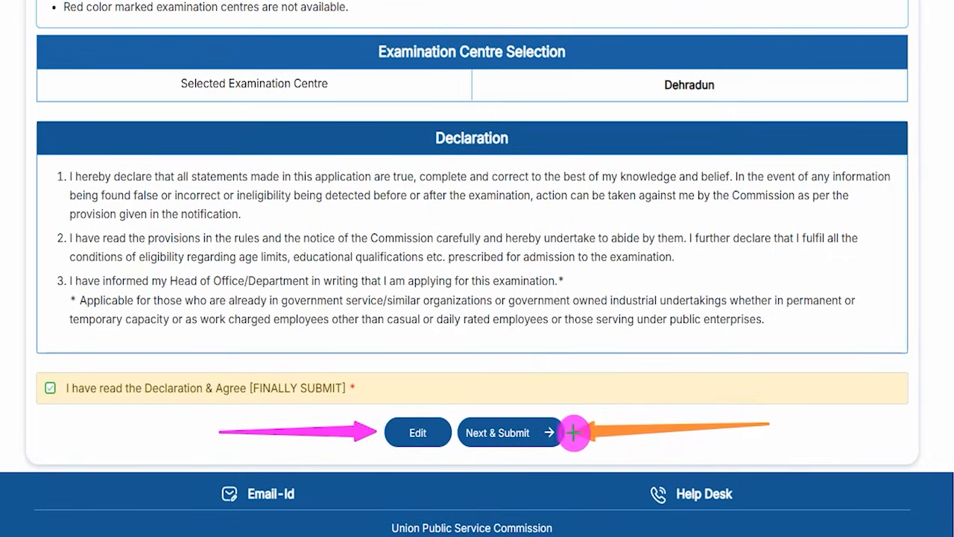
Step: Submit the application, choose 'I have read the Declaration & Agree' in the confirmation, and dismiss Success
{"action": "left_click", "coordinate": [540, 427]}
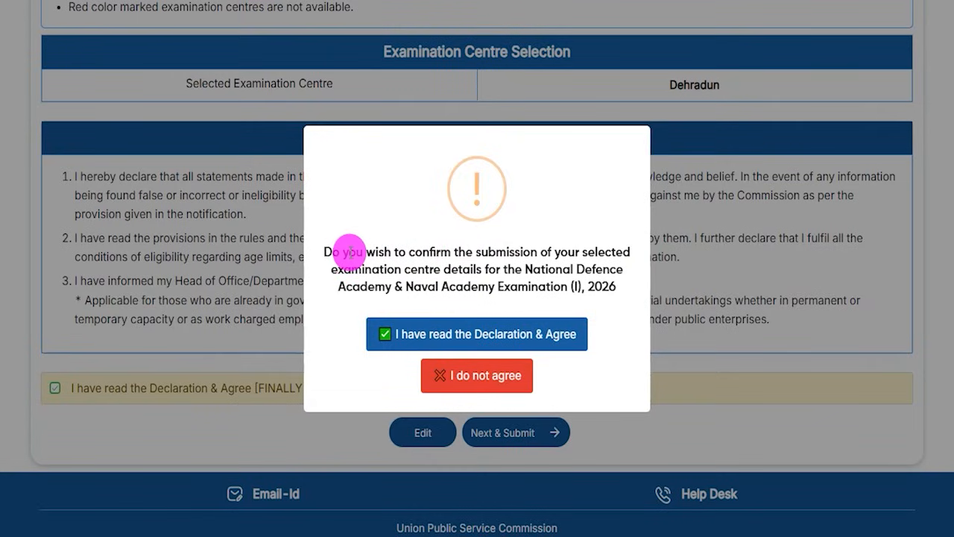
{"action": "left_click_drag", "start_coordinate": [352, 252], "coordinate": [492, 252]}
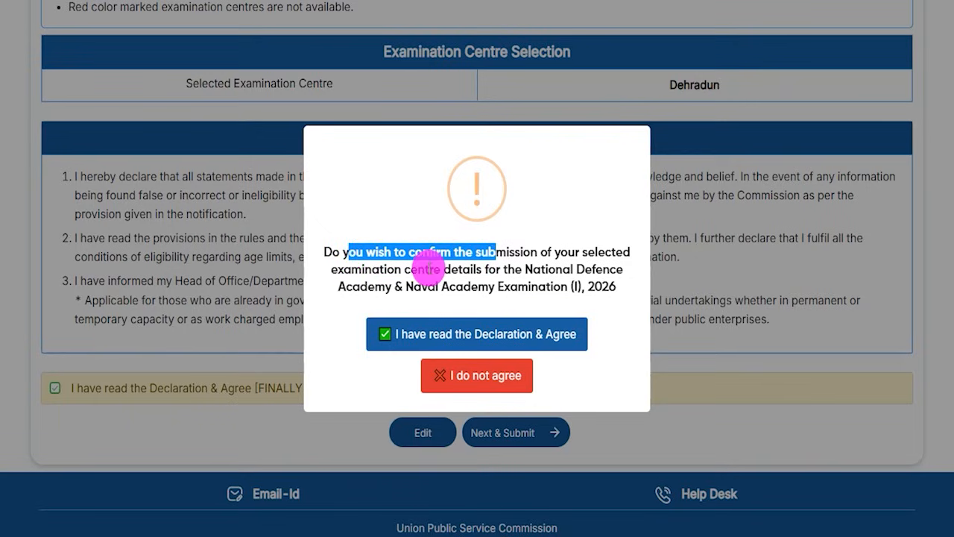
{"action": "left_click_drag", "start_coordinate": [430, 269], "coordinate": [515, 269]}
{"action": "left_click", "coordinate": [515, 269]}
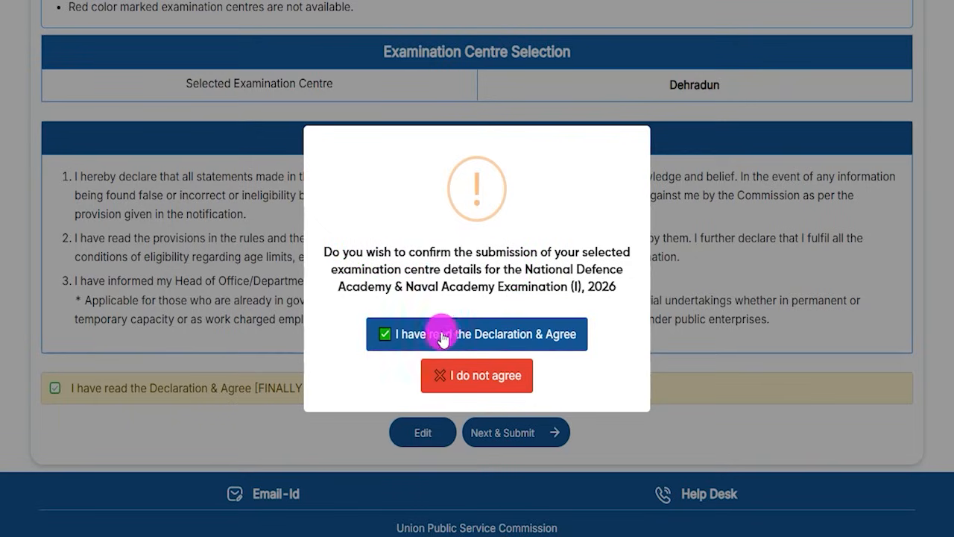
{"action": "left_click", "coordinate": [582, 333]}
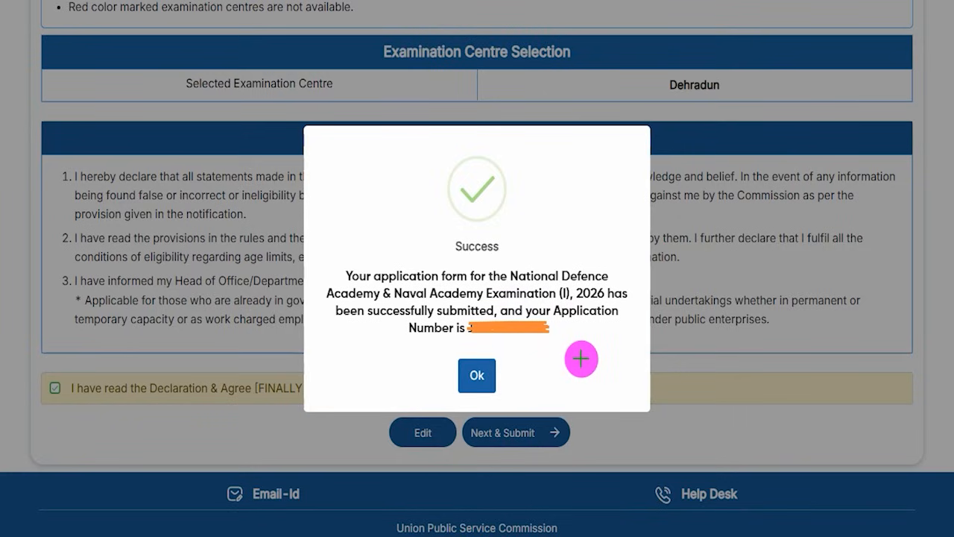
{"action": "left_click", "coordinate": [492, 376]}
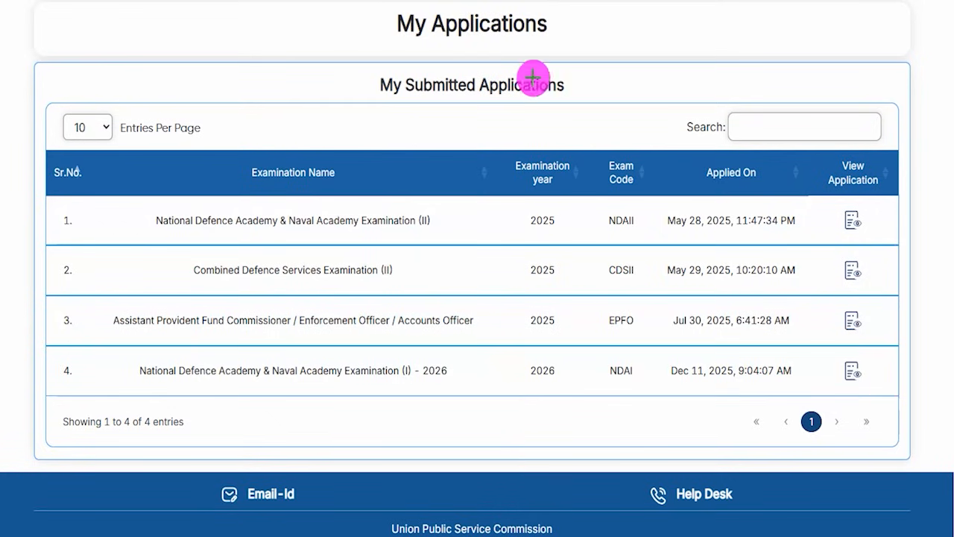
Step: Open the NDAI, 2026 application in row 4 of My Submitted Applications with View Application
{"action": "left_click_drag", "start_coordinate": [616, 52], "coordinate": [655, 9]}
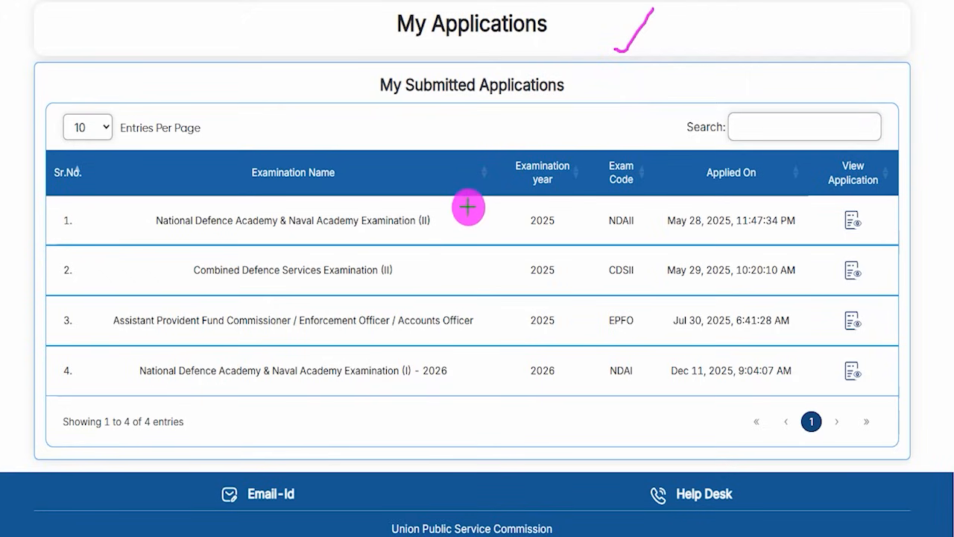
{"action": "left_click_drag", "start_coordinate": [273, 239], "coordinate": [313, 239]}
{"action": "left_click_drag", "start_coordinate": [285, 278], "coordinate": [383, 278]}
{"action": "left_click_drag", "start_coordinate": [849, 284], "coordinate": [836, 284]}
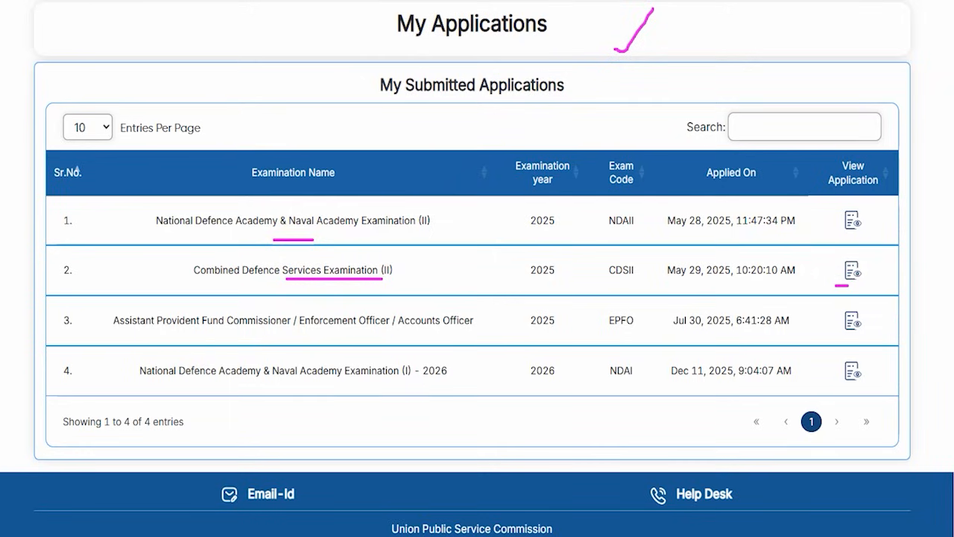
{"action": "mouse_move", "coordinate": [50, 344]}
{"action": "left_mouse_down"}
{"action": "mouse_move", "coordinate": [793, 386]}
{"action": "mouse_move", "coordinate": [907, 406]}
{"action": "left_mouse_up"}
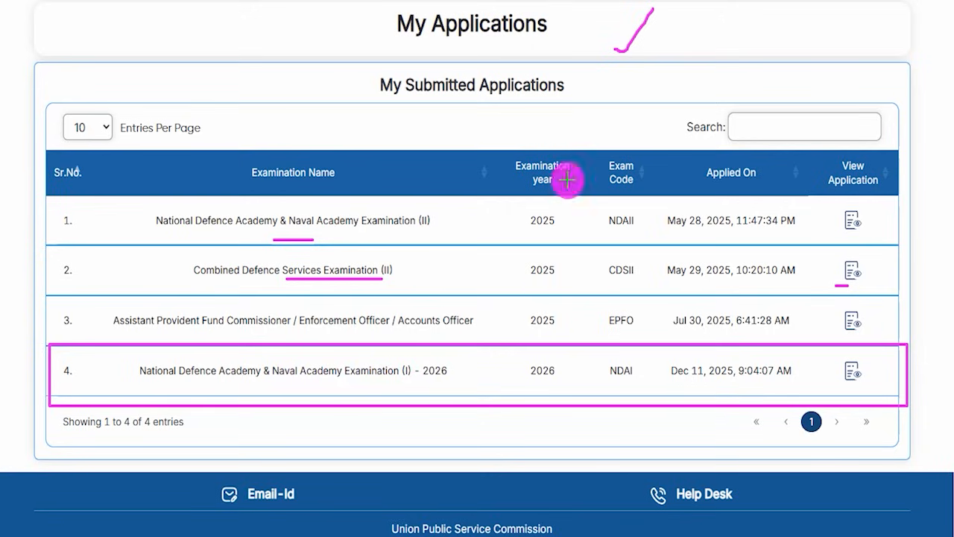
{"action": "left_click_drag", "start_coordinate": [867, 369], "coordinate": [896, 345]}
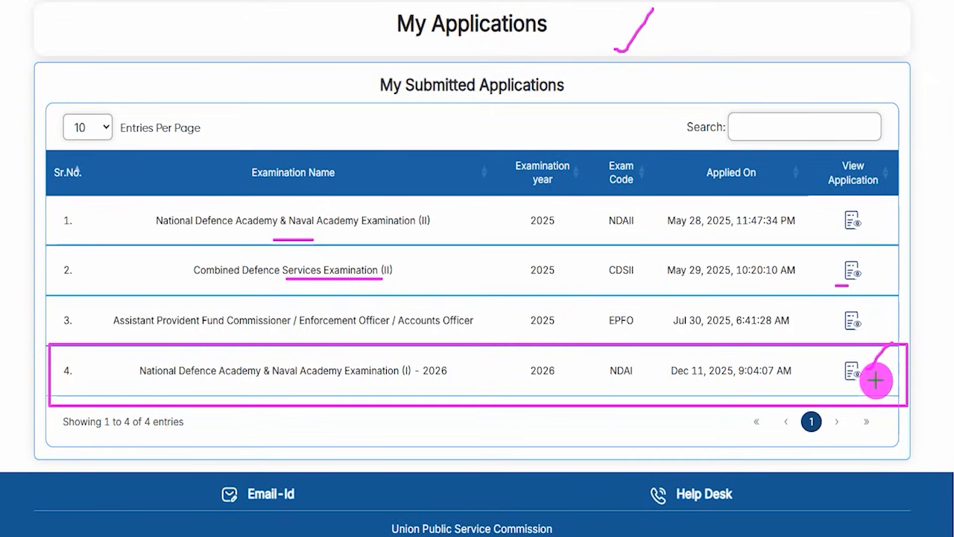
{"action": "left_click_drag", "start_coordinate": [872, 378], "coordinate": [898, 351]}
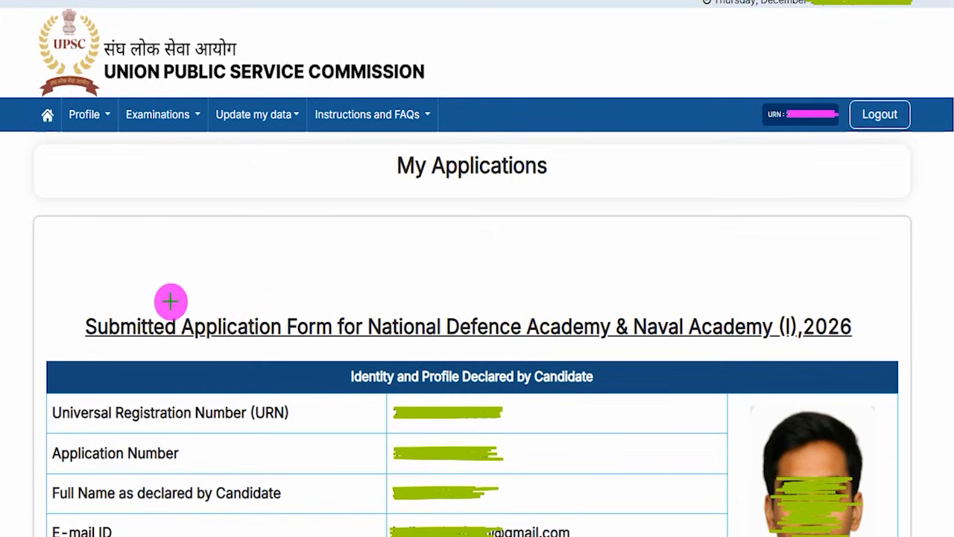
Step: Leave the submitted application form and return to the upsc.gov.in homepage
{"action": "left_click_drag", "start_coordinate": [151, 308], "coordinate": [216, 241]}
{"action": "left_click_drag", "start_coordinate": [95, 344], "coordinate": [168, 344]}
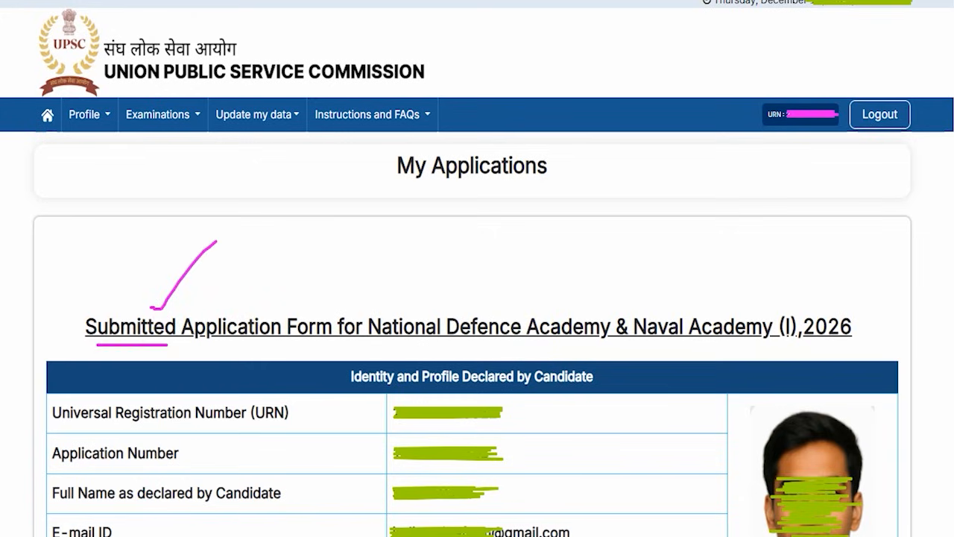
{"action": "left_click_drag", "start_coordinate": [80, 344], "coordinate": [154, 344]}
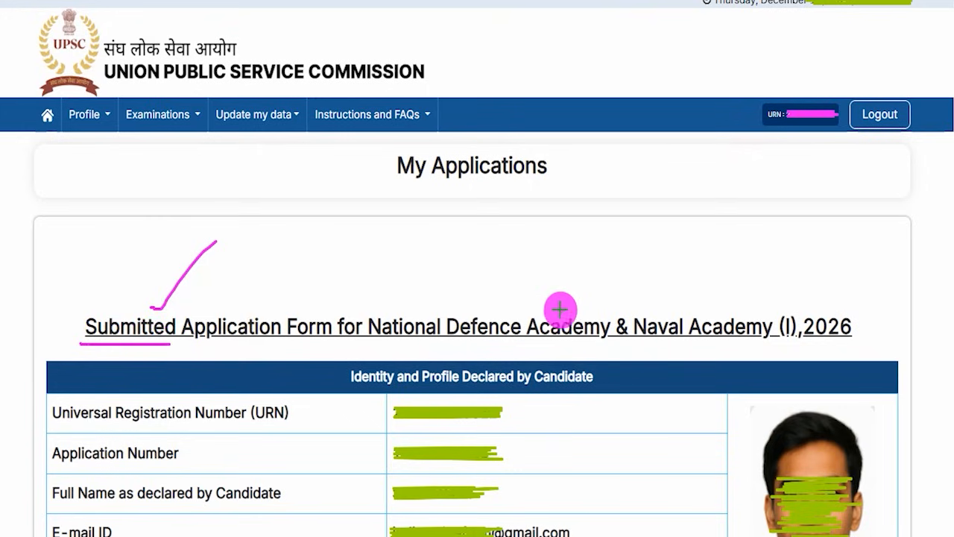
{"action": "left_click_drag", "start_coordinate": [548, 304], "coordinate": [619, 220]}
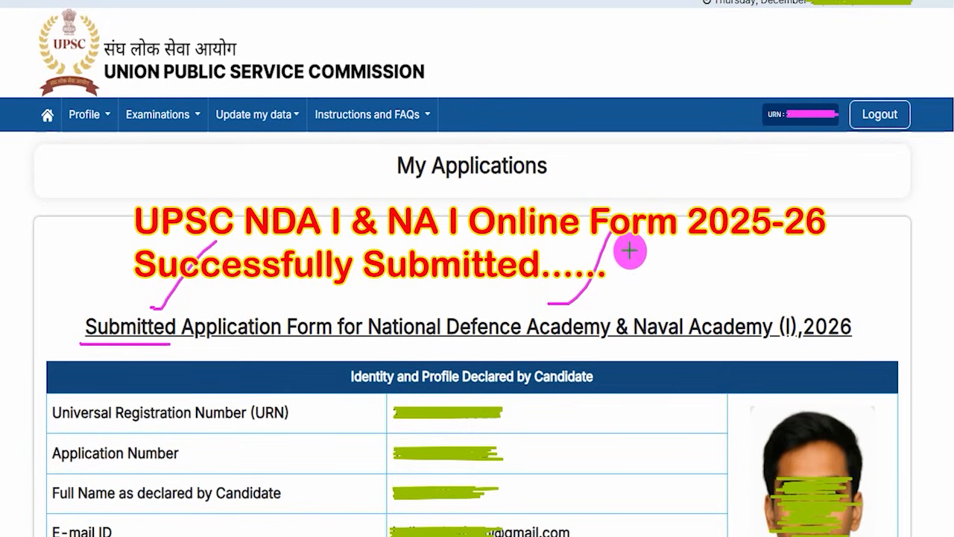
{"action": "left_click_drag", "start_coordinate": [762, 303], "coordinate": [808, 251]}
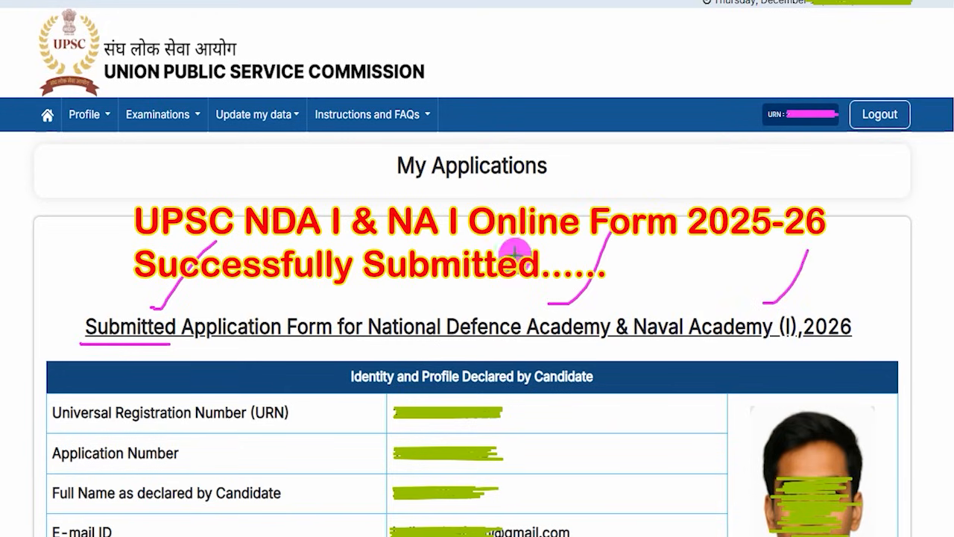
{"action": "left_click_drag", "start_coordinate": [384, 264], "coordinate": [422, 221]}
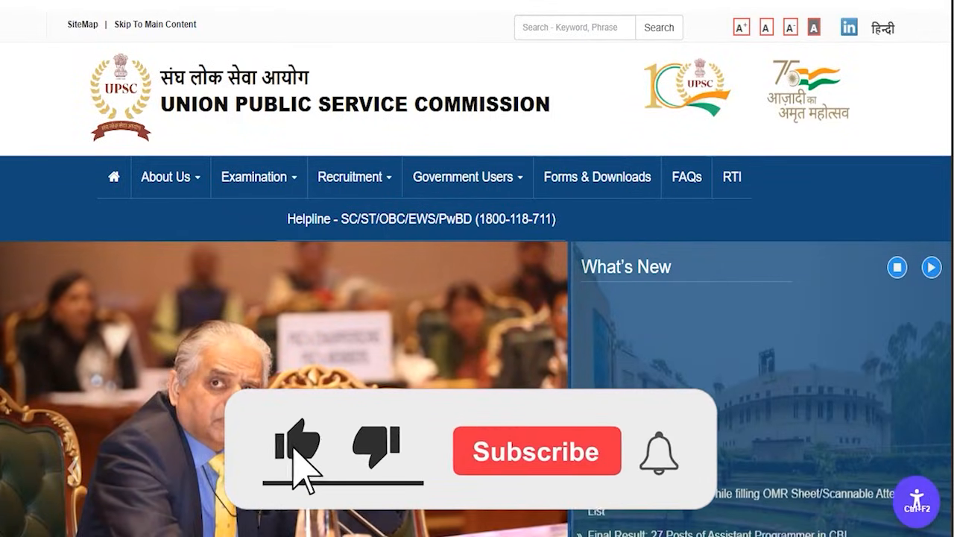
{"action": "scroll", "coordinate": [477, 269], "scroll_direction": "down", "scroll_amount": 3}
{"action": "scroll", "coordinate": [477, 269], "scroll_direction": "down", "scroll_amount": 1}
{"action": "scroll", "coordinate": [477, 268], "scroll_direction": "up", "scroll_amount": 5}
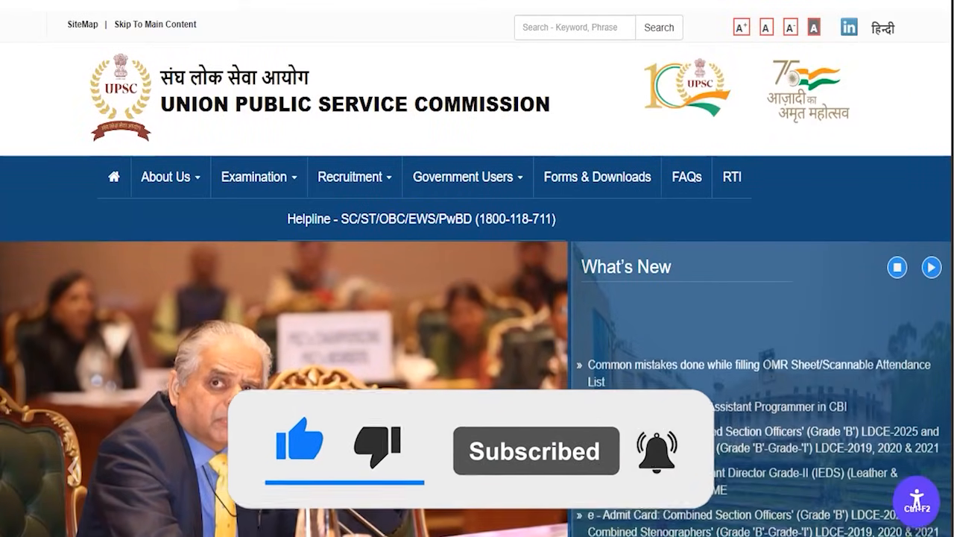